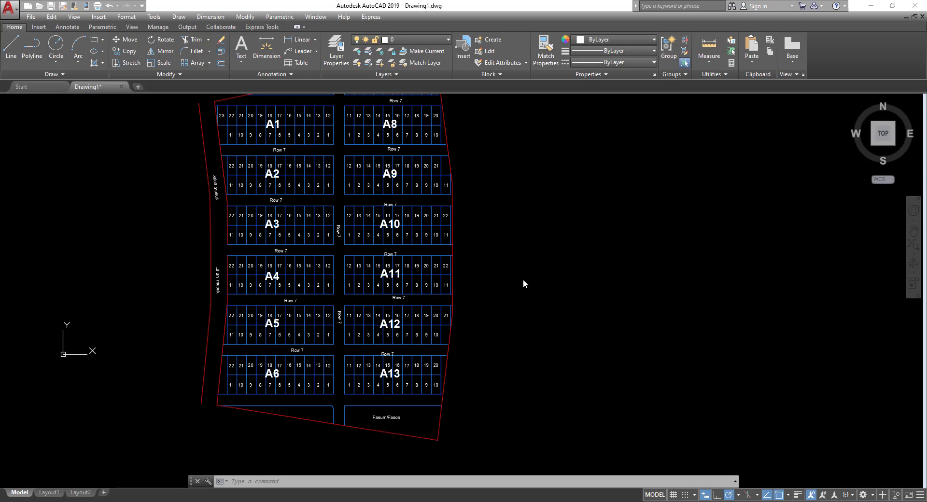
- Examine the lot numbering and layout of blocks A6 and A13 at the southern end of the site plan
mouse_move(508, 263)
middle_mouse_down()
mouse_move(516, 288)
mouse_move(512, 254)
mouse_move(532, 260)
mouse_move(528, 283)
mouse_move(541, 257)
middle_mouse_up()
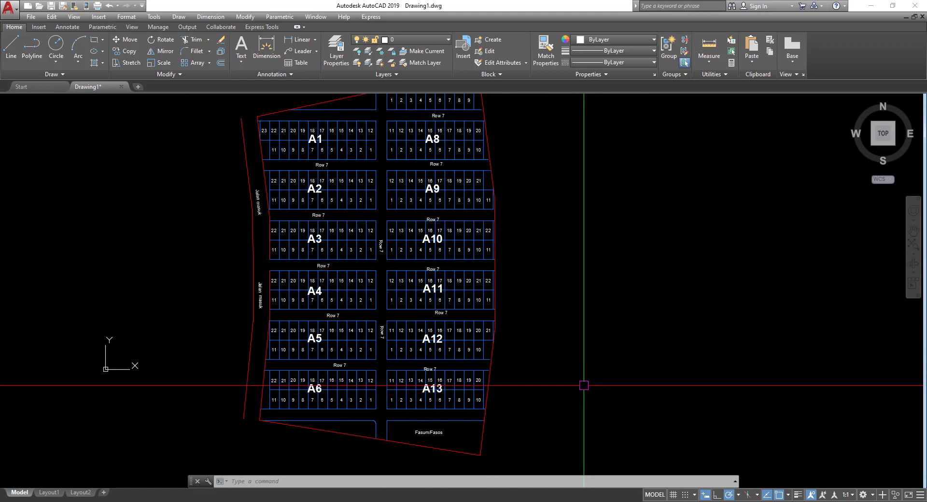
scroll(344, 417, "up", 4)
middle_click_drag(421, 381, 485, 383)
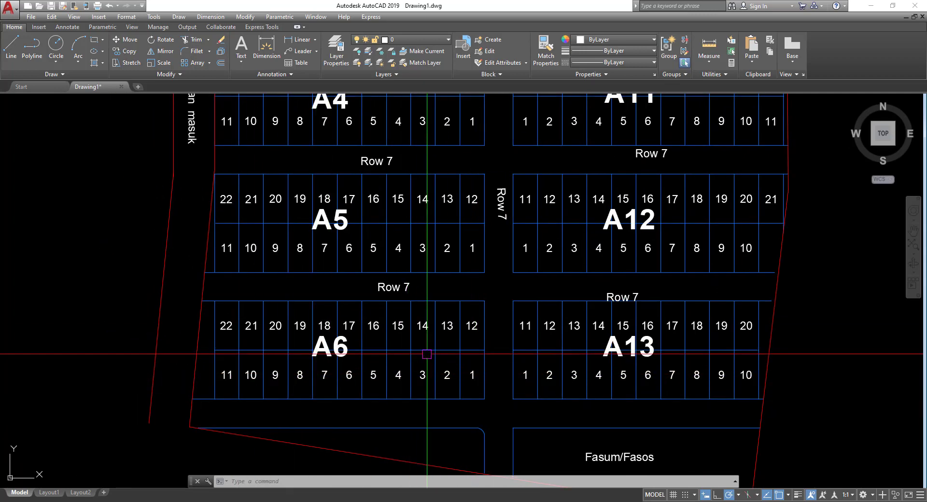
mouse_move(474, 331)
middle_mouse_down()
mouse_move(373, 332)
mouse_move(377, 307)
mouse_move(468, 284)
middle_mouse_up()
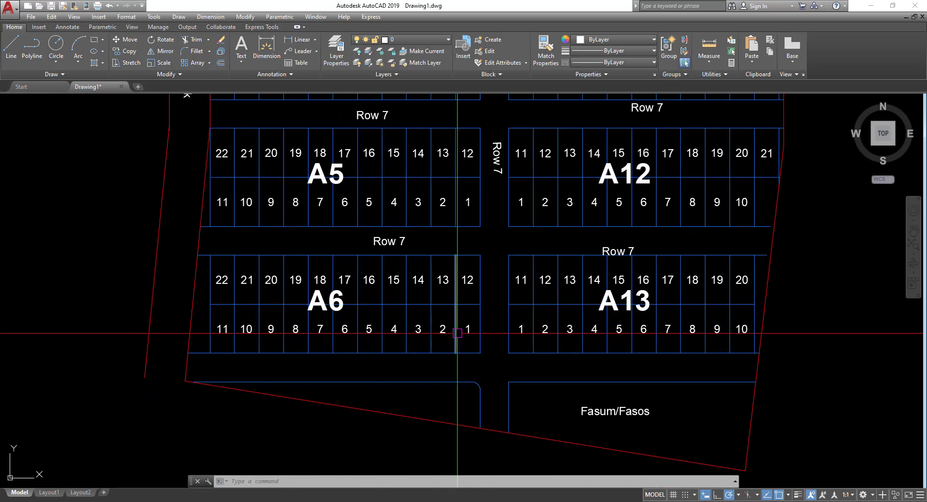
scroll(461, 332, "up", 4)
scroll(396, 340, "down", 3)
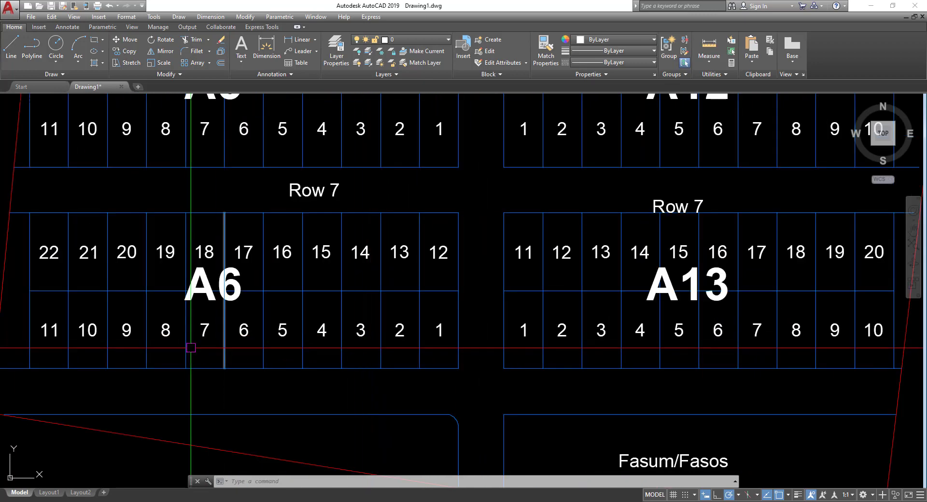
middle_click_drag(167, 351, 237, 341)
scroll(237, 341, "down", 3)
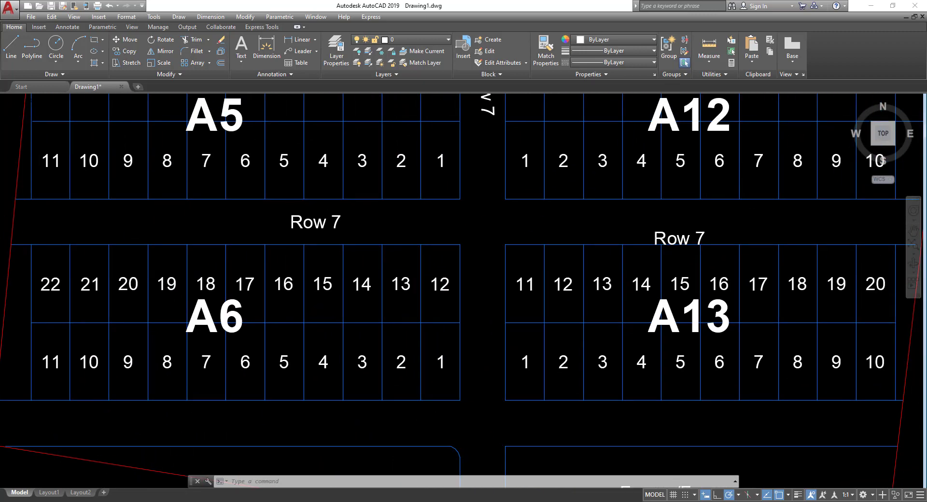
mouse_move(415, 341)
middle_mouse_down()
mouse_move(407, 355)
mouse_move(480, 383)
middle_mouse_up()
scroll(344, 383, "up", 2)
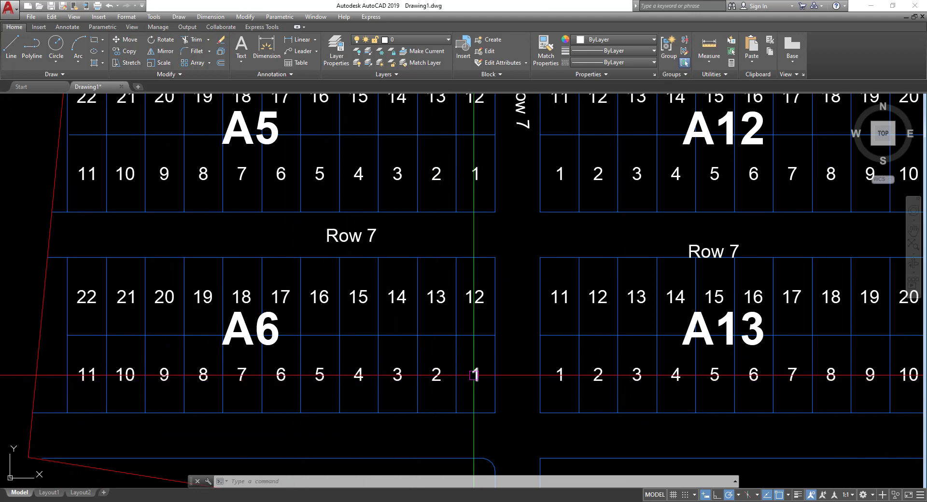
scroll(477, 378, "down", 2)
scroll(477, 378, "up", 2)
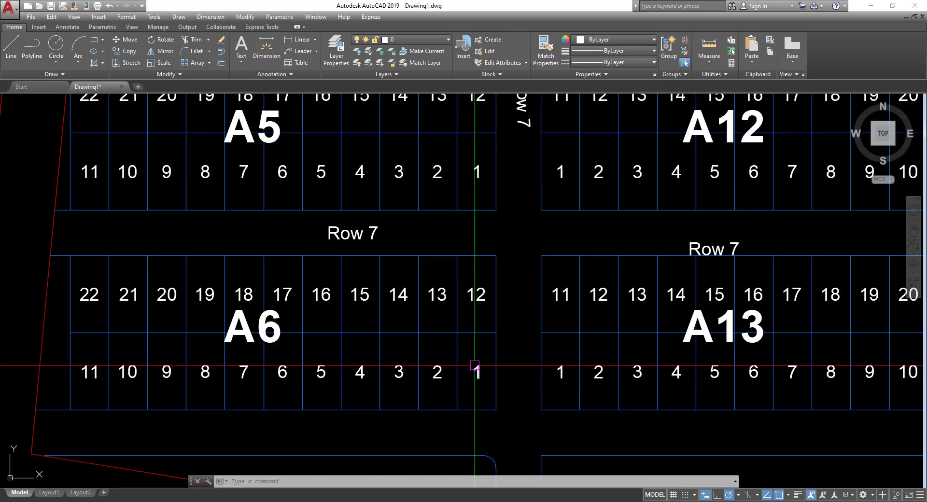
scroll(165, 354, "down", 2)
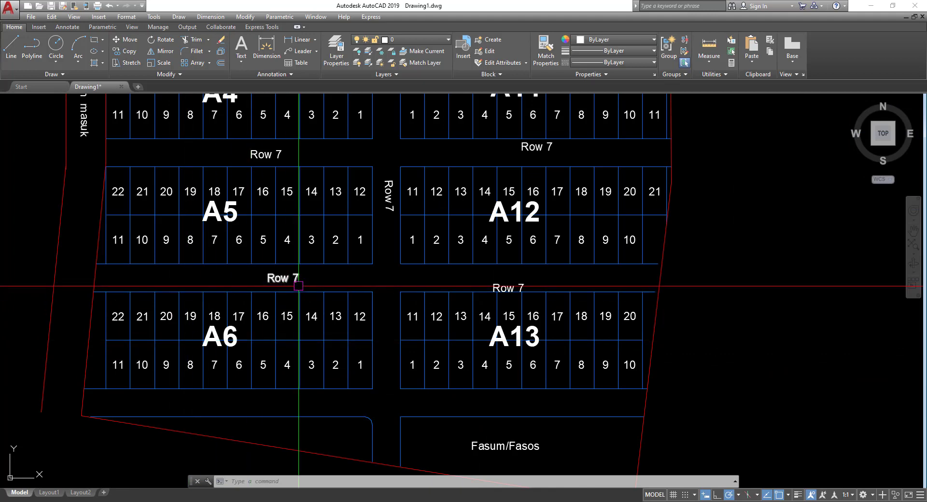
- Examine the remaining blocks, the Row 7 roads and the site boundary up to blocks A1 and A7
middle_click_drag(297, 290, 276, 332)
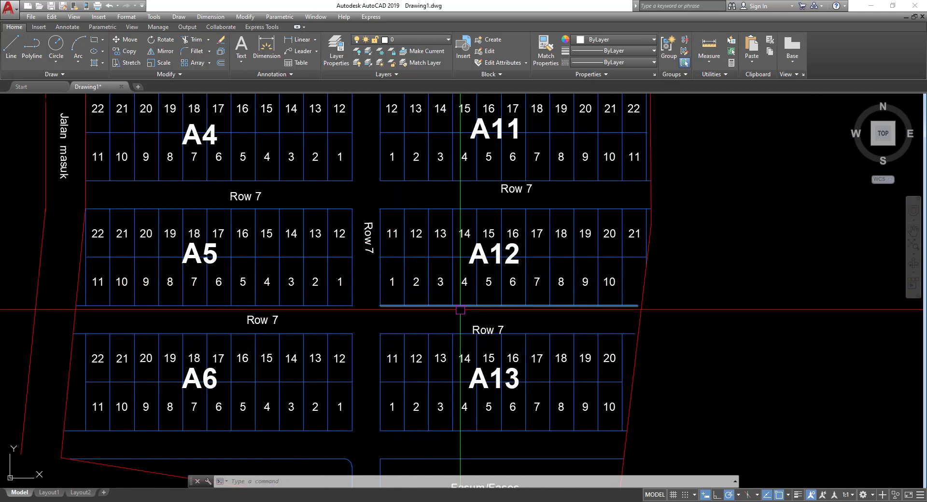
mouse_move(338, 273)
middle_mouse_down()
mouse_move(321, 346)
mouse_move(314, 313)
mouse_move(308, 353)
middle_mouse_up()
middle_click_drag(295, 293, 281, 360)
mouse_move(207, 305)
middle_mouse_down()
mouse_move(237, 306)
mouse_move(276, 370)
middle_mouse_up()
scroll(275, 370, "down", 2)
mouse_move(282, 257)
middle_mouse_down()
mouse_move(273, 279)
mouse_move(234, 306)
middle_mouse_up()
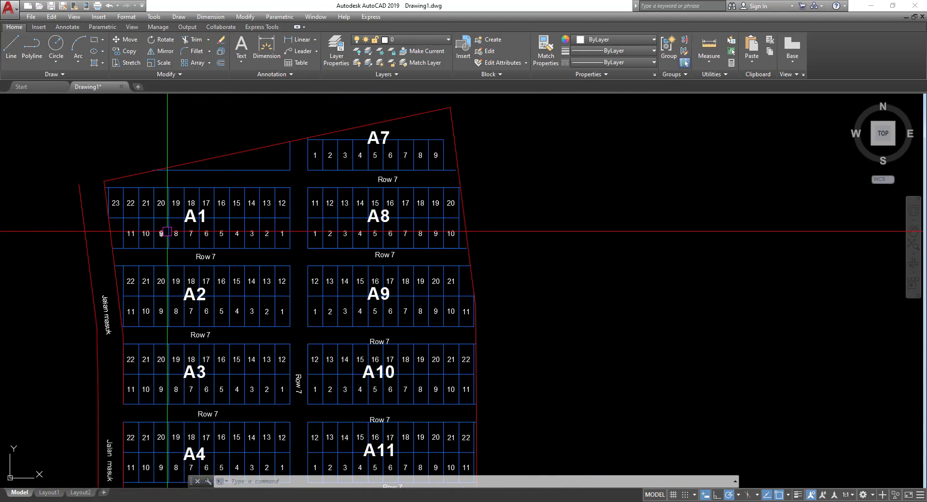
scroll(266, 218, "up", 2)
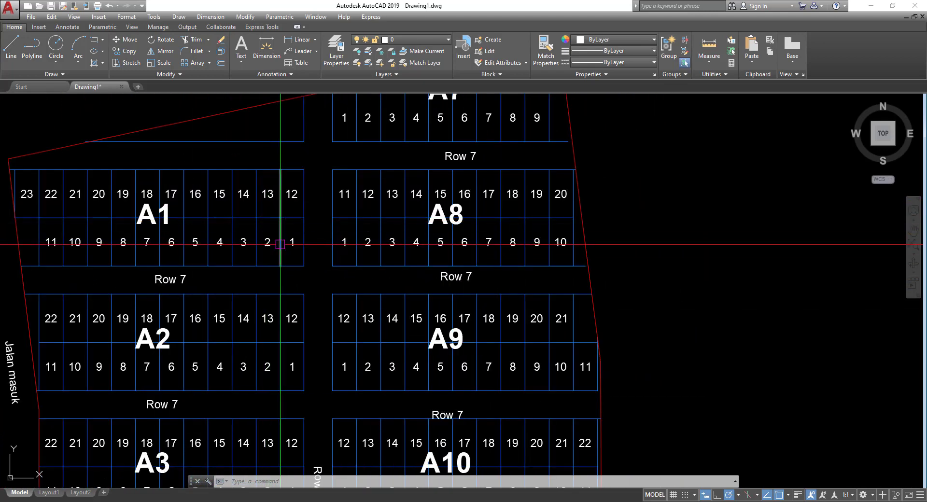
mouse_move(280, 244)
middle_mouse_down()
mouse_move(232, 263)
mouse_move(327, 264)
middle_mouse_up()
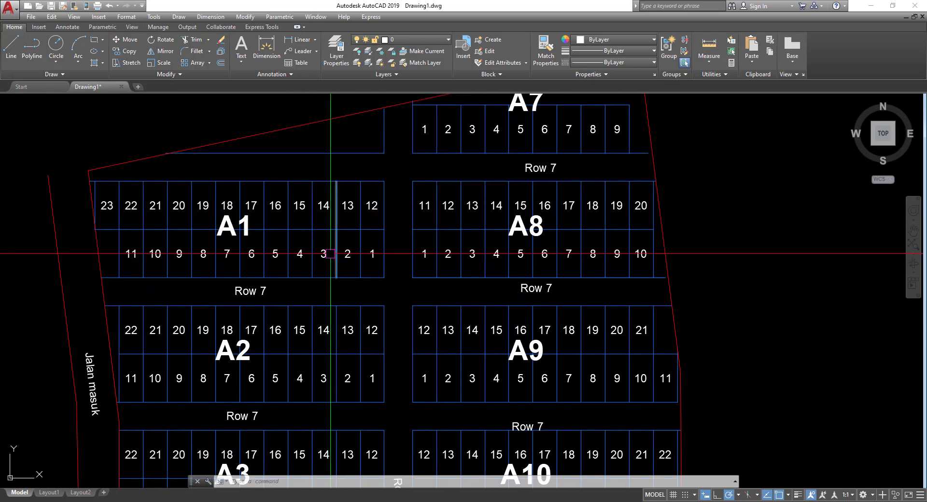
mouse_move(351, 330)
middle_mouse_down()
mouse_move(285, 257)
mouse_move(312, 201)
middle_mouse_up()
scroll(310, 282, "down", 2)
middle_click_drag(318, 434, 333, 372)
scroll(334, 373, "up", 4)
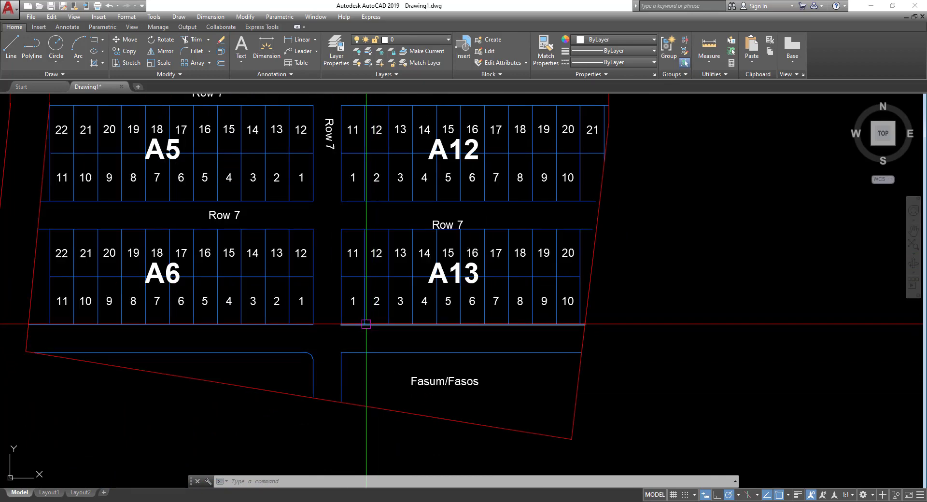
mouse_move(355, 312)
middle_mouse_down()
mouse_move(313, 331)
mouse_move(331, 353)
middle_mouse_up()
mouse_move(299, 198)
middle_mouse_down()
mouse_move(308, 281)
mouse_move(296, 306)
middle_mouse_up()
middle_click_drag(141, 254, 121, 322)
mouse_move(210, 157)
middle_mouse_down()
mouse_move(248, 322)
mouse_move(284, 352)
middle_mouse_up()
scroll(284, 352, "down", 1)
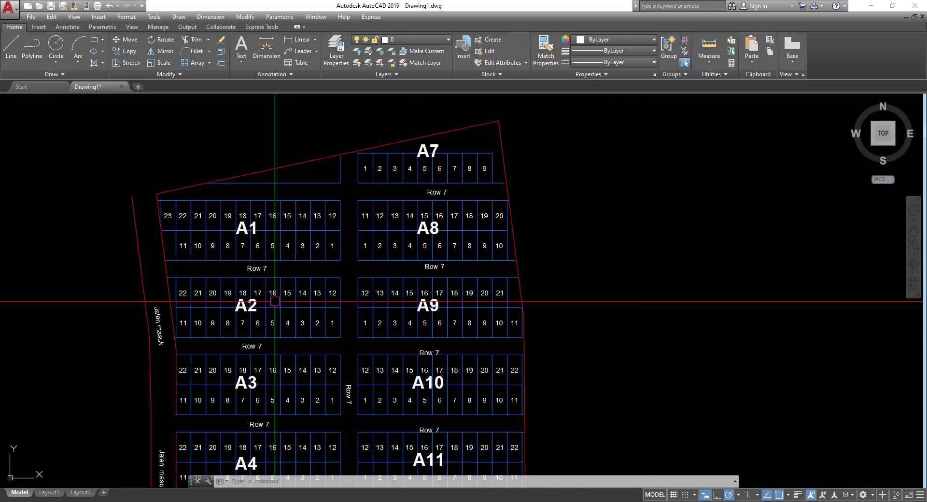
middle_click_drag(232, 296, 249, 327)
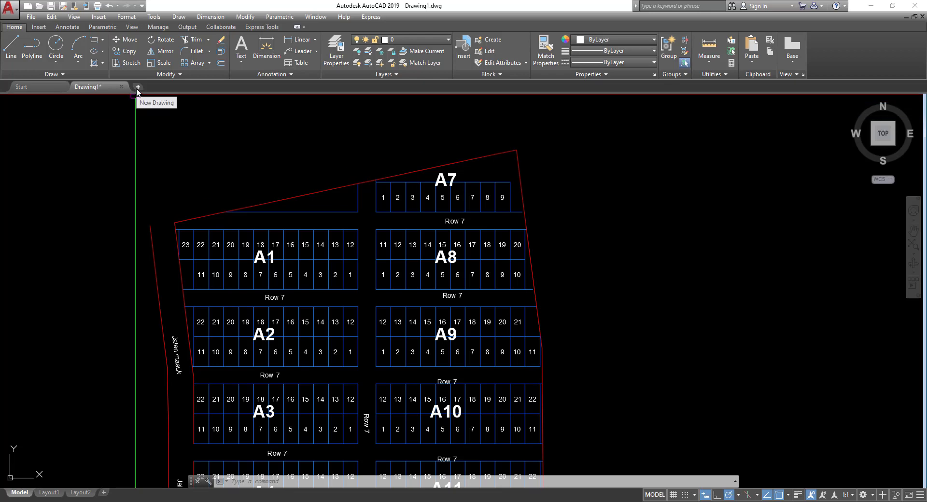
- Create a new blank drawing and turn off its grid display
left_click(138, 88)
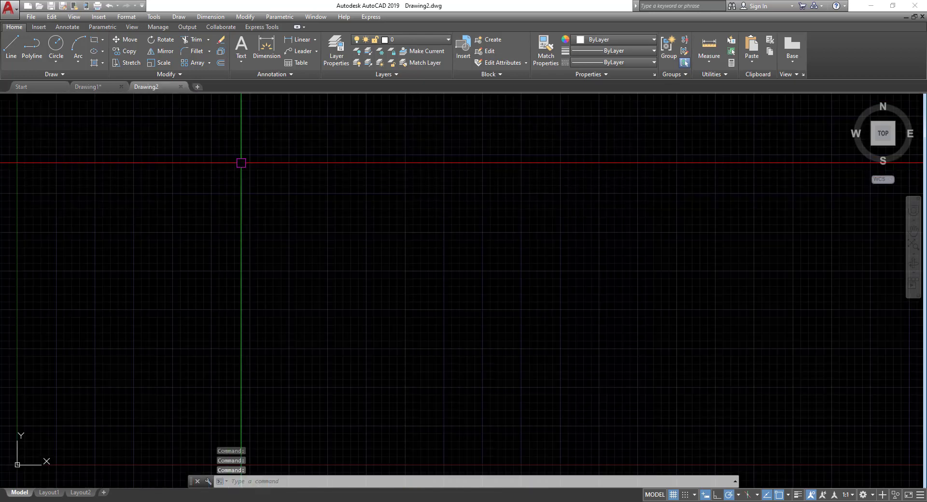
left_click(405, 192)
left_click(306, 234)
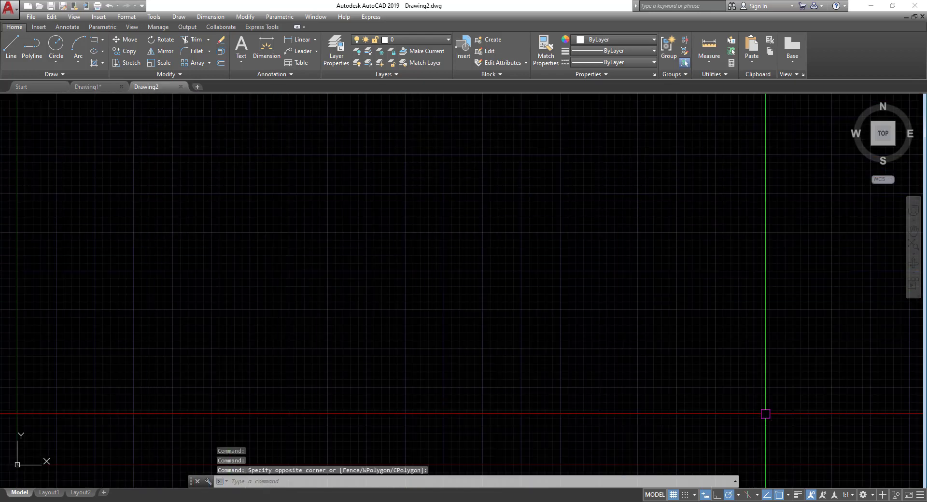
left_click(675, 495)
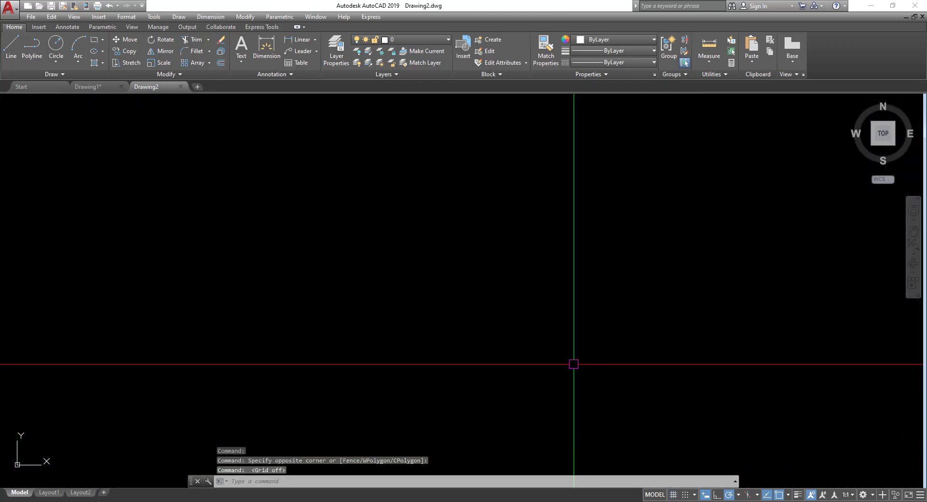
left_click(234, 209)
left_click(388, 218)
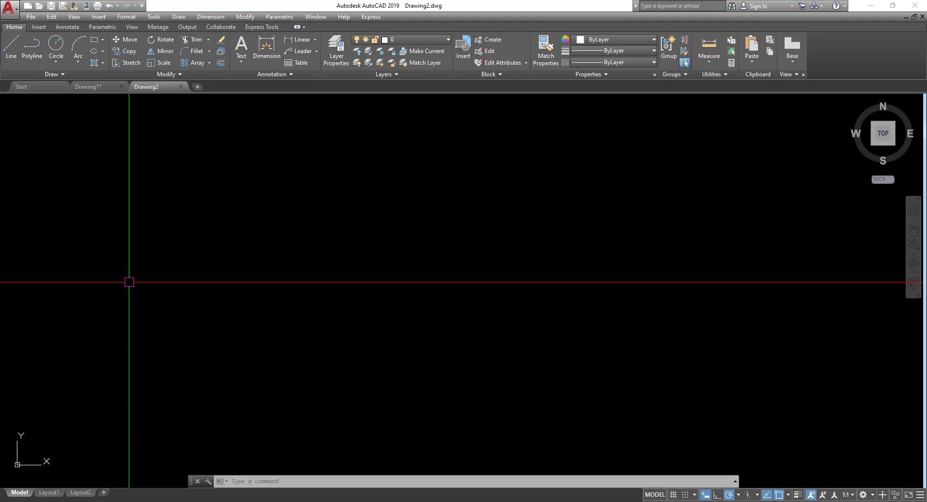
left_click(93, 42)
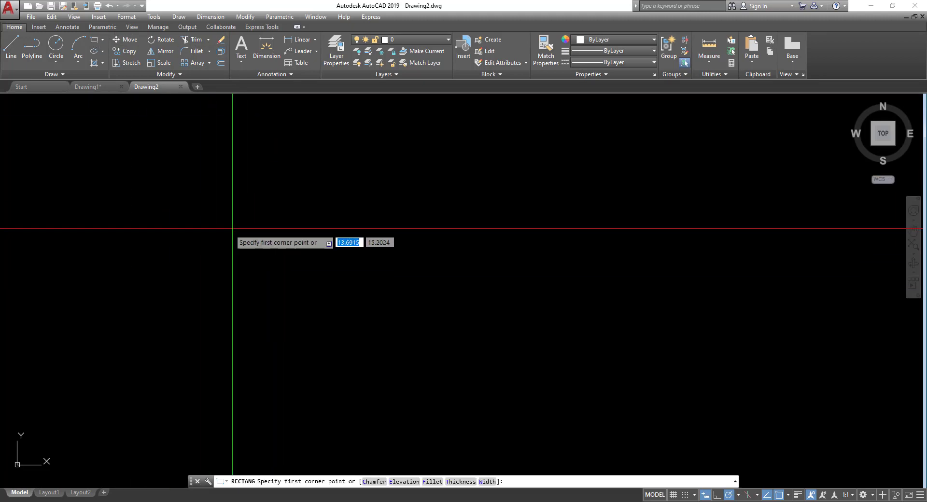
left_click(185, 410)
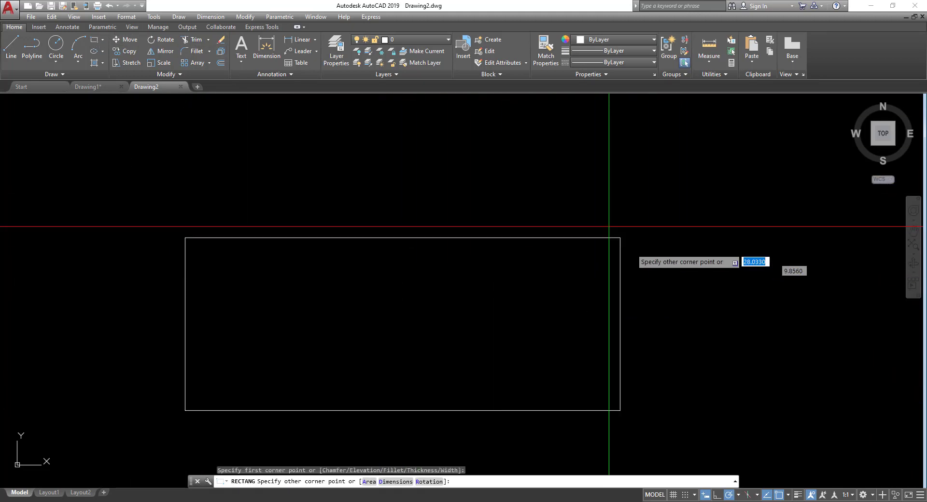
scroll(461, 242, "down", 3)
mouse_move(461, 234)
middle_mouse_down()
mouse_move(429, 274)
mouse_move(377, 290)
middle_mouse_up()
scroll(378, 291, "down", 2)
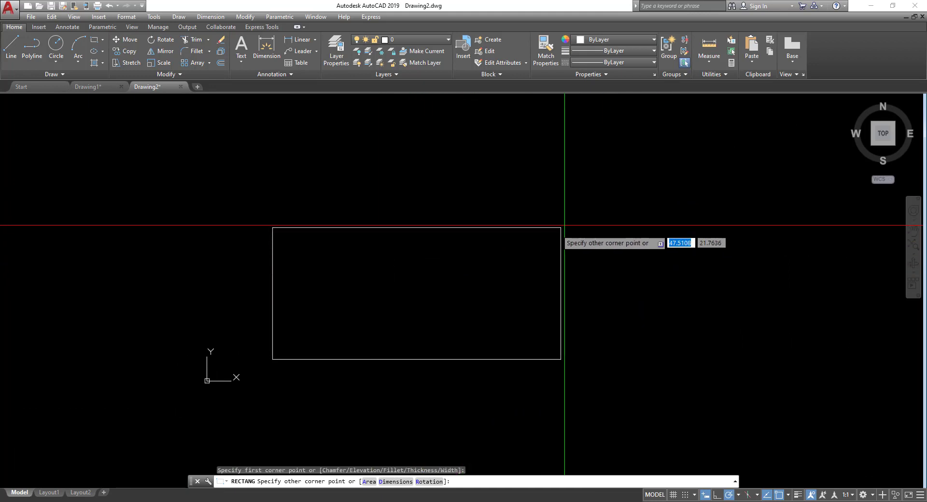
middle_click_drag(476, 214, 374, 245)
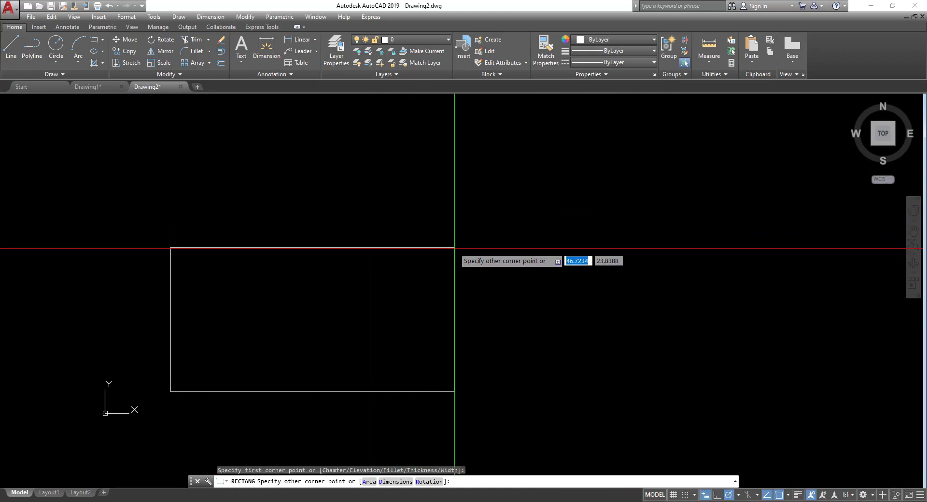
key("Escape")
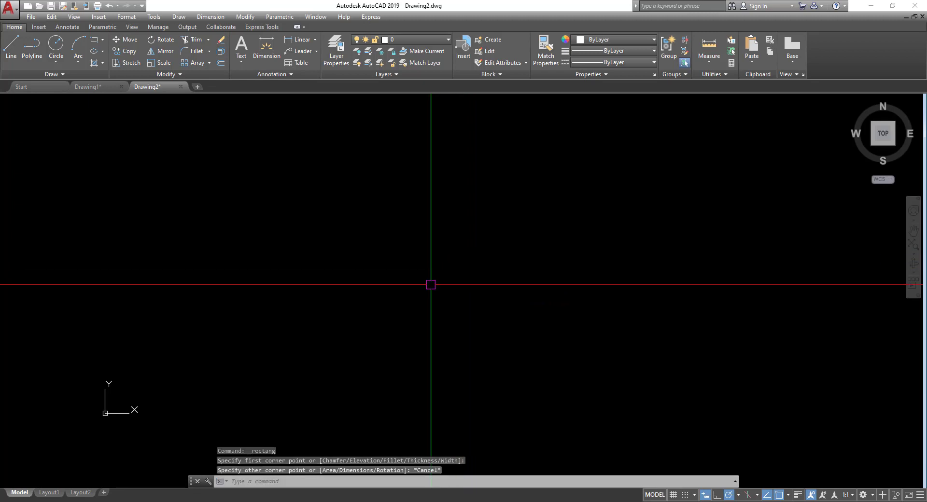
- Draw a rectangle 6 units wide and 13 units high for a single house lot
left_click(96, 44)
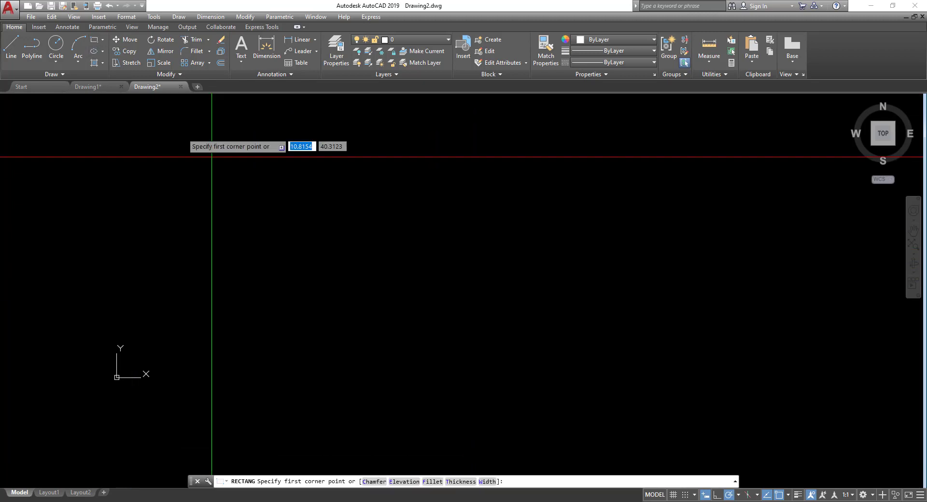
scroll(294, 314, "up", 2)
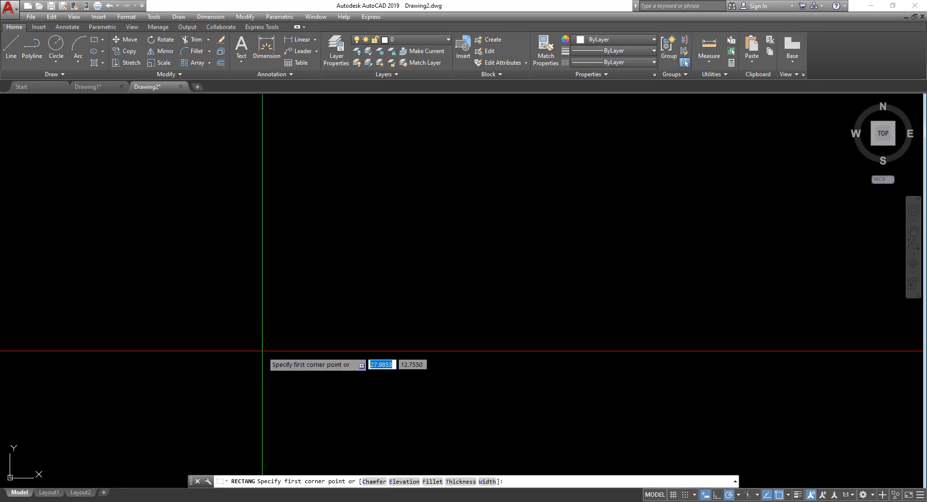
scroll(265, 355, "down", 3)
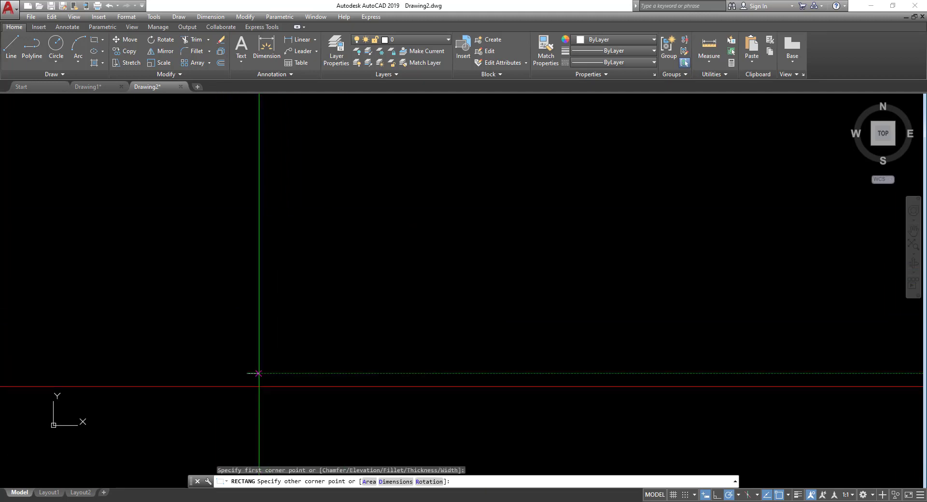
left_click(247, 373)
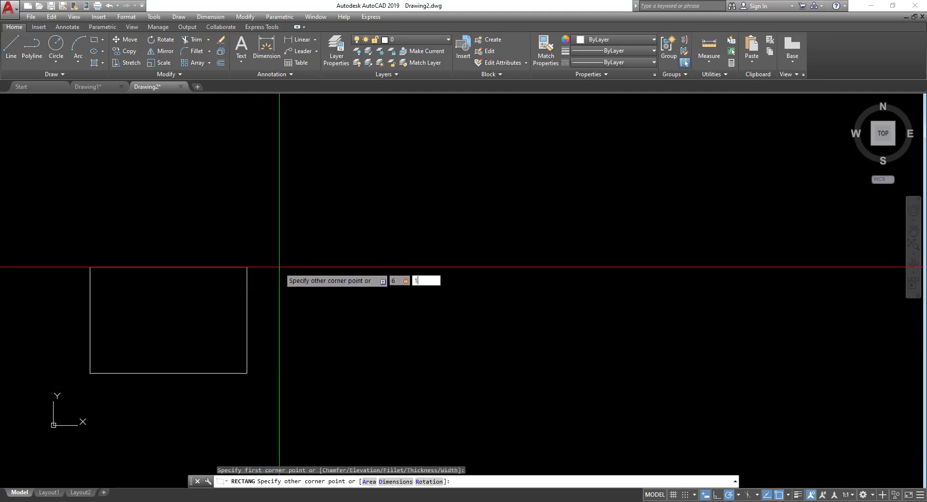
key("Return")
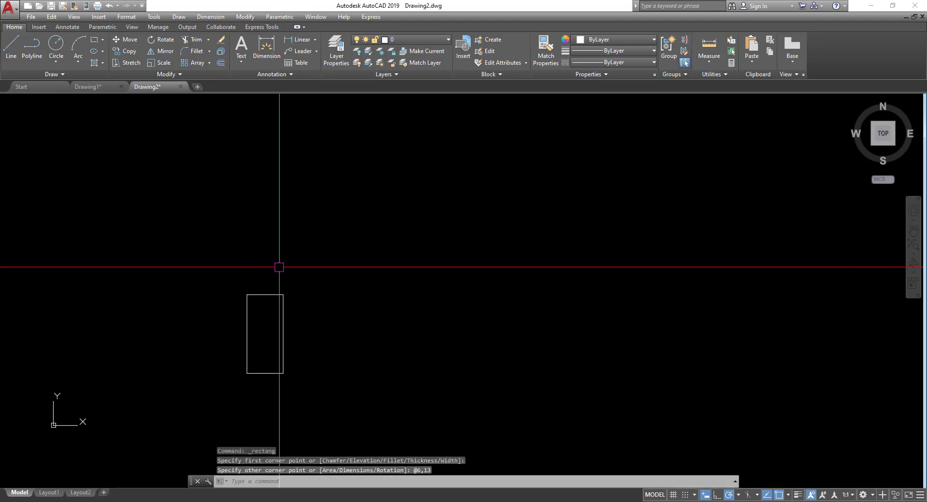
scroll(271, 367, "up", 2)
left_click(300, 296)
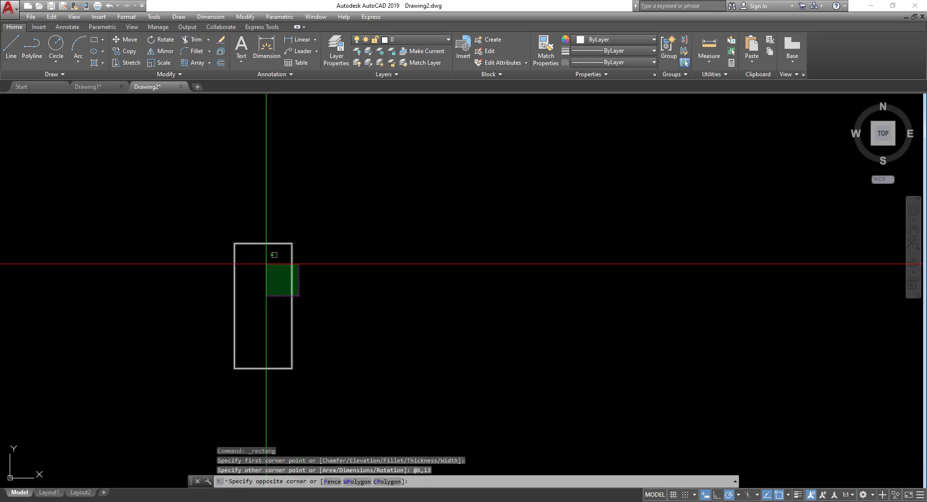
left_click(266, 262)
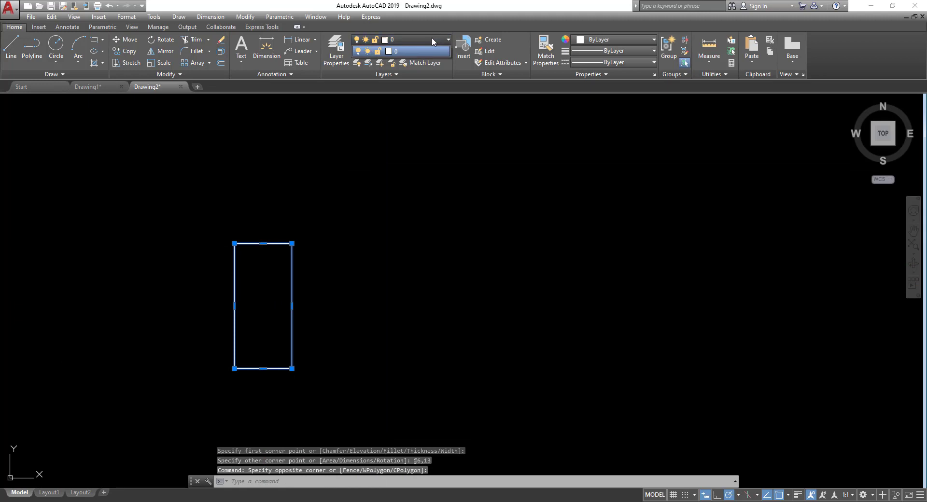
key("Escape")
key("Escape")
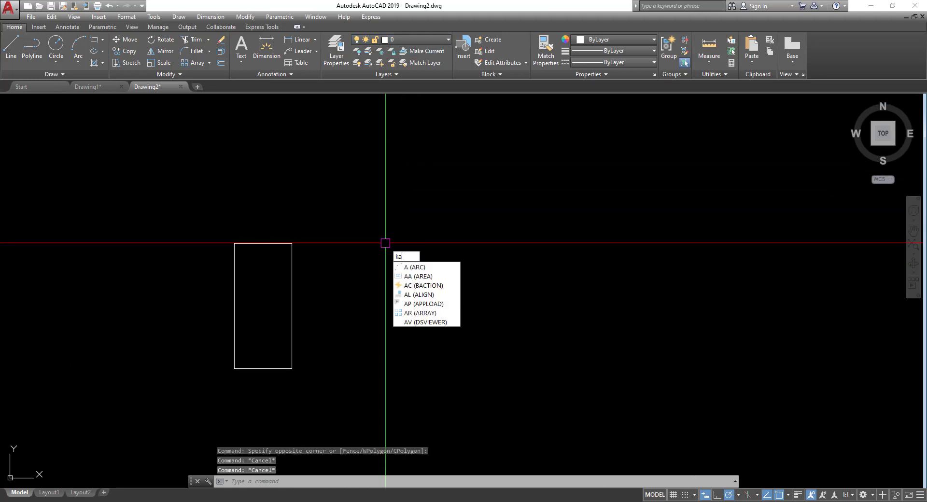
key("Escape")
- Create a layer named Kavling Rumah with color 132 and a 0.09 mm lineweight
left_click(337, 51)
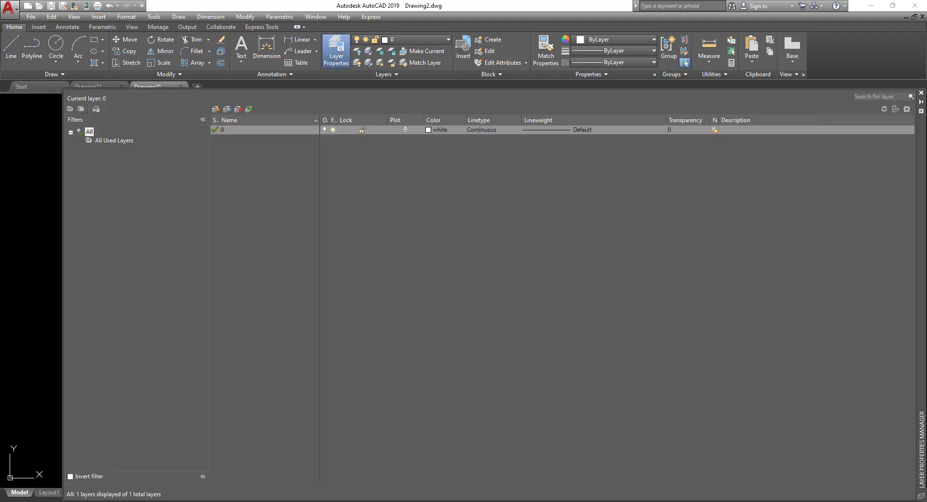
left_click(215, 109)
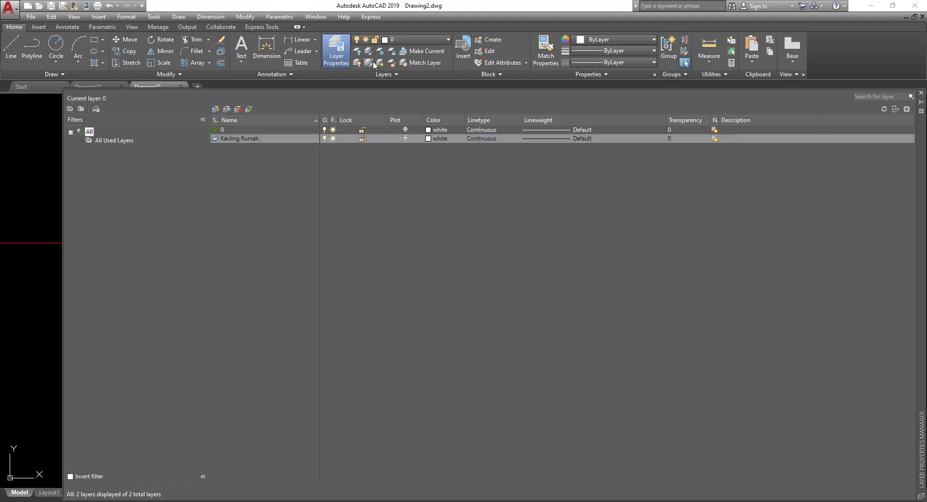
left_click(428, 139)
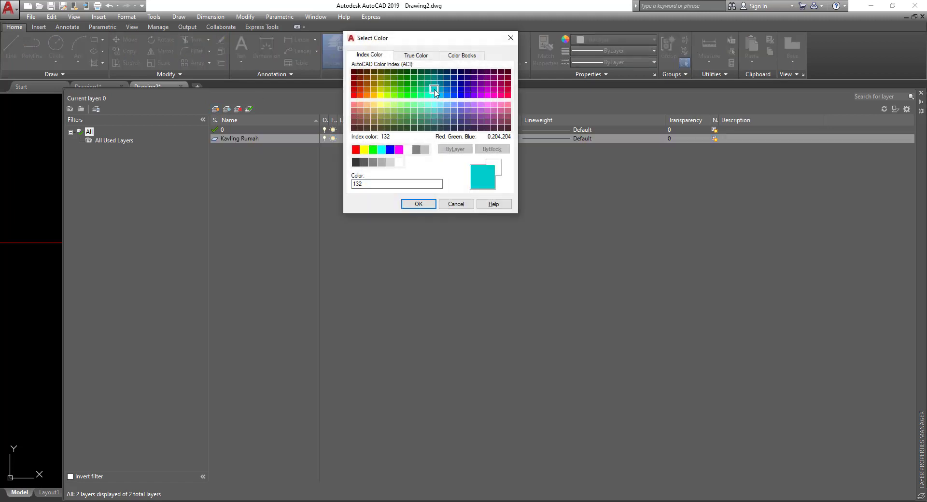
left_click(431, 207)
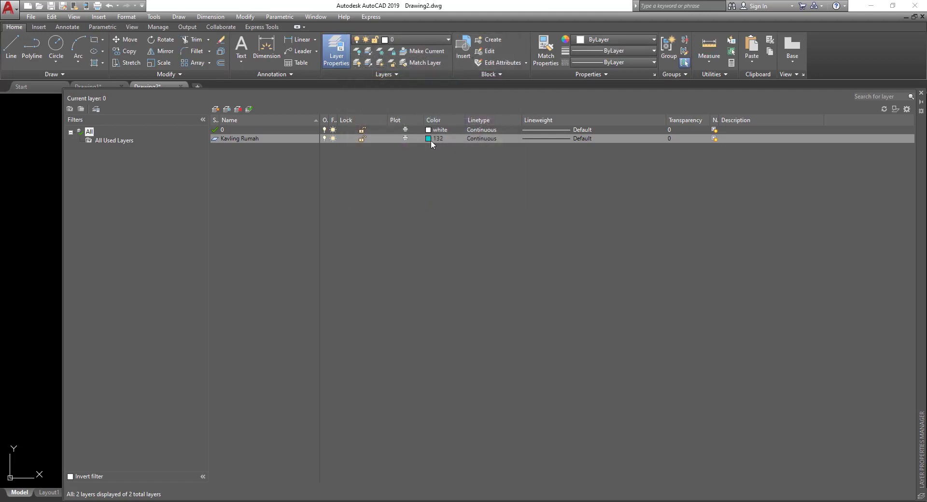
left_click(578, 138)
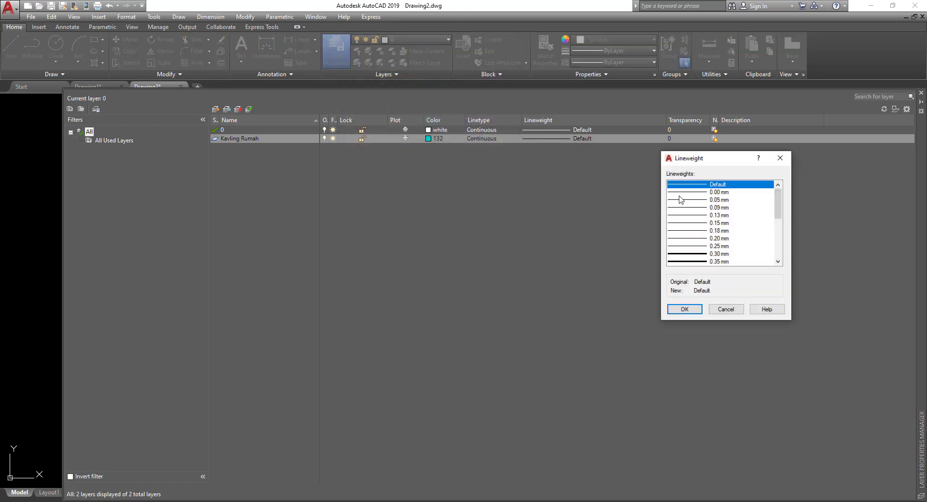
left_click(686, 310)
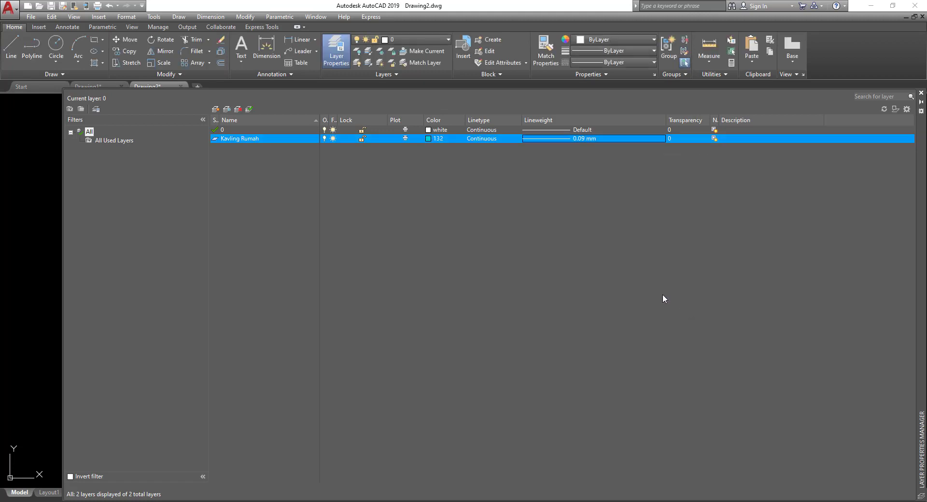
left_click(921, 93)
- Move the lot rectangle to the Kavling Rumah layer and make that layer current
left_click(354, 317)
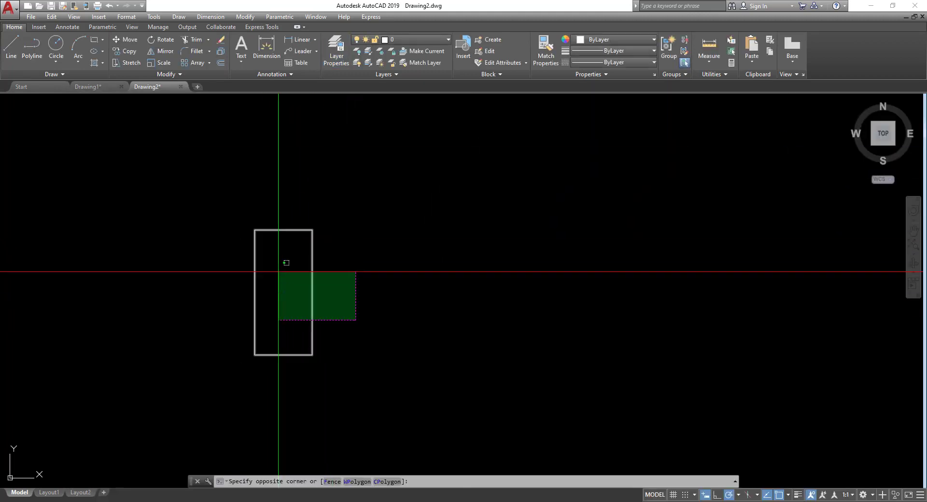
left_click(278, 272)
left_click(439, 40)
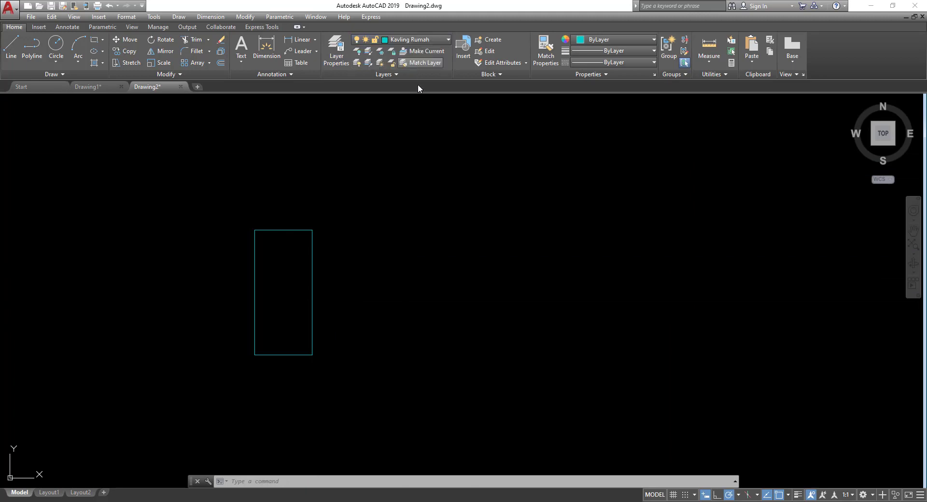
key("Escape")
left_click(439, 39)
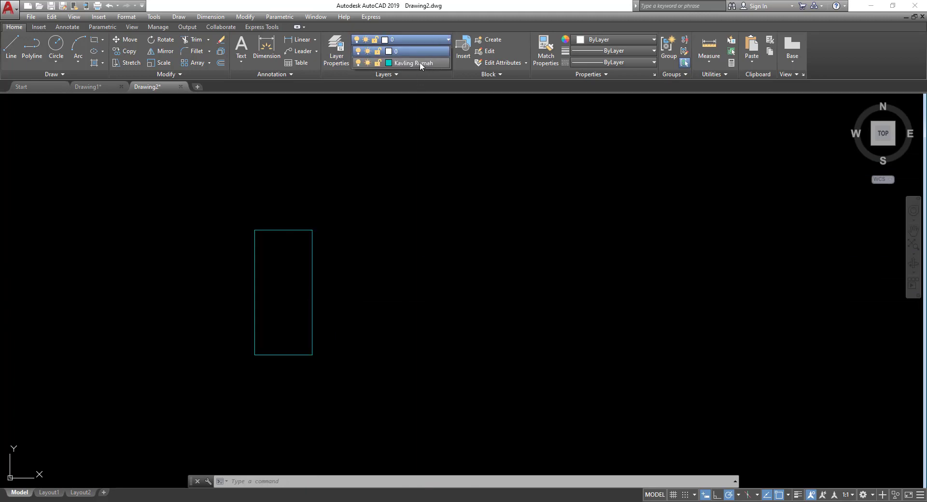
left_click(420, 66)
scroll(358, 246, "up", 3)
middle_click_drag(352, 242, 533, 215)
scroll(366, 215, "down", 3)
middle_click_drag(371, 228, 364, 276)
scroll(292, 261, "up", 1)
left_click(302, 268)
left_click(229, 258)
key("Escape")
left_click(347, 321)
left_click(328, 270)
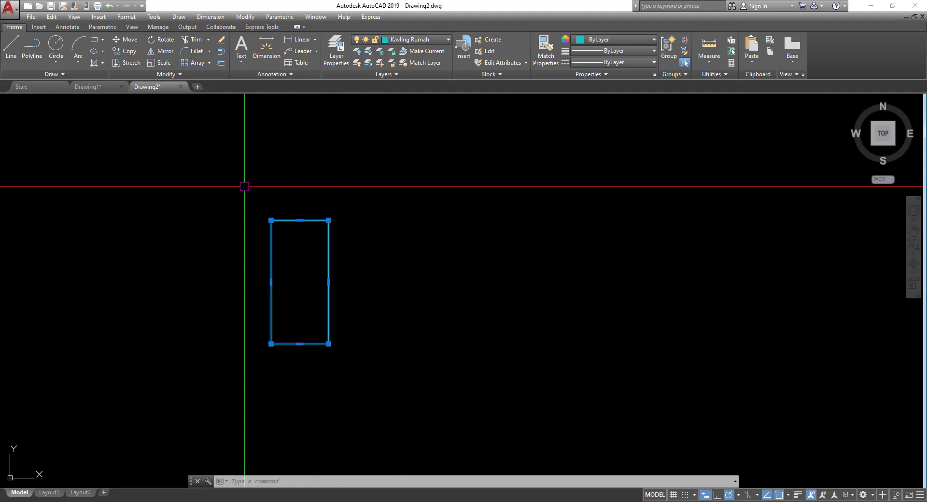
left_click(120, 55)
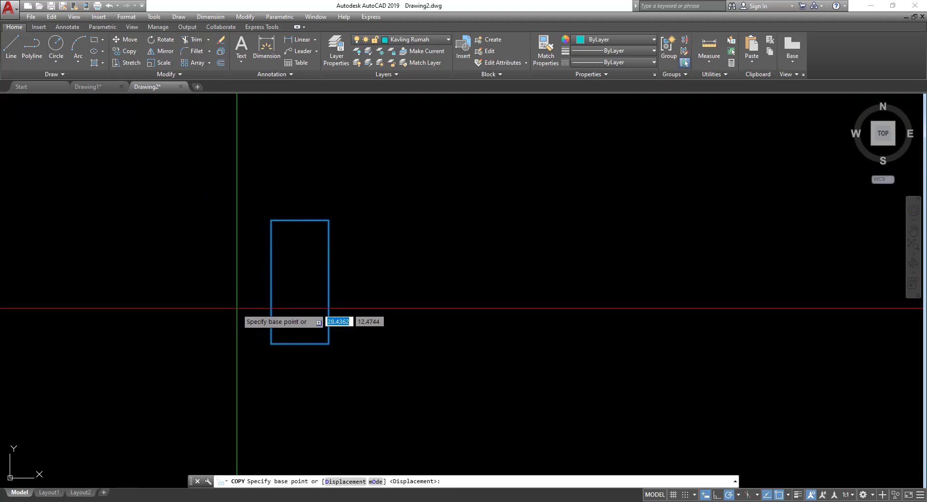
left_click(270, 344)
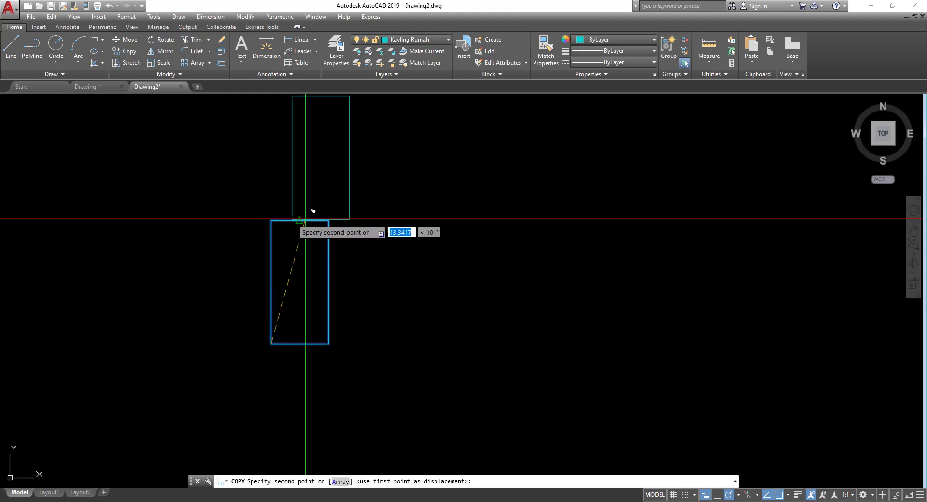
key("Escape")
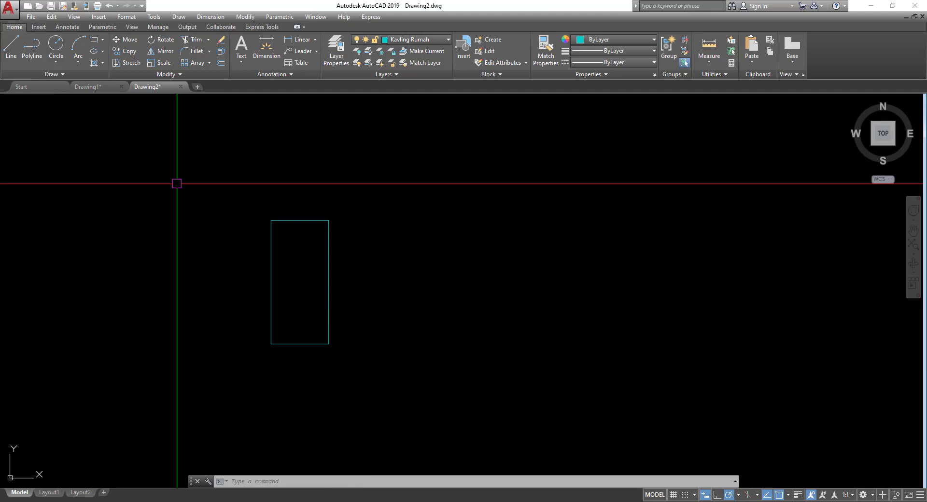
- Copy the lot rectangle from its lower-left corner as an array of 15 adjoining lots in a horizontal row
left_click(127, 51)
left_click(324, 352)
left_click(302, 309)
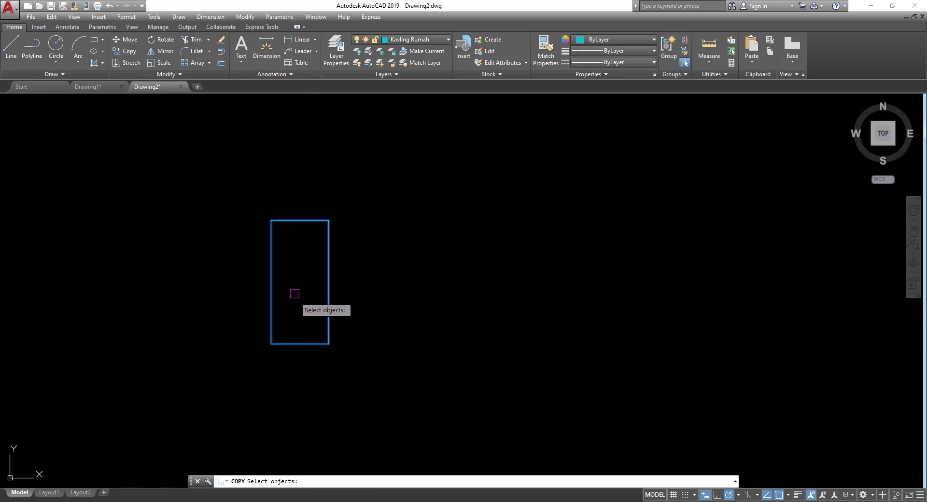
key("Return")
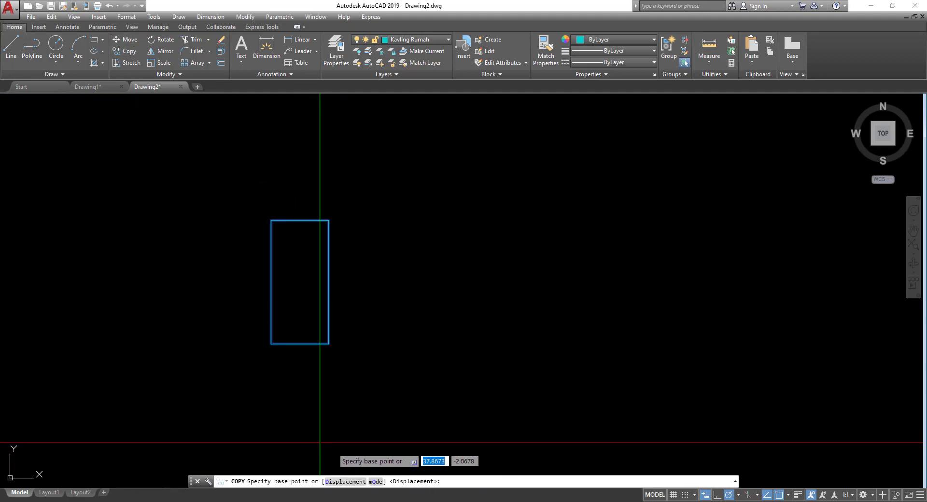
left_click(271, 344)
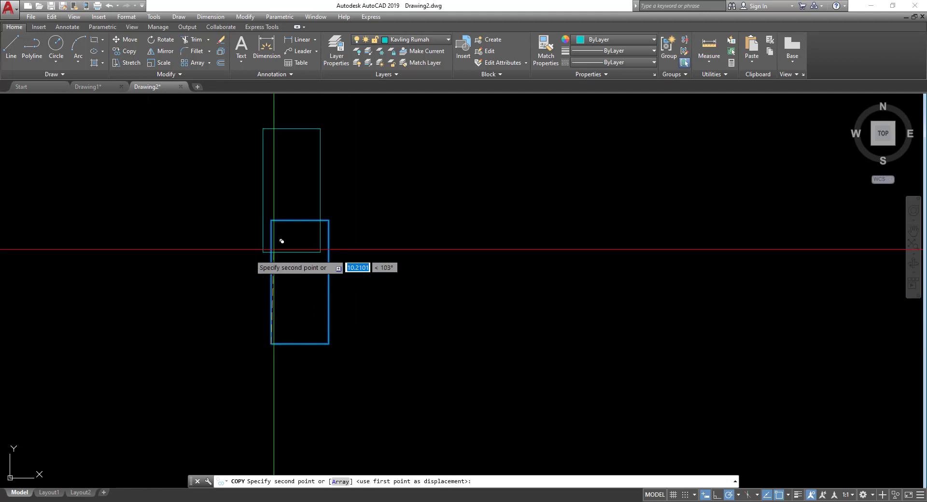
left_click(341, 481)
scroll(391, 362, "down", 2)
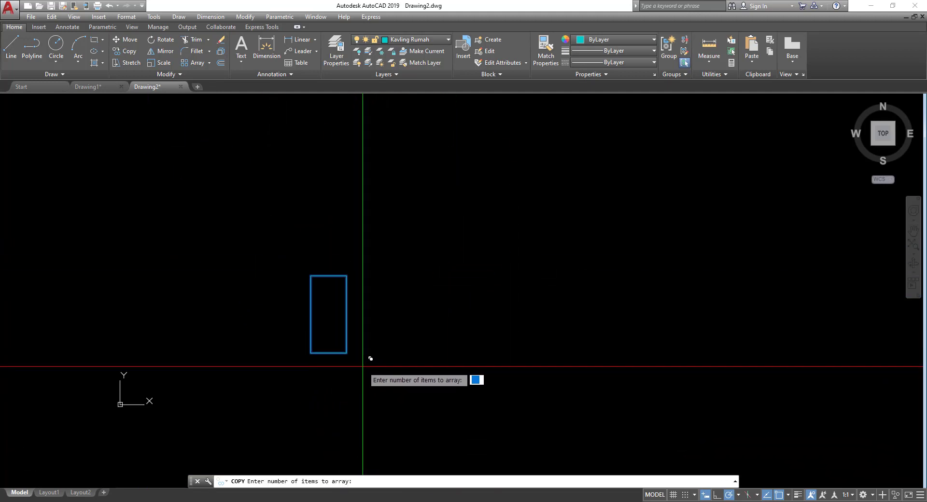
middle_click_drag(365, 356, 219, 336)
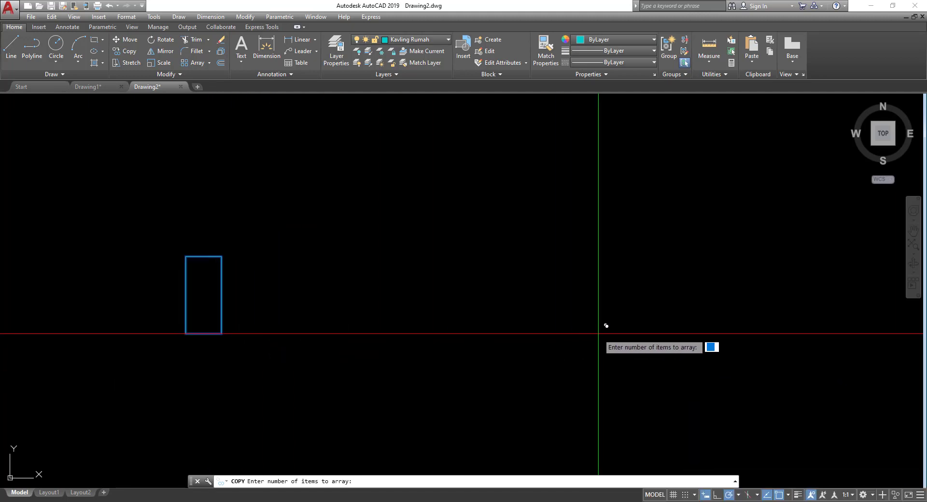
type("15")
key("Return")
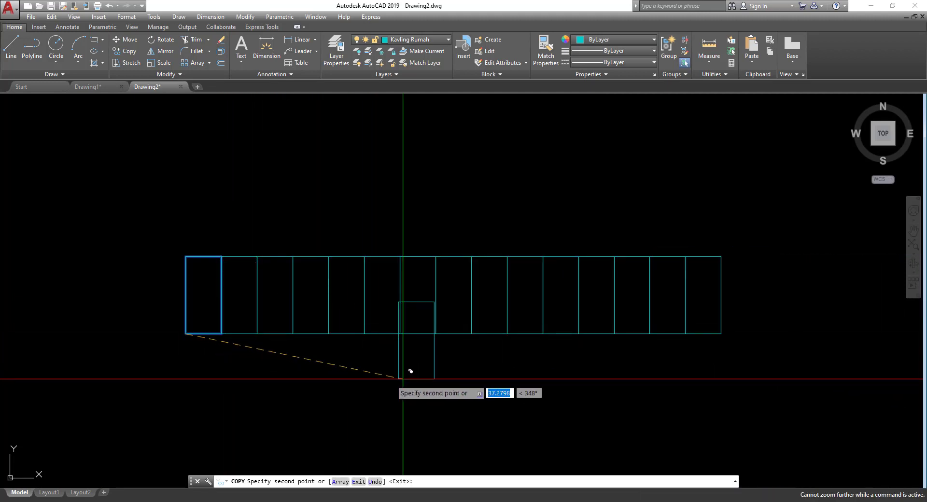
key("Return")
- Mirror the whole row of lots upward across its top edge, keeping the original row
scroll(528, 363, "down", 6)
middle_click_drag(600, 362, 263, 333)
scroll(205, 333, "up", 6)
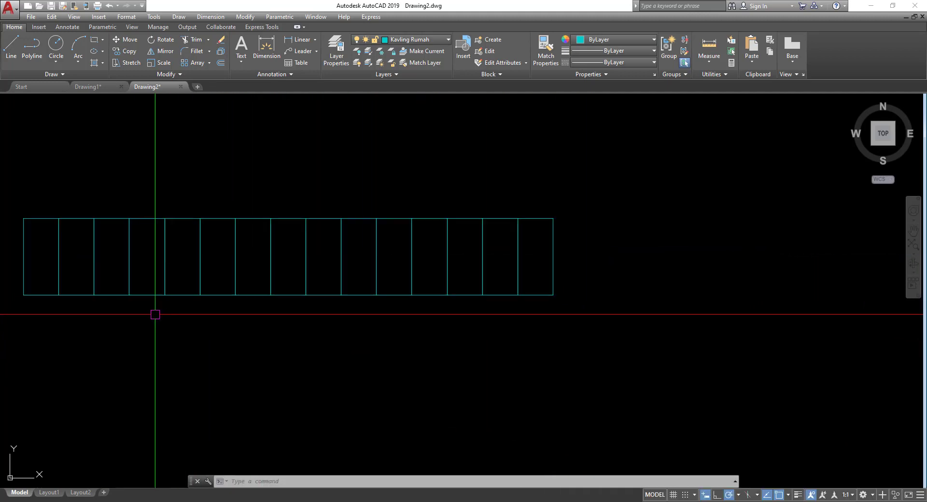
left_click(13, 194)
left_click(610, 321)
middle_click_drag(586, 334, 610, 388)
type("mi")
key("Return")
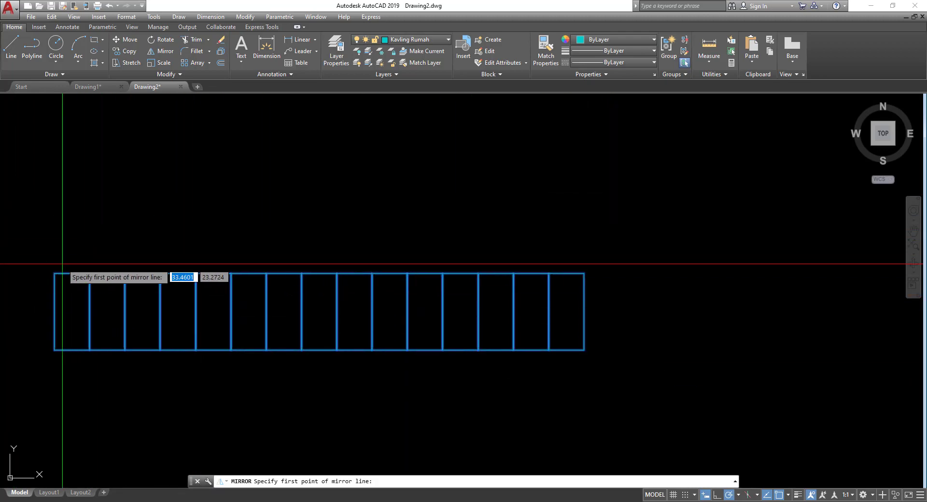
left_click(55, 273)
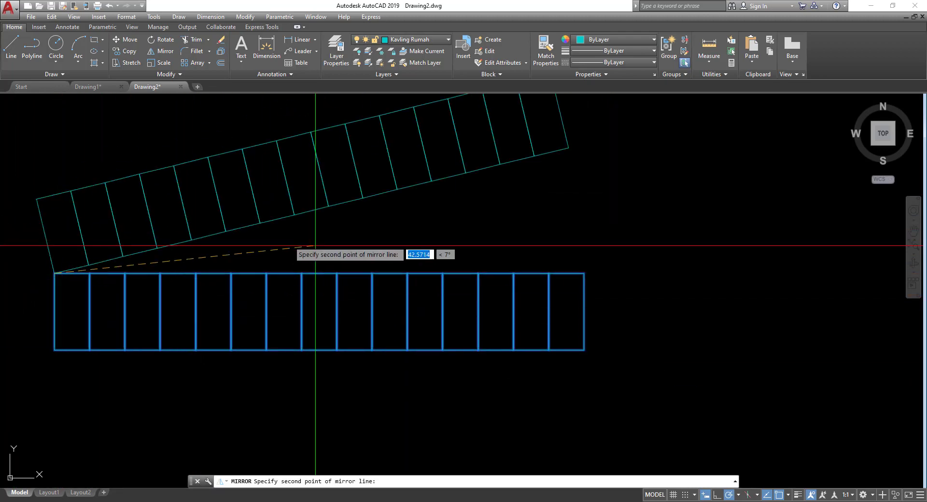
left_click(585, 275)
key("Return")
- Draw a vertical construction line through the lower-right corner of the double-row lot block
scroll(635, 280, "down", 1)
middle_click_drag(646, 298, 673, 250)
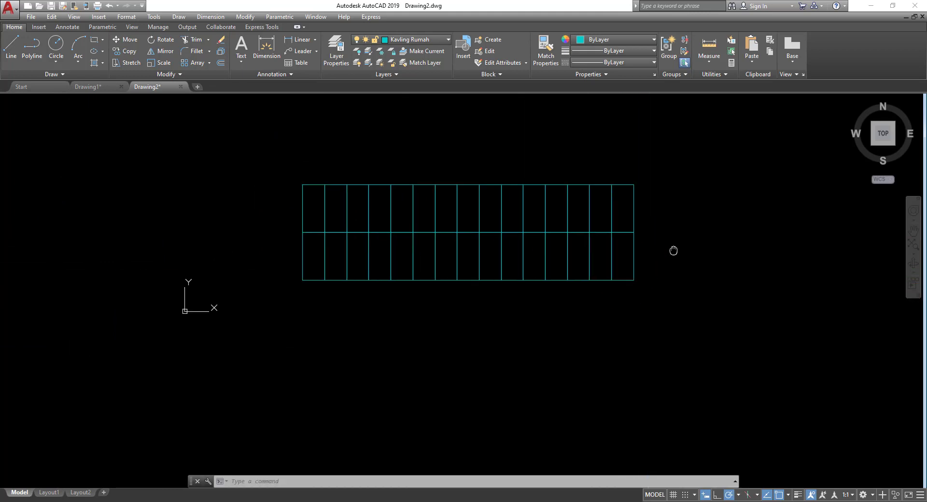
middle_click_drag(388, 291, 296, 314)
middle_click_drag(366, 314, 415, 314)
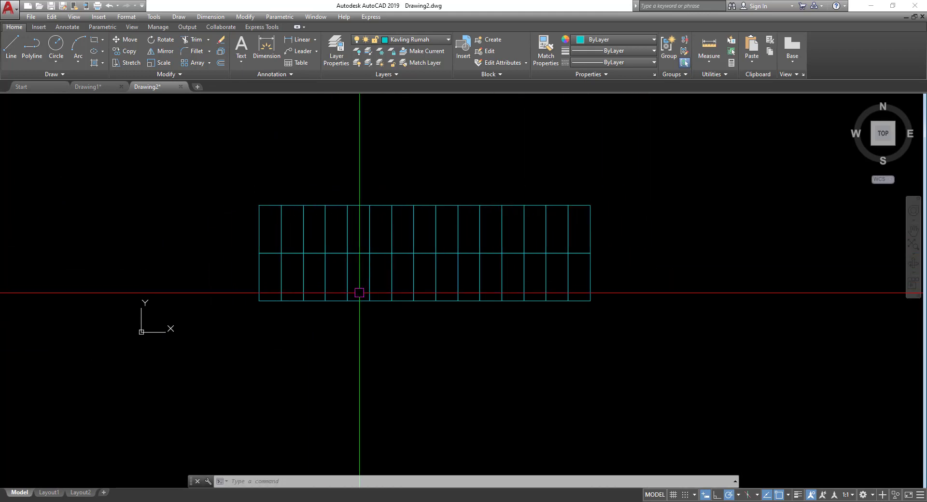
scroll(317, 335, "up", 2)
middle_click_drag(359, 293, 310, 364)
scroll(310, 372, "down", 4)
scroll(396, 365, "up", 2)
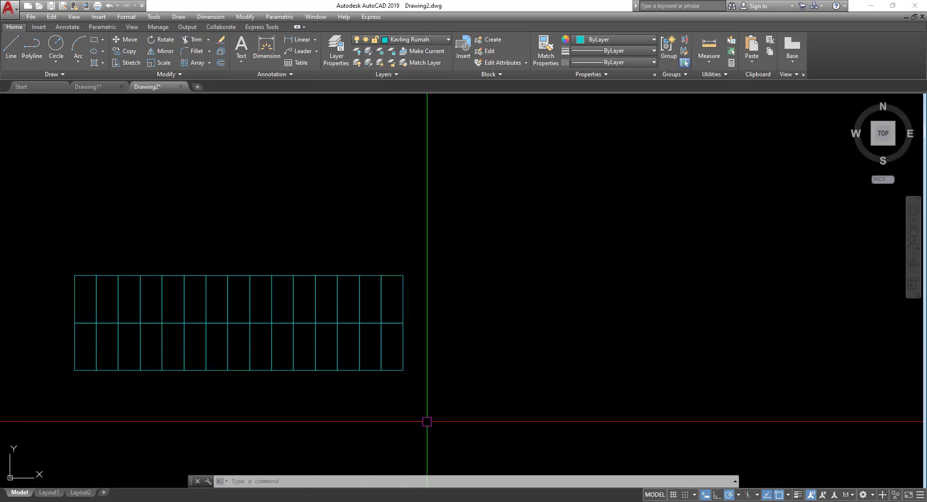
key("Return")
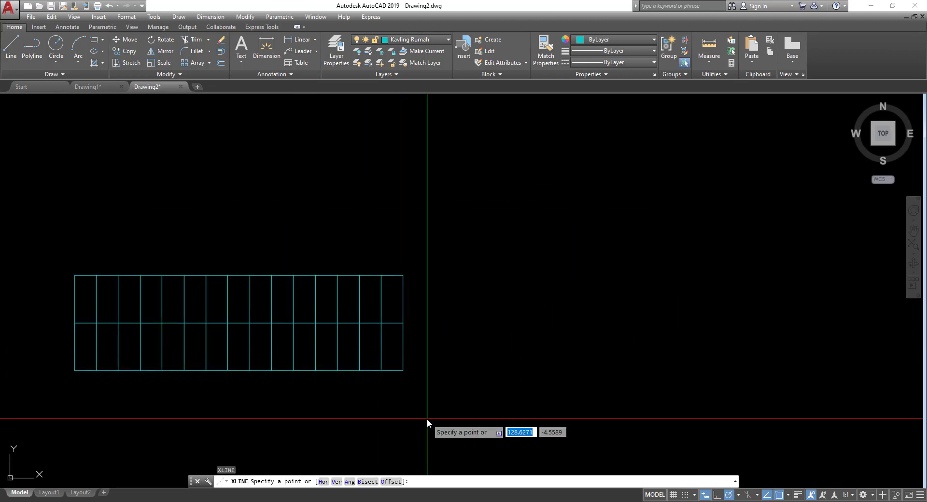
type("v")
key("Return")
left_click(403, 370)
key("Return")
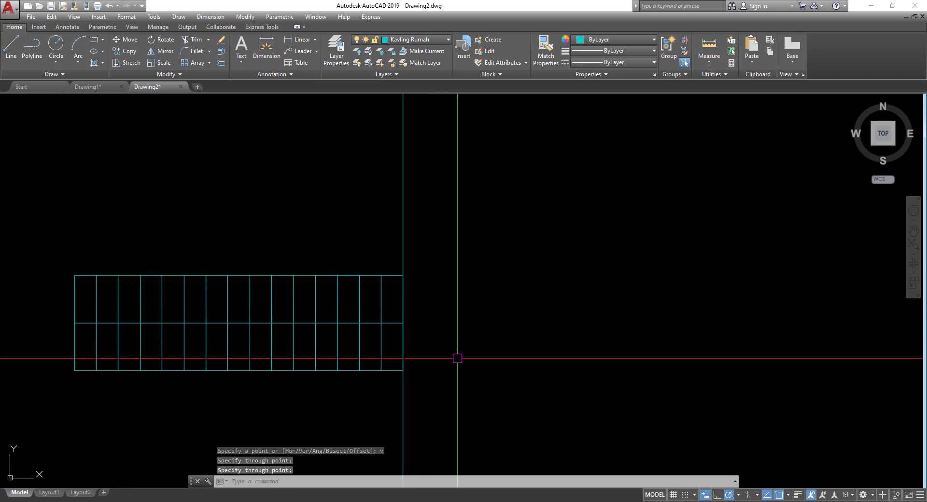
- Offset the vertical construction line 8 units to the right, away from the lot block
key("Return")
type("8")
key("Return")
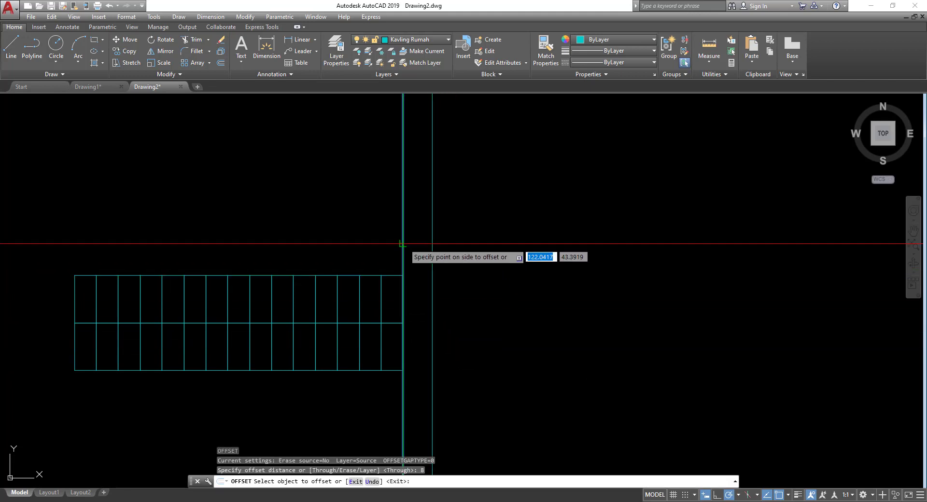
left_click(402, 244)
key("Escape")
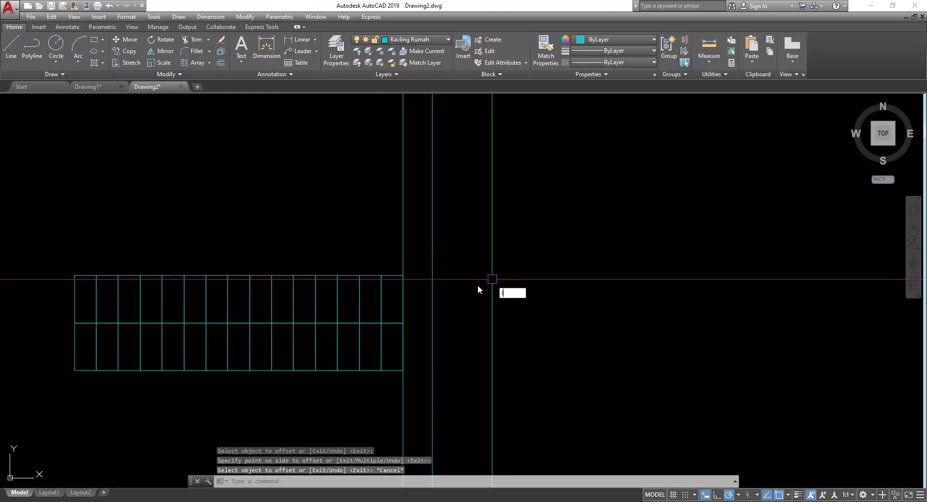
- Draw a horizontal line between the two construction lines, level with the top edge of the lot block
type("l")
key("Return")
scroll(423, 287, "up", 2)
left_click(392, 270)
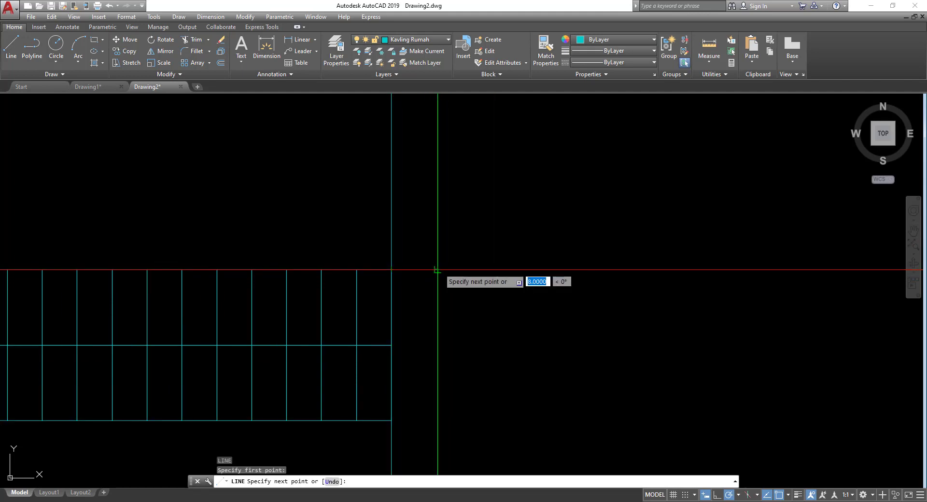
left_click(438, 269)
key("Return")
- Mirror the lot block to the right about a vertical axis through the short line's midpoint, keeping the original
scroll(609, 201, "down", 2)
left_click(120, 191)
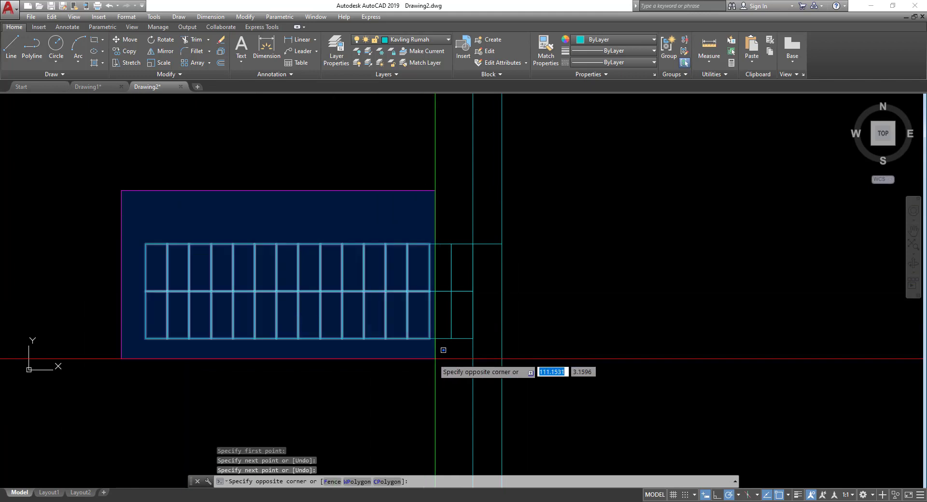
left_click(478, 356)
middle_click_drag(483, 342, 474, 363)
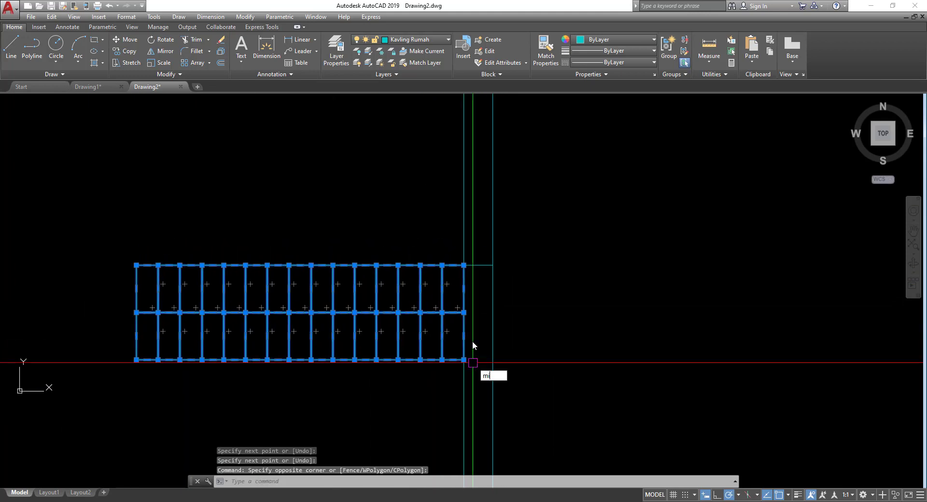
type("mi")
key("Return")
left_click(478, 277)
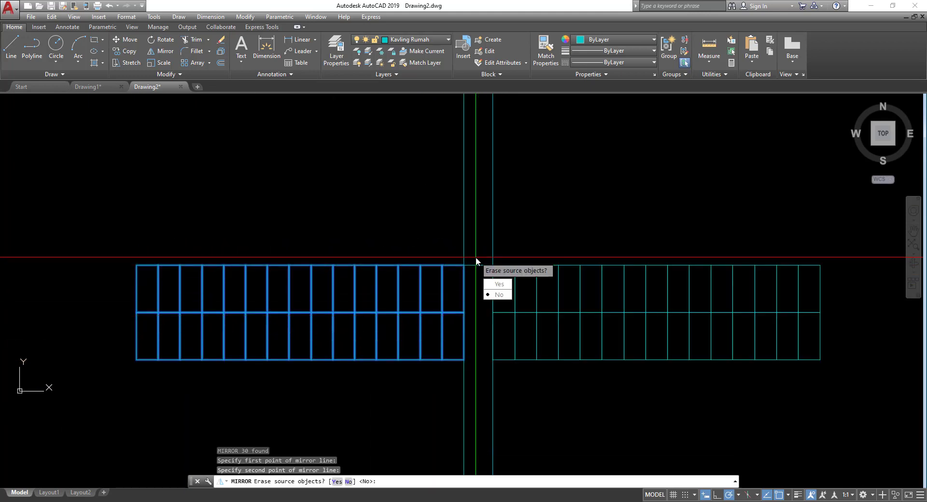
key("Return")
- Erase the short horizontal line and both vertical construction lines between the two lot blocks
scroll(487, 288, "up", 2)
left_click(484, 279)
left_click(466, 224)
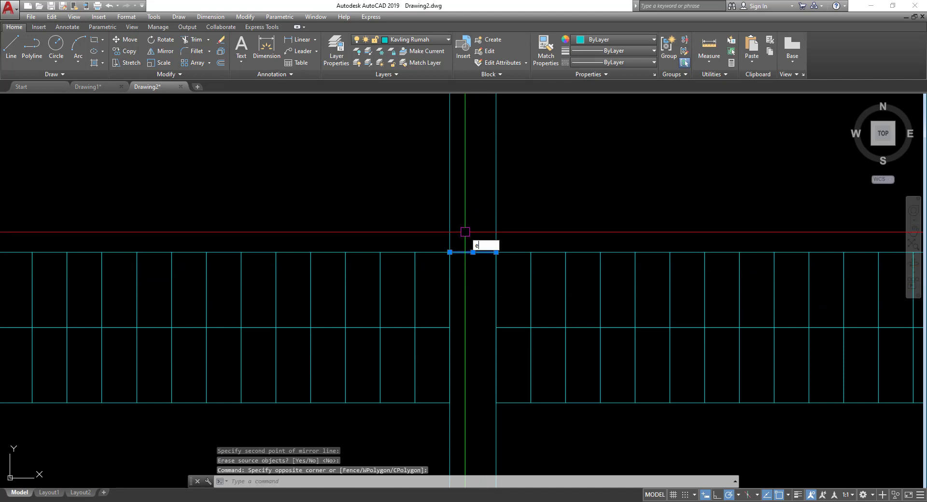
key("Return")
scroll(466, 242, "down", 2)
mouse_move(465, 242)
middle_mouse_down()
mouse_move(472, 303)
mouse_move(551, 267)
middle_mouse_up()
left_click(507, 280)
left_click(418, 225)
type("e")
key("Return")
scroll(536, 277, "up", 2)
middle_click_drag(505, 300, 442, 298)
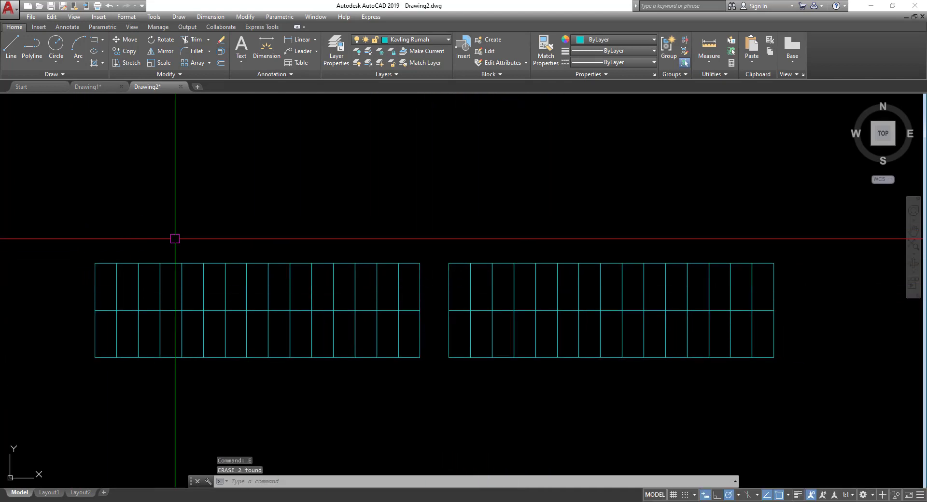
- Draw a horizontal construction line level with the top edge of the two lot blocks
scroll(639, 238, "down", 2)
middle_click_drag(673, 246, 568, 282)
middle_click_drag(365, 281, 386, 260)
scroll(384, 277, "up", 2)
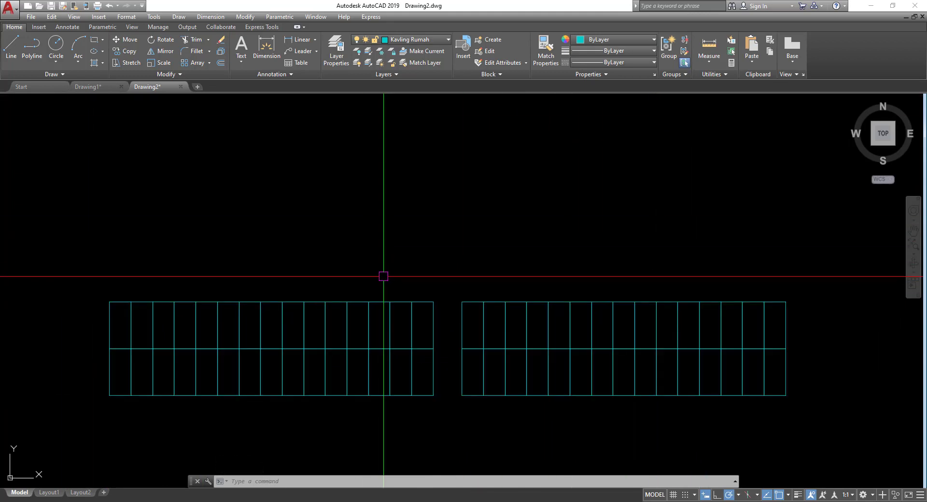
type("l")
key("Return")
type("h")
key("Return")
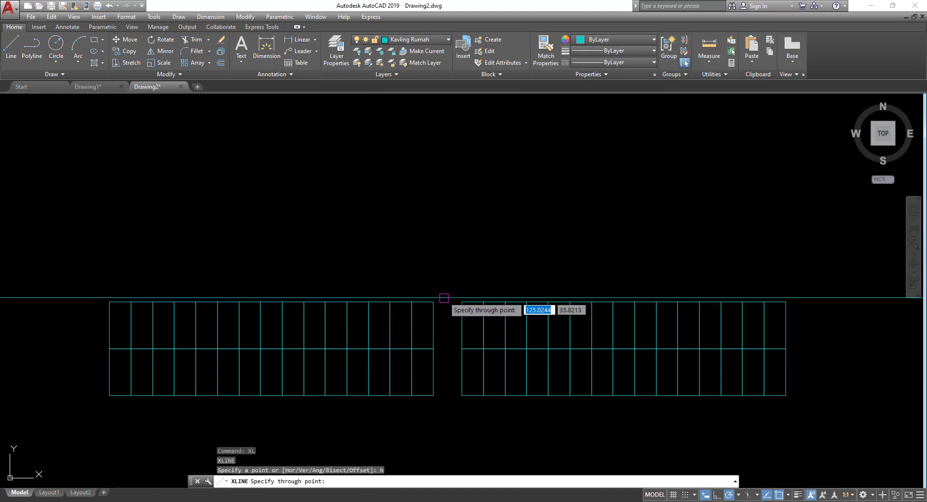
key("Escape")
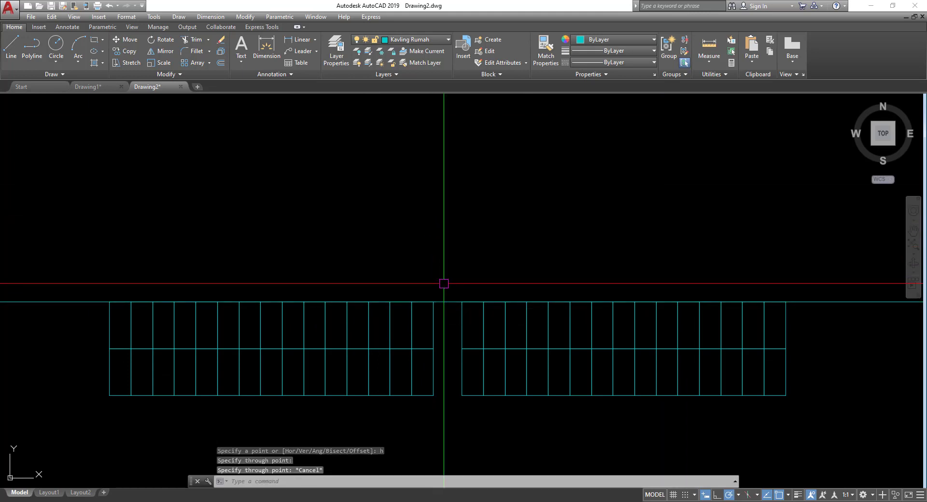
- Erase the horizontal construction line along the top edge of the lot blocks
scroll(445, 287, "up", 2)
left_click_drag(457, 320, 447, 284)
type("e")
key("Return")
scroll(461, 274, "down", 4)
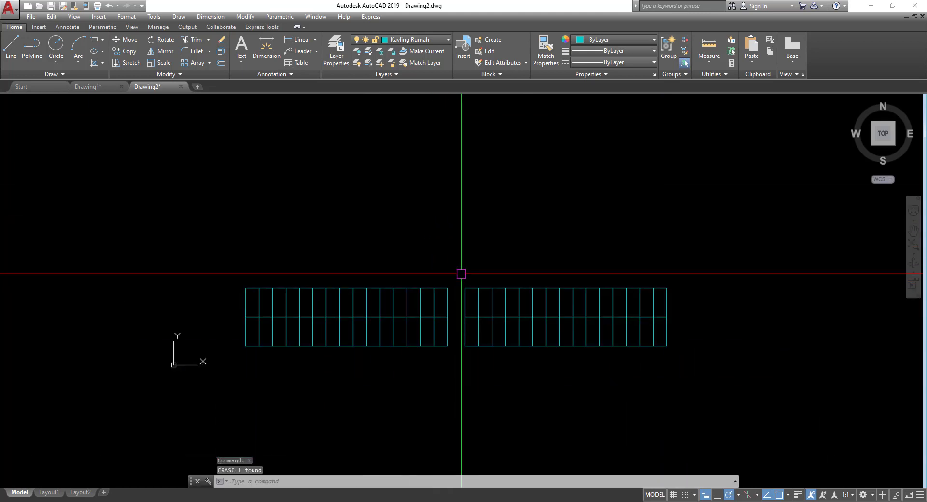
- Draw a horizontal construction line through the left lot block's upper-right corner
type("xl")
key("Return")
type("h")
key("Return")
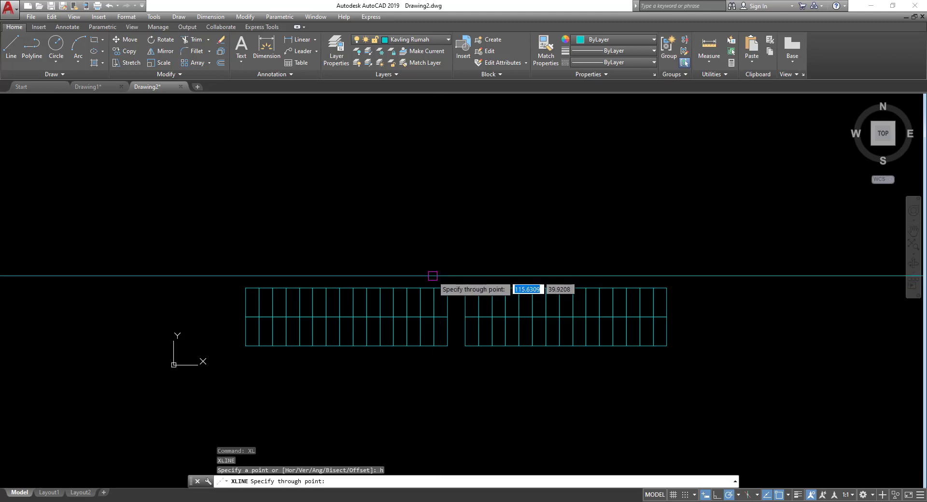
left_click(448, 289)
key("Escape")
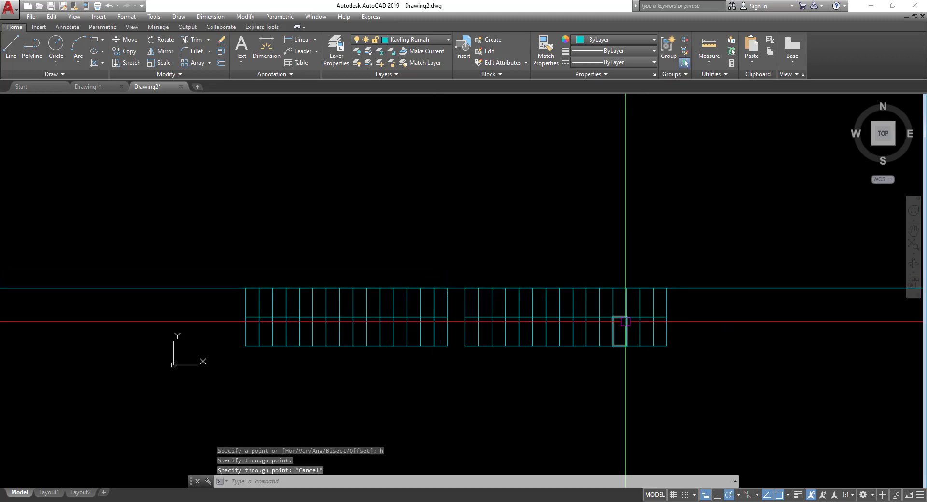
- Offset the horizontal construction line 8 units upward, away from the lot blocks
type("o")
key("Return")
type("8")
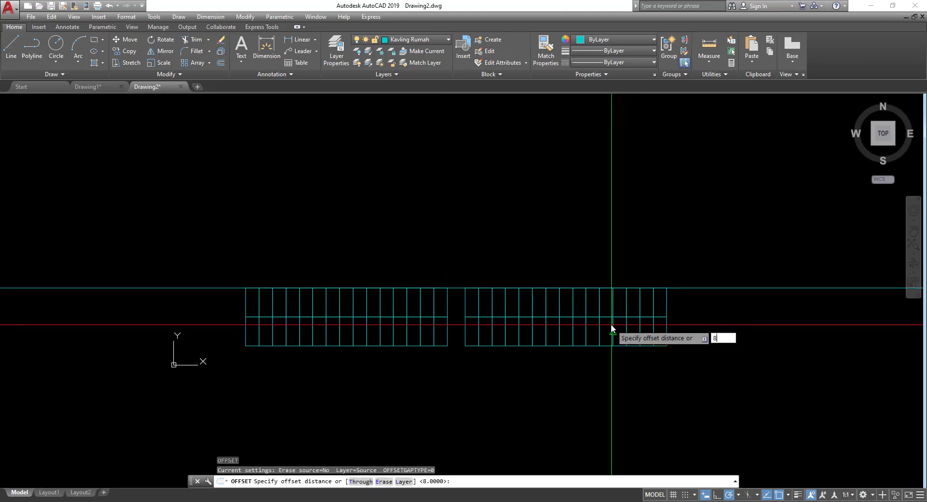
key("Return")
left_click(688, 289)
left_click(672, 233)
key("Escape")
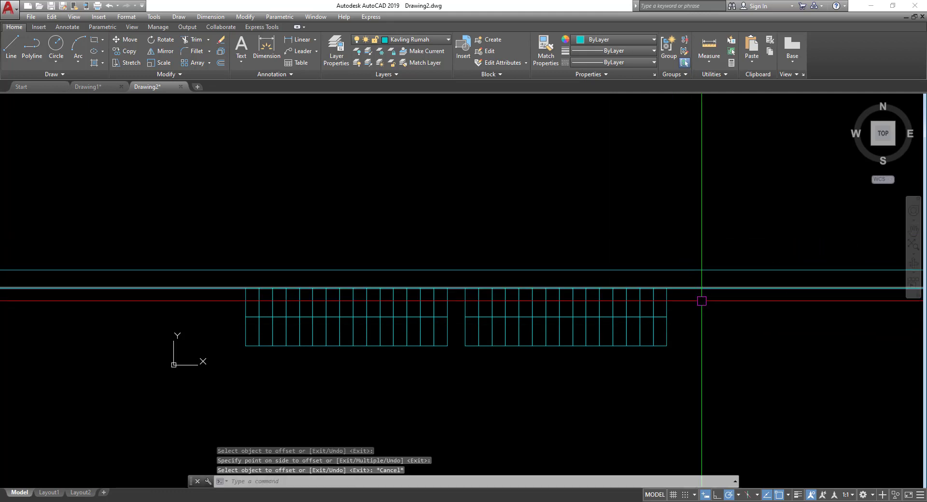
- Erase the original construction line along the top edge of the lot blocks, keeping the offset one
left_click(702, 301)
left_click(694, 281)
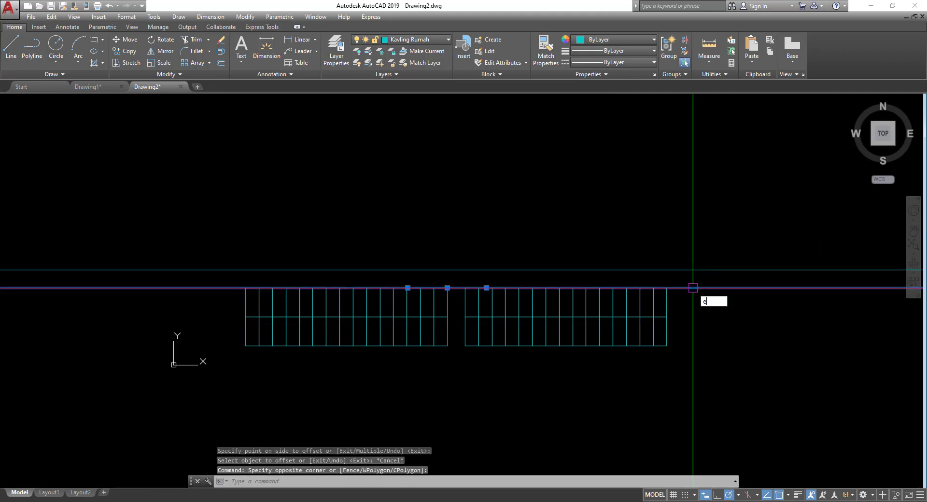
key("Return")
- Copy both lot blocks straight up from the left block's lower-right corner so their bottom edges sit on the offset construction line
left_click(219, 272)
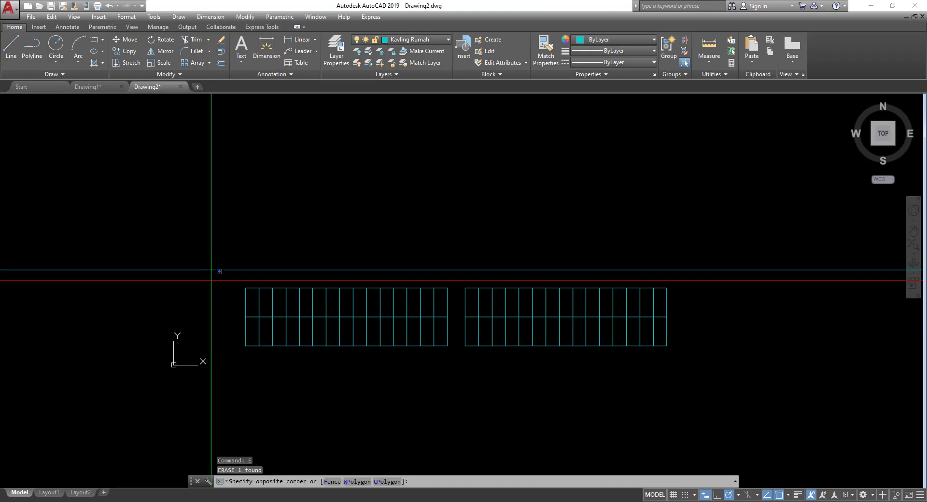
left_click(717, 375)
type("c")
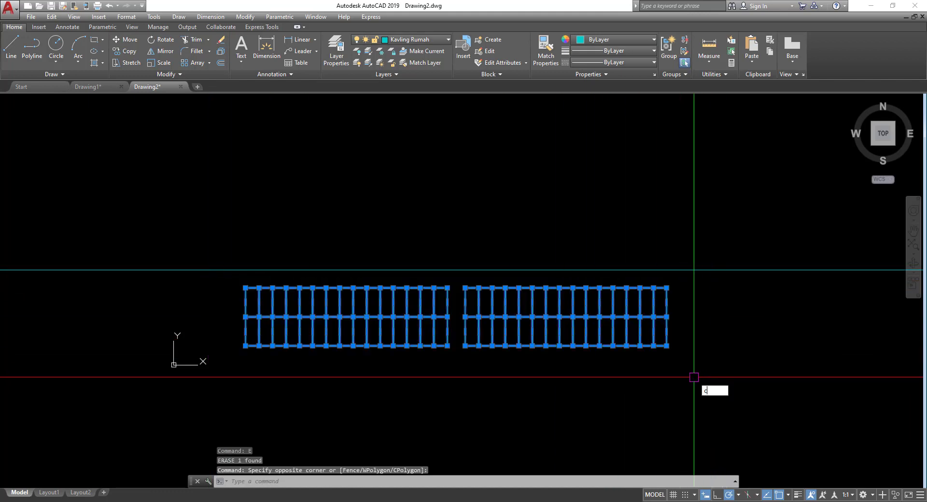
type("o")
key("Return")
left_click(448, 346)
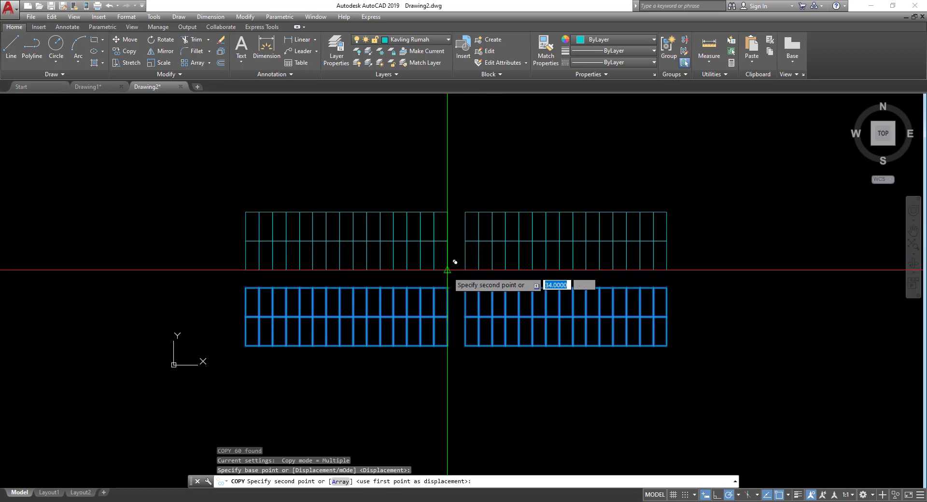
scroll(455, 261, "up", 5)
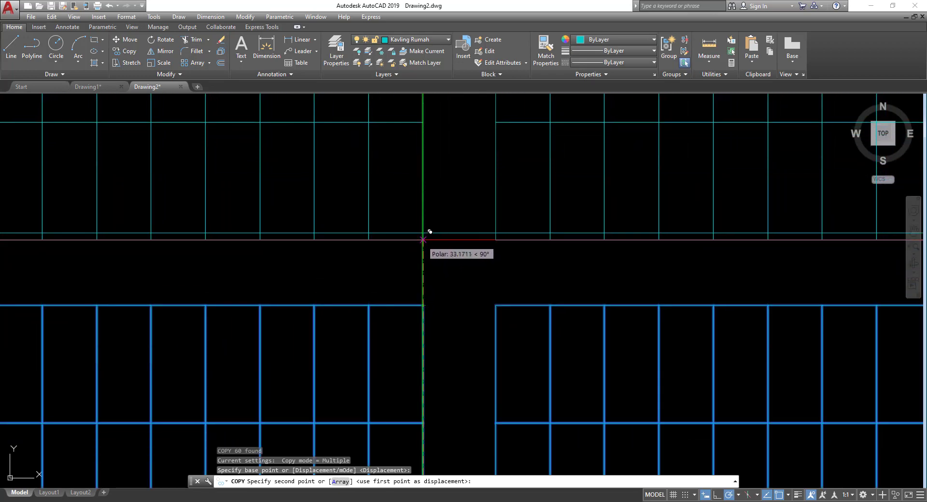
left_click(430, 227)
scroll(572, 235, "down", 6)
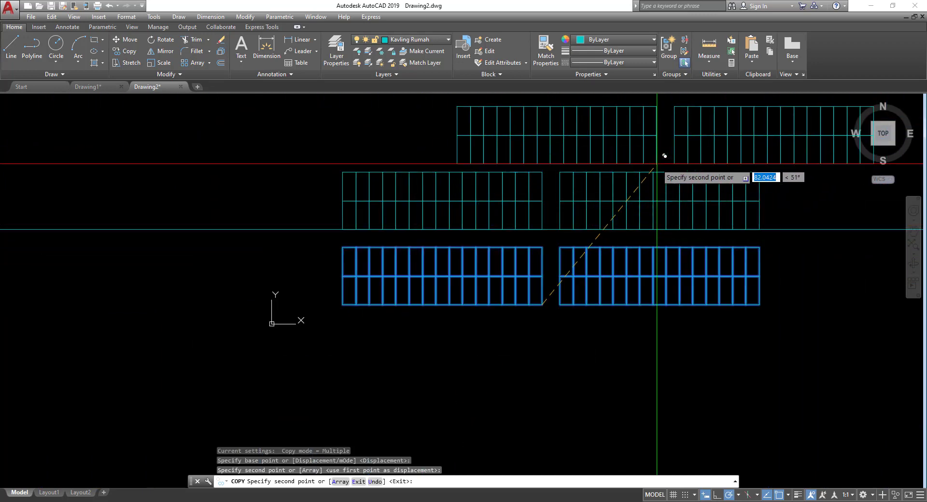
key("Escape")
- Erase the horizontal construction line along the bottom edge of the upper lot blocks
scroll(561, 222, "up", 4)
left_click(534, 234)
left_click(518, 262)
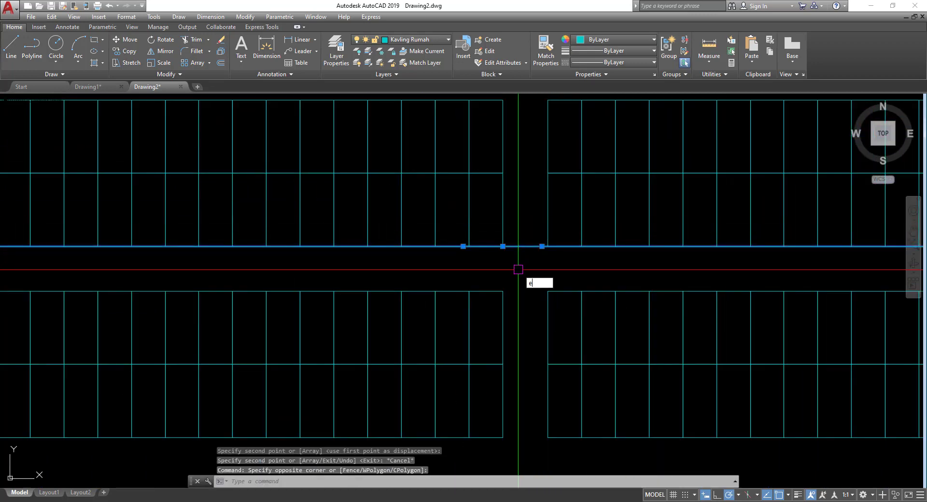
key("Return")
- Draw a vertical construction line along the right edge of the left-hand lot blocks
type("Xlk")
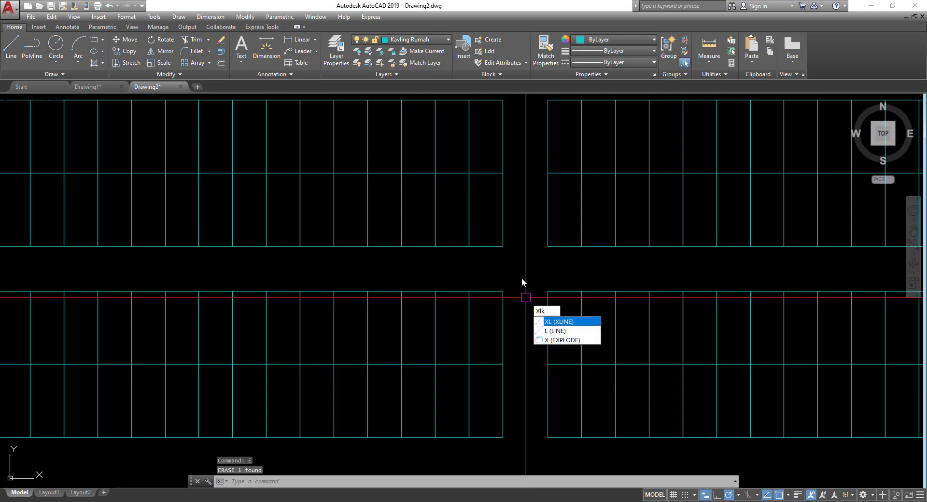
key("Escape")
type("x")
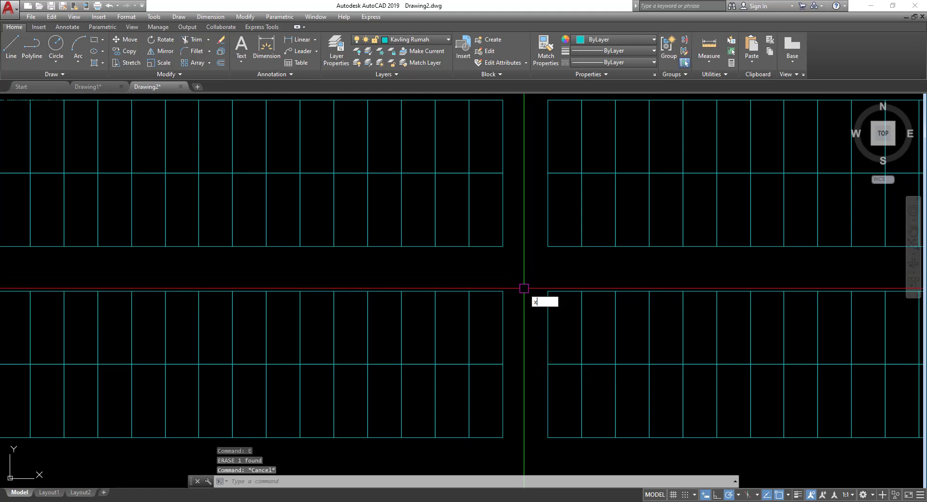
type("l")
key("Return")
type("v")
key("Return")
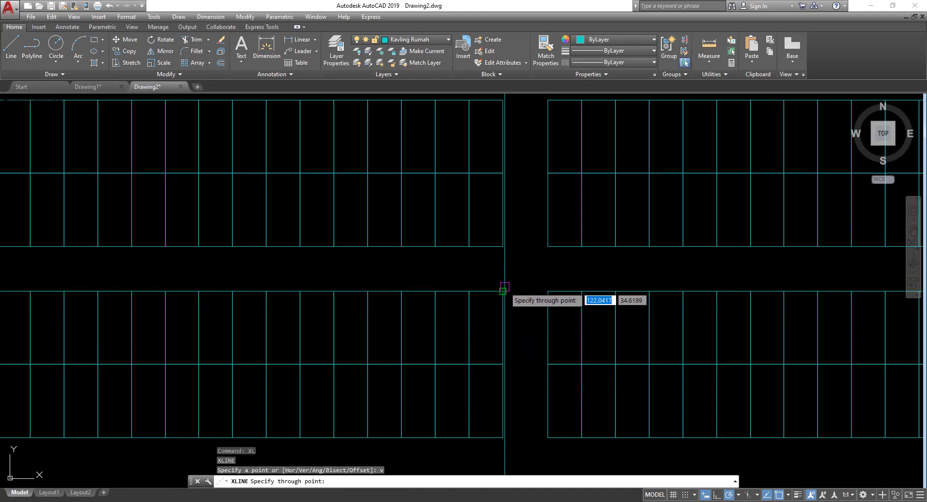
scroll(509, 270, "up", 8)
scroll(497, 222, "down", 8)
key("Escape")
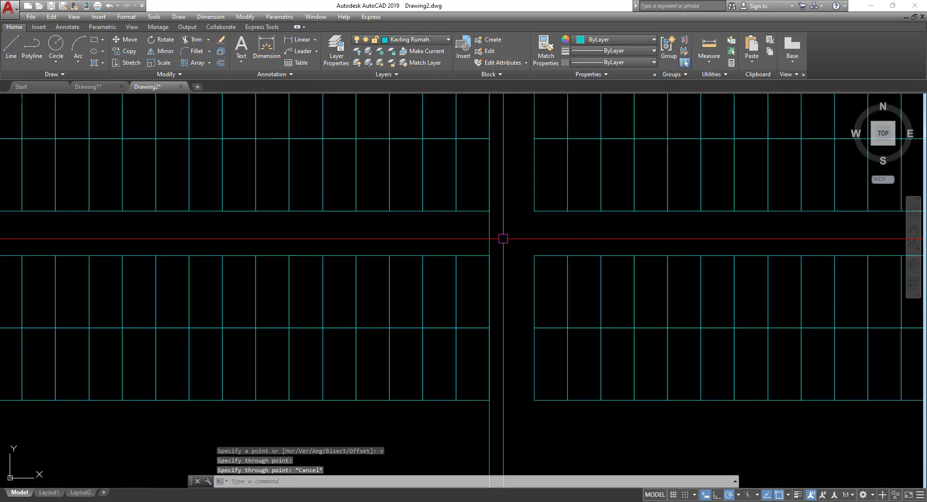
- Erase the vertical construction line beside the left-hand lot blocks
left_click(489, 238)
scroll(480, 244, "down", 4)
type("e")
key("Return")
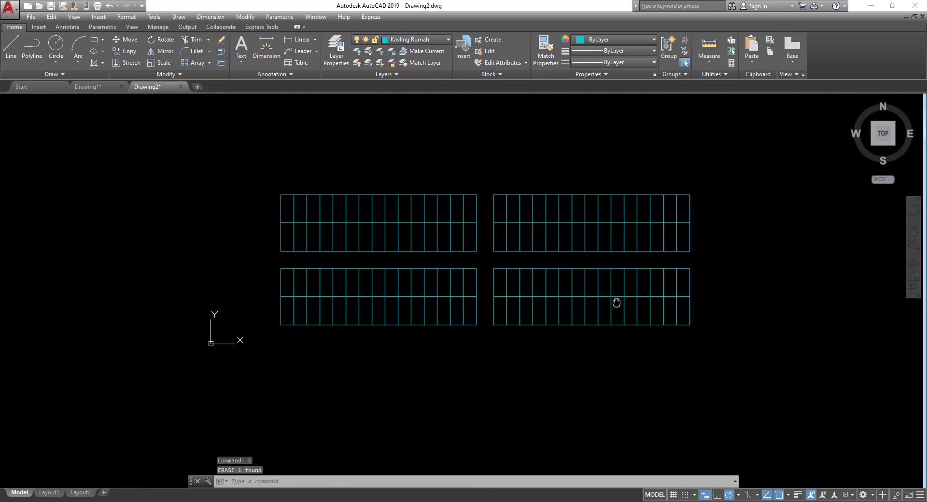
- Draw a large boundary rectangle around all four lot blocks, leaving a margin on every side
middle_click_drag(616, 303, 587, 308)
left_click(95, 41)
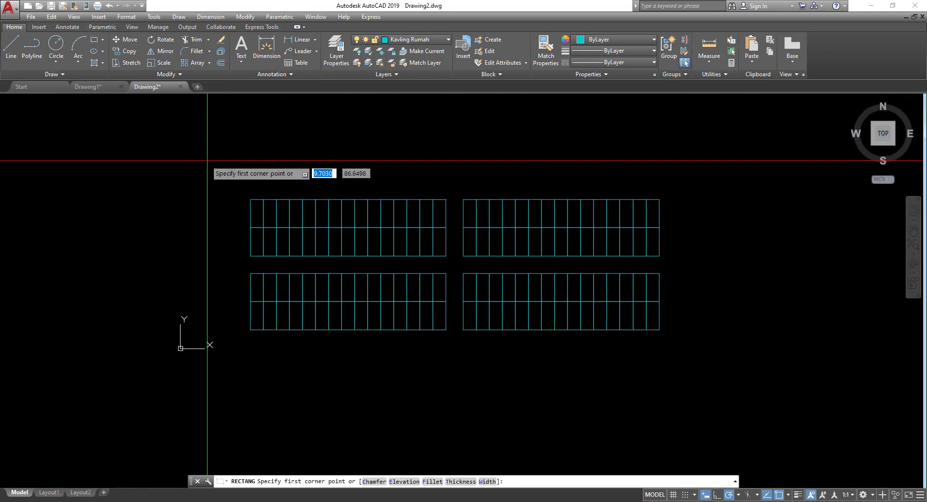
middle_click_drag(207, 172, 192, 198)
left_click(185, 140)
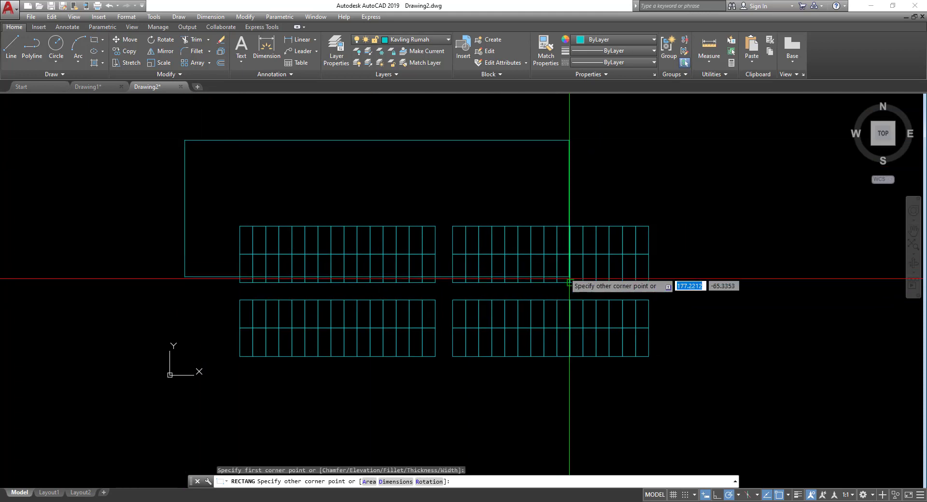
left_click(677, 438)
middle_click_drag(677, 438, 707, 412)
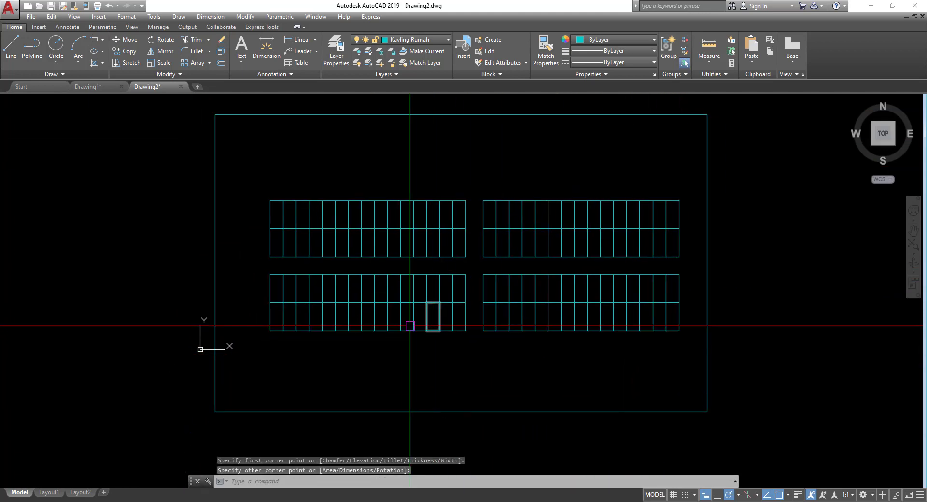
- Draw a rectangle around the upper-left lot block, from its upper-left corner to its lower-right corner
type("c")
key("Return")
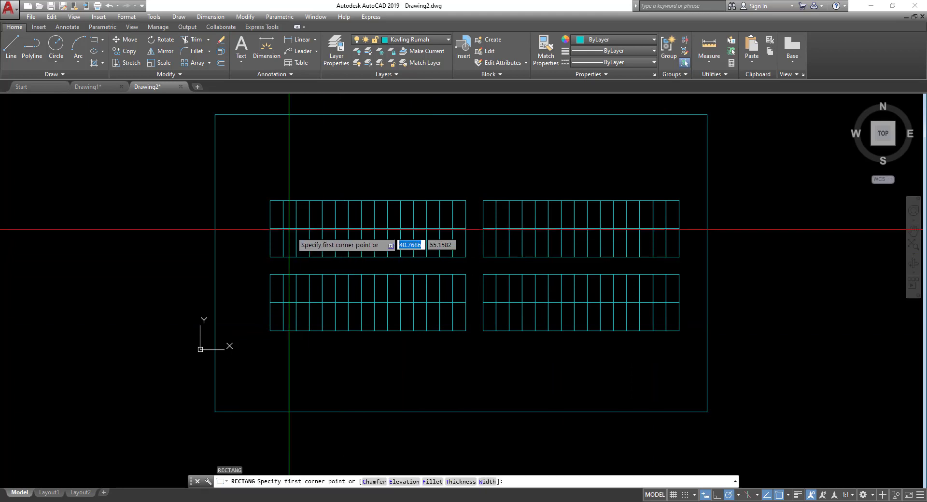
left_click(270, 200)
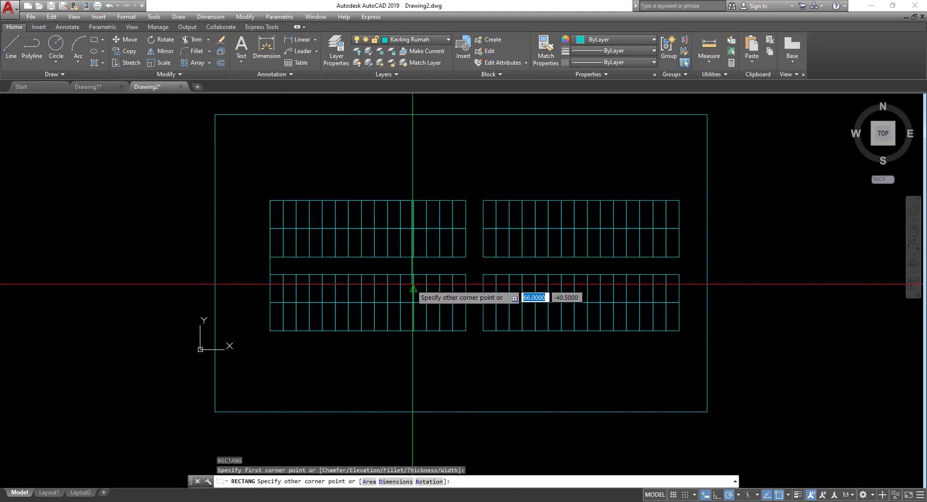
left_click(466, 257)
- Set the upper-left block's outline rectangle to red (237,31,36) with a 0.15 mm lineweight
left_click(343, 201)
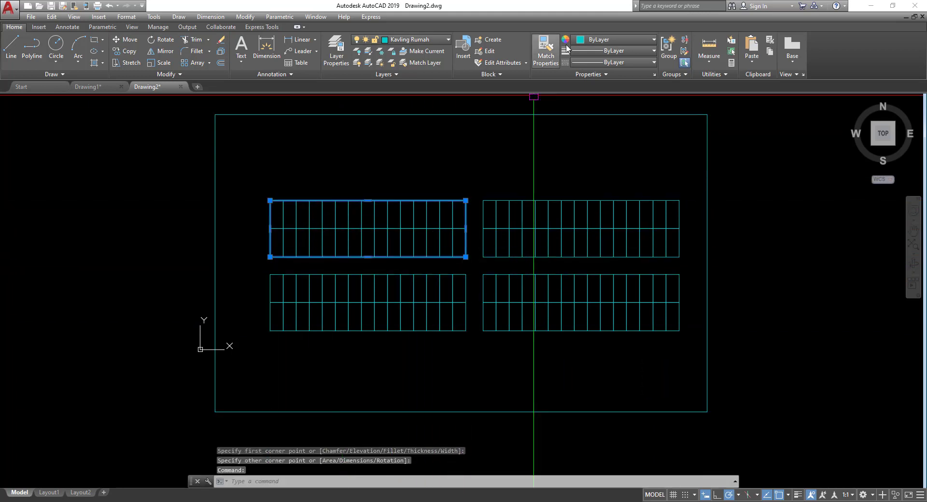
left_click(629, 39)
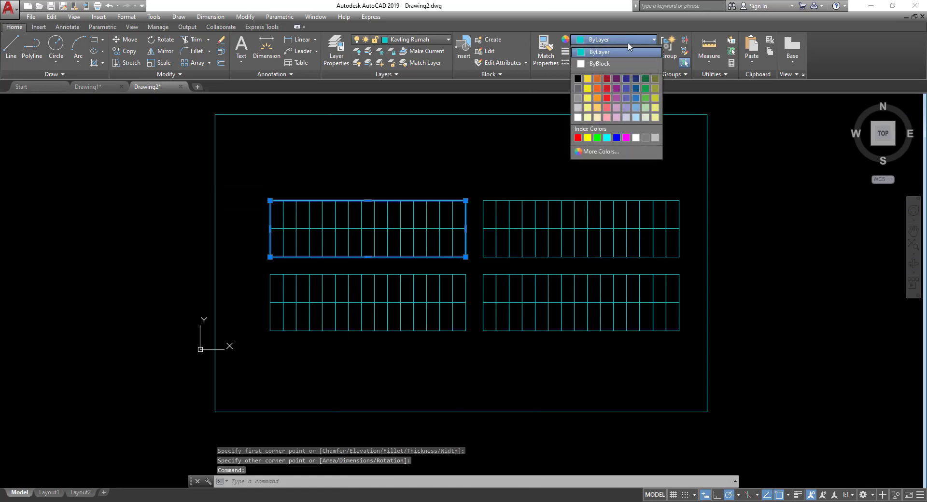
left_click(607, 98)
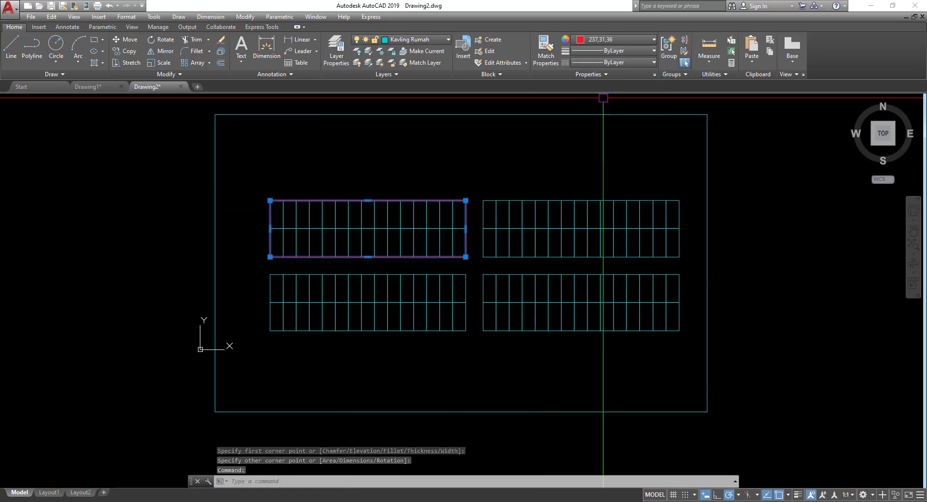
left_click(628, 50)
left_click(612, 148)
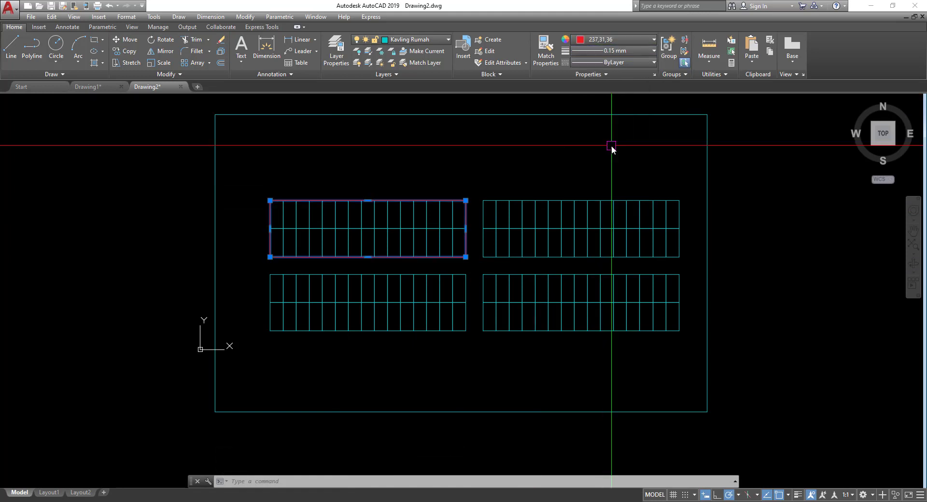
key("Escape")
- Copy the red outline rectangle from its upper-left corner onto the matching corners of the other three lot blocks
scroll(478, 206, "up", 2)
left_click(449, 202)
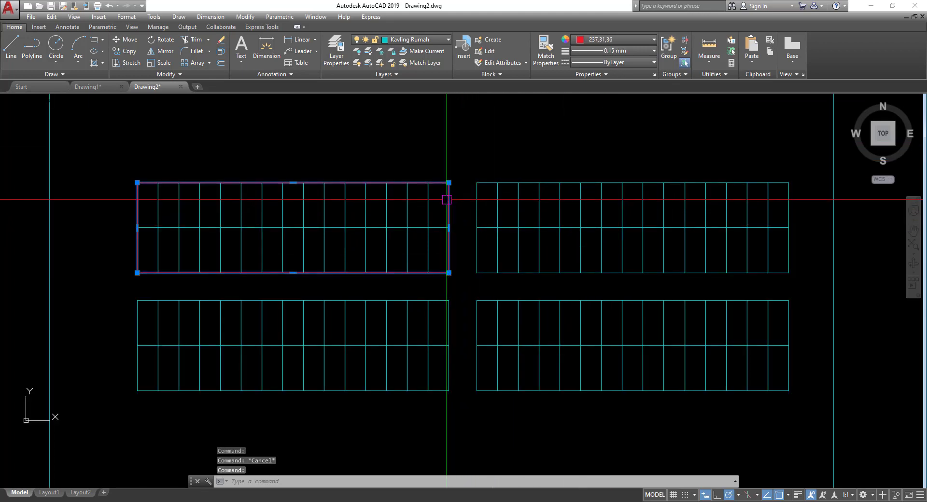
left_click(130, 52)
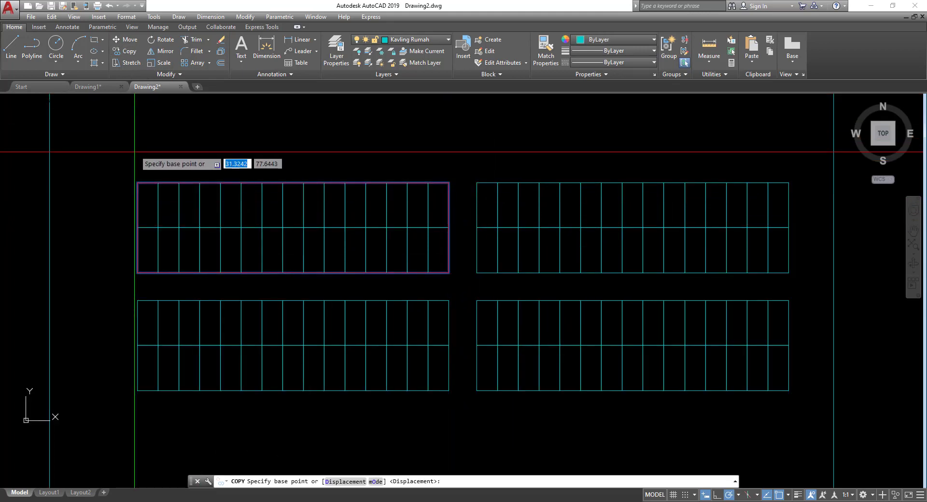
left_click(137, 182)
left_click(476, 182)
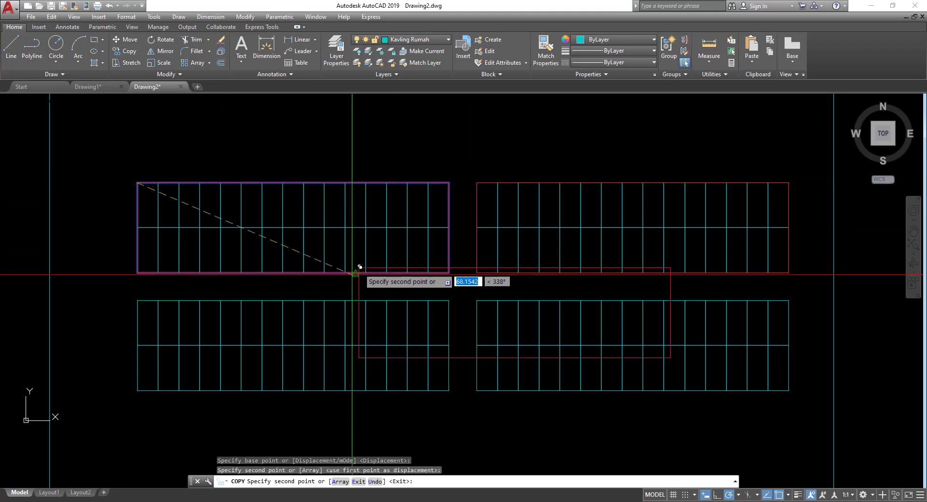
middle_click_drag(270, 306, 329, 274)
left_click(195, 267)
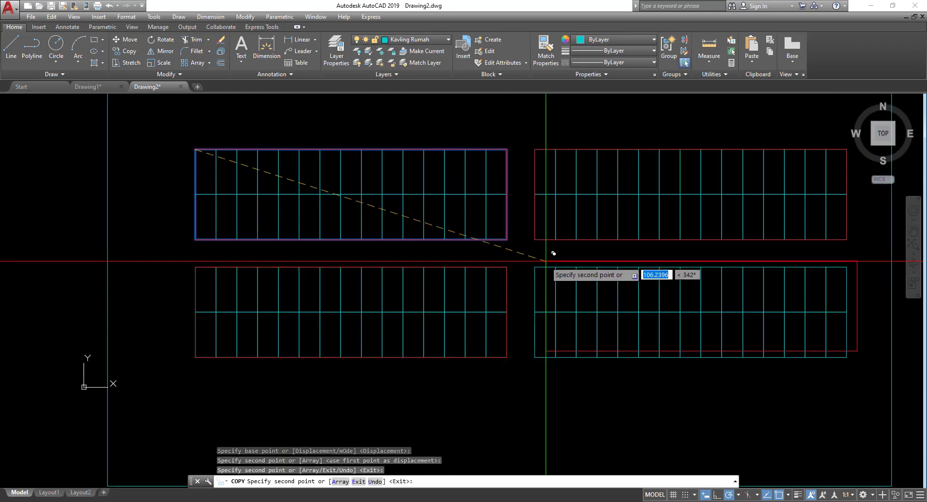
left_click(534, 267)
key("Escape")
scroll(470, 295, "down", 4)
scroll(430, 320, "up", 4)
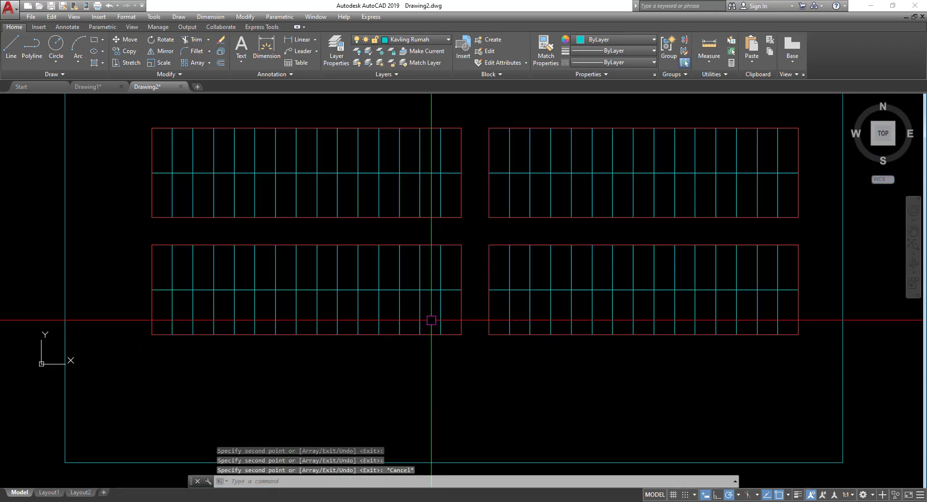
middle_click_drag(340, 315, 396, 334)
mouse_move(431, 257)
middle_mouse_down()
mouse_move(479, 263)
mouse_move(434, 224)
mouse_move(343, 215)
mouse_move(561, 199)
mouse_move(455, 248)
middle_mouse_up()
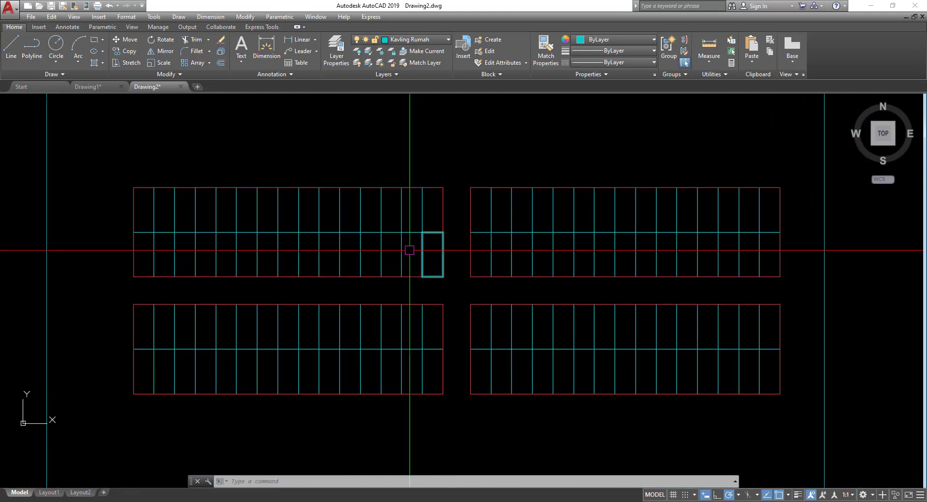
- Inspect the four outlined lot blocks, the roads between them and the surrounding site boundary
middle_click_drag(400, 272, 454, 271)
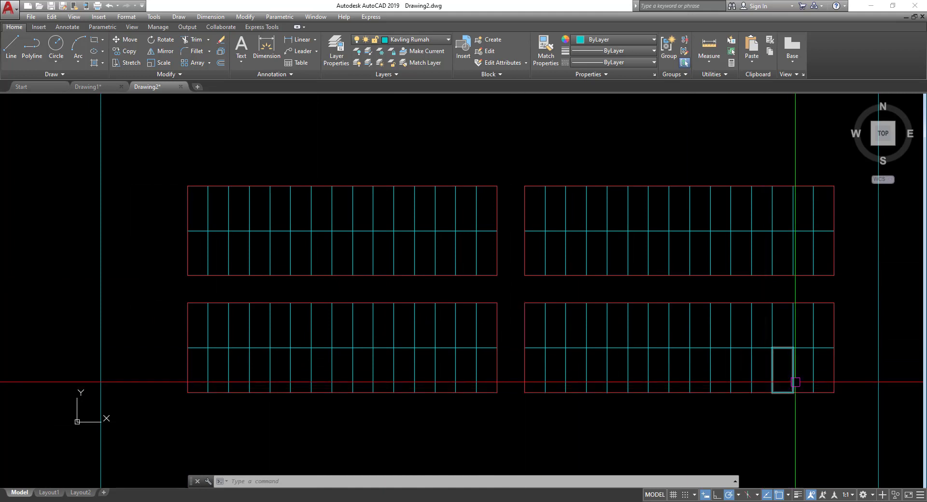
middle_click_drag(358, 371, 289, 384)
scroll(288, 384, "up", 2)
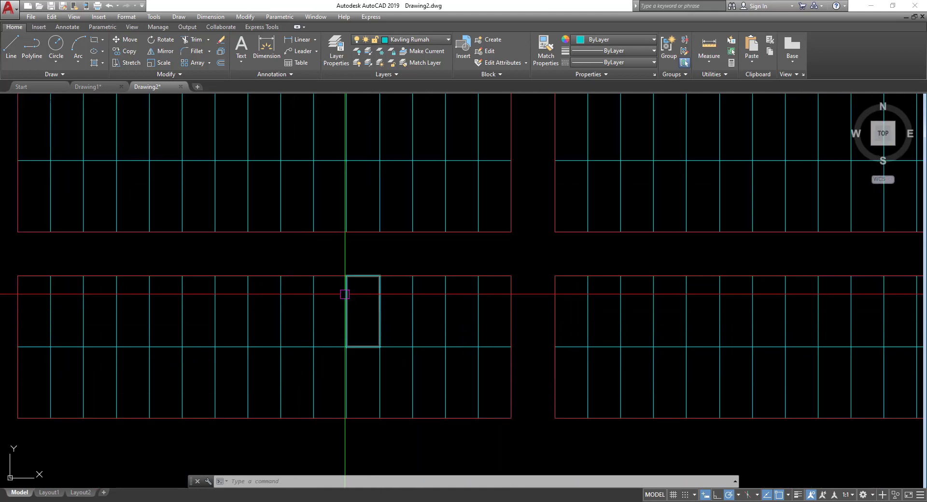
scroll(296, 354, "down", 4)
scroll(233, 351, "up", 2)
scroll(234, 351, "up", 2)
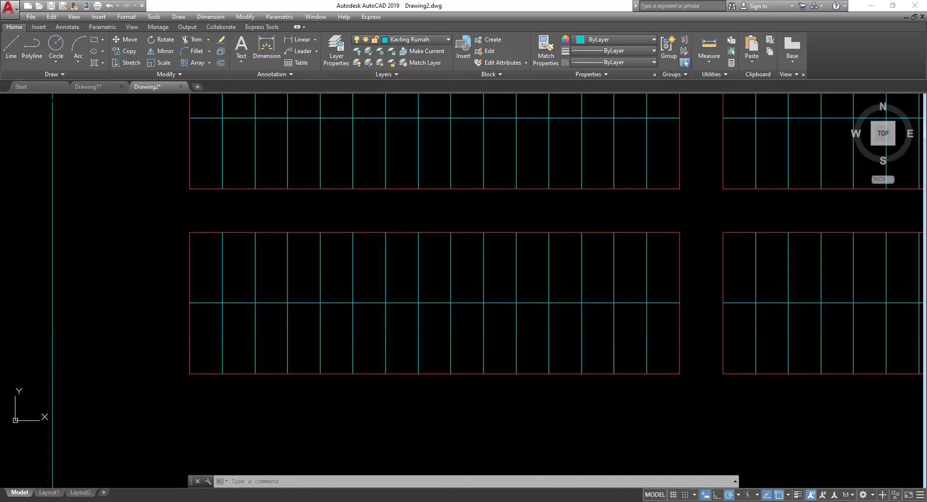
middle_click_drag(675, 336, 673, 350)
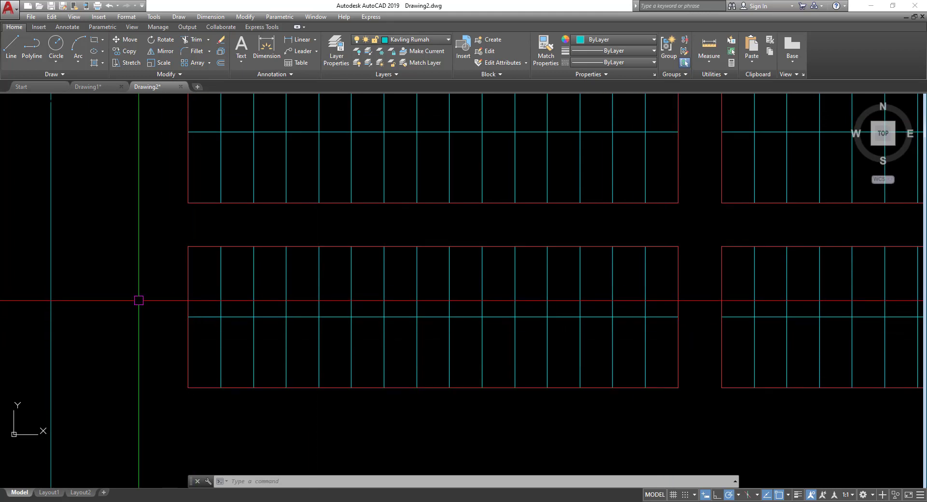
scroll(116, 341, "down", 2)
mouse_move(180, 346)
middle_mouse_down()
mouse_move(182, 335)
mouse_move(253, 328)
middle_mouse_up()
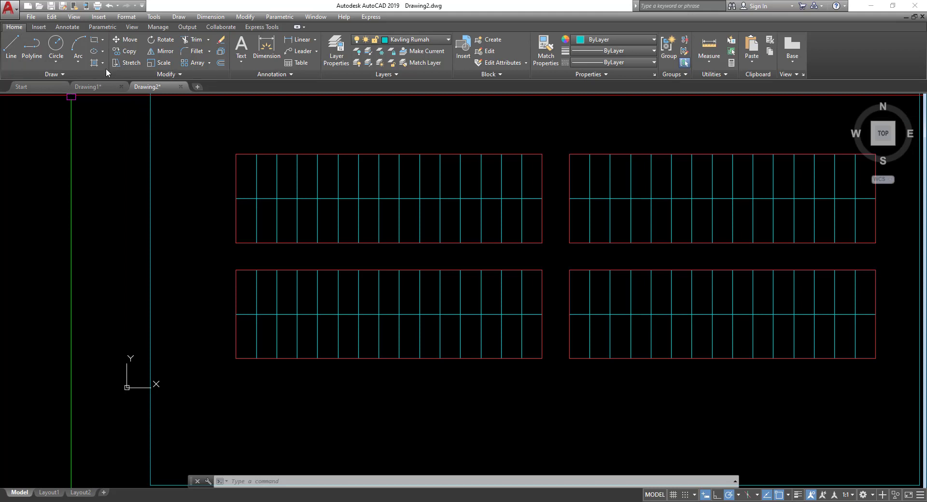
left_click(246, 62)
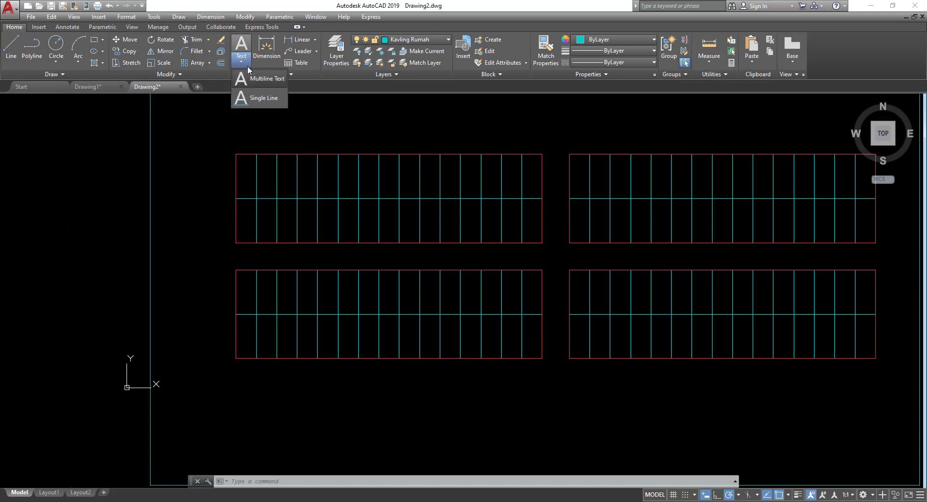
left_click(265, 99)
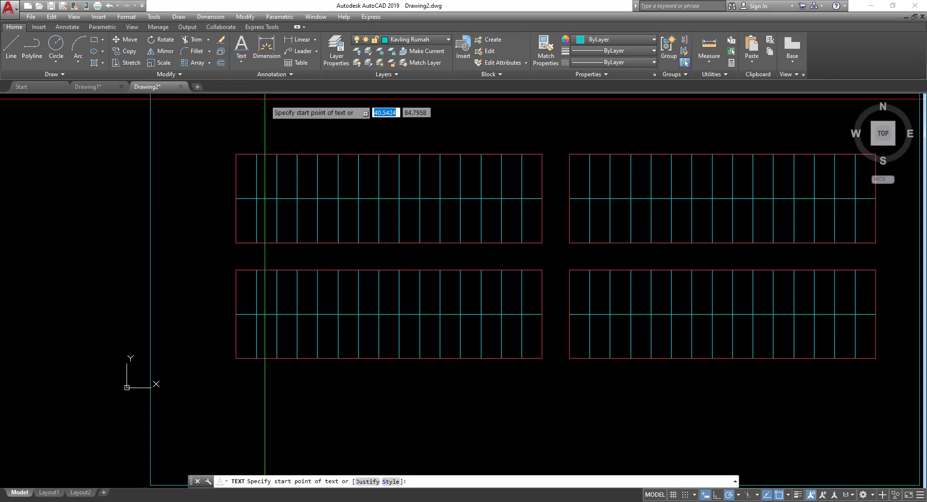
key("Escape")
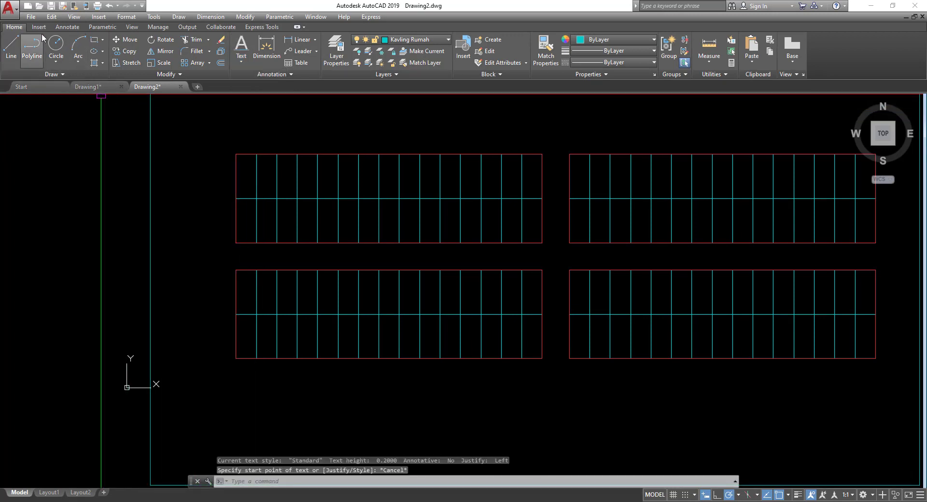
- Create a new text style named "no kavling"
left_click(71, 28)
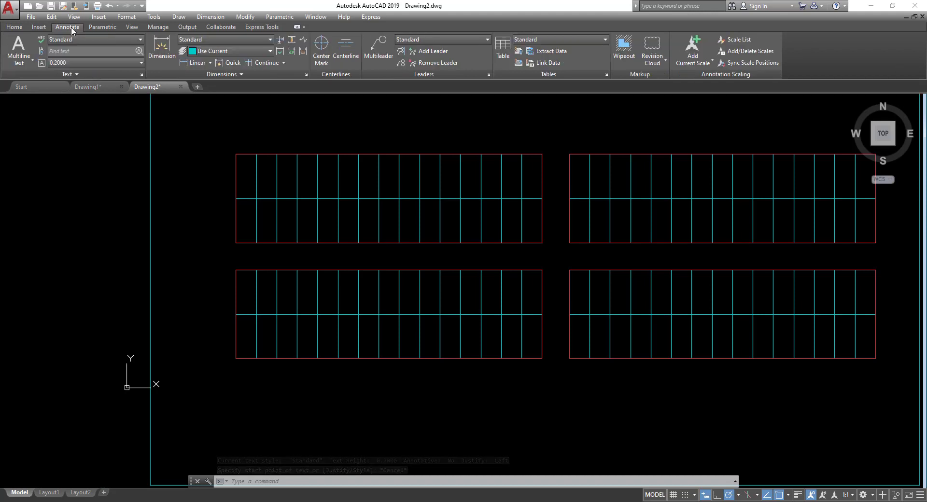
left_click(142, 75)
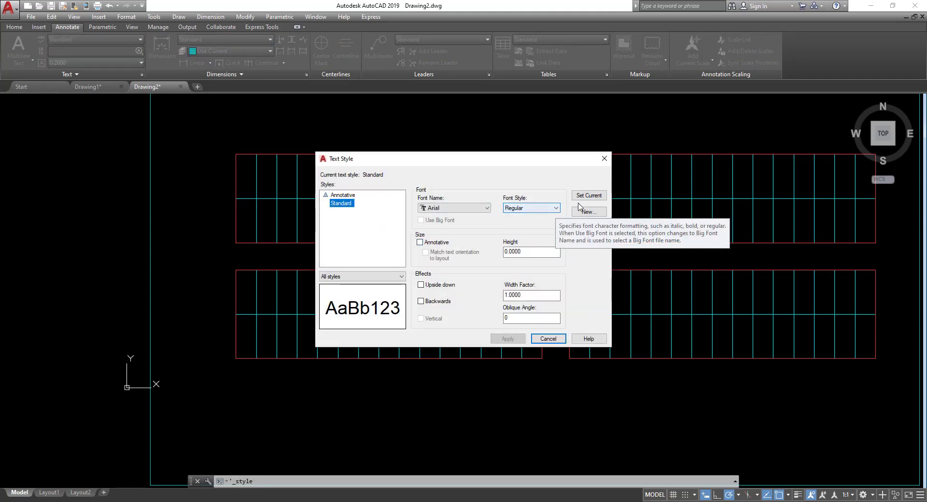
left_click(593, 211)
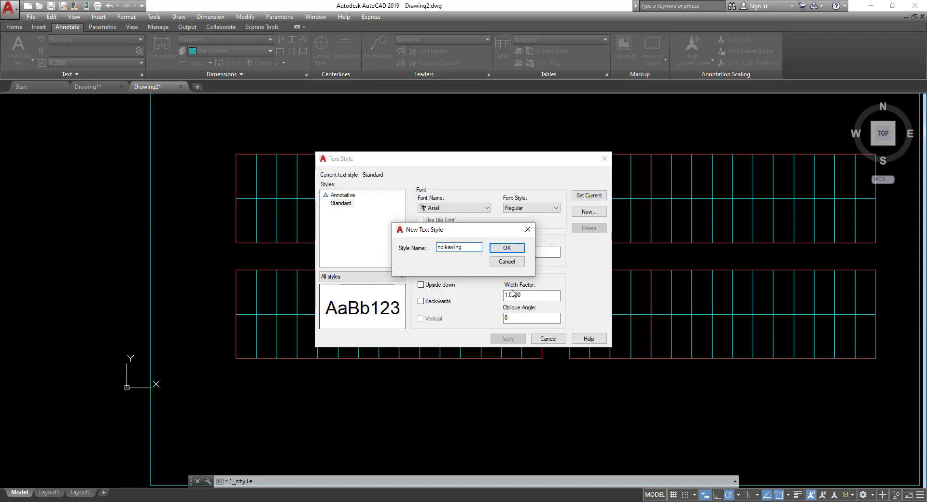
left_click(507, 249)
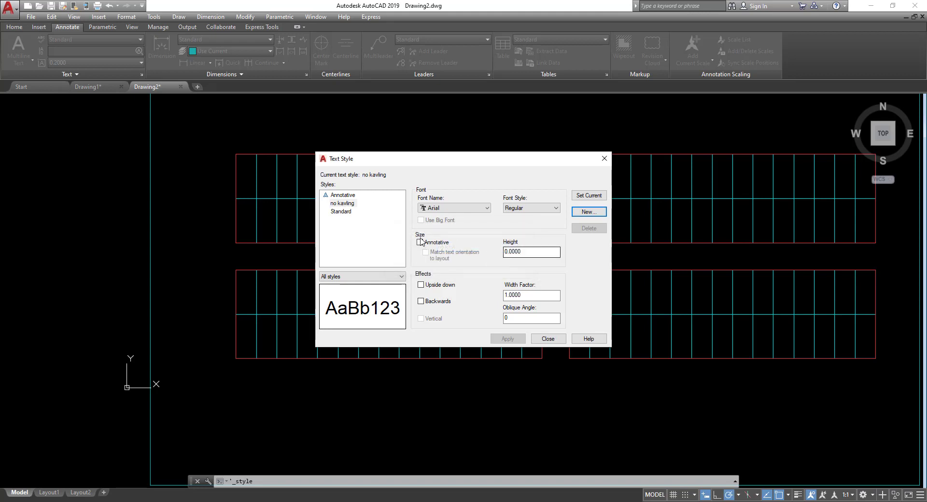
- Set the "no kavling" style's font to Arial Narrow Italic and make it the current text style, saving the changes
left_click(485, 208)
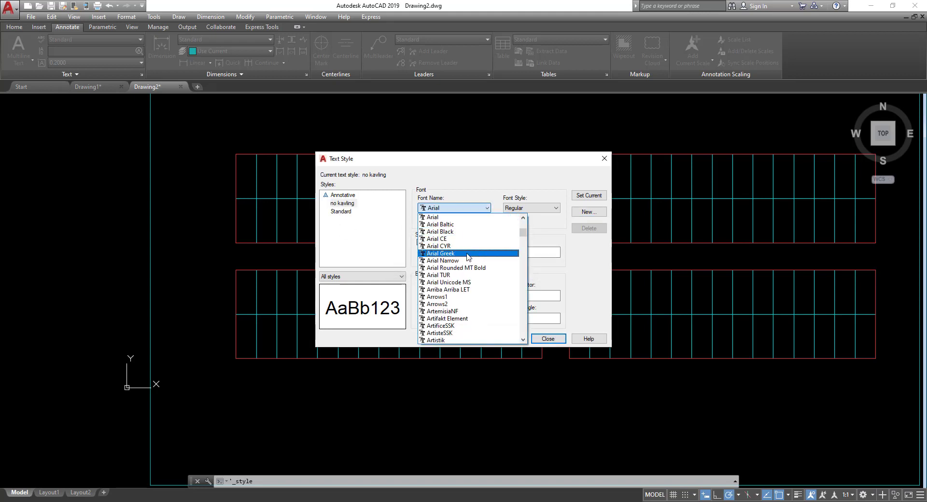
left_click(451, 262)
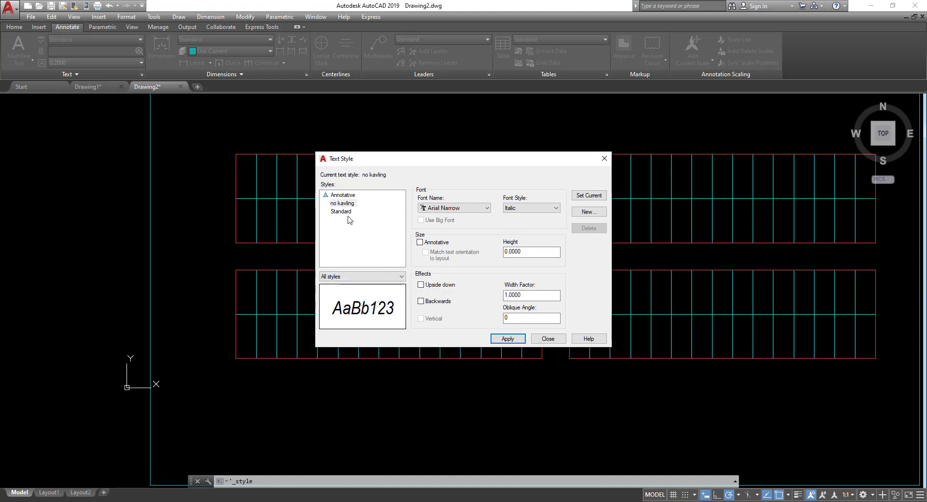
left_click(588, 196)
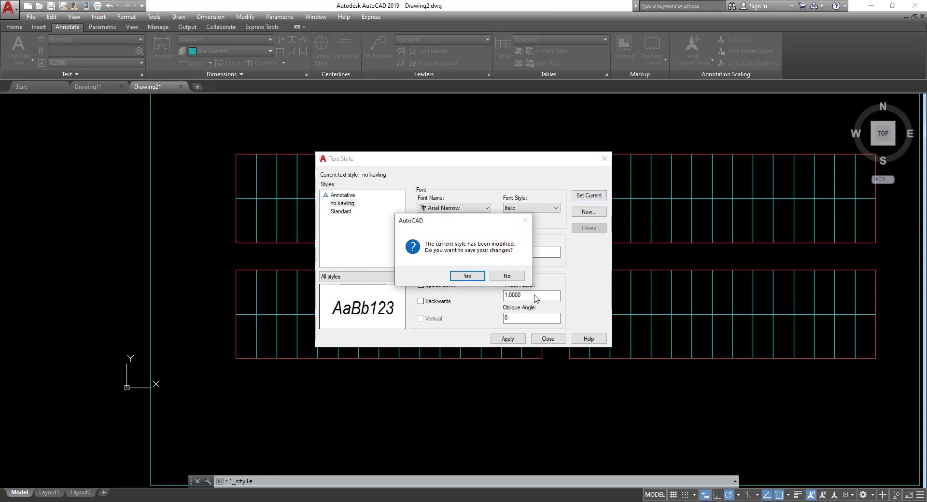
left_click(467, 278)
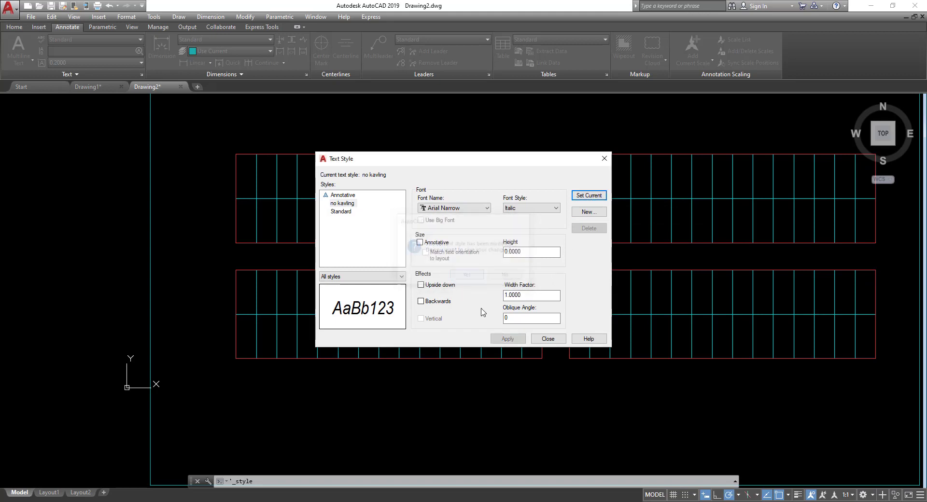
left_click(548, 339)
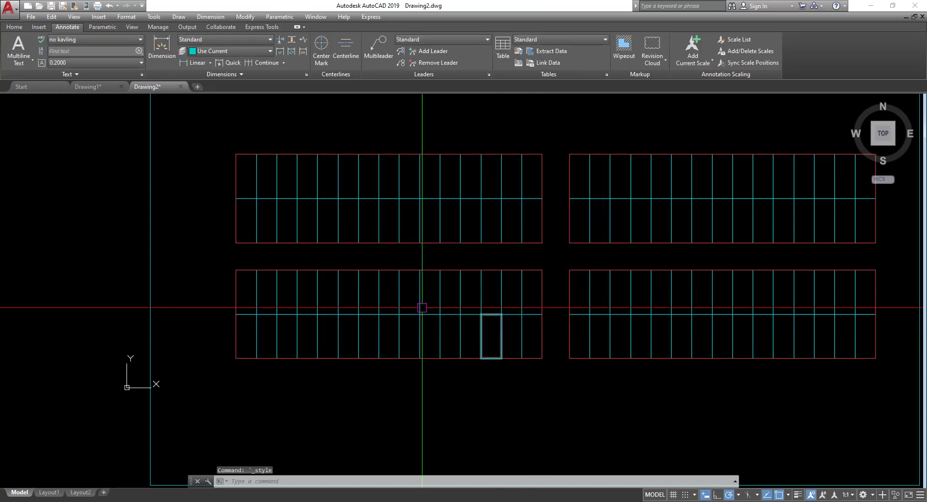
left_click(29, 63)
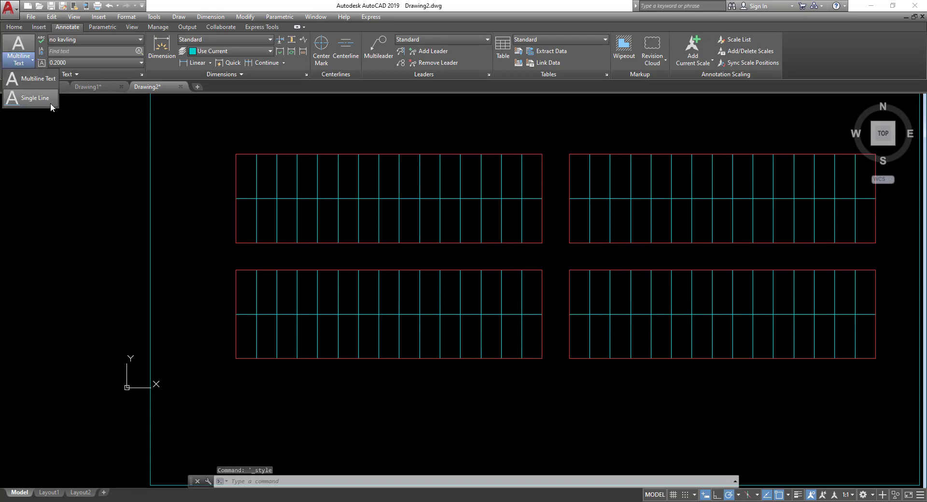
left_click(22, 102)
scroll(241, 338, "up", 6)
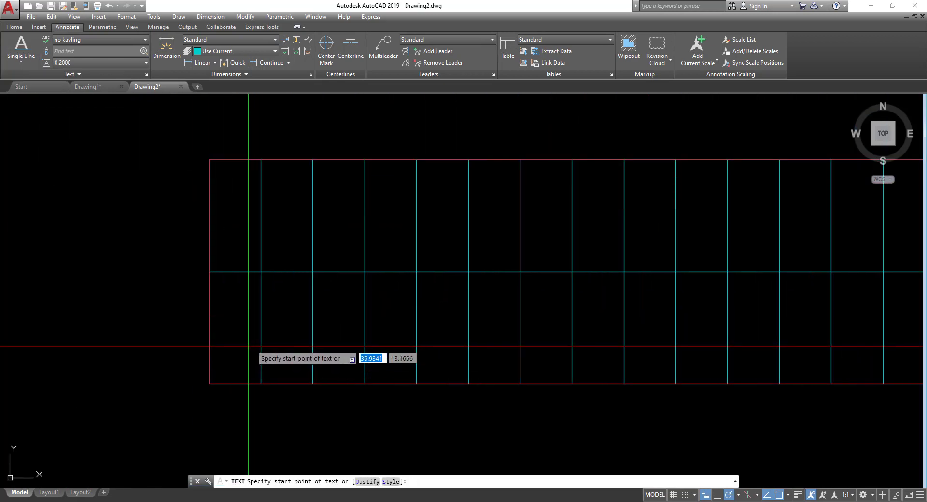
middle_click_drag(230, 358, 351, 333)
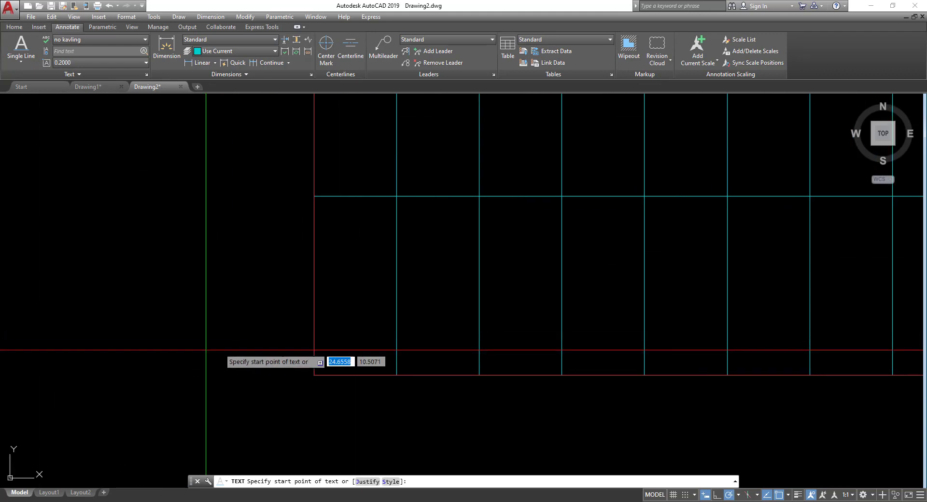
left_click(190, 341)
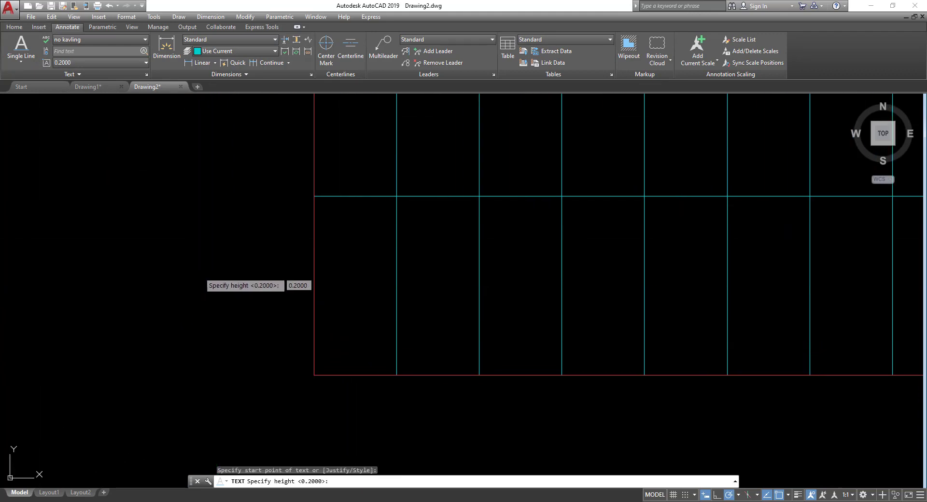
key("Escape")
- Place the single-line text "1" outside the lower-left lot block, justified MC, with height 3 and rotation 0
left_click(29, 98)
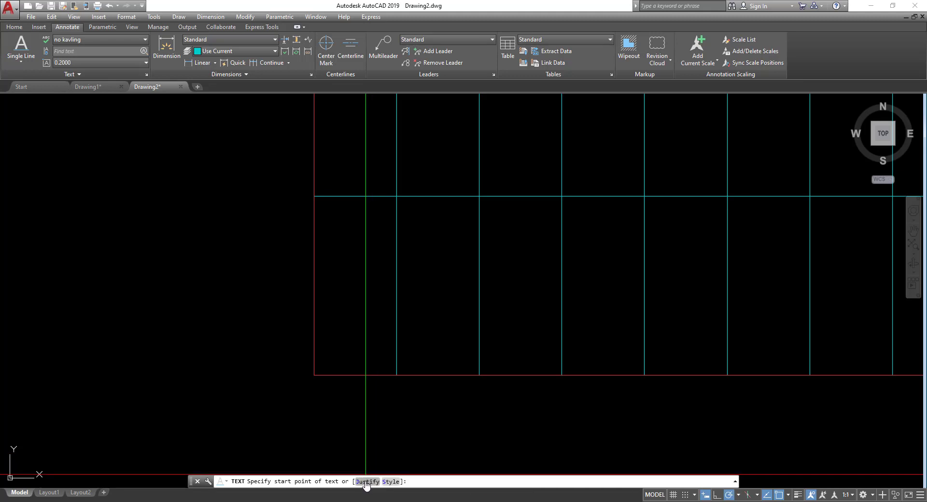
left_click(367, 481)
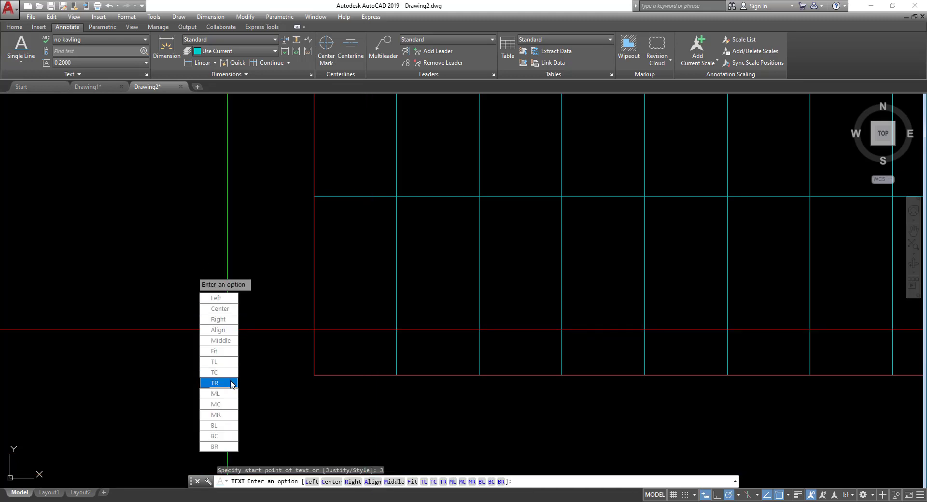
left_click(225, 406)
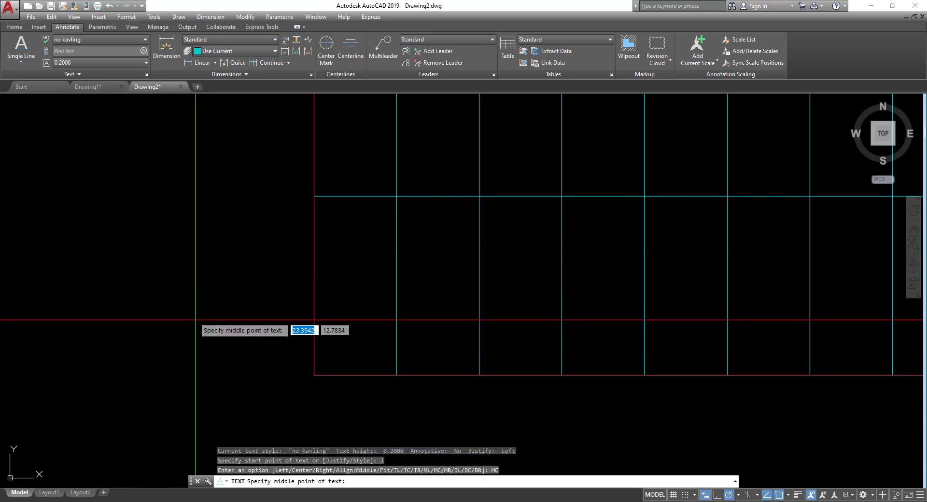
middle_click_drag(205, 336, 267, 338)
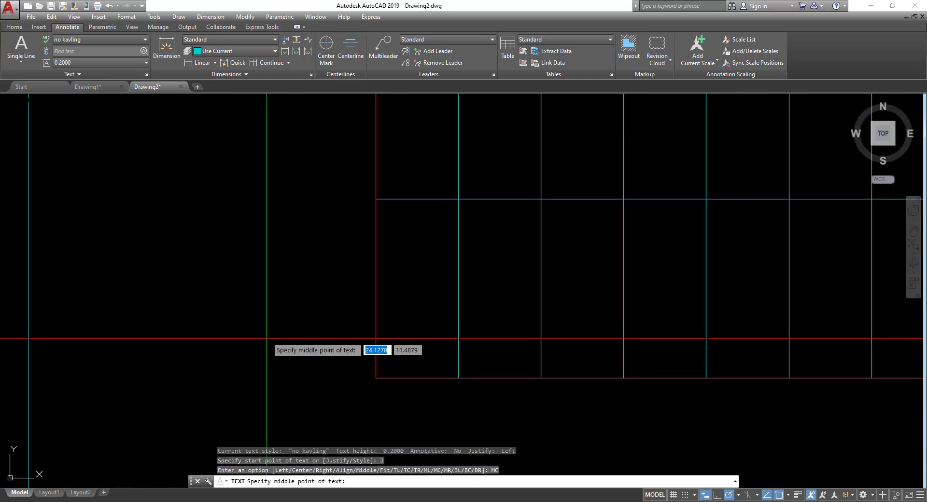
left_click(225, 385)
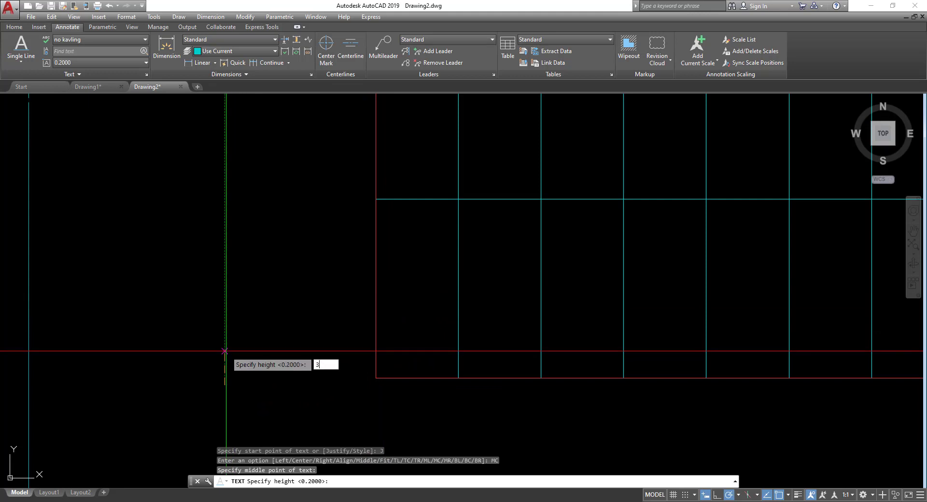
key("Return")
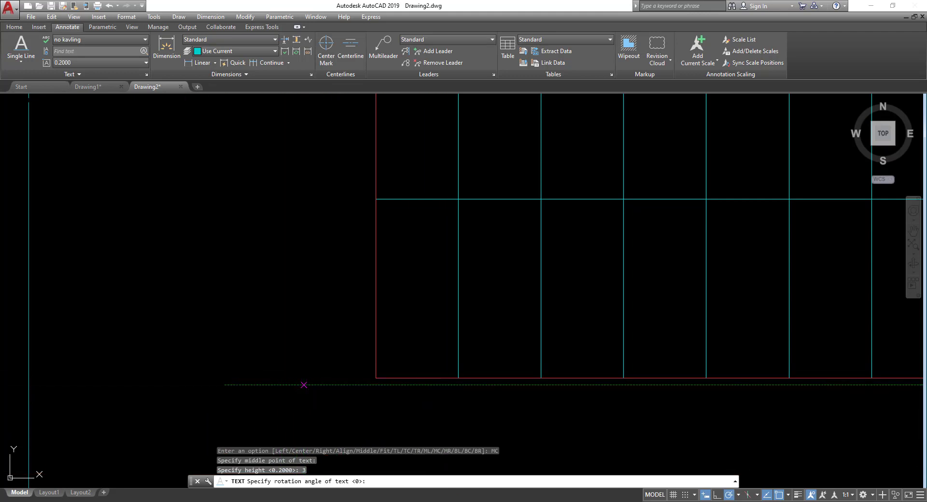
key("Return")
type("1")
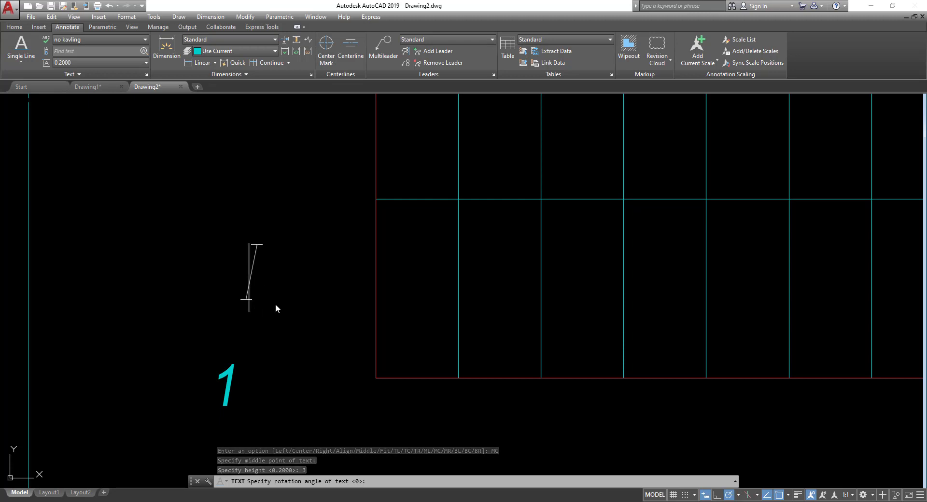
key("Return")
key("Return")
- Move the text "1" into the first lot in the bottom row of the lower-left block
scroll(278, 297, "down", 3)
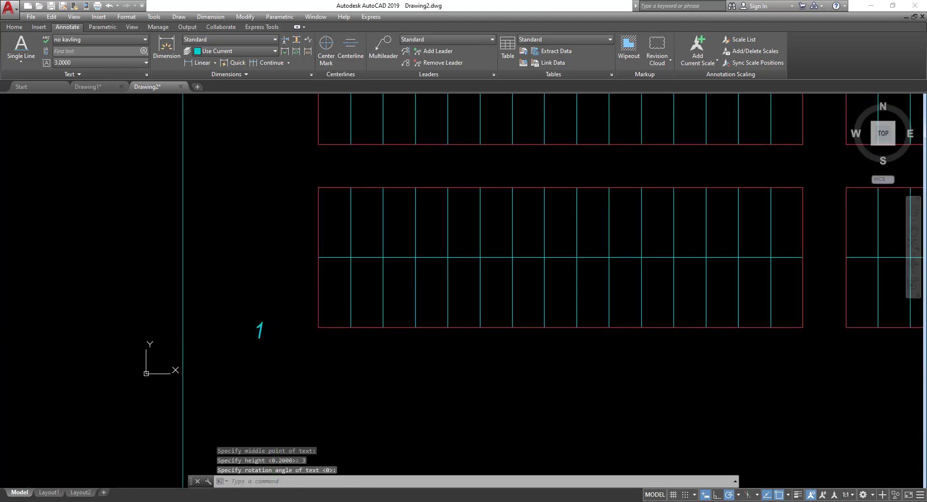
scroll(283, 324, "up", 2)
left_click(262, 349)
left_click(232, 331)
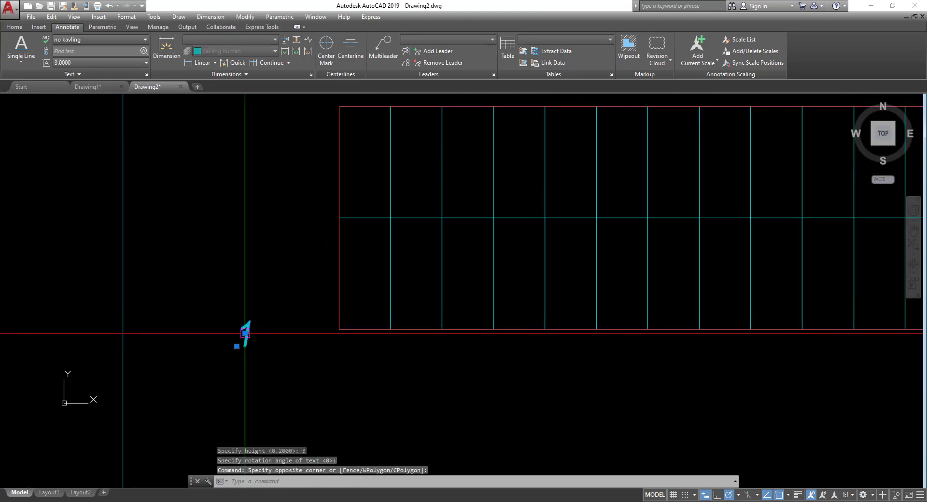
left_click(244, 332)
scroll(372, 280, "up", 4)
middle_click_drag(383, 300, 448, 340)
key("Escape")
- Set the height of the text "1" in the first lot to 2.5
scroll(432, 330, "down", 4)
scroll(360, 323, "up", 2)
left_click(329, 313)
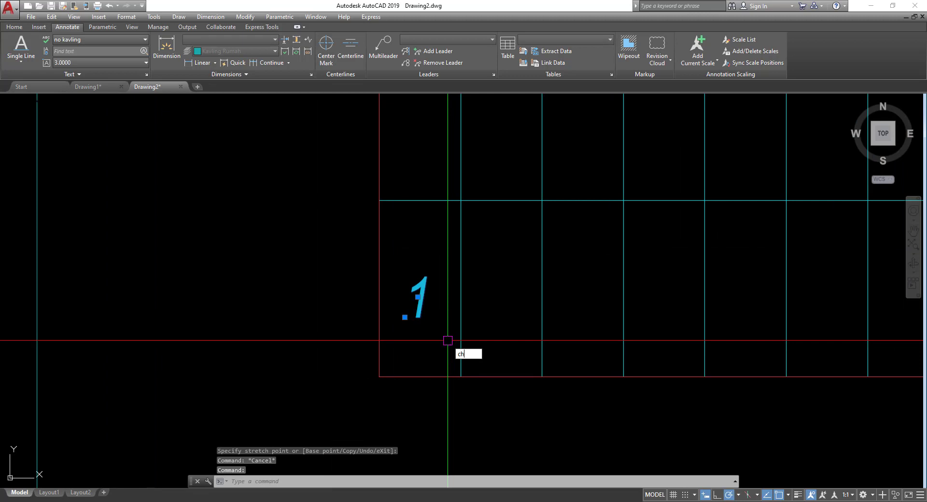
key("Return")
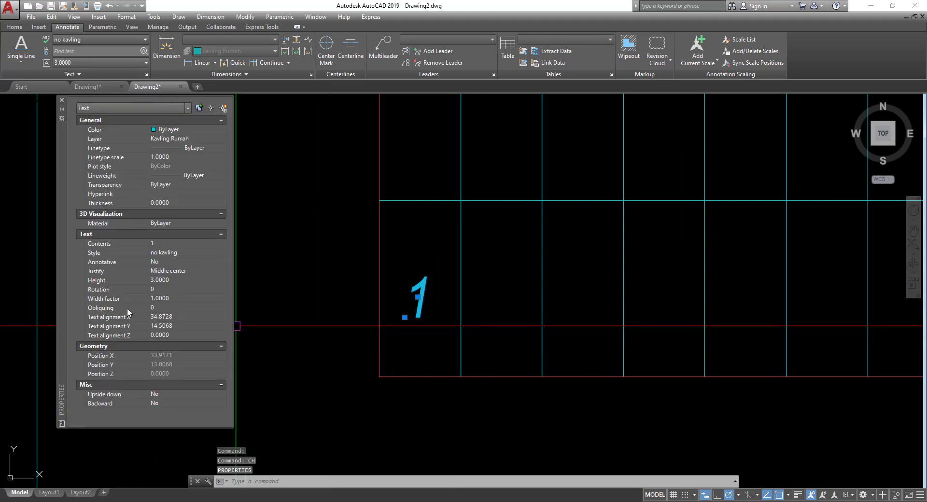
left_click(177, 281)
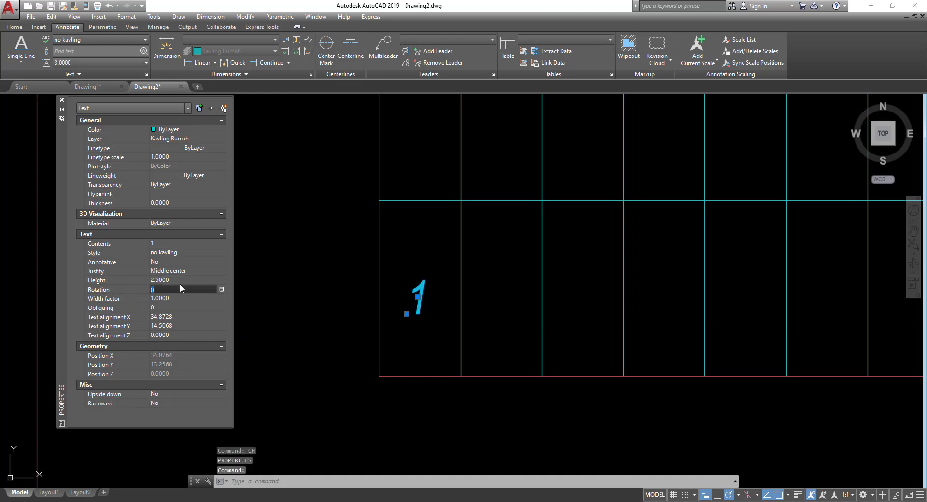
key("Escape")
key("Escape")
- Create a new layer named "No Kavling"
scroll(457, 347, "down", 2)
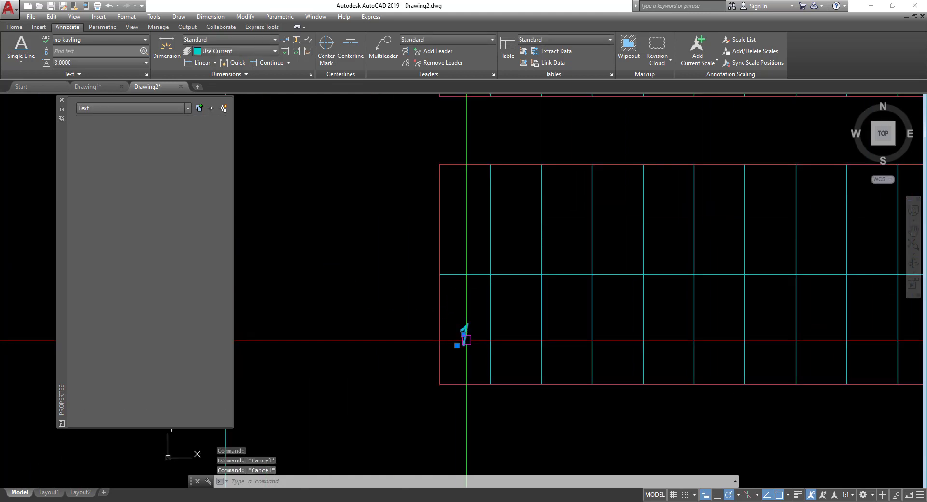
left_click(12, 27)
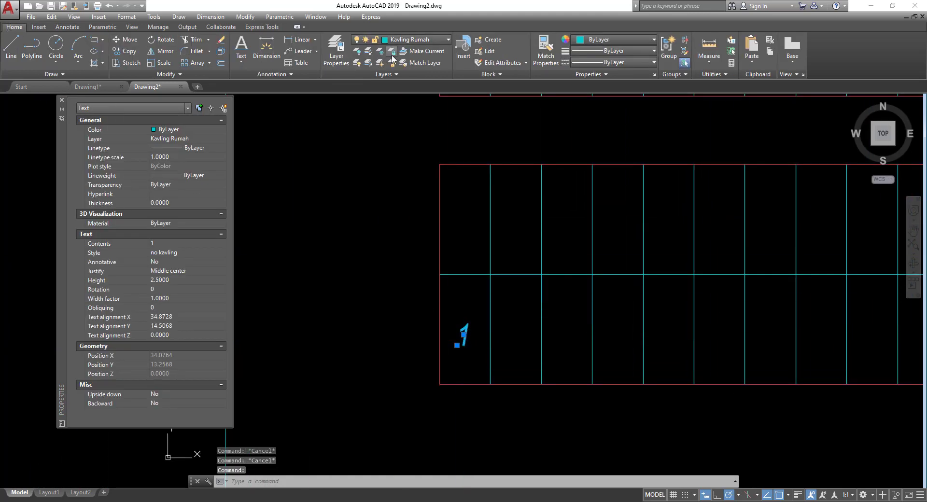
key("Escape")
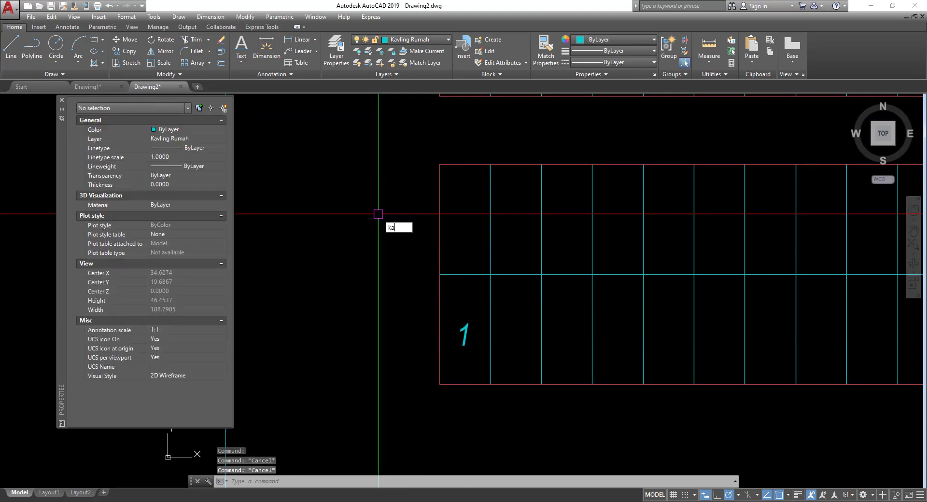
key("Escape")
type("LA")
key("Return")
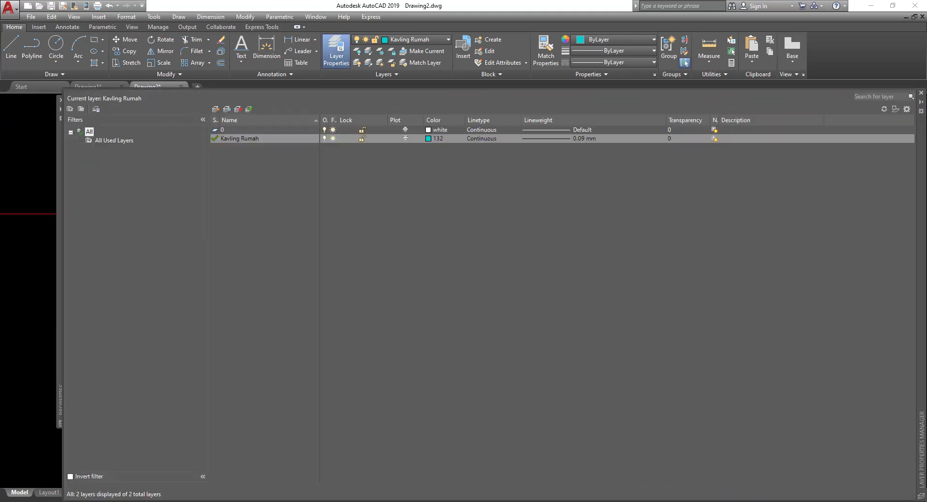
left_click(225, 130)
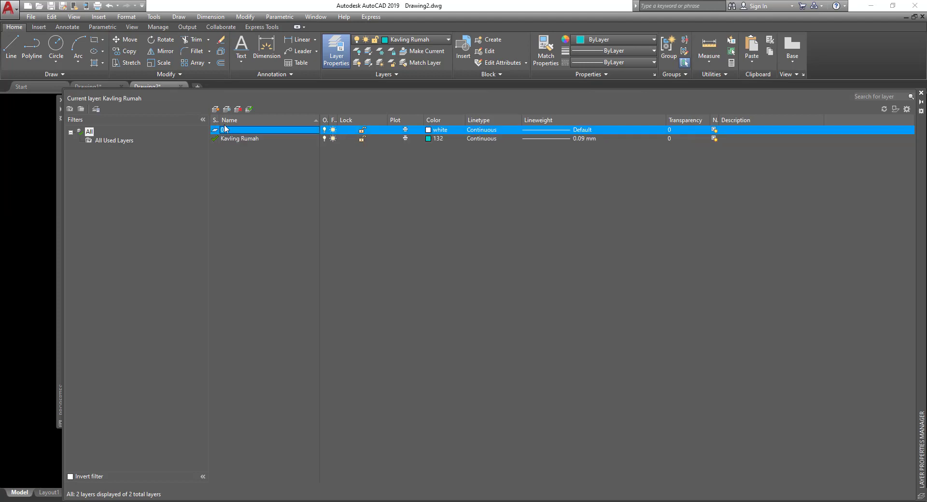
left_click(215, 109)
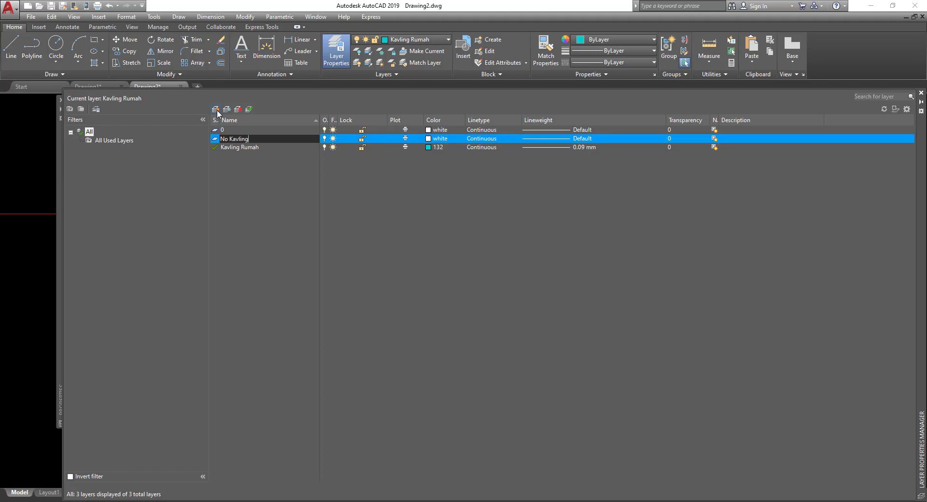
- Set the "No Kavling" layer's lineweight to 0.05 mm, keep its color white, and close the layer manager
left_click(431, 141)
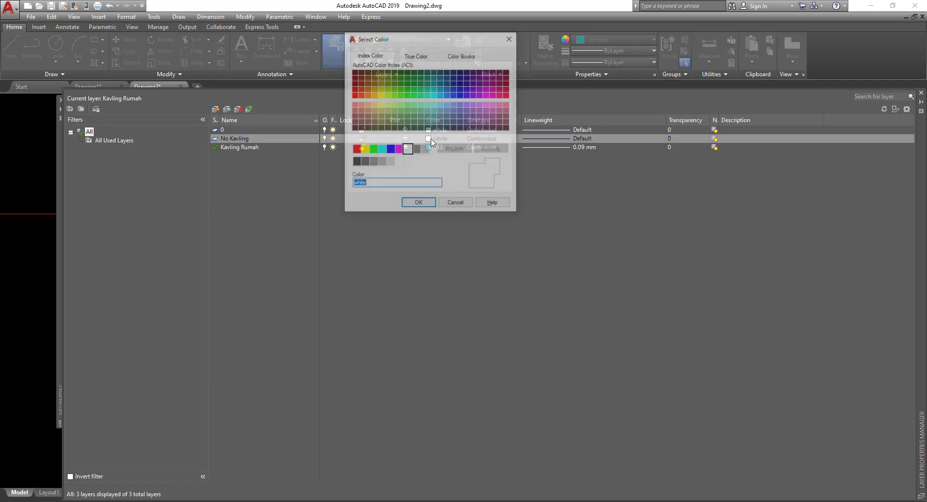
left_click(510, 38)
left_click(579, 140)
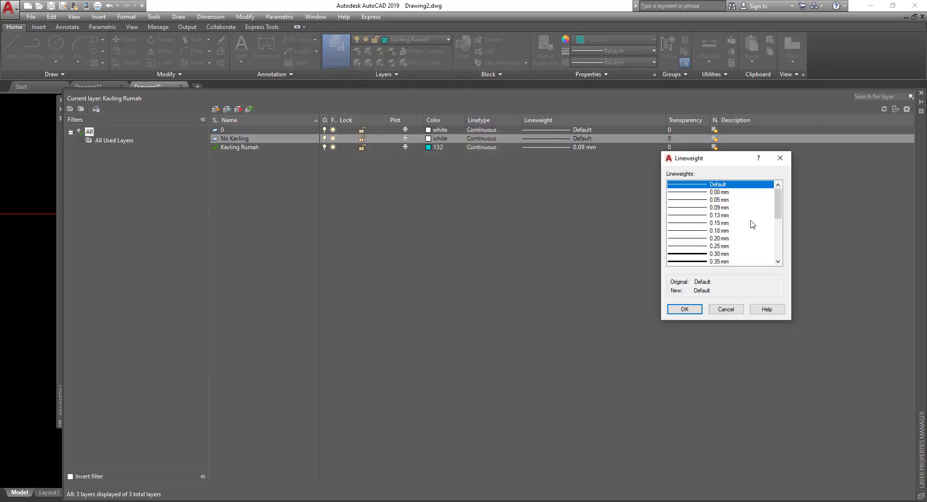
left_click(685, 309)
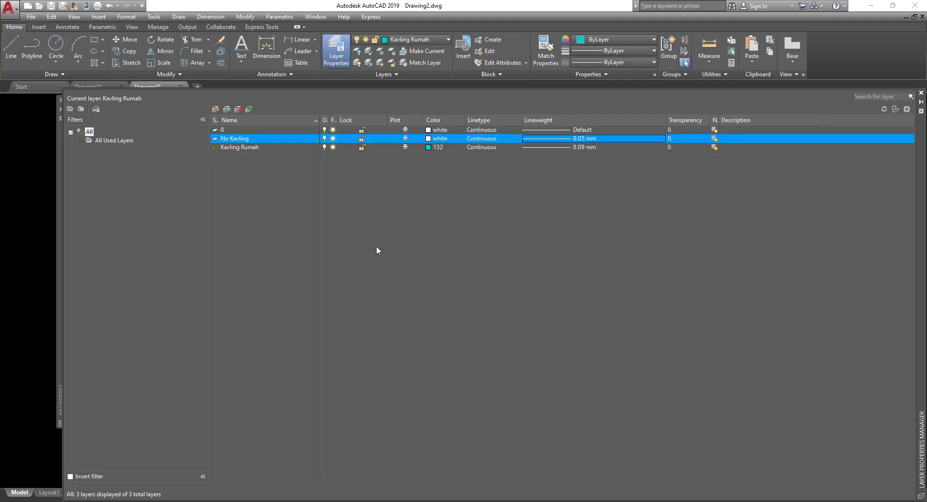
left_click(921, 94)
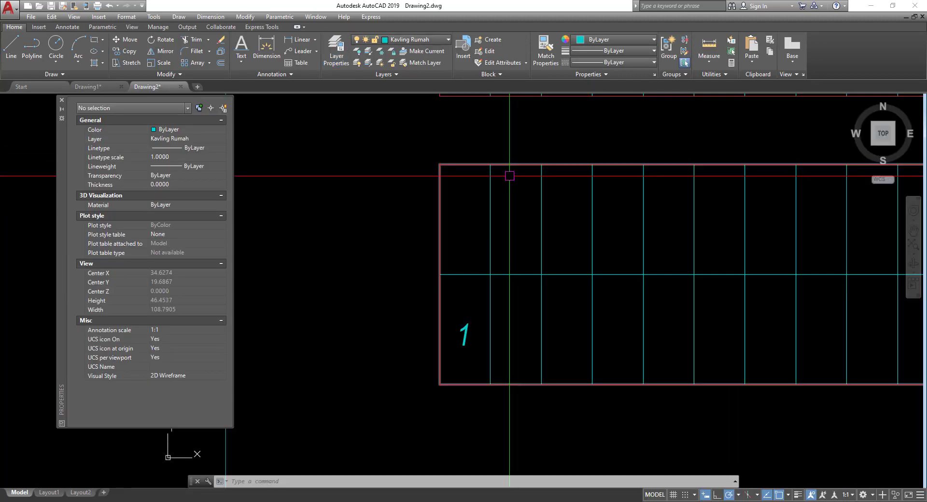
- Assign the text "1" in the first lot to the "No Kavling" layer
left_click(463, 334)
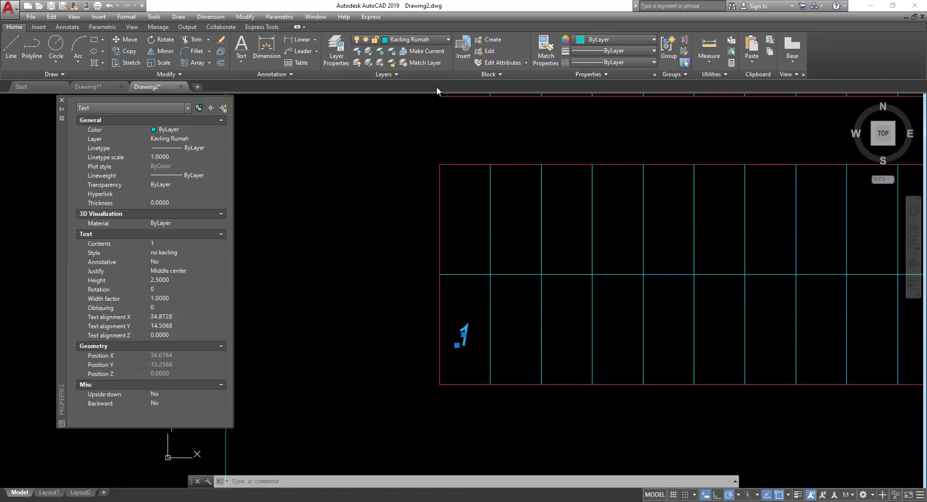
left_click(442, 39)
left_click(409, 73)
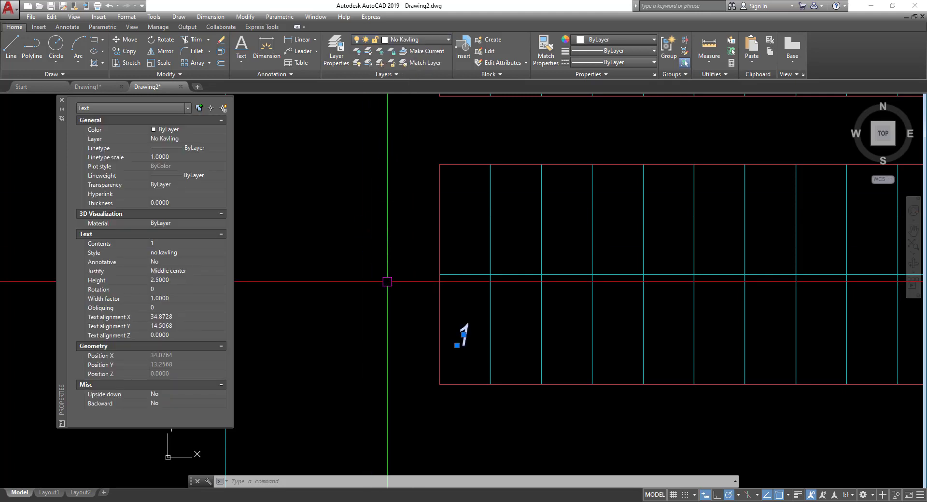
key("Escape")
- Draw a diagonal helper line across the first bottom-row lot, from its upper-left corner to its lower-right corner
scroll(435, 353, "up", 4)
scroll(517, 312, "down", 2)
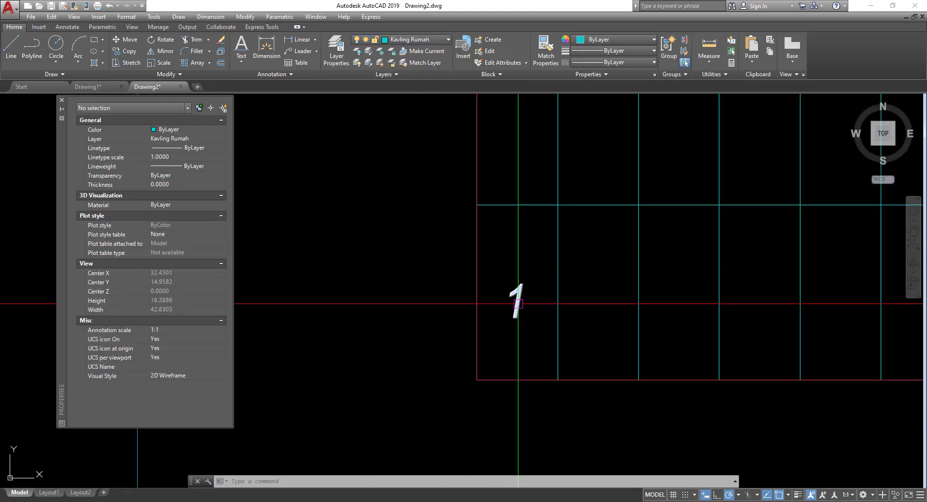
type("l")
key("Return")
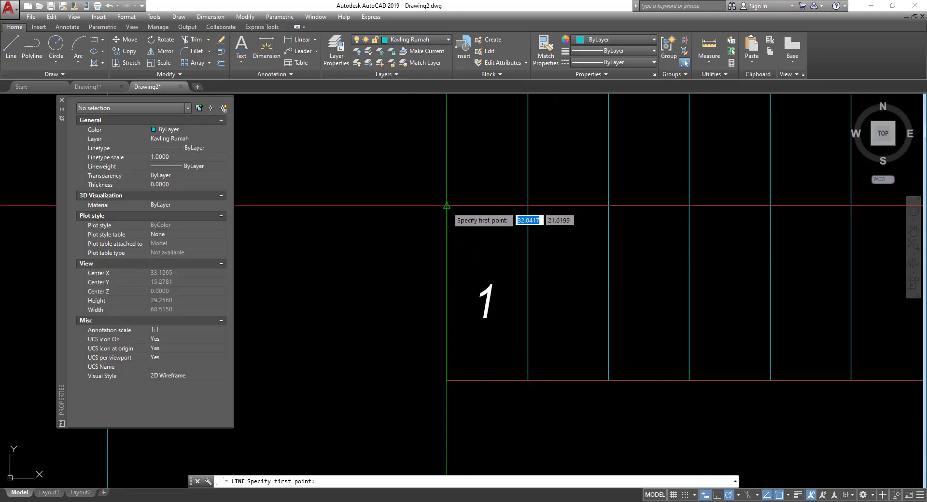
left_click(447, 206)
left_click(527, 381)
key("Escape")
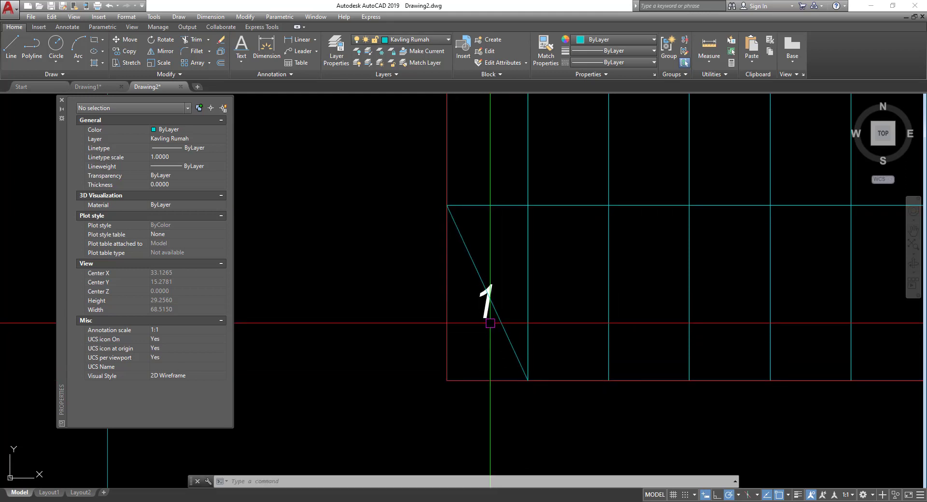
- Move the text "1" by its middle grip onto the diagonal's midpoint to center it in the lot
scroll(491, 319, "up", 2)
left_click(483, 289)
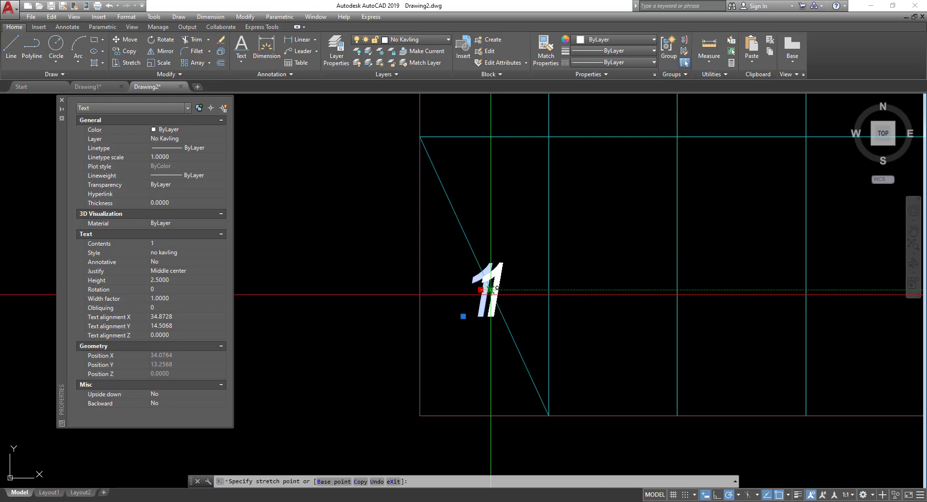
scroll(491, 290, "up", 2)
key("Escape")
key("Escape")
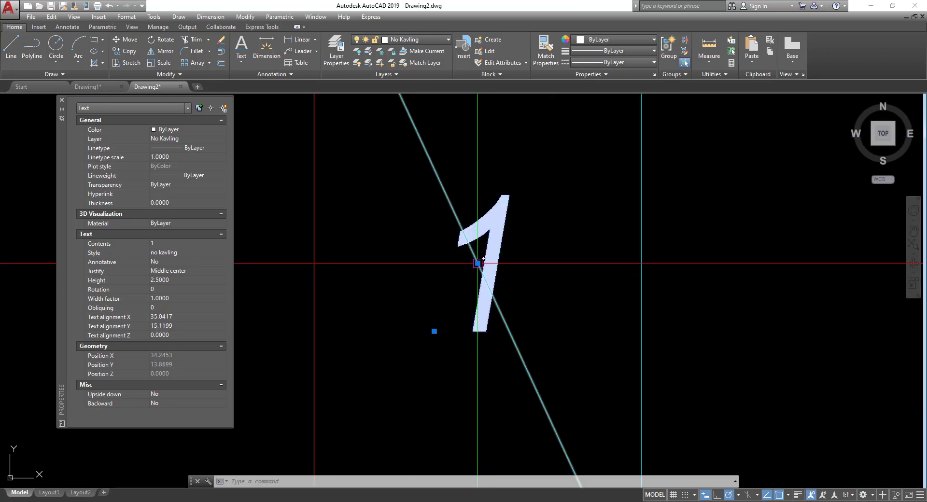
- Delete the diagonal helper line from the first lot
left_click(481, 249)
scroll(502, 277, "down", 3)
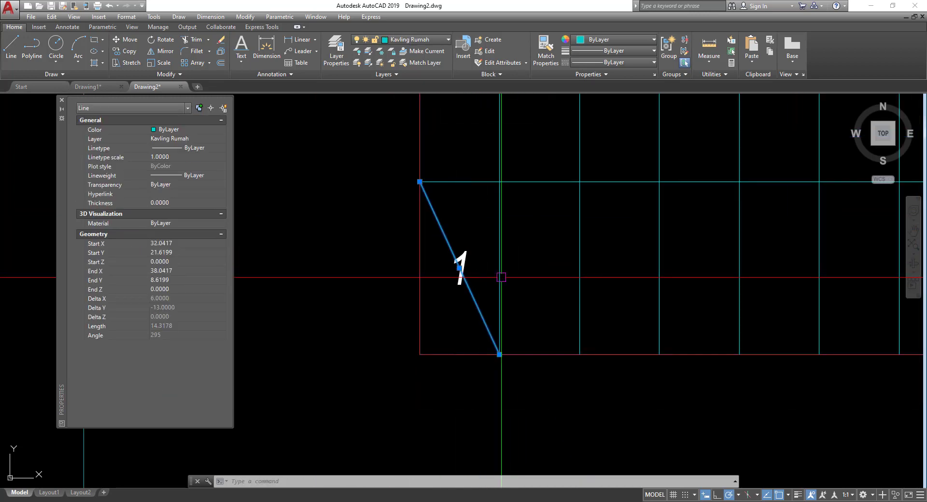
key("Delete")
scroll(540, 279, "down", 6)
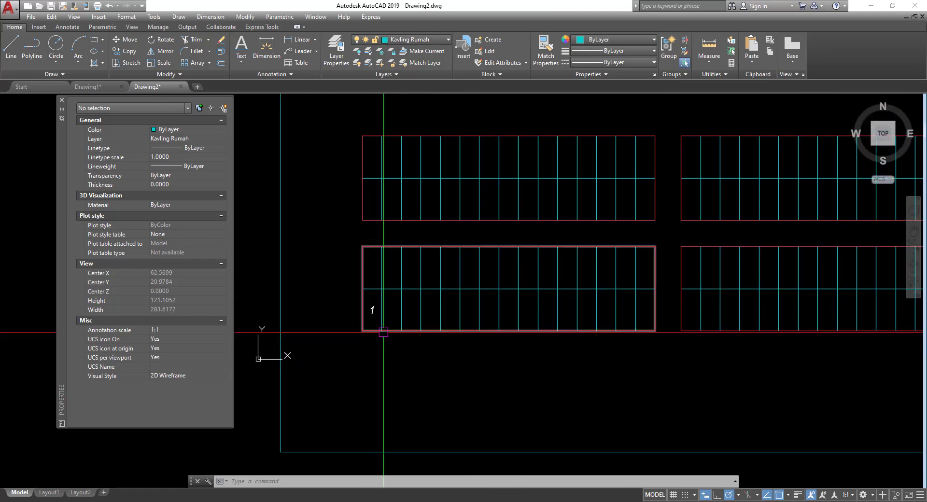
- Copy the text "1" as an array of 15 items spaced one lot width apart along the lower-left block's bottom row
scroll(381, 309, "up", 4)
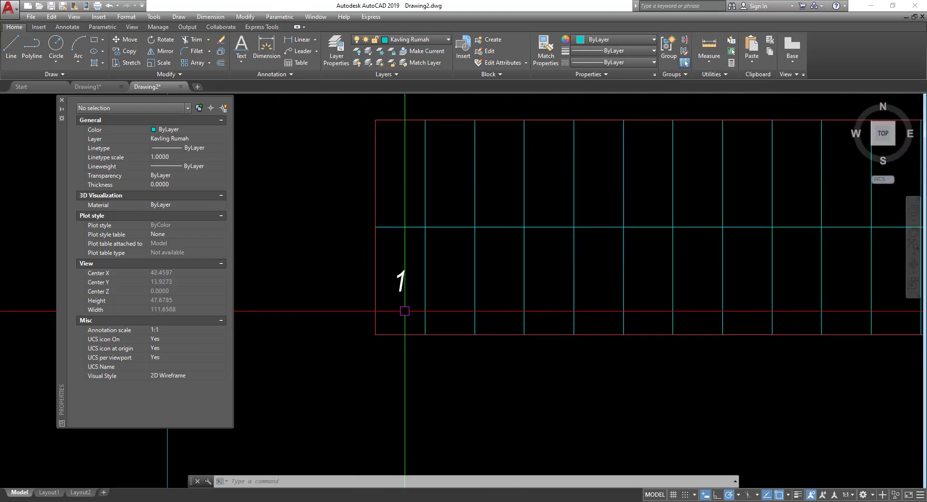
left_click(404, 270)
left_click(396, 278)
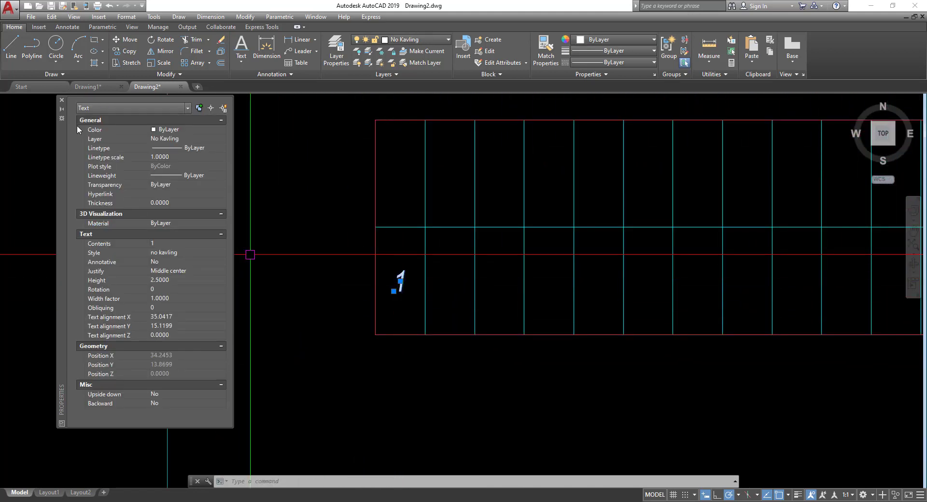
left_click(62, 101)
left_click(129, 52)
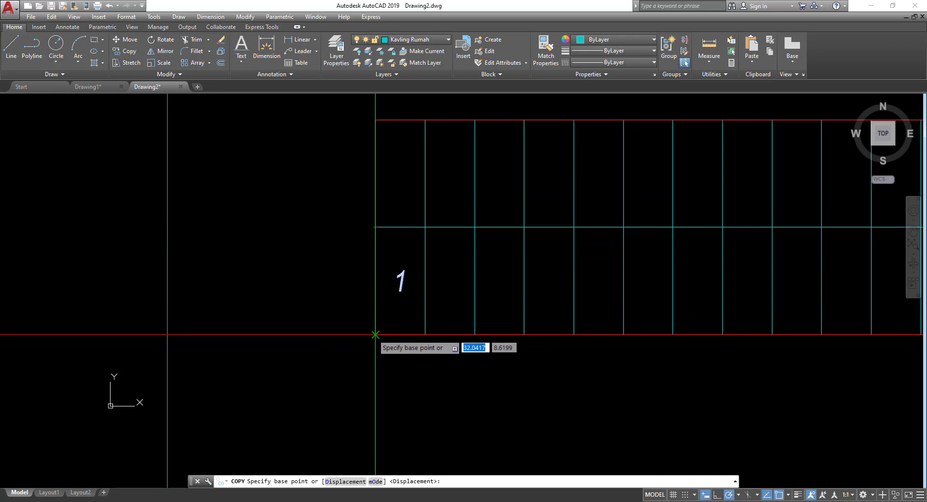
left_click(375, 334)
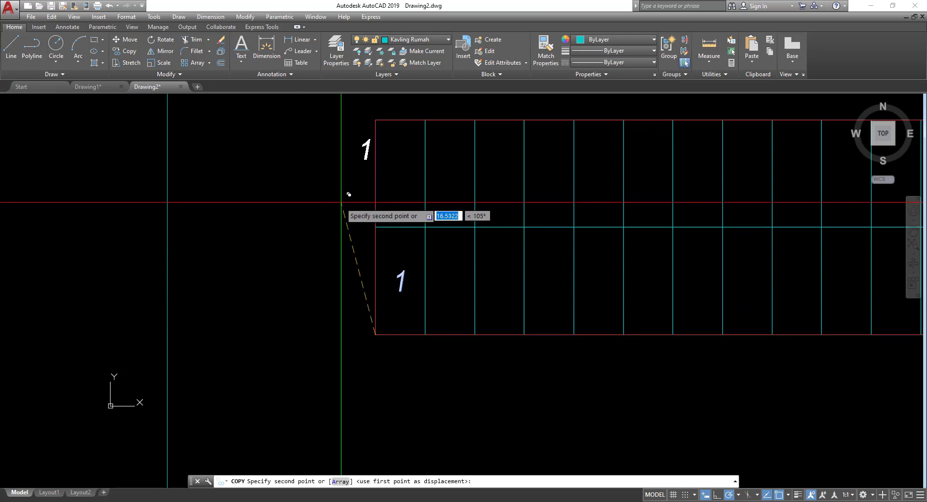
left_click(340, 481)
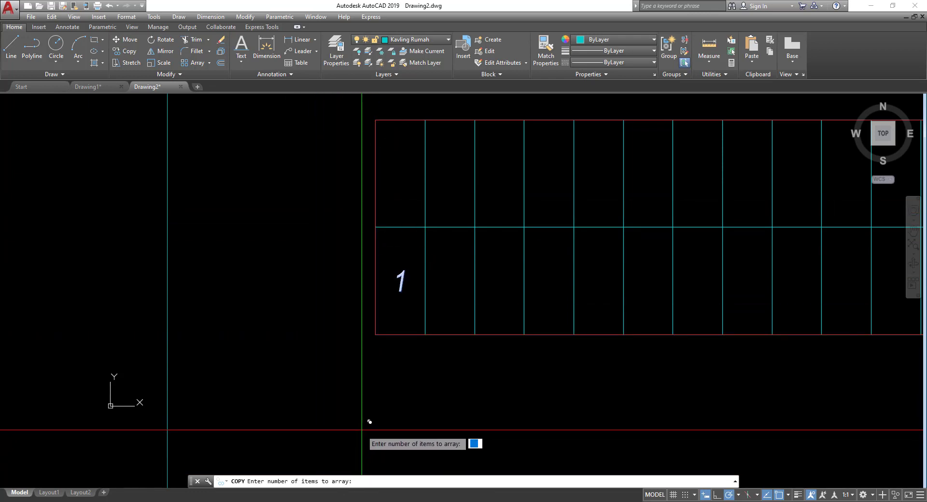
scroll(358, 413, "down", 4)
scroll(392, 392, "up", 2)
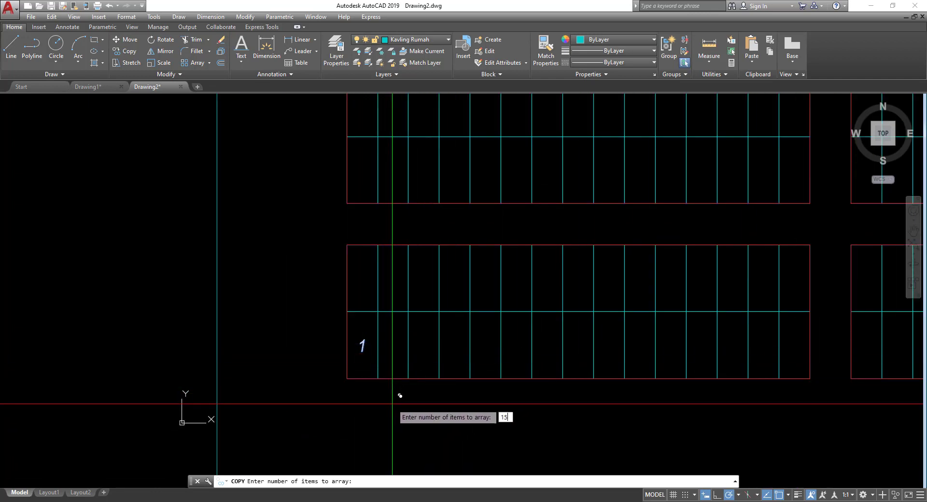
key("Return")
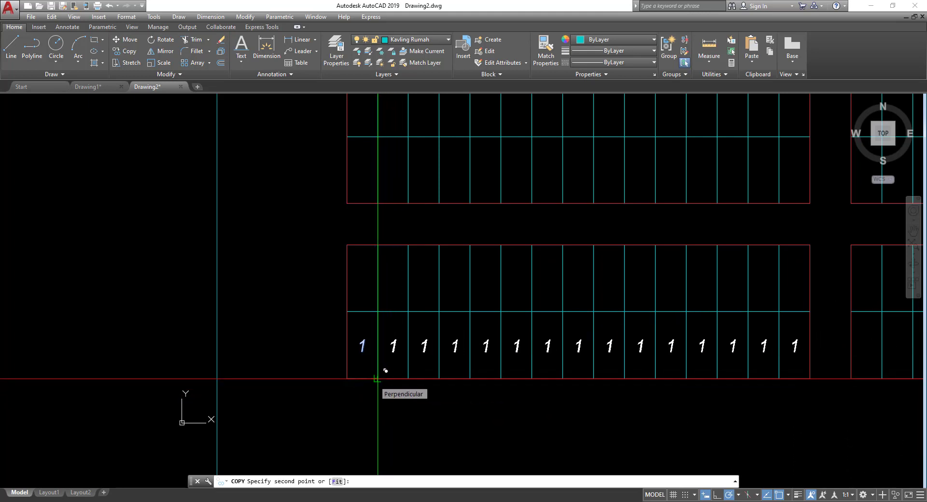
scroll(263, 436, "down", 2)
middle_click_drag(357, 426, 353, 339)
key("Escape")
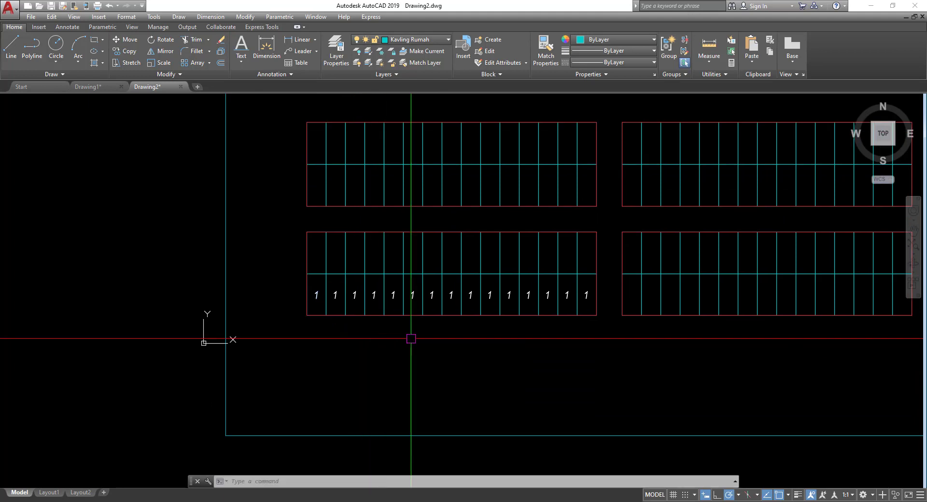
- Change the numbers in the second and third bottom-row lots to 2 and 3
scroll(327, 293, "up", 2)
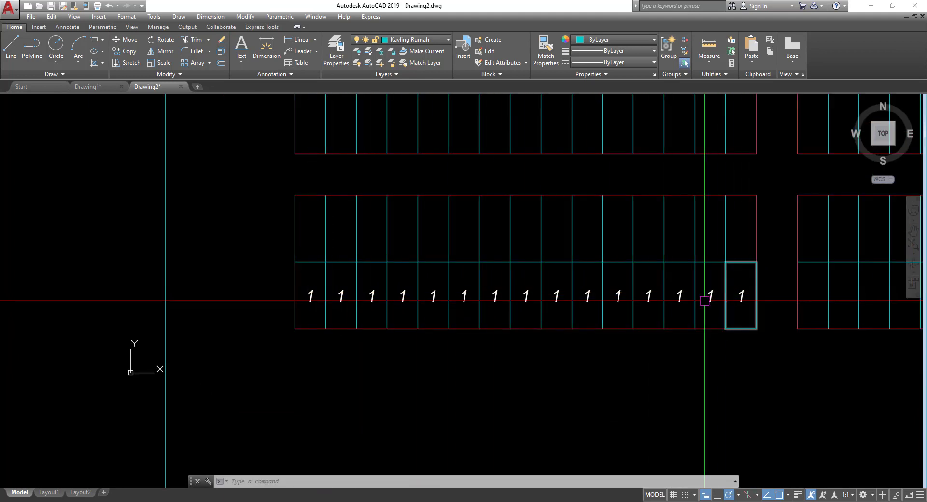
middle_click_drag(360, 318, 306, 327)
scroll(285, 319, "up", 2)
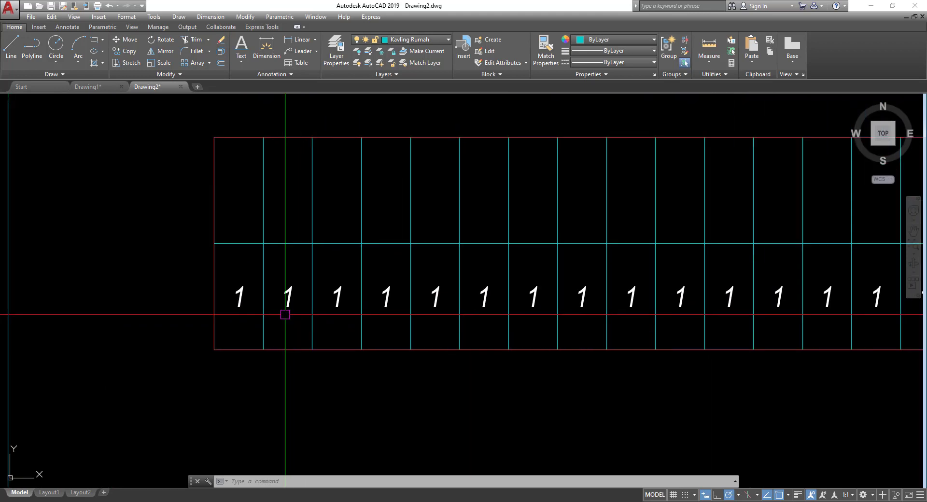
double_click(288, 300)
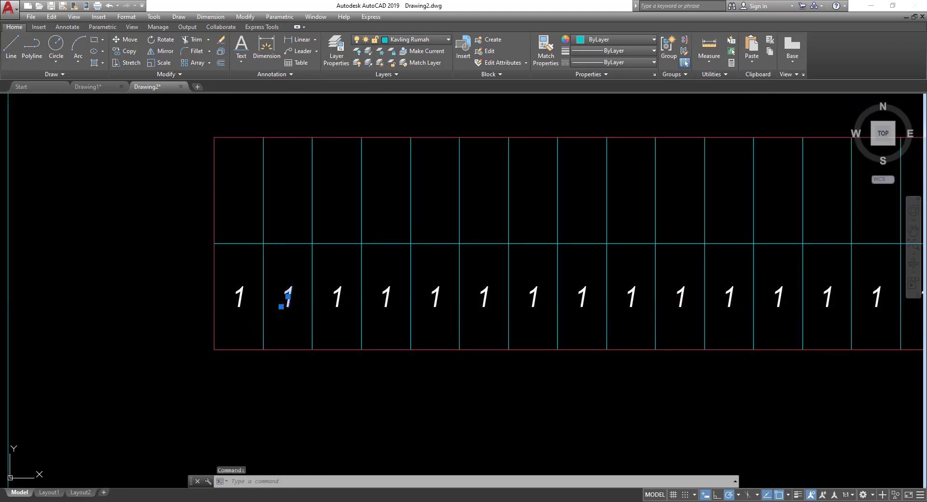
type("2")
left_click(320, 322)
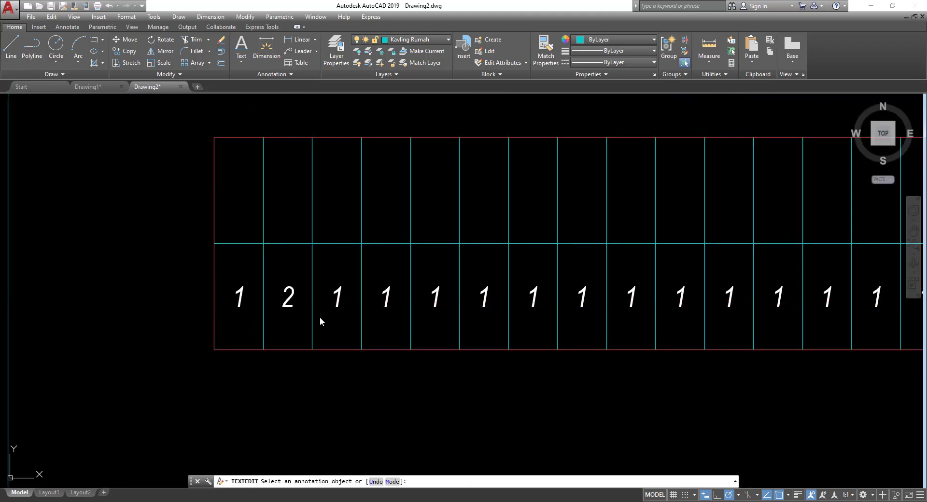
left_click(342, 301)
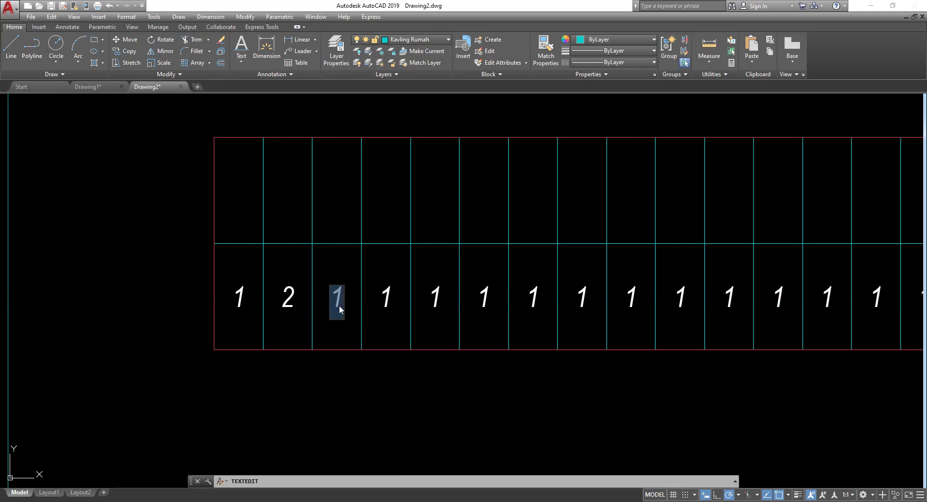
left_click(344, 333)
- Change the numbers in the fourth and fifth bottom-row lots to 4 and 5
left_click(386, 304)
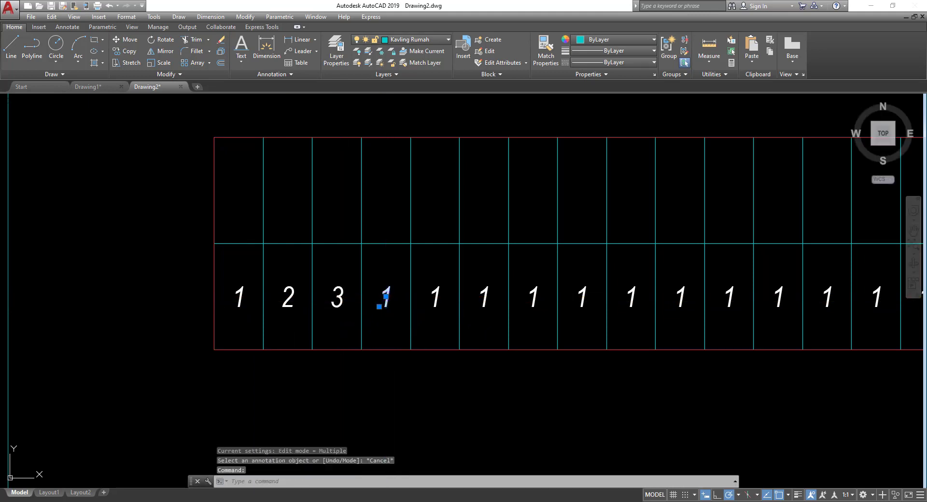
type("4")
left_click(393, 329)
key("Escape")
left_click(438, 303)
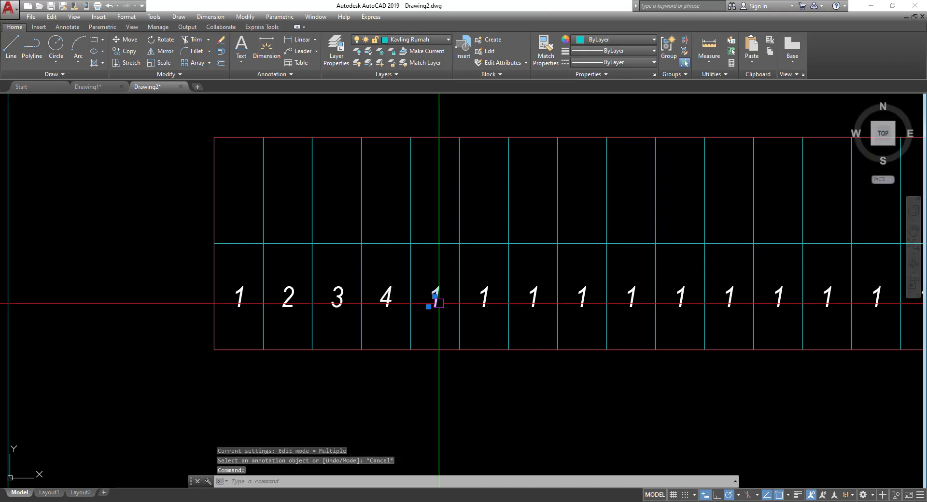
double_click(438, 302)
left_click(429, 333)
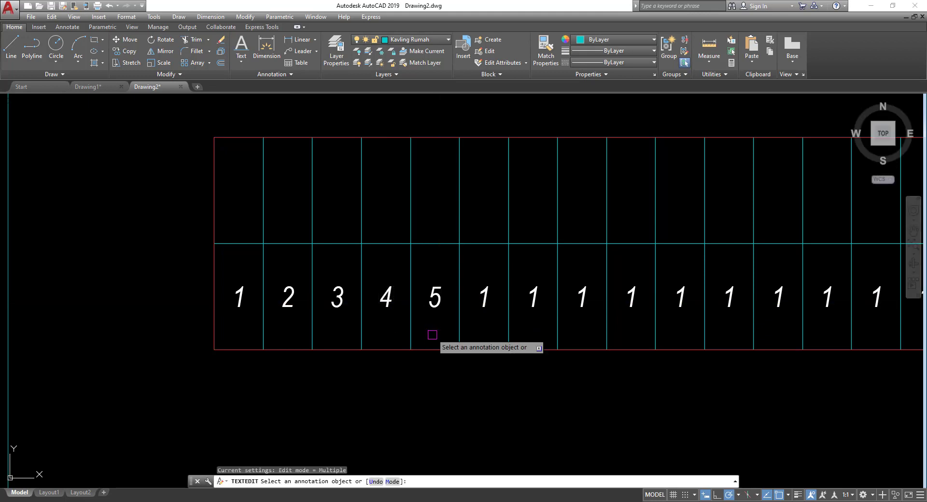
- Undo the individual number edits made in the second to fifth bottom-row lots
scroll(426, 391, "down", 2)
key("Escape")
key("ctrl+z")
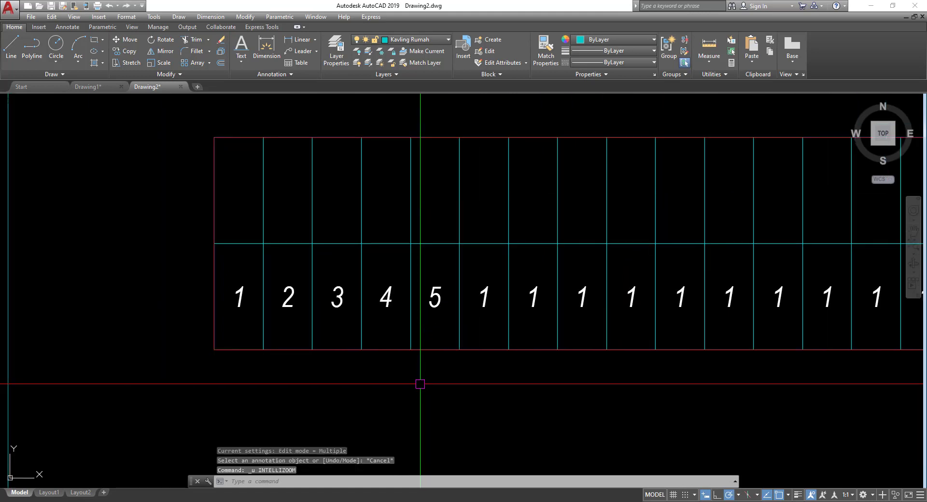
key("ctrl+z")
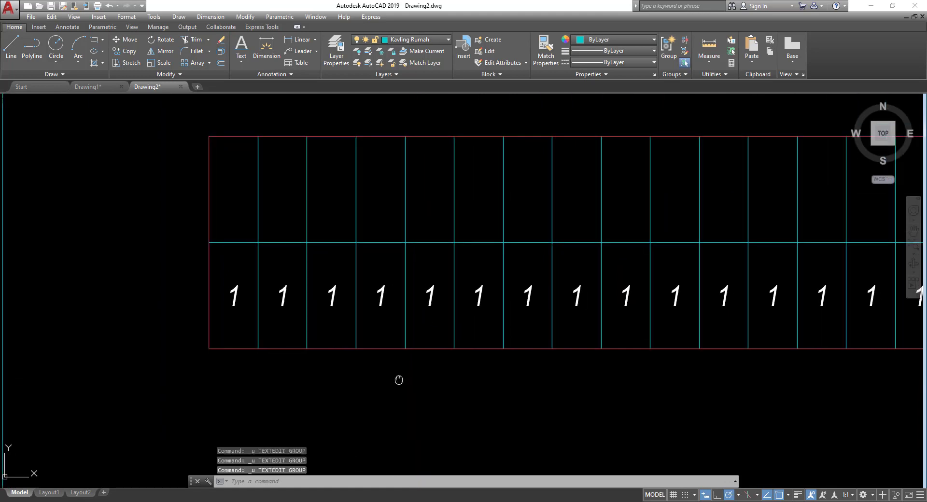
scroll(400, 379, "down", 4)
mouse_move(476, 362)
middle_mouse_down()
mouse_move(338, 387)
mouse_move(448, 368)
mouse_move(447, 357)
middle_mouse_up()
scroll(321, 336, "up", 2)
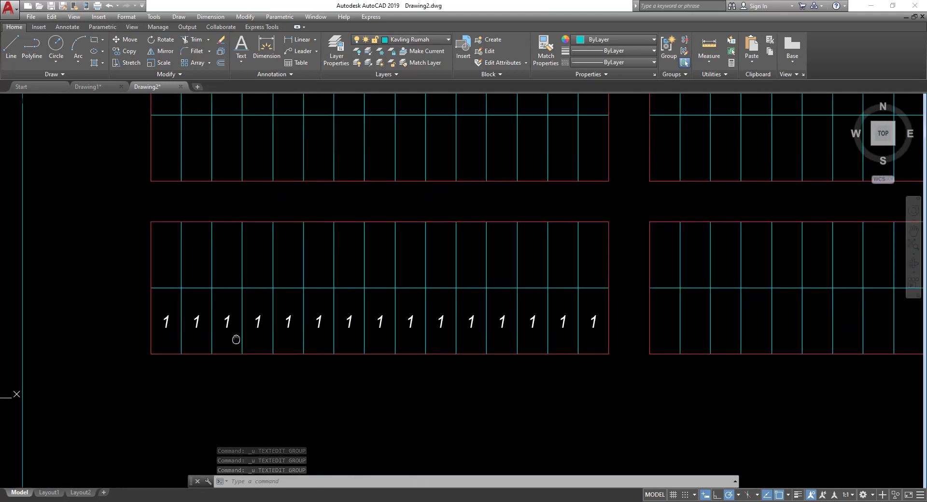
middle_click_drag(234, 337, 179, 334)
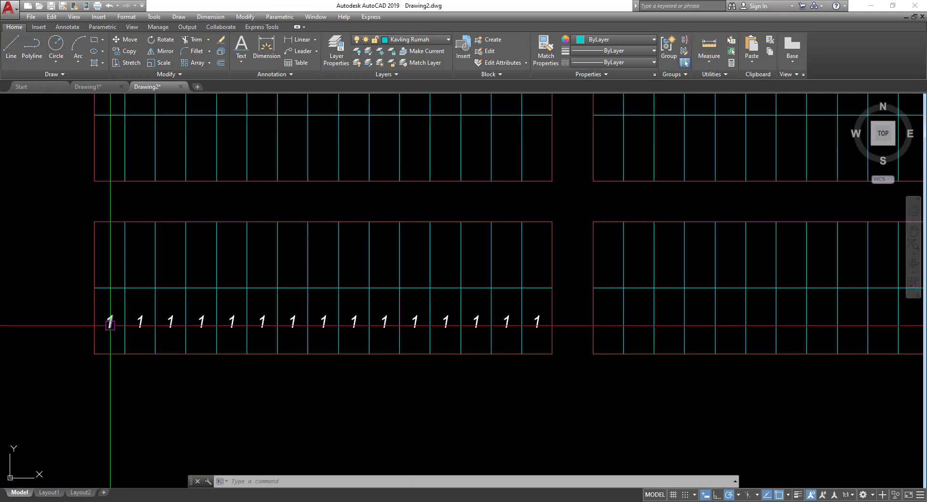
mouse_move(545, 320)
middle_mouse_down()
mouse_move(575, 311)
mouse_move(626, 320)
middle_mouse_up()
scroll(575, 309, "up", 2)
scroll(310, 338, "down", 2)
middle_click_drag(336, 339, 492, 339)
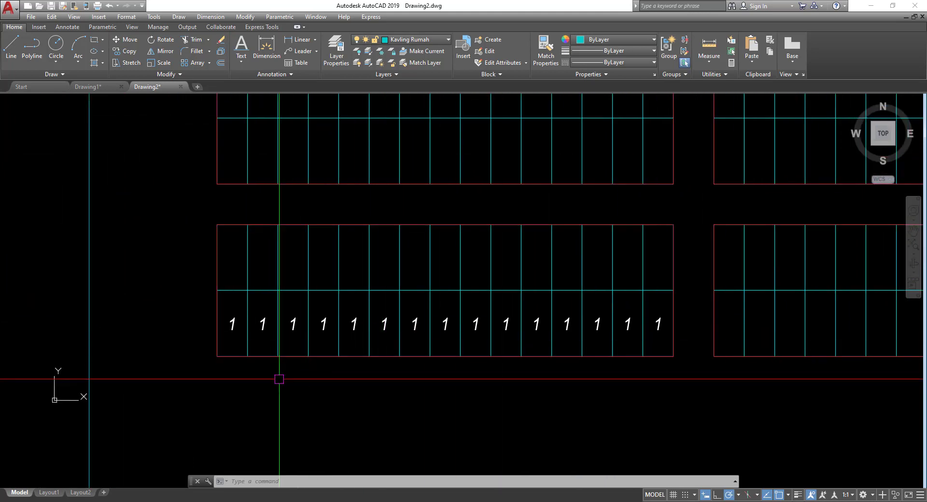
mouse_move(279, 379)
middle_mouse_down()
mouse_move(389, 364)
mouse_move(389, 378)
mouse_move(429, 357)
middle_mouse_up()
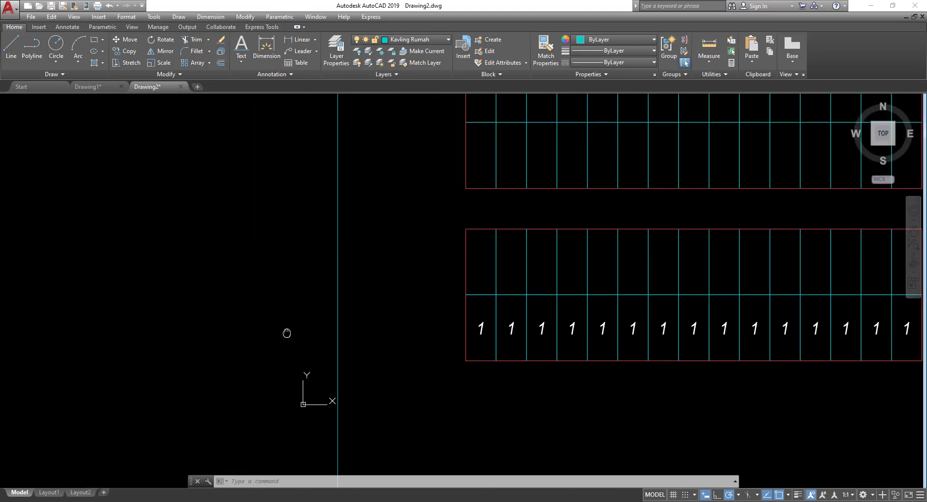
type("TCOUNT")
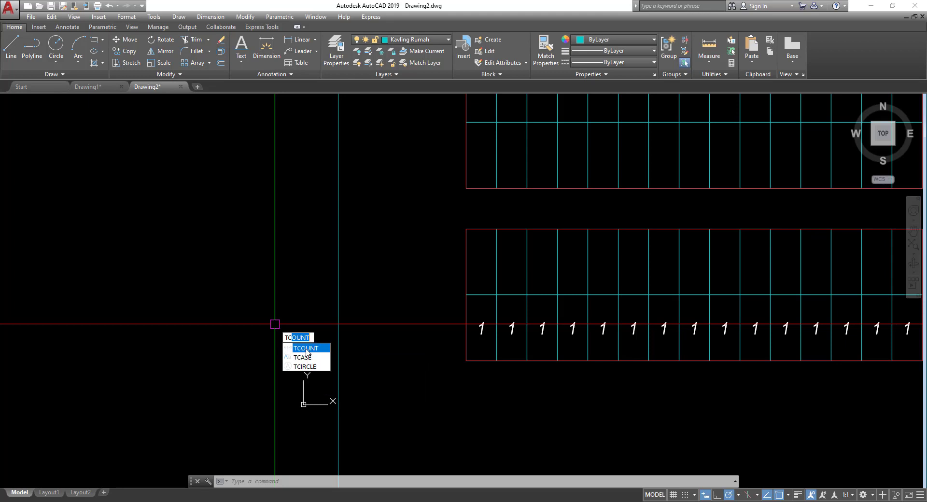
left_click(306, 349)
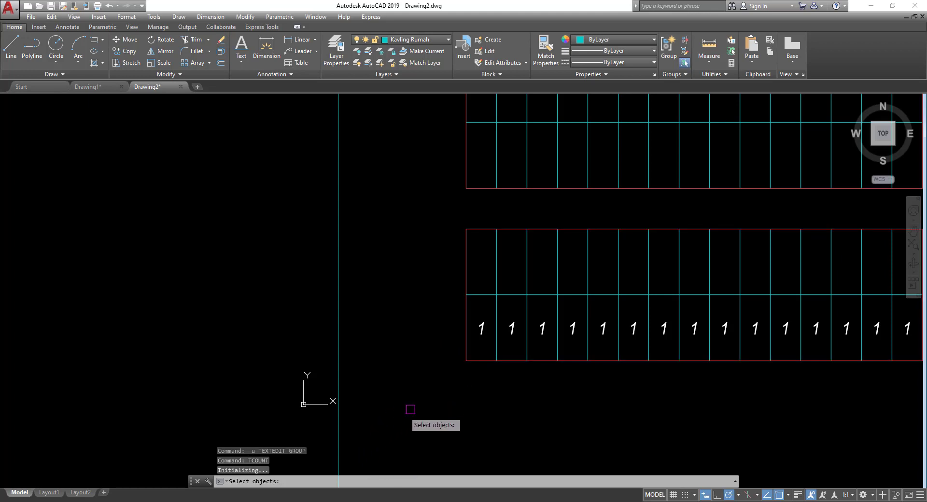
middle_click_drag(535, 391, 337, 357)
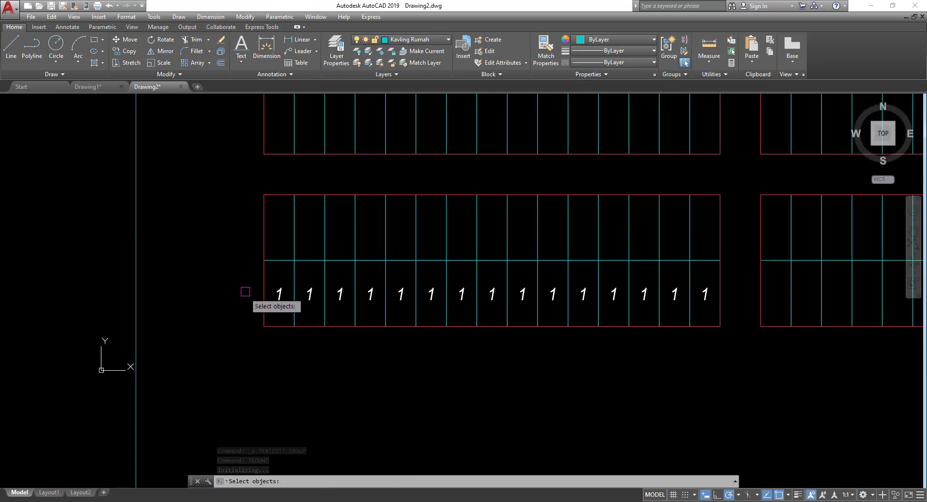
scroll(280, 294, "up", 2)
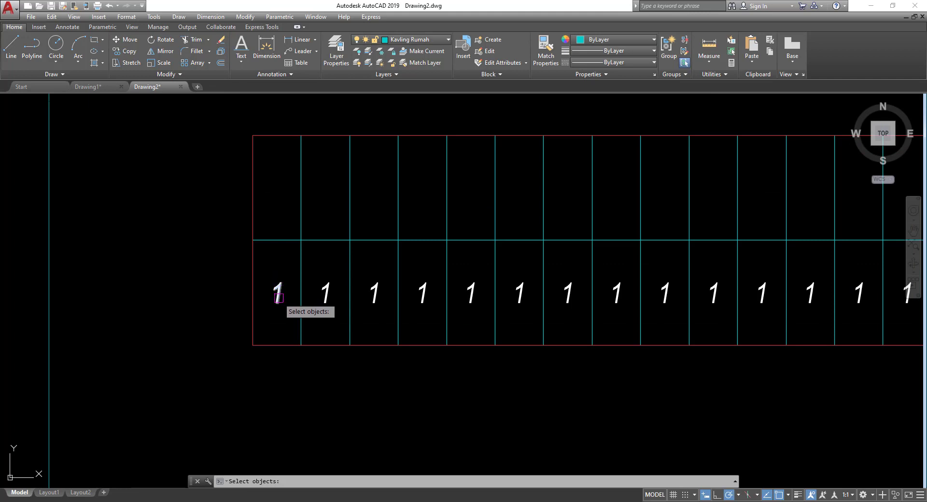
left_click(211, 259)
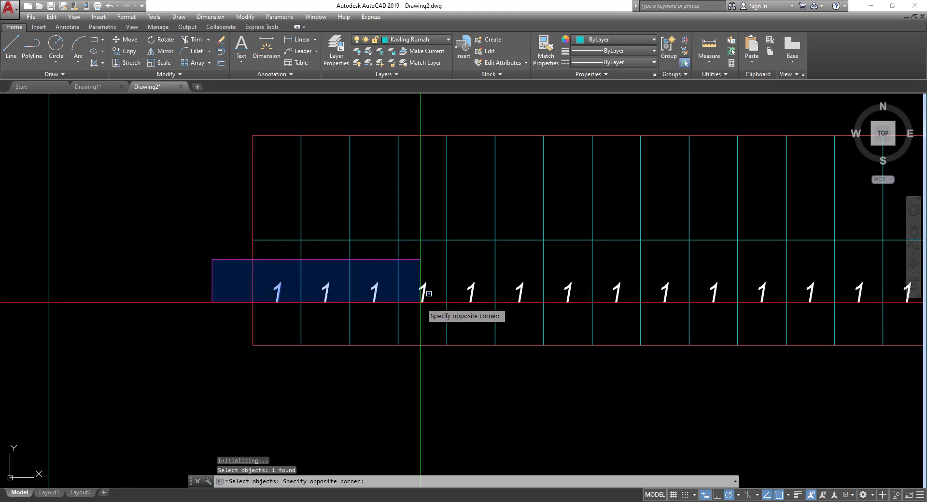
middle_click_drag(559, 325, 233, 321)
scroll(92, 309, "down", 4)
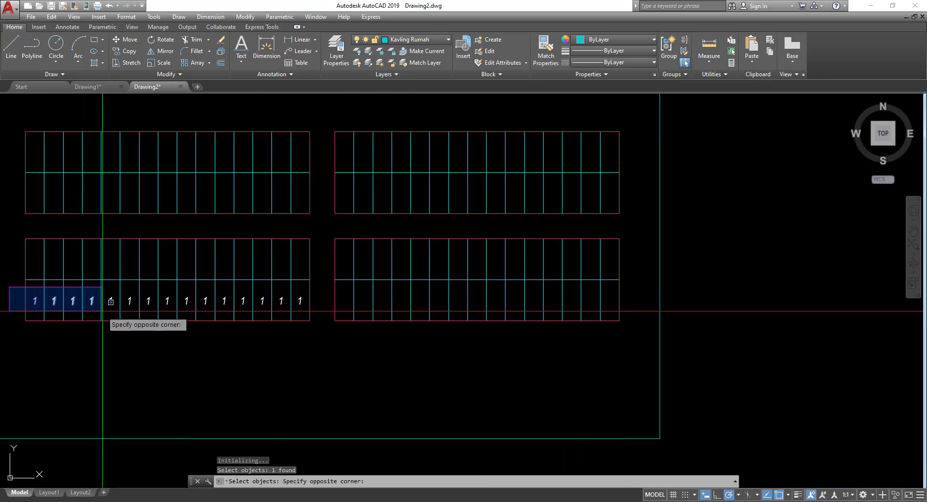
scroll(53, 303, "up", 4)
scroll(504, 332, "down", 2)
left_click(636, 321)
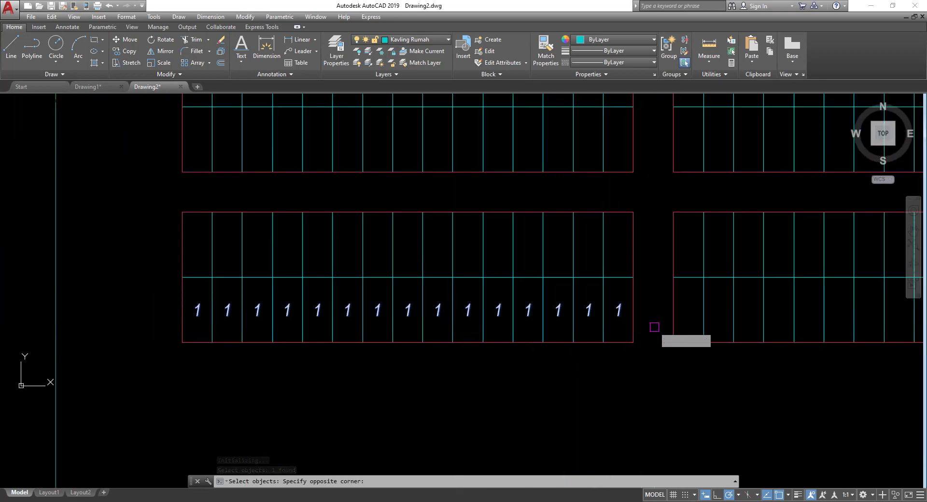
left_click(137, 290)
left_click(585, 335)
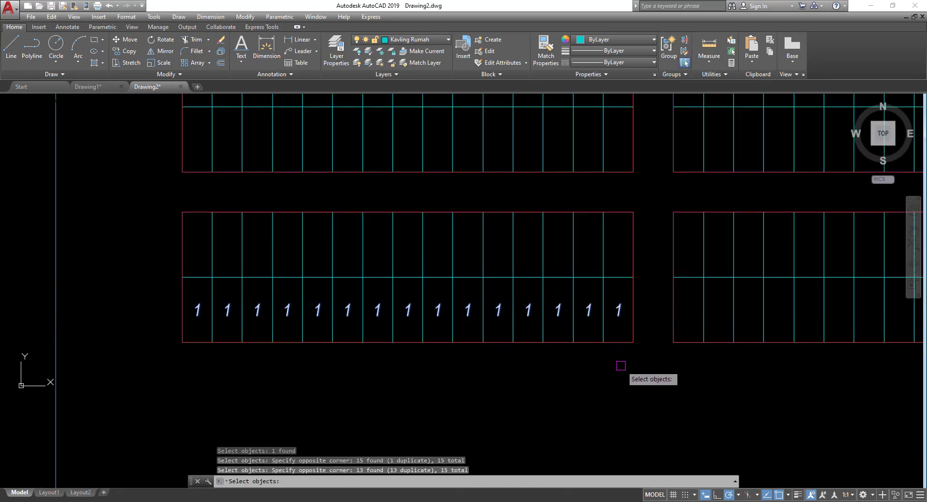
left_click(649, 371)
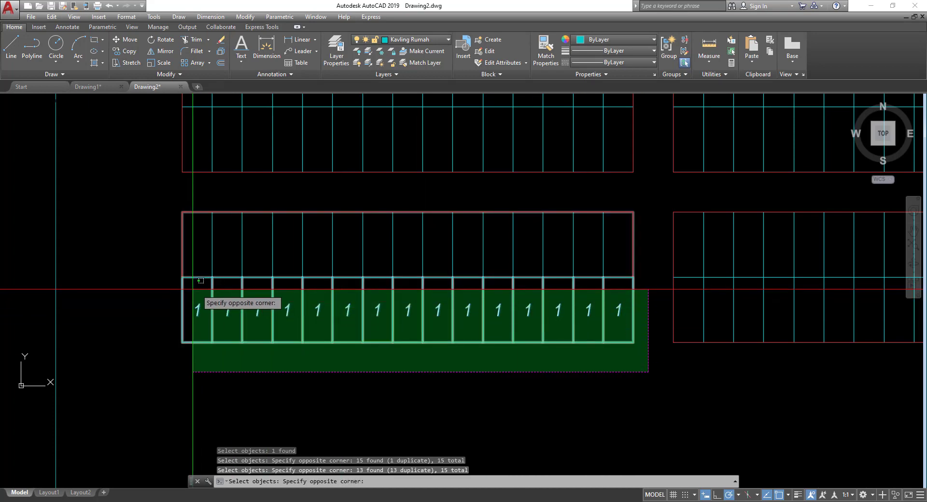
left_click(158, 294)
scroll(478, 334, "up", 2)
key("Escape")
- Renumber the lower-left block's fifteen bottom-row texts with TCOUNT, sorted by X, starting at 1 with increment 1, using Overwrite placement
scroll(425, 355, "down", 6)
mouse_move(328, 377)
middle_mouse_down()
mouse_move(447, 352)
mouse_move(283, 296)
mouse_move(332, 371)
middle_mouse_up()
scroll(299, 325, "up", 2)
type("t")
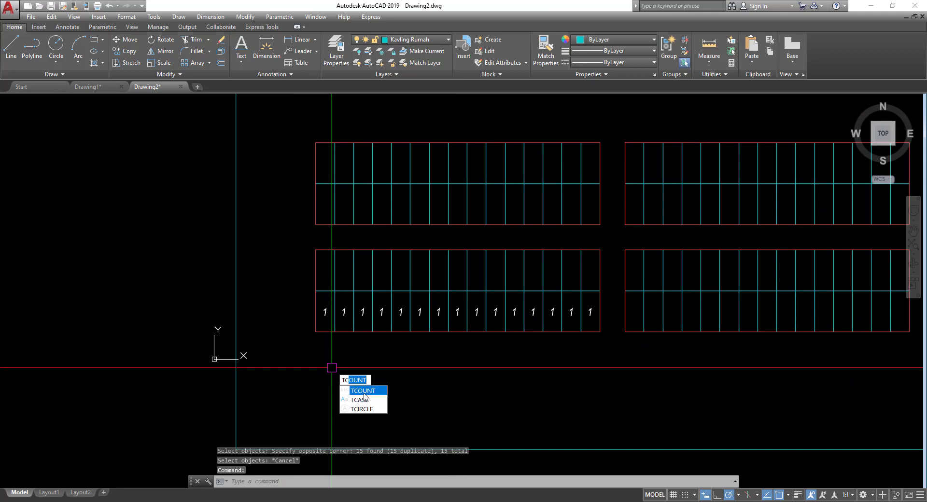
type("c")
key("Return")
scroll(323, 338, "up", 4)
middle_click_drag(311, 327, 132, 302)
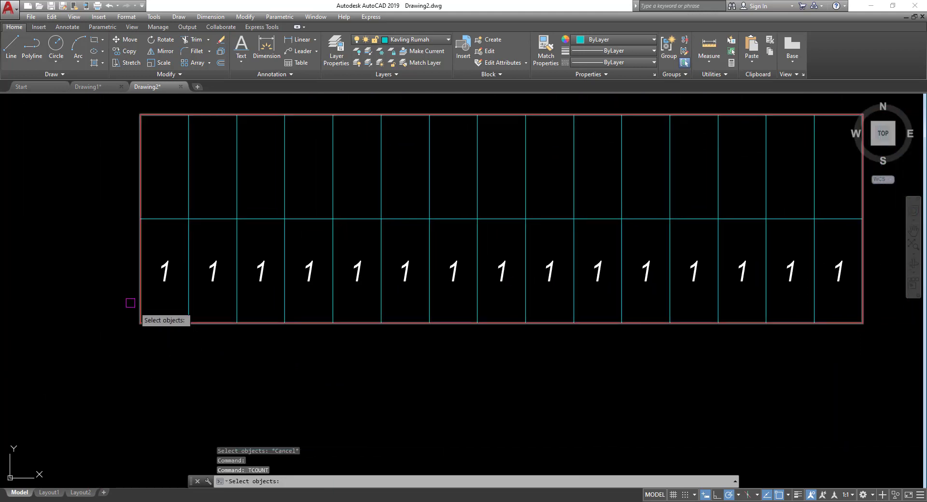
left_click(97, 223)
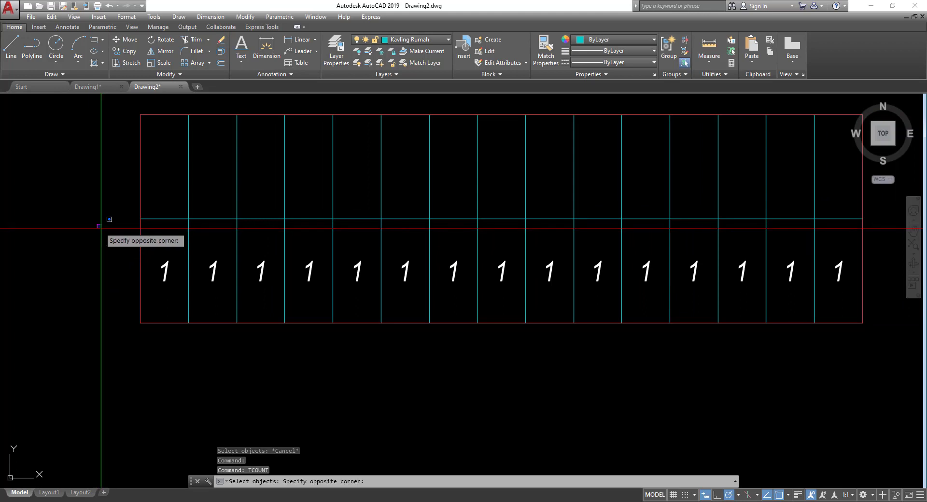
scroll(410, 312, "down", 2)
left_click(710, 298)
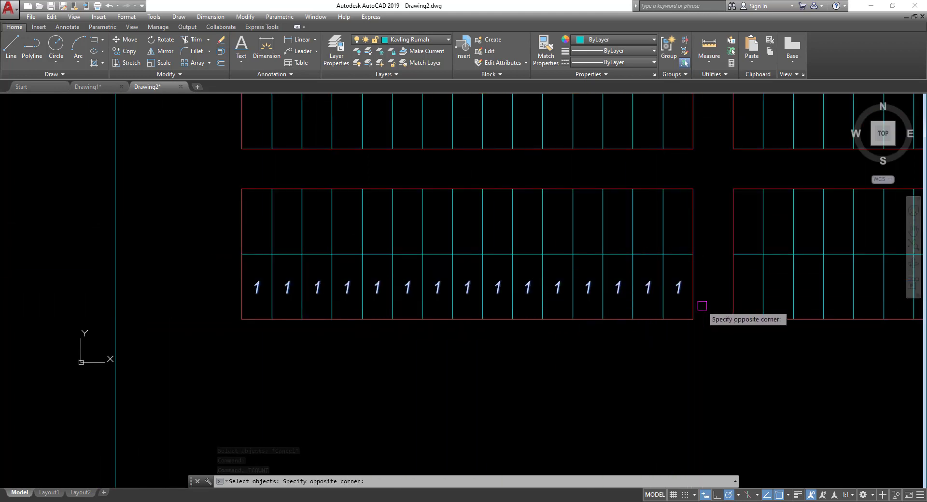
scroll(317, 291, "up", 4)
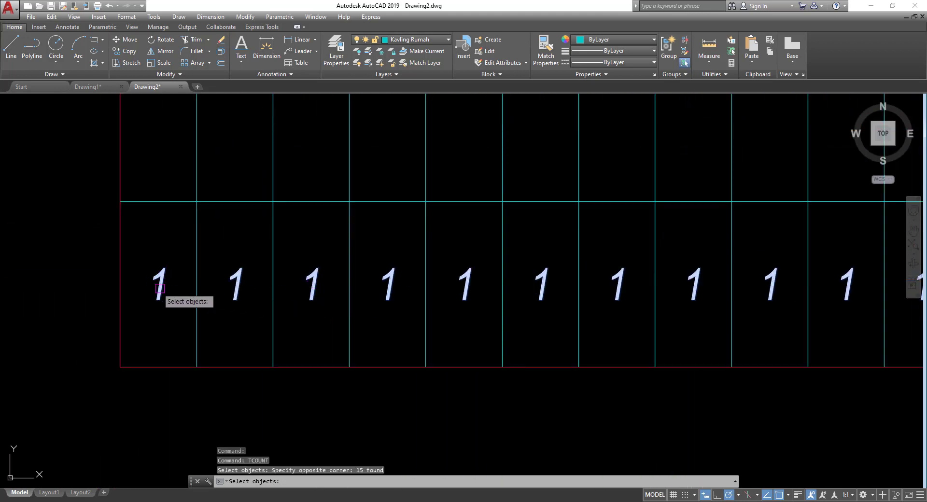
scroll(177, 296, "down", 2)
middle_click_drag(433, 303, 321, 303)
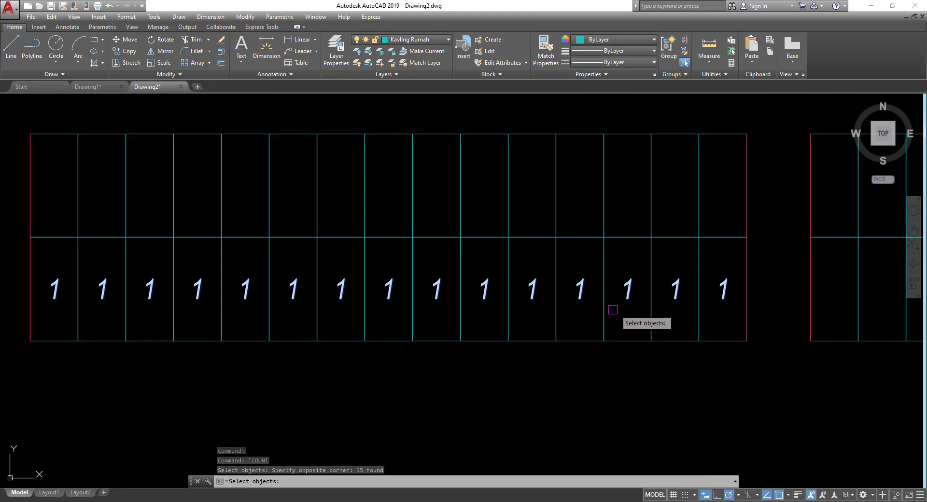
key("Return")
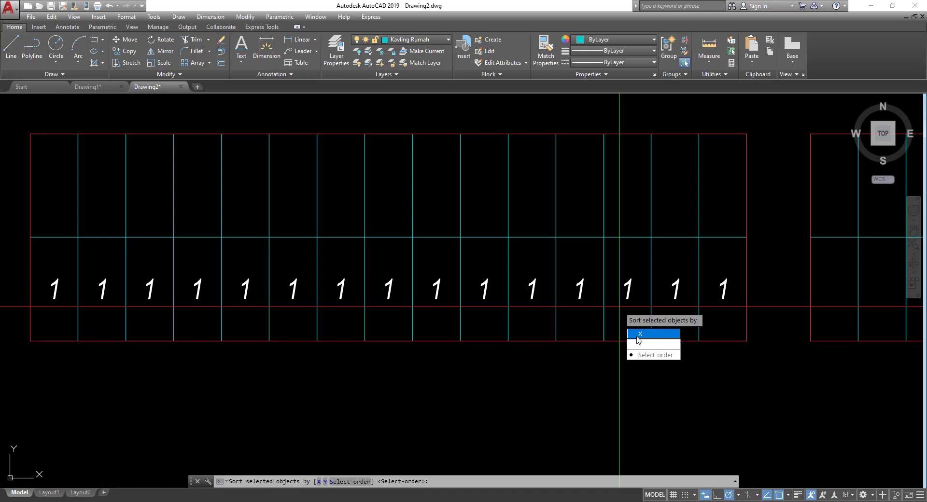
left_click(666, 337)
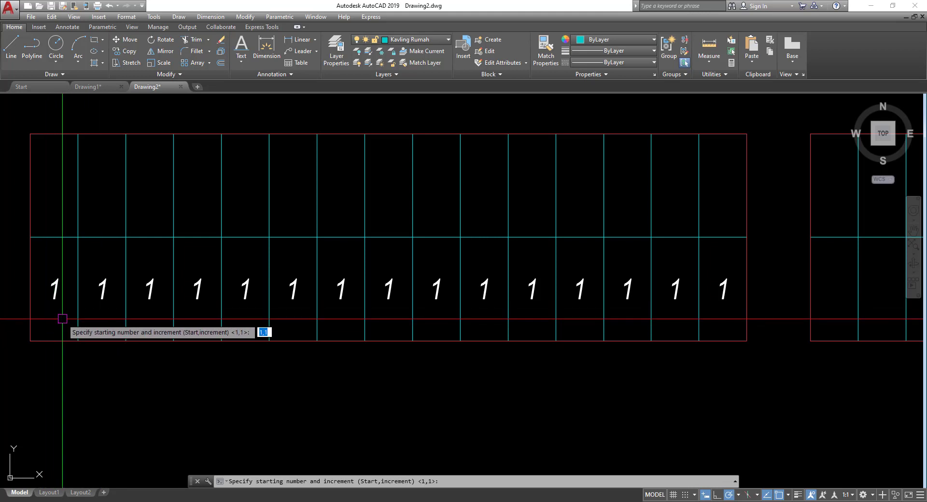
key("Return")
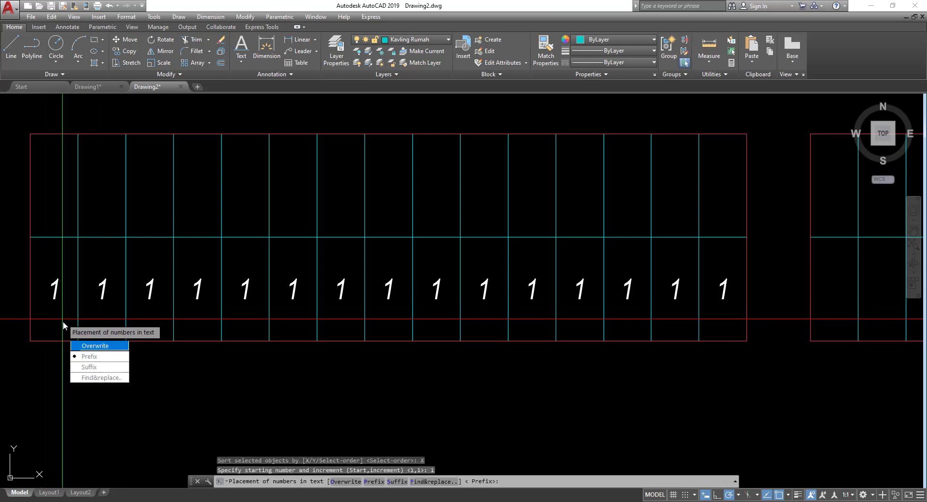
left_click(95, 347)
- Copy the numbers 1 to 15 up by one lot height into the upper row of the lower-left block
mouse_move(178, 327)
middle_mouse_down()
mouse_move(248, 325)
mouse_move(168, 312)
mouse_move(269, 311)
mouse_move(180, 295)
middle_mouse_up()
scroll(168, 311, "down", 5)
scroll(270, 312, "up", 2)
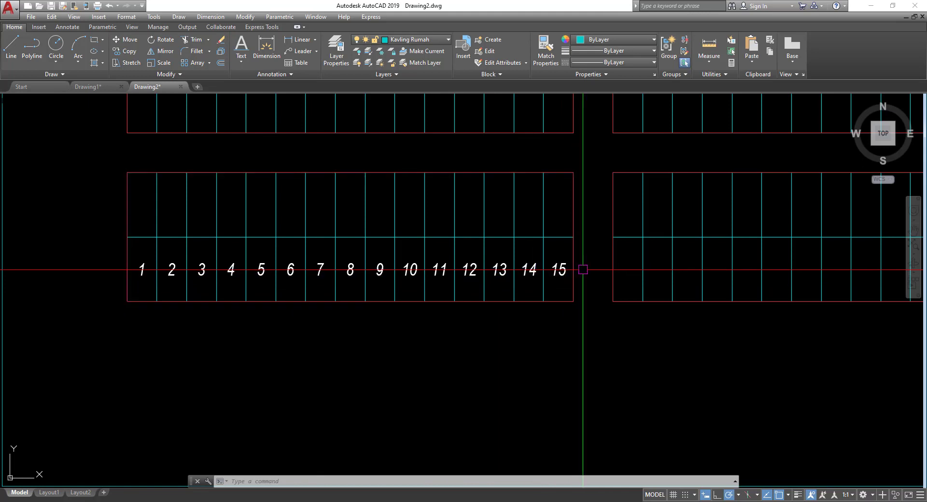
middle_click_drag(551, 279, 527, 283)
middle_click_drag(181, 300, 155, 303)
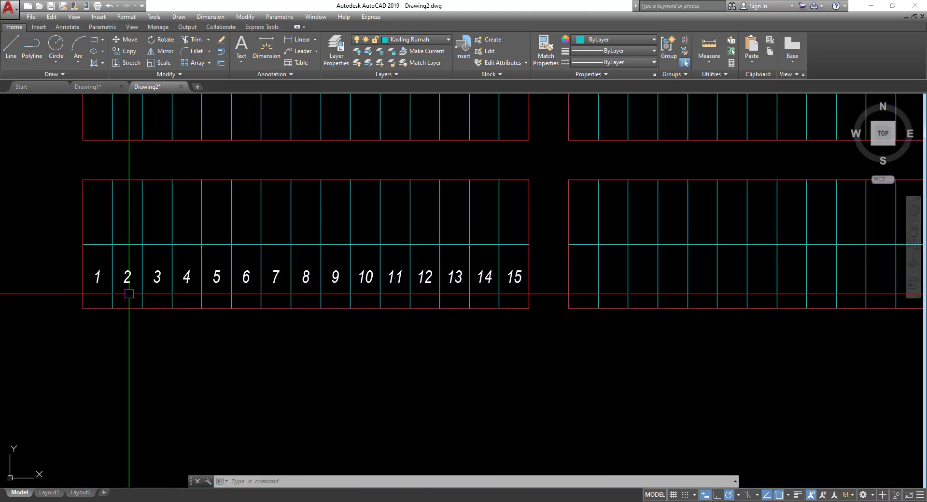
left_click(90, 261)
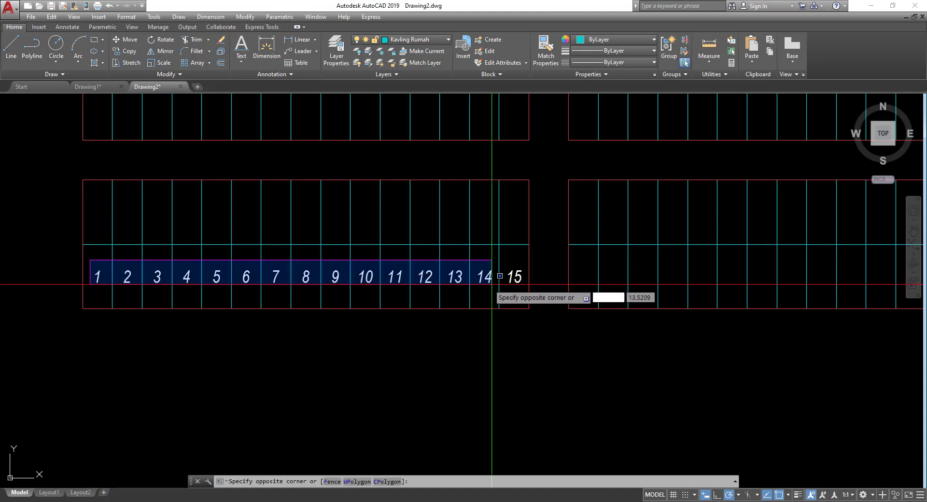
left_click(523, 292)
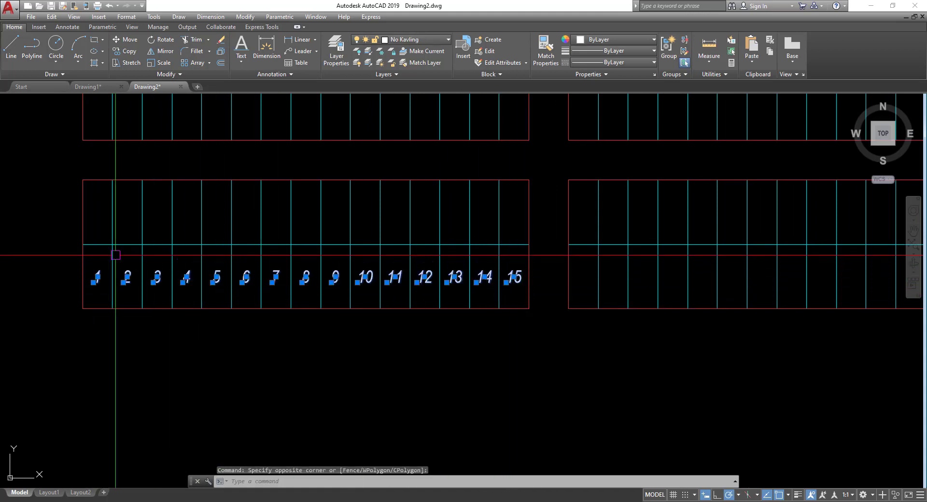
left_click(88, 254)
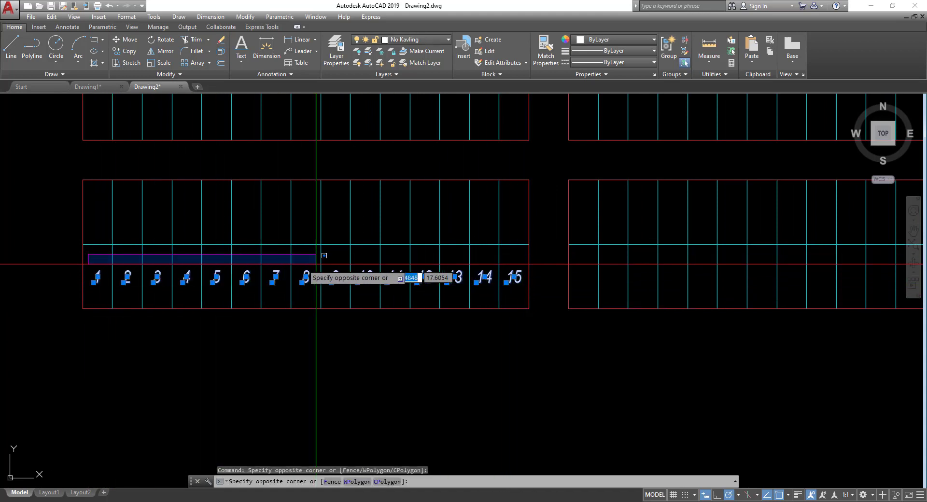
left_click(532, 292)
left_click(129, 57)
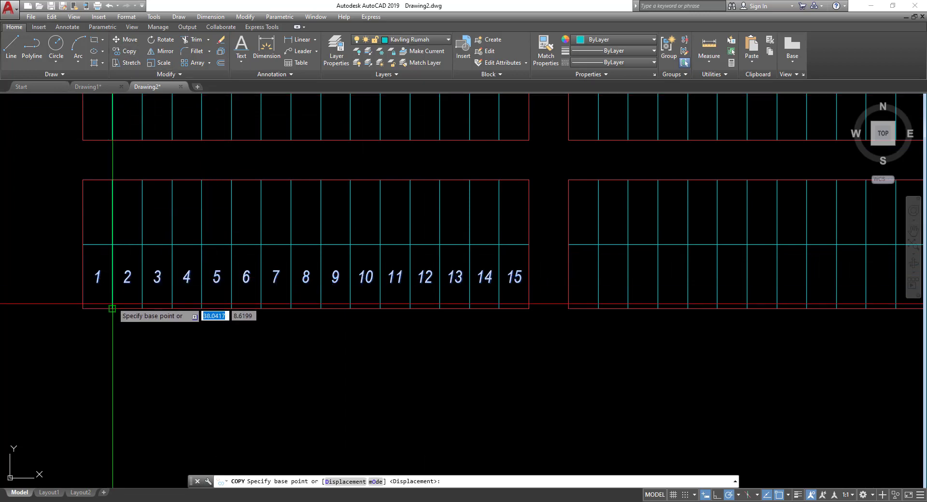
left_click(112, 308)
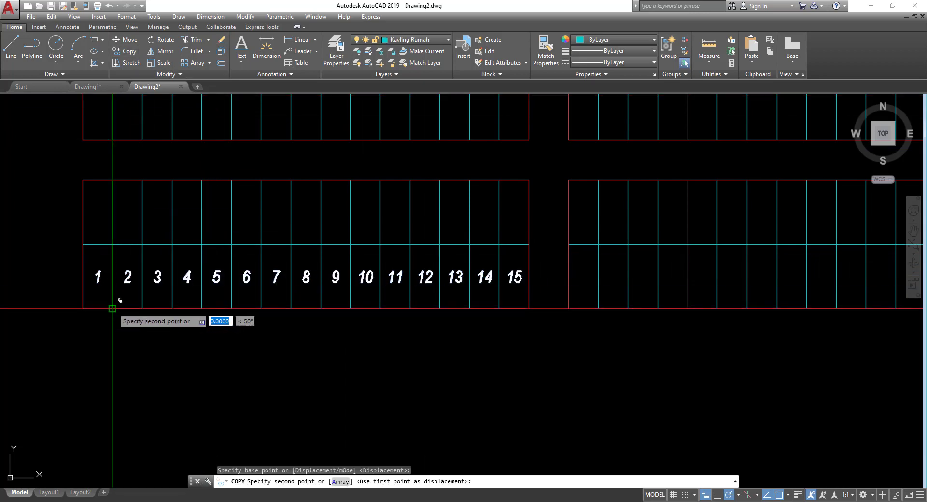
left_click(112, 244)
key("Escape")
- Renumber the lower-left block's fifteen upper-row texts with TCOUNT, sorted by X, starting at 16, using Overwrite placement
middle_click_drag(252, 337, 223, 363)
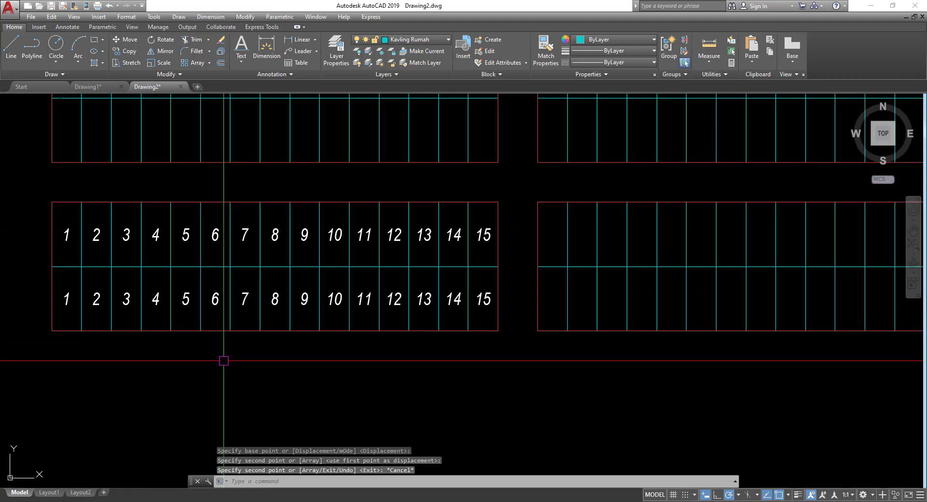
mouse_move(213, 320)
middle_mouse_down()
mouse_move(191, 342)
mouse_move(208, 349)
middle_mouse_up()
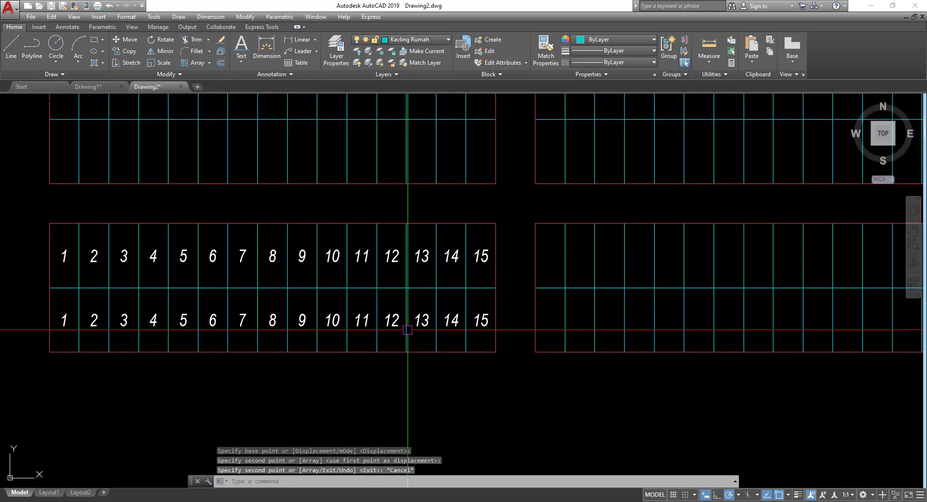
scroll(62, 272, "up", 2)
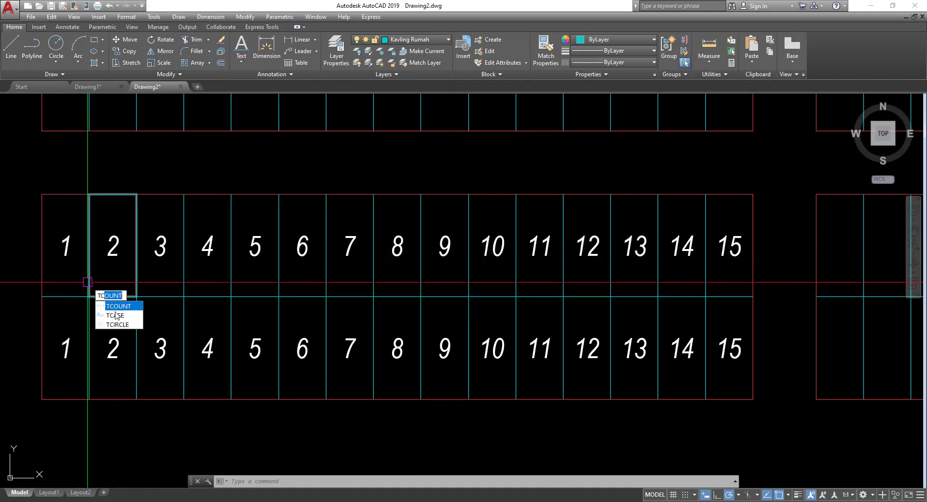
left_click(116, 306)
scroll(85, 283, "down", 4)
scroll(54, 266, "up", 2)
left_click(40, 251)
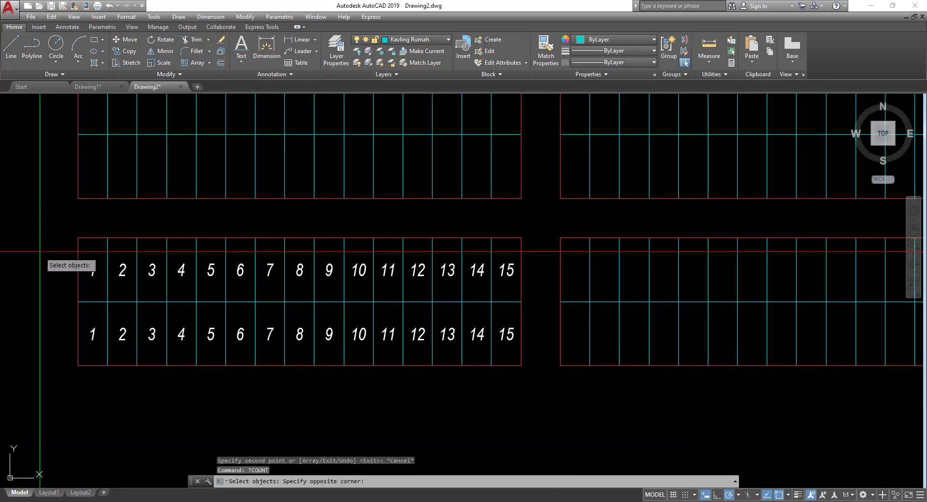
left_click(540, 279)
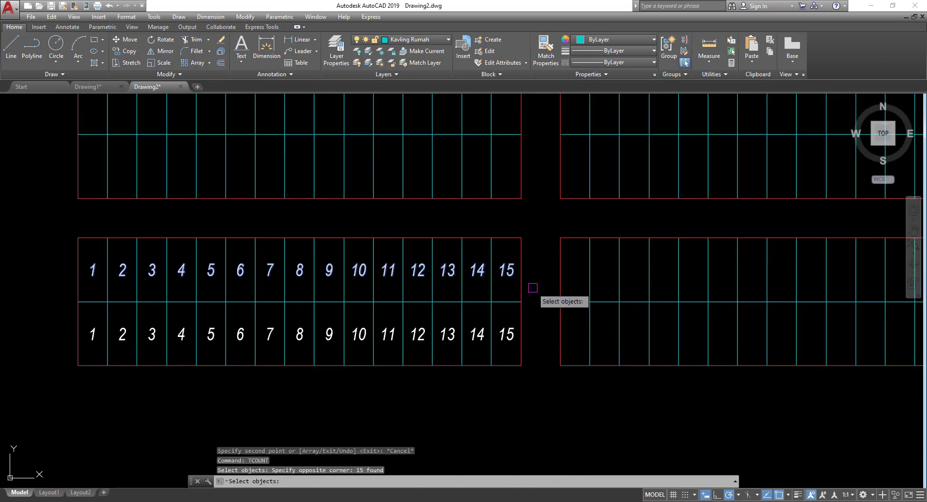
scroll(145, 271, "up", 2)
left_click(2, 238)
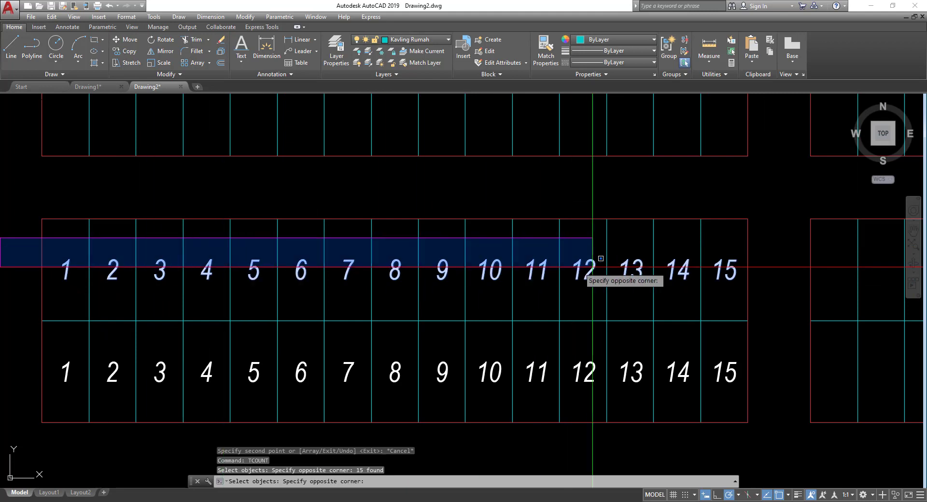
left_click(761, 295)
key("Return")
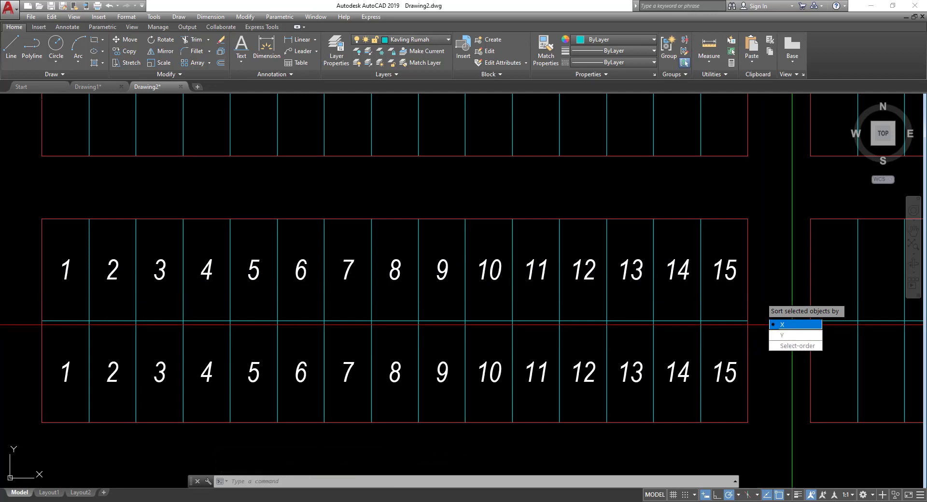
left_click(793, 328)
middle_click_drag(674, 349, 729, 337)
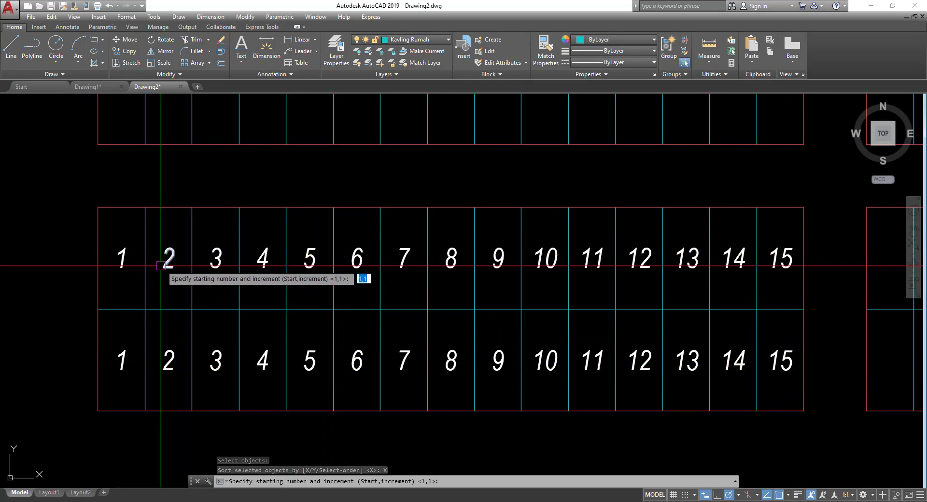
type("16")
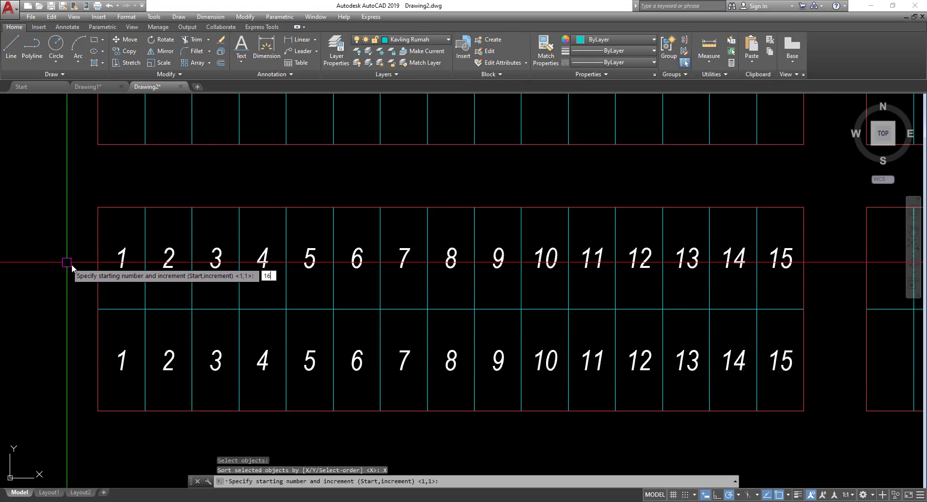
key("Return")
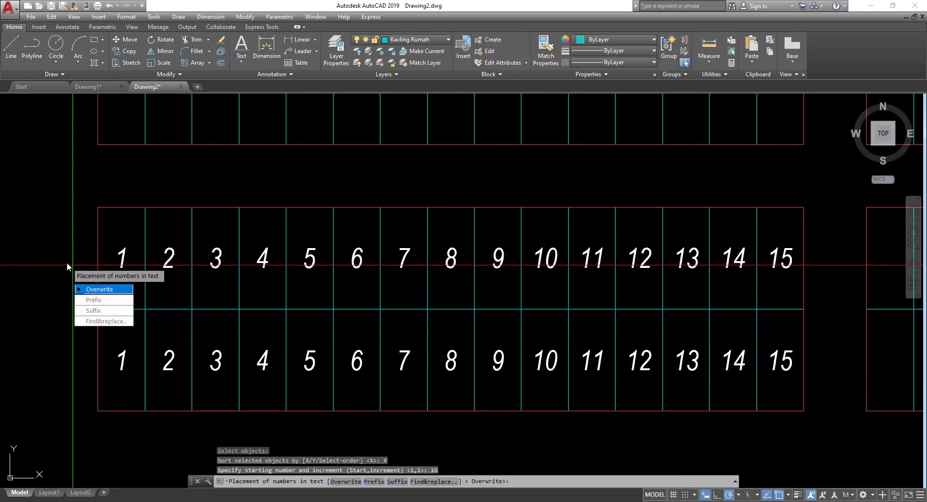
left_click(95, 290)
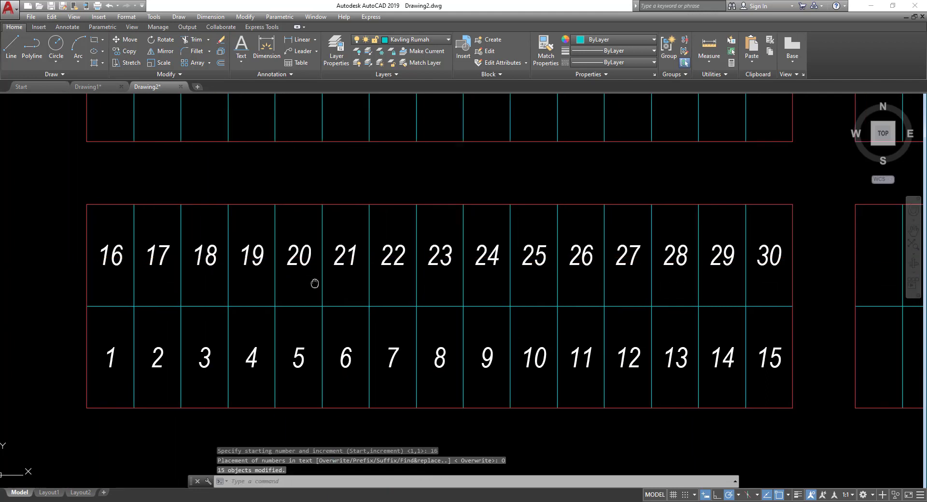
- Select all lot number texts in the lower-left block with Select Similar and set their text height to 2
mouse_move(315, 285)
middle_mouse_down()
mouse_move(424, 256)
mouse_move(205, 285)
mouse_move(186, 296)
middle_mouse_up()
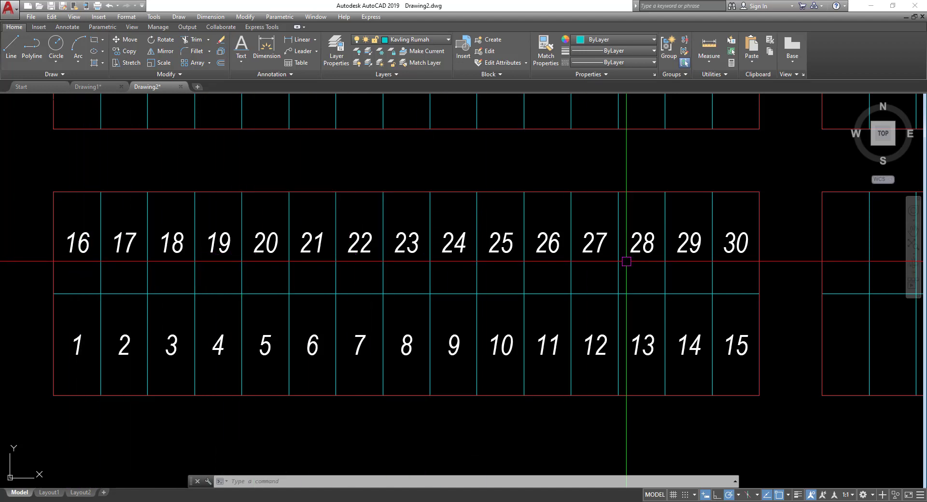
scroll(474, 270, "down", 4)
mouse_move(474, 271)
middle_mouse_down()
mouse_move(263, 308)
mouse_move(486, 290)
middle_mouse_up()
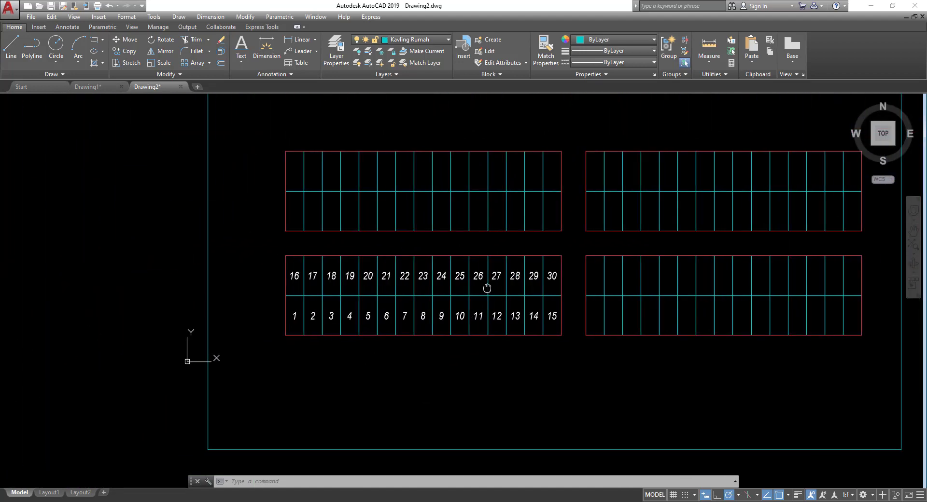
scroll(480, 315, "up", 3)
left_click_drag(480, 315, 489, 322)
scroll(310, 340, "up", 2)
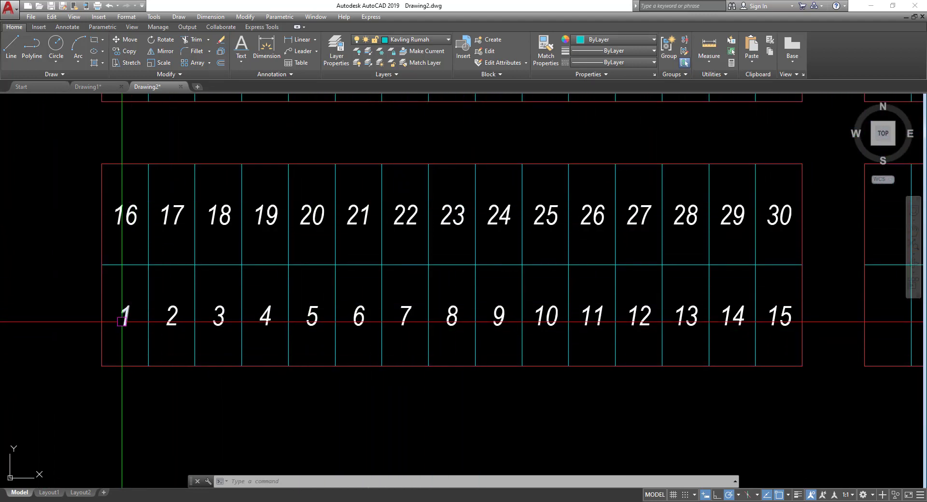
left_click(124, 316)
right_click(125, 316)
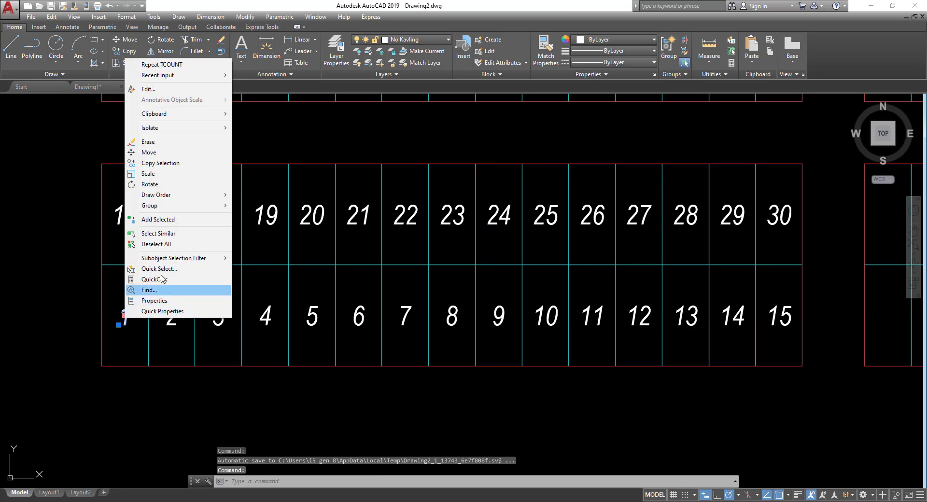
left_click(161, 233)
scroll(213, 242, "down", 4)
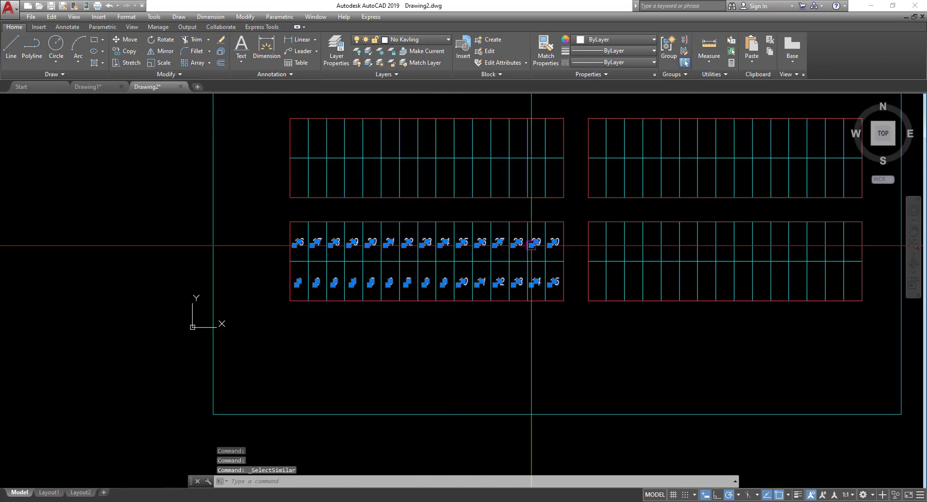
scroll(175, 303, "up", 2)
type("CH")
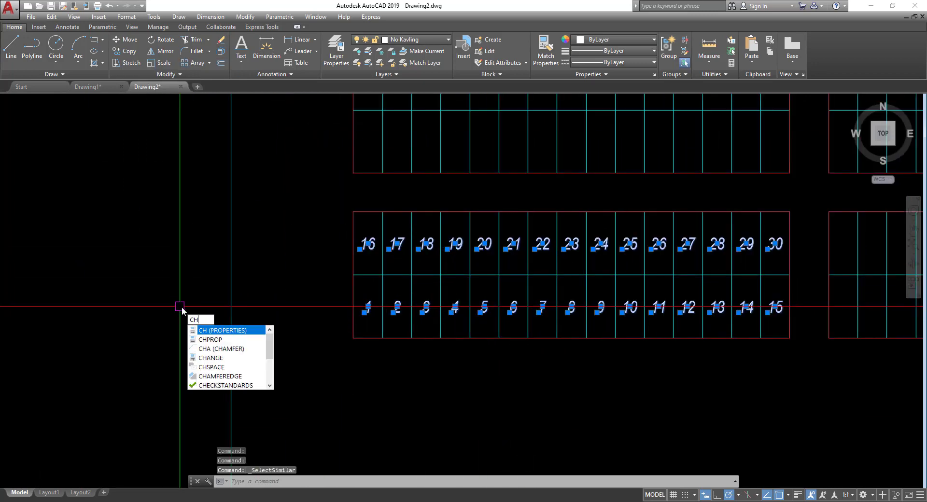
key("Return")
left_click(179, 280)
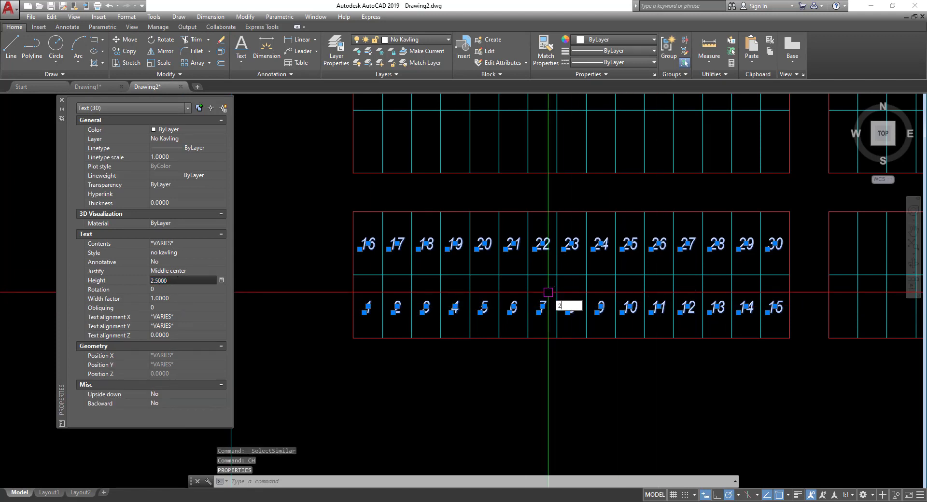
key("Return")
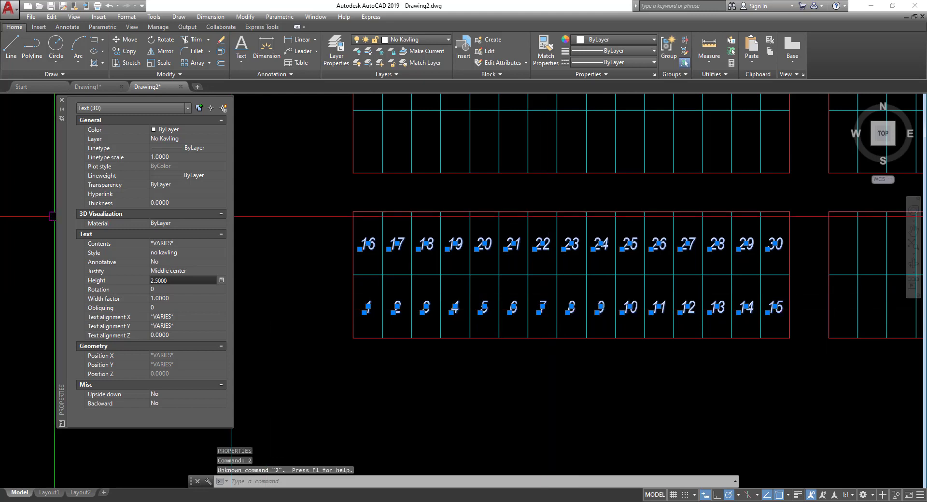
left_click(182, 279)
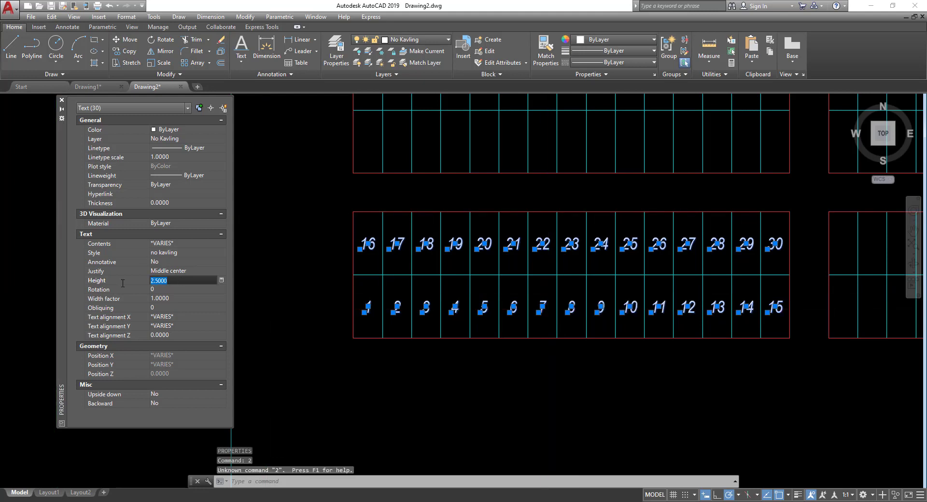
key("Return")
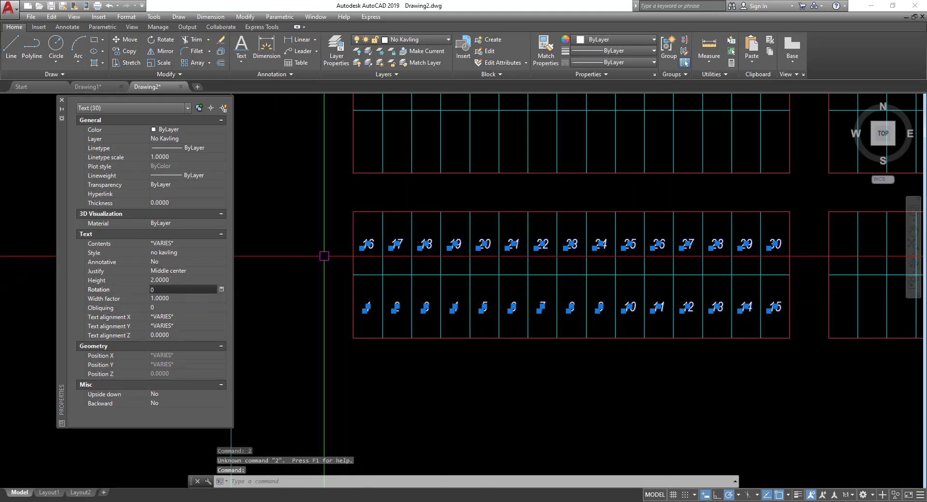
key("Escape")
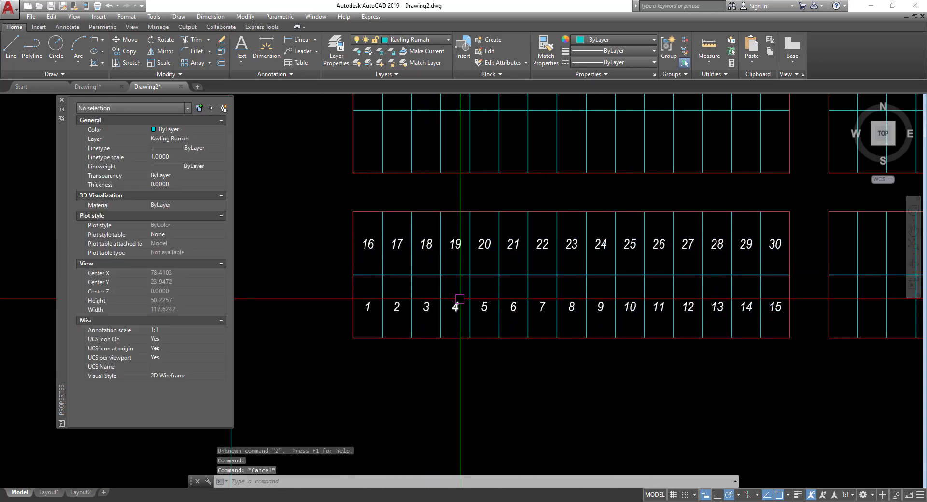
- Copy both rows of lot numbers from the lower-left block into the lower-right block, using the left end of the block's middle line as base point
middle_click_drag(455, 302, 416, 301)
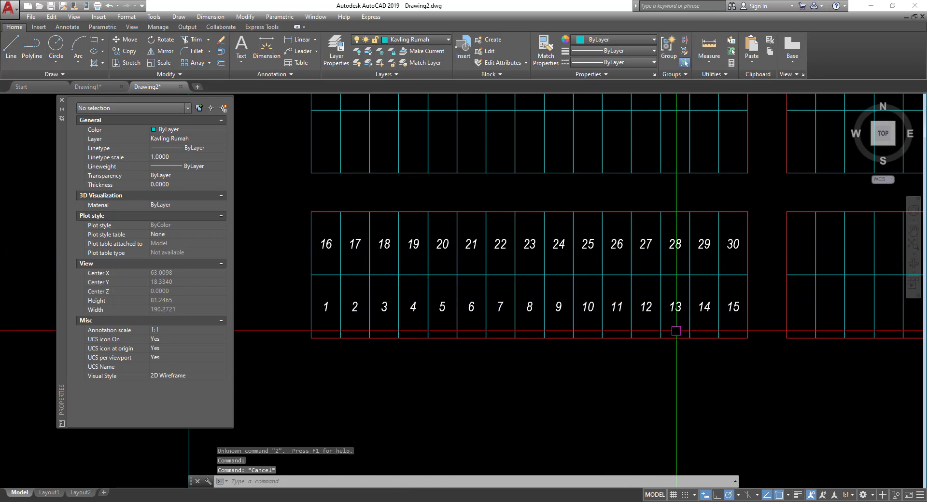
mouse_move(542, 340)
middle_mouse_down()
mouse_move(519, 346)
mouse_move(550, 398)
mouse_move(482, 393)
mouse_move(589, 396)
mouse_move(503, 393)
middle_mouse_up()
scroll(599, 377, "down", 3)
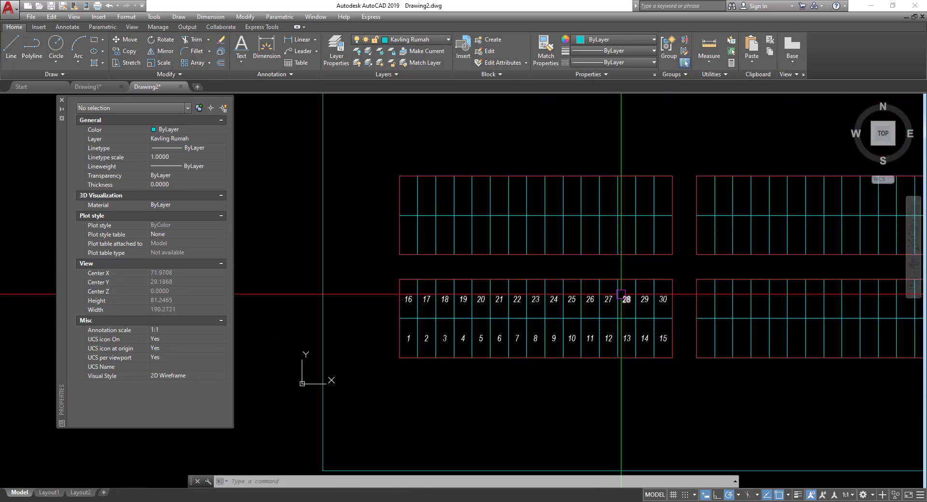
mouse_move(529, 358)
middle_mouse_down()
mouse_move(443, 323)
mouse_move(505, 323)
mouse_move(503, 356)
mouse_move(493, 353)
middle_mouse_up()
scroll(405, 366, "up", 2)
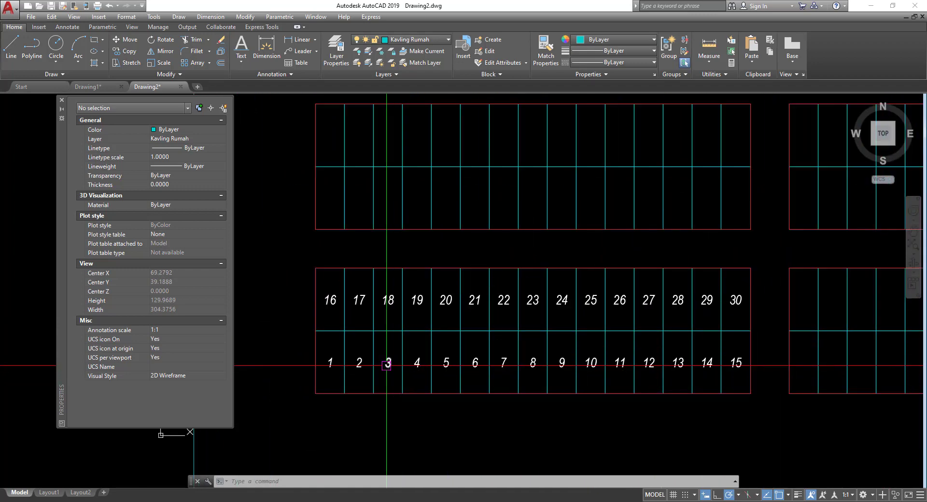
left_click(325, 346)
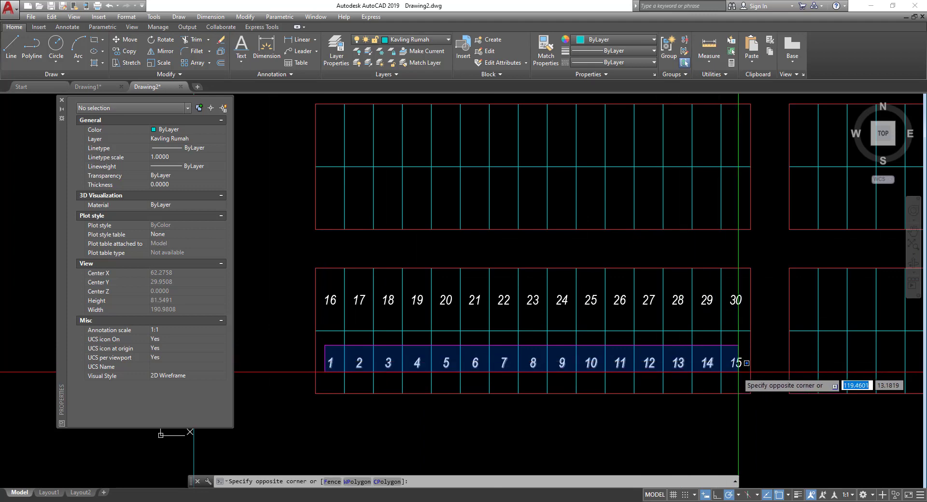
left_click(758, 366)
left_click(322, 286)
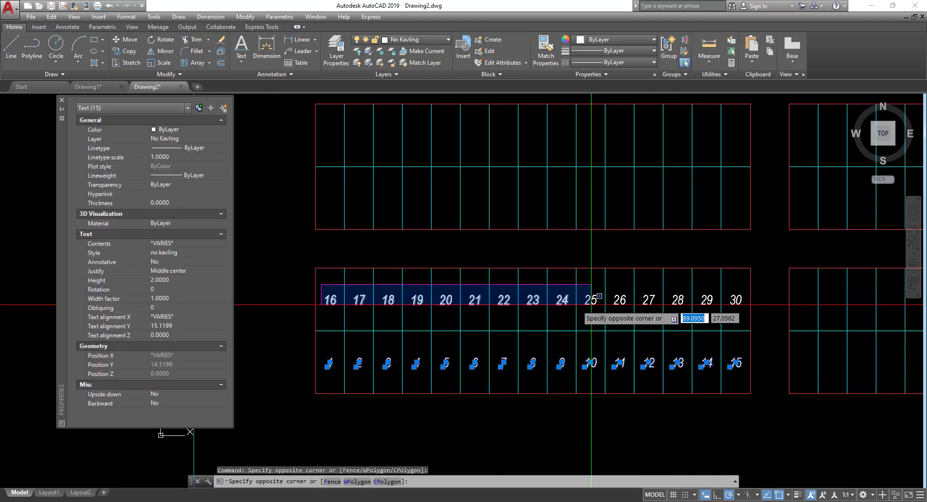
left_click(751, 316)
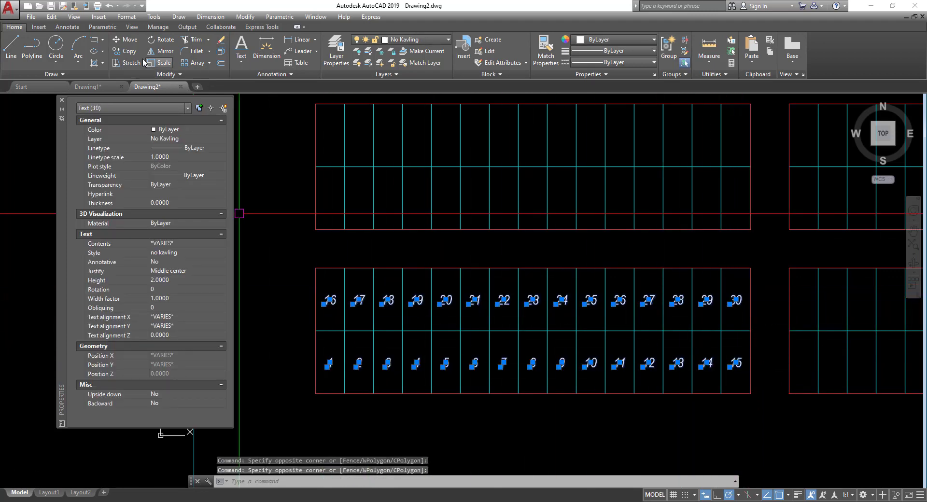
left_click(126, 51)
left_click(315, 331)
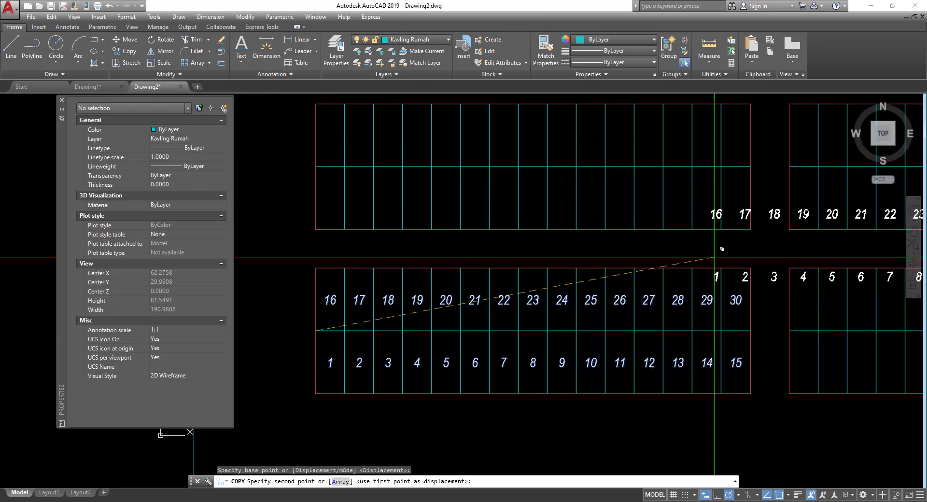
scroll(750, 327, "down", 2)
middle_click_drag(730, 324, 516, 274)
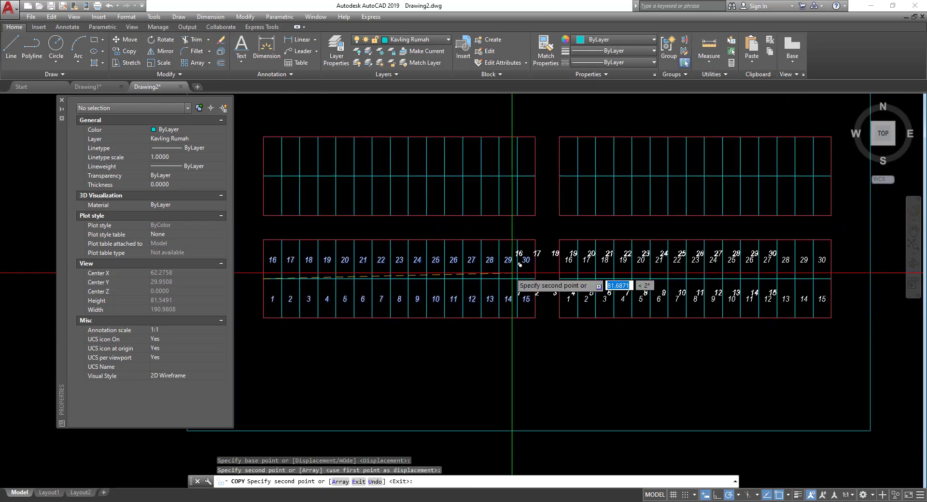
- Finish copying the plot numbers into the lower-right block and inspect the copied rows 1–15 and 16–30
key("Escape")
middle_click_drag(614, 325, 593, 325)
scroll(574, 318, "up", 2)
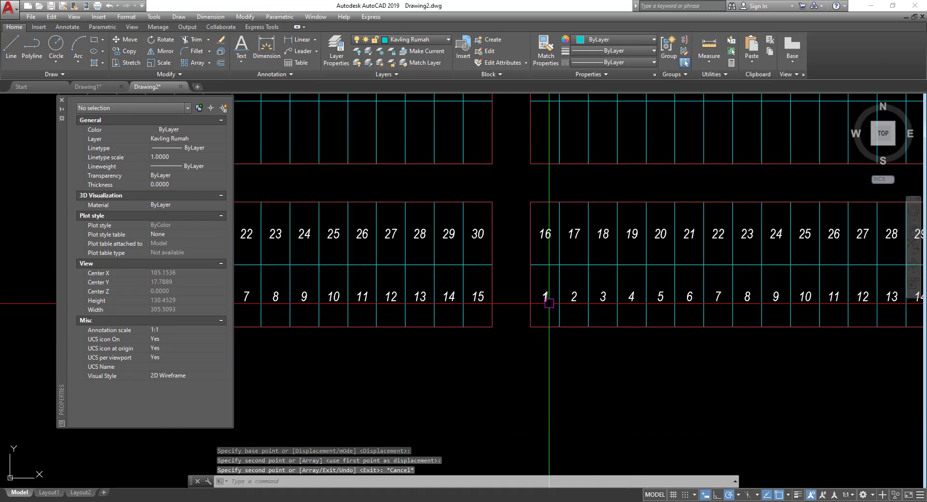
mouse_move(539, 284)
middle_mouse_down()
mouse_move(530, 309)
mouse_move(477, 328)
mouse_move(538, 338)
middle_mouse_up()
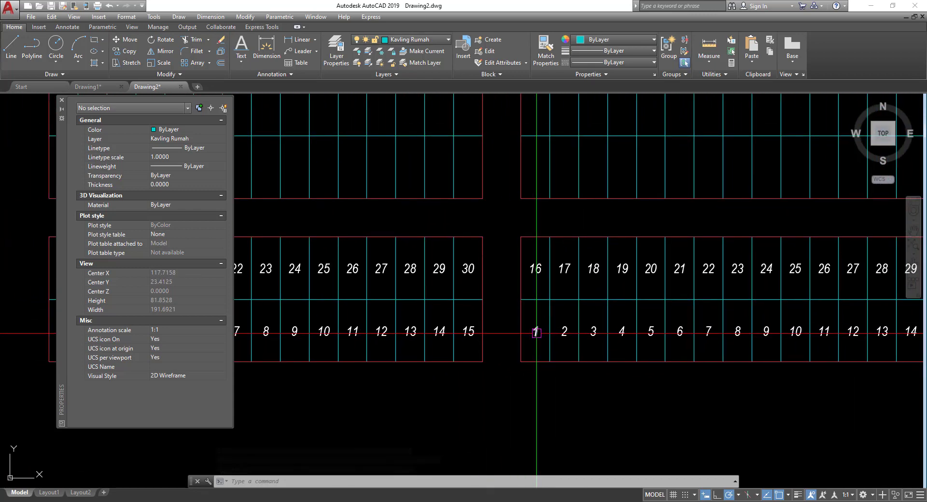
scroll(537, 338, "down", 4)
scroll(623, 336, "up", 4)
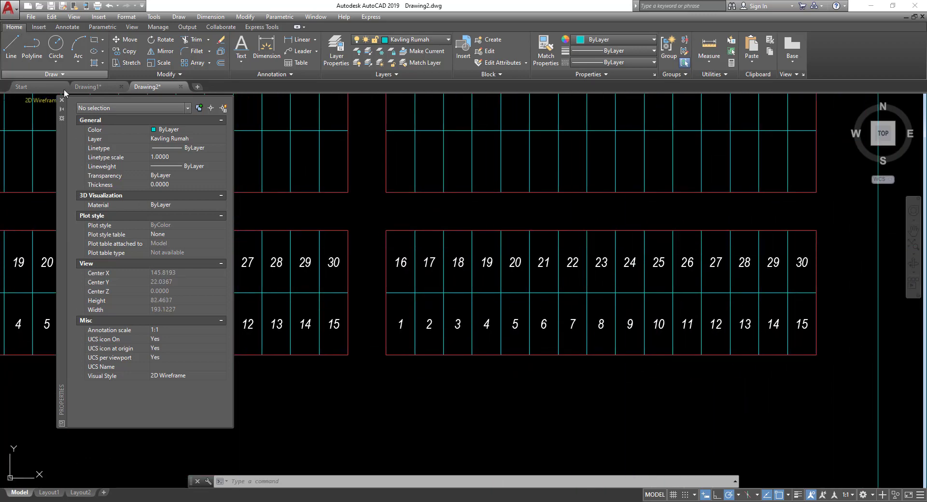
middle_click_drag(362, 321, 447, 330)
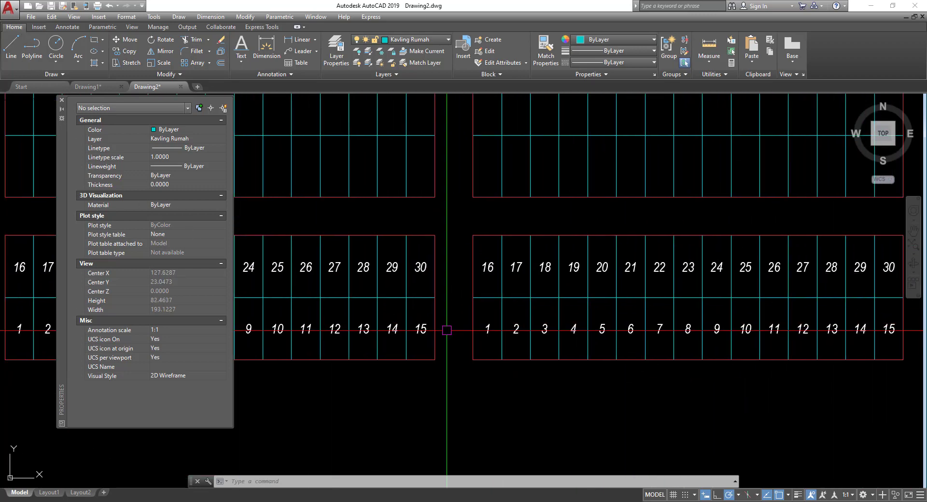
type("TCOUNT")
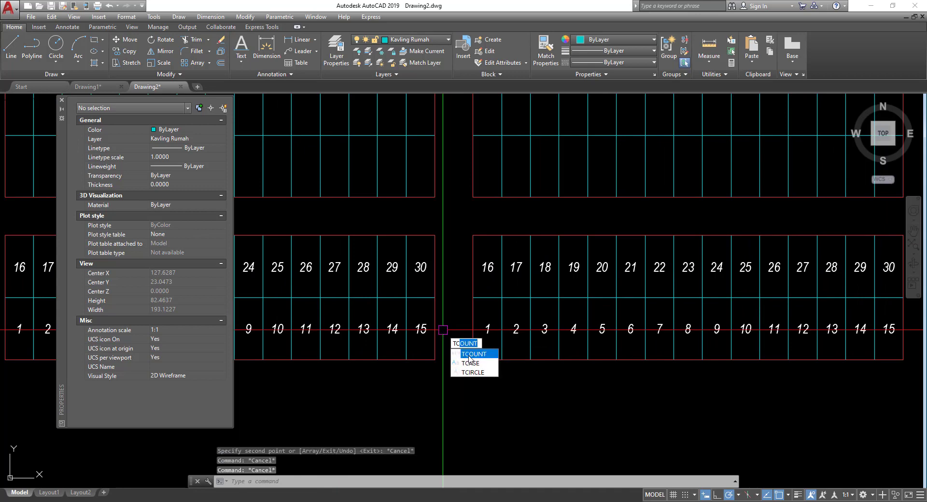
key("Return")
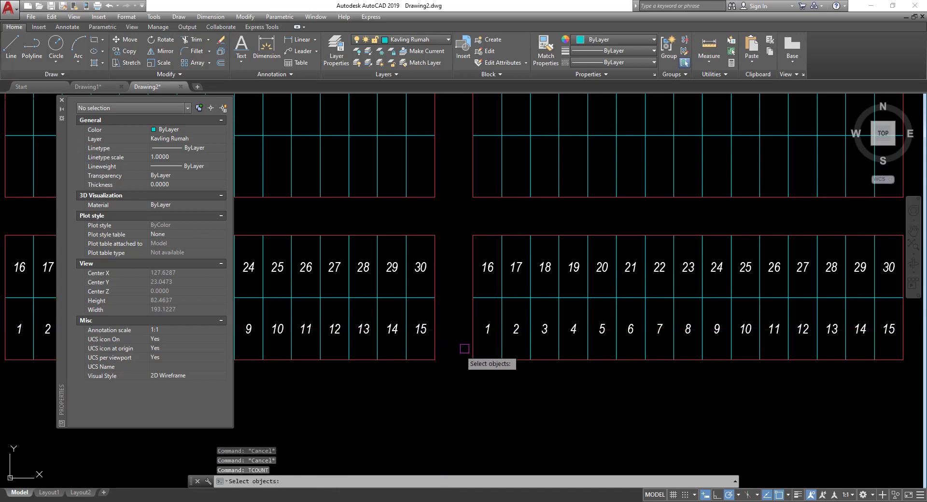
scroll(484, 268, "up", 2)
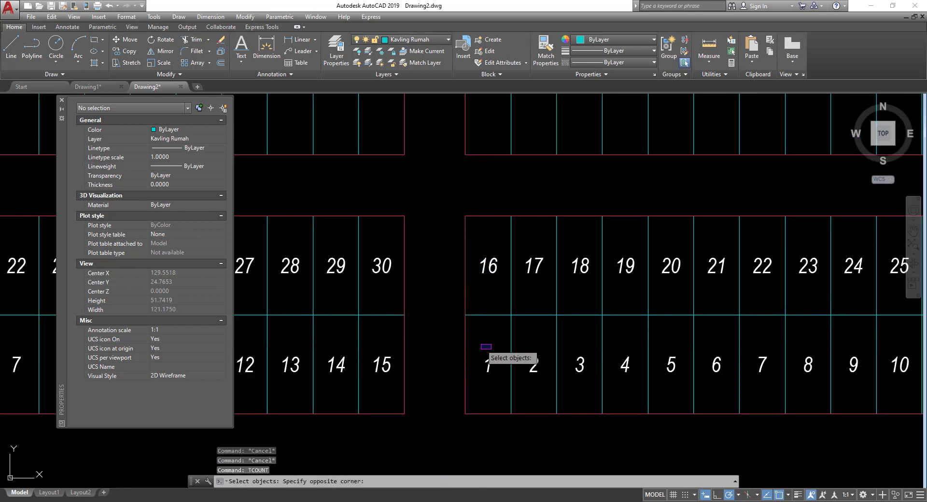
scroll(517, 350, "down", 3)
left_click(802, 367)
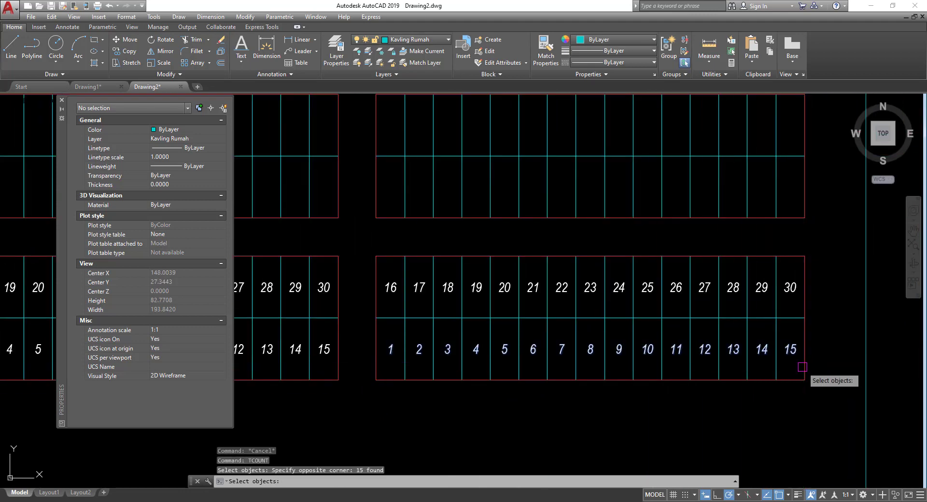
key("Return")
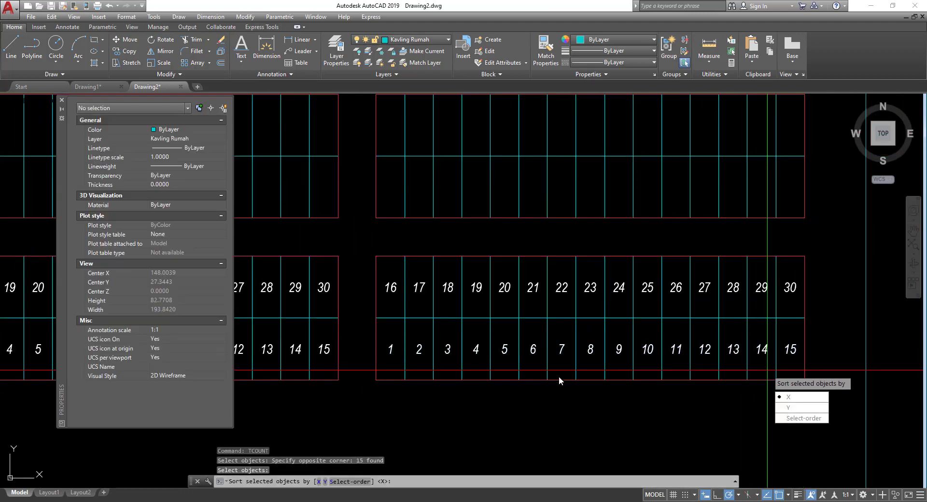
key("Escape")
key("Escape")
- Renumber both rows of plot numbers in the lower-right block with TCOUNT, sorted by X, starting at 31, using Overwrite placement
type("tc")
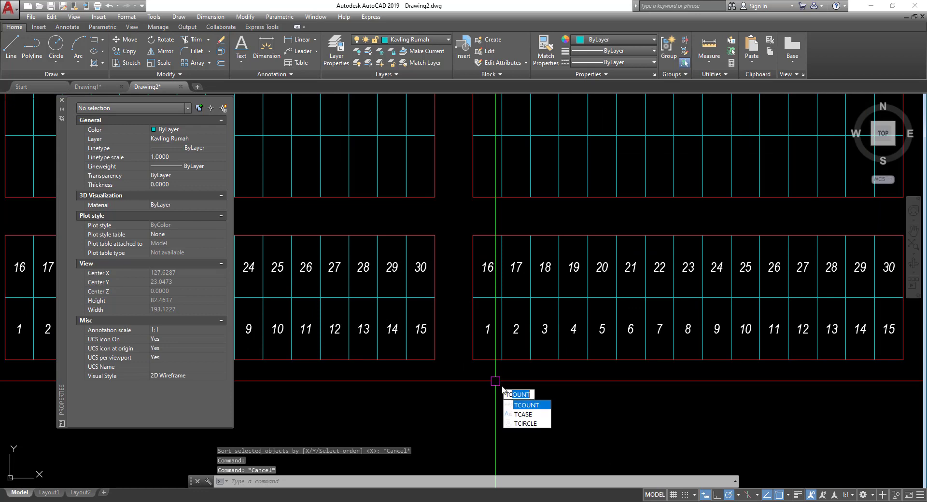
left_click(535, 405)
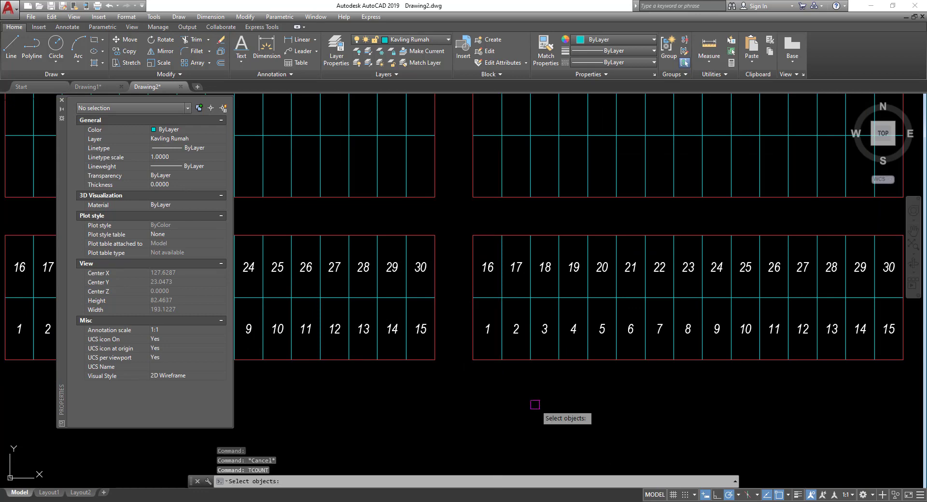
left_click(480, 312)
left_click(899, 346)
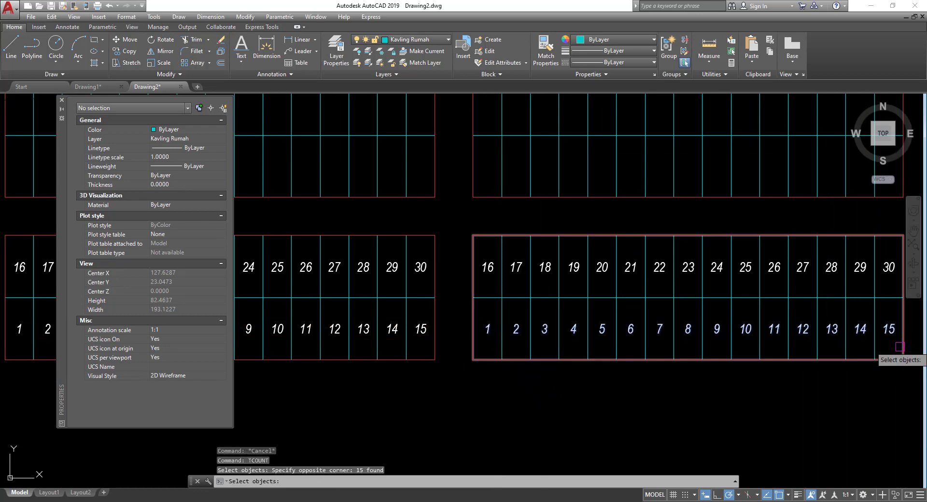
left_click(479, 250)
middle_click_drag(645, 285, 469, 309)
left_click(723, 307)
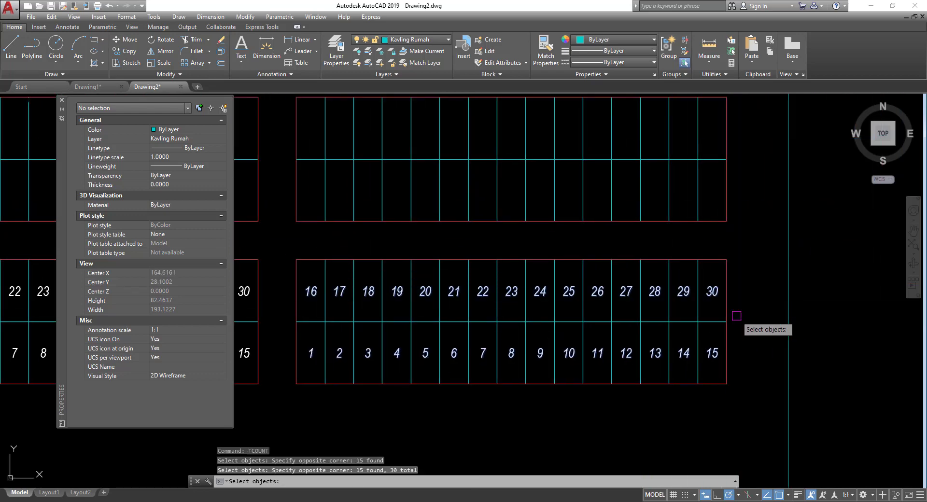
key("Return")
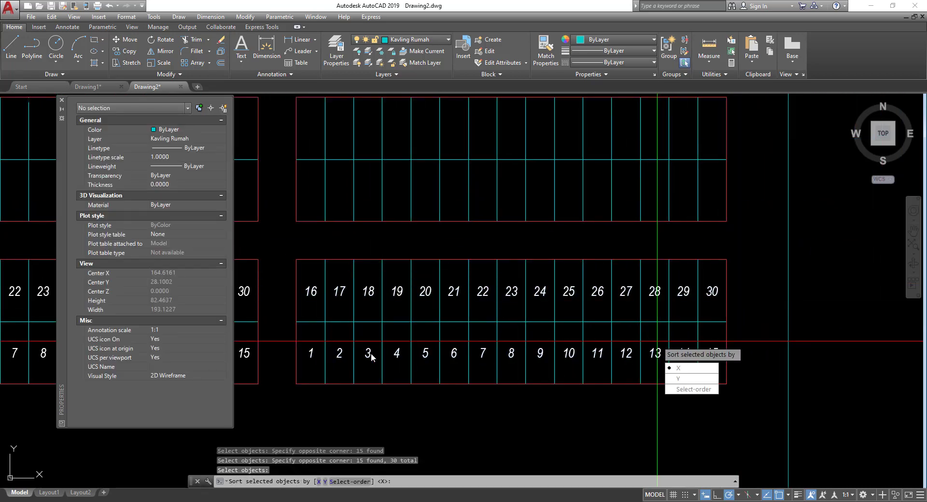
left_click(692, 373)
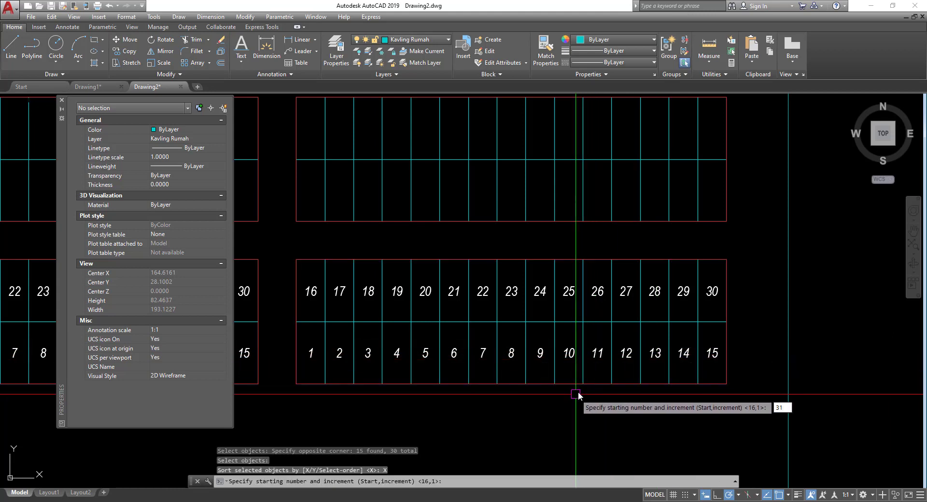
key("Return")
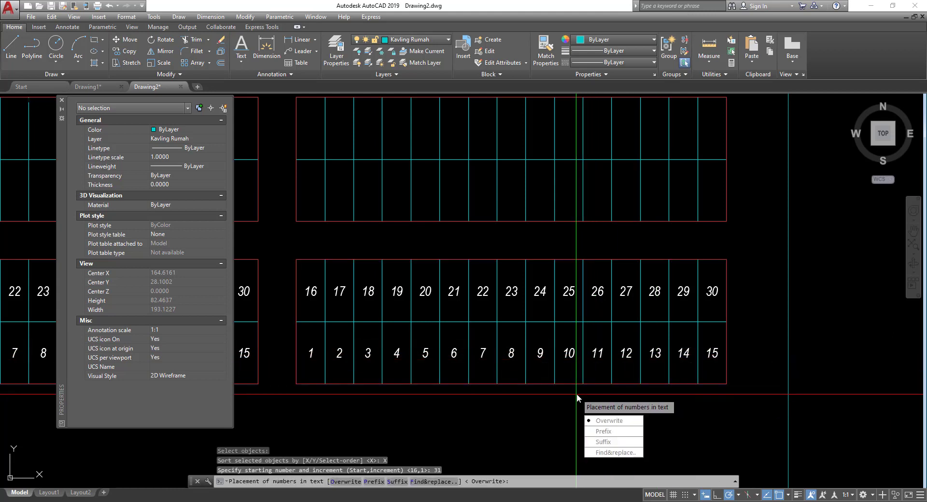
left_click(613, 421)
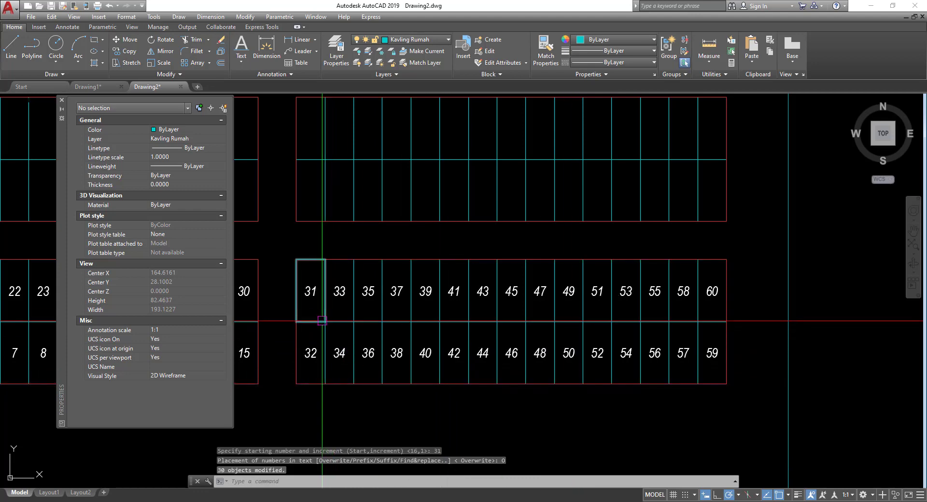
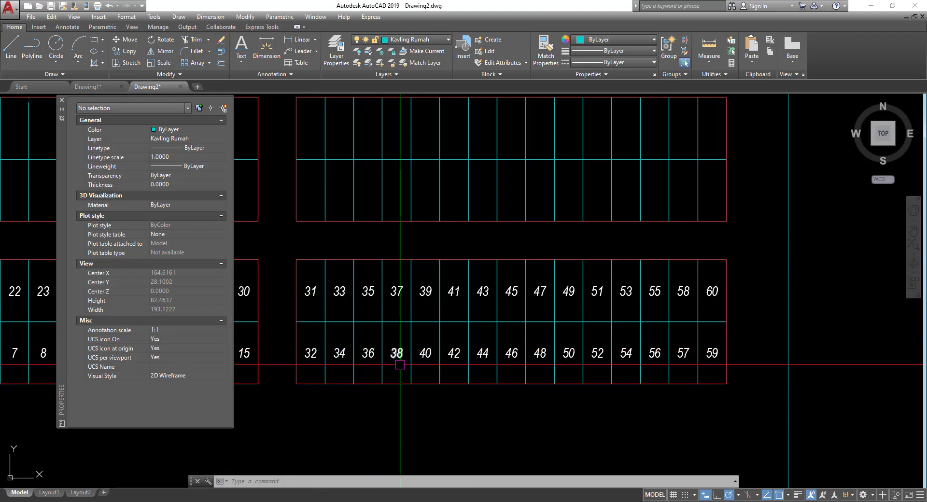
- Copy the number row 16–30 from the lower-left block into the lower row of the upper-left block, aligned to the plot corners
scroll(507, 348, "down", 5)
scroll(509, 342, "up", 2)
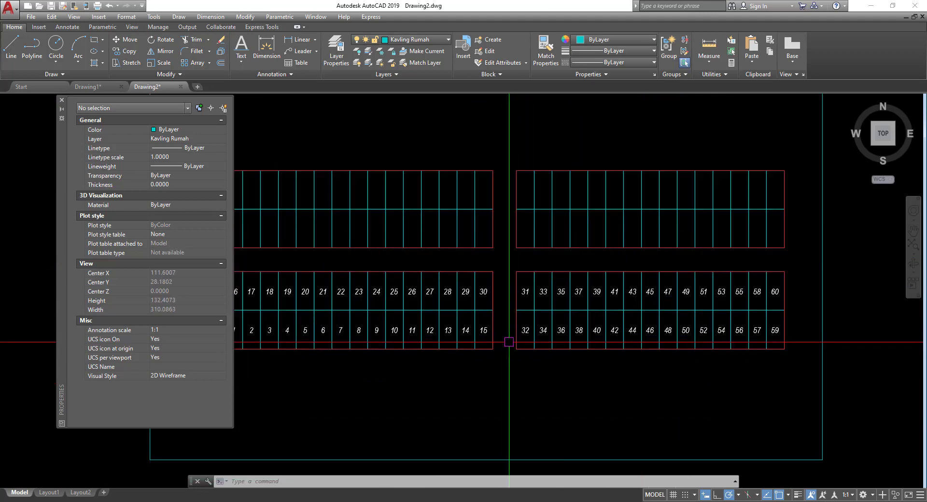
middle_click_drag(509, 342, 622, 344)
scroll(367, 297, "up", 2)
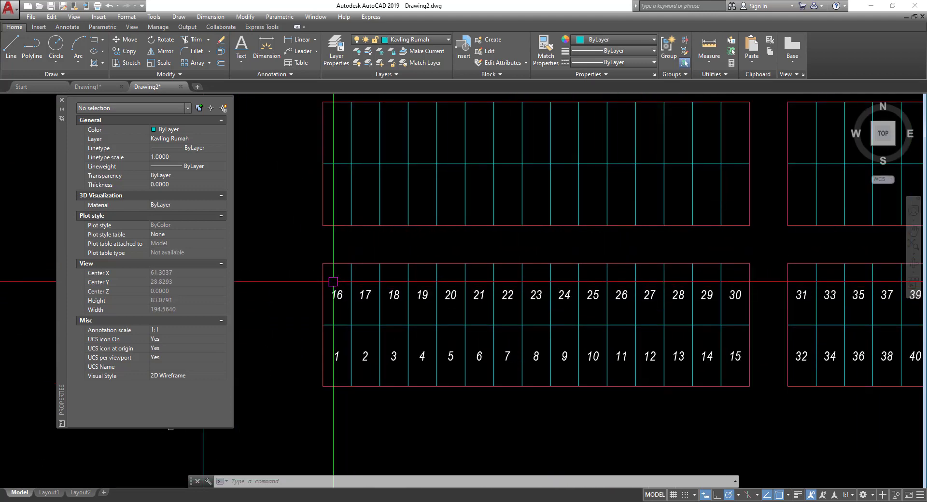
left_click_drag(322, 280, 765, 313)
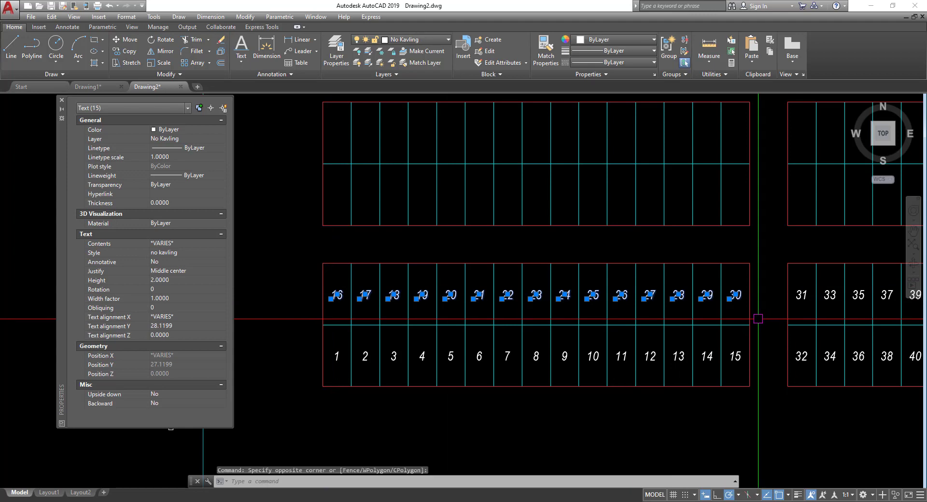
type("co")
key("Return")
left_click(323, 325)
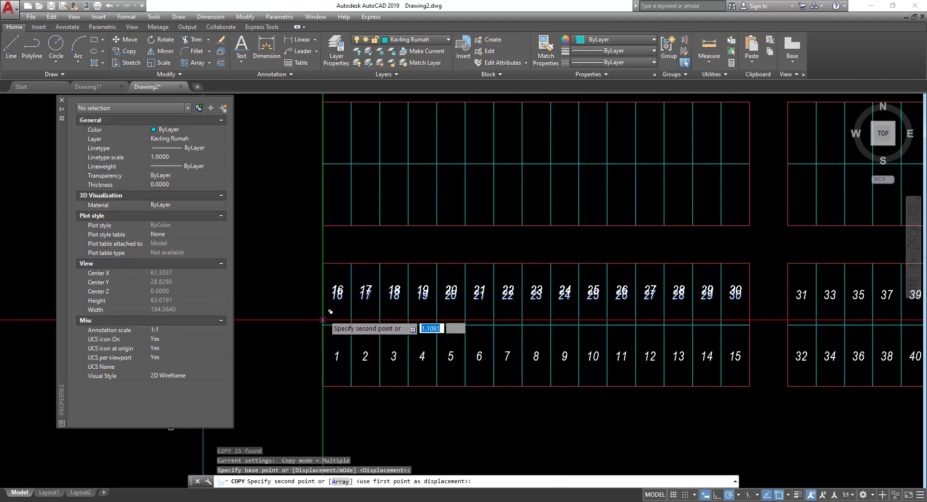
left_click(323, 225)
key("Escape")
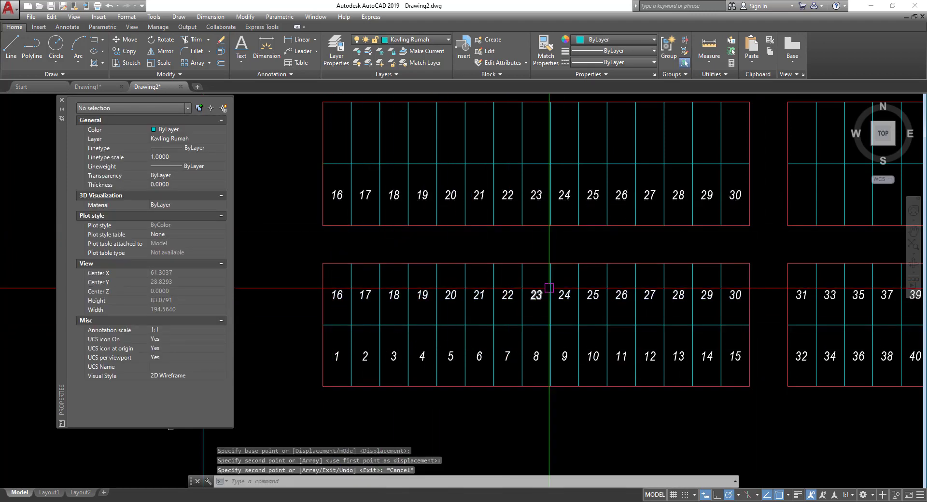
- Renumber the copied row in the upper-left block with TCOUNT, sorted by X, starting at 31, using Overwrite placement
middle_click_drag(521, 278, 497, 296)
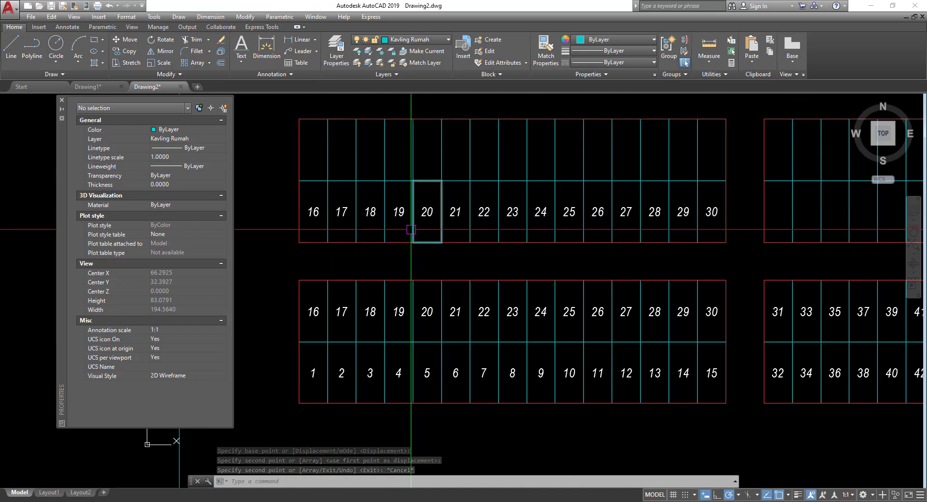
type("tc")
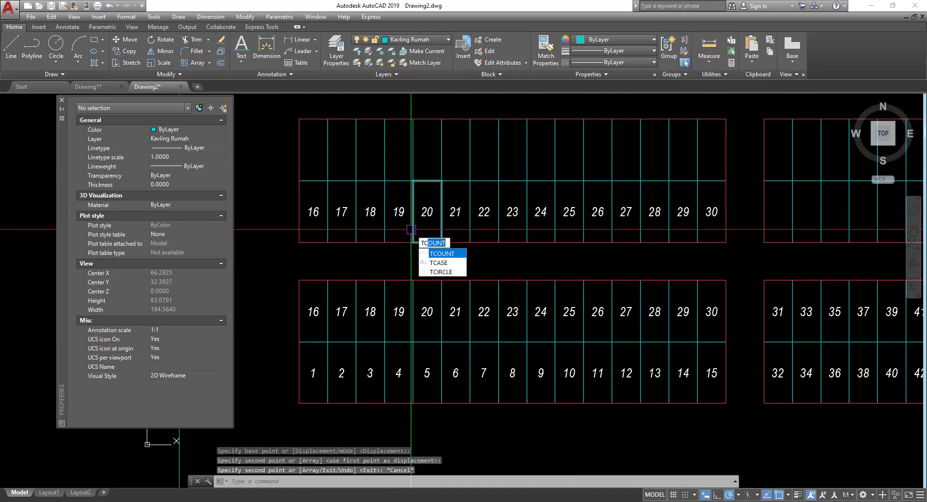
key("Return")
left_click_drag(279, 194, 728, 232)
key("Return")
key("Return")
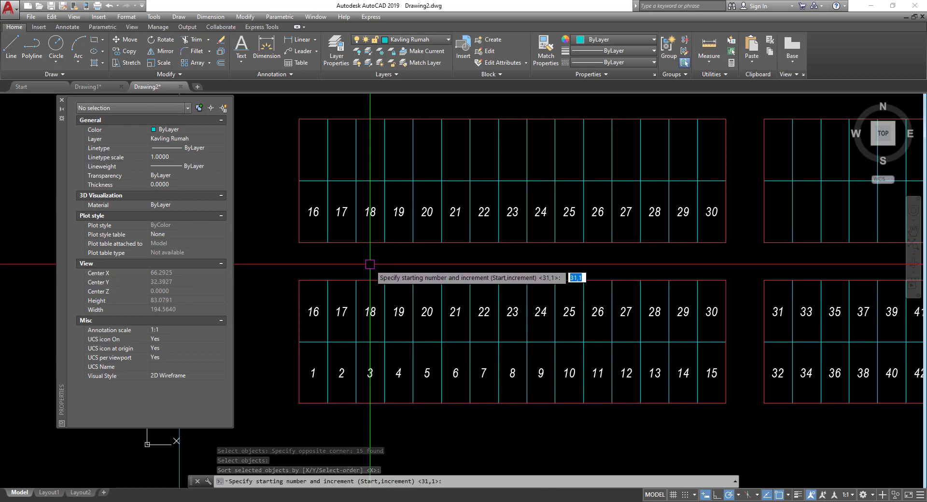
key("Return")
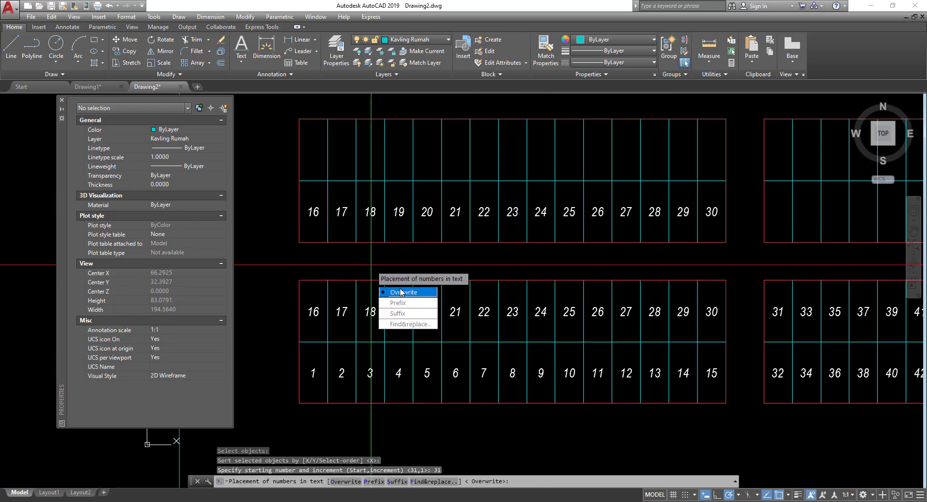
left_click(404, 293)
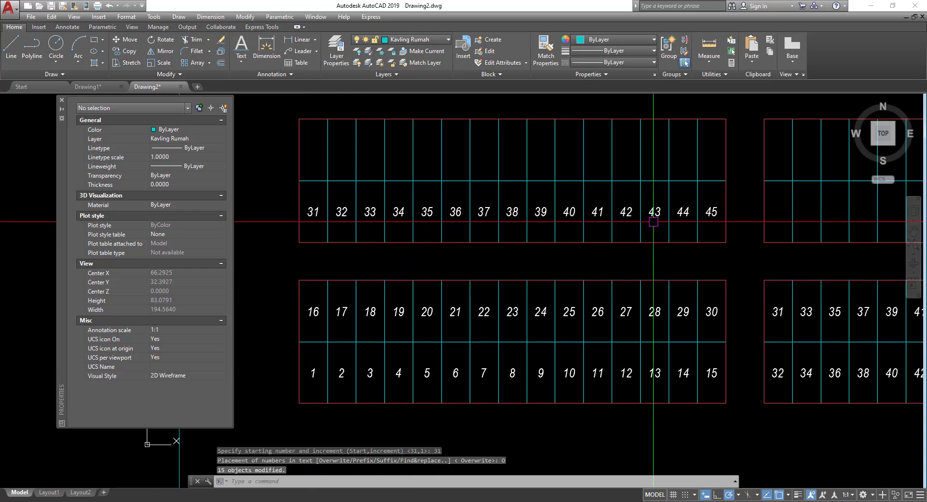
- Stretch the top edge of the outer site boundary upward to make room above the plot blocks
scroll(689, 213, "down", 4)
middle_click_drag(504, 275, 575, 273)
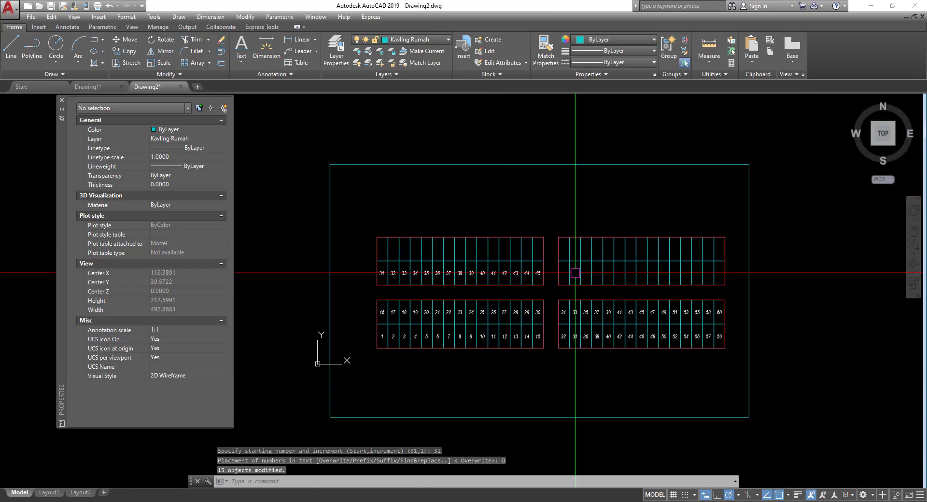
middle_click_drag(579, 208, 576, 245)
left_click(575, 235)
left_click(532, 157)
mouse_move(539, 200)
middle_mouse_down()
mouse_move(544, 242)
mouse_move(524, 177)
middle_mouse_up()
left_click(541, 245)
left_click(542, 122)
key("Escape")
- Copy the unnumbered upper-right plot block to the empty area right of the site boundary, using its lower-left corner as base point
left_click(508, 234)
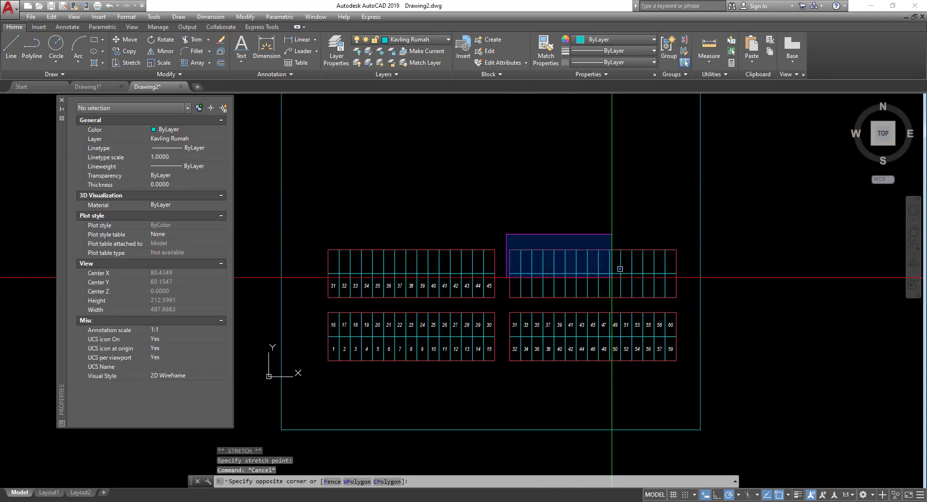
left_click(681, 303)
type("co")
key("Return")
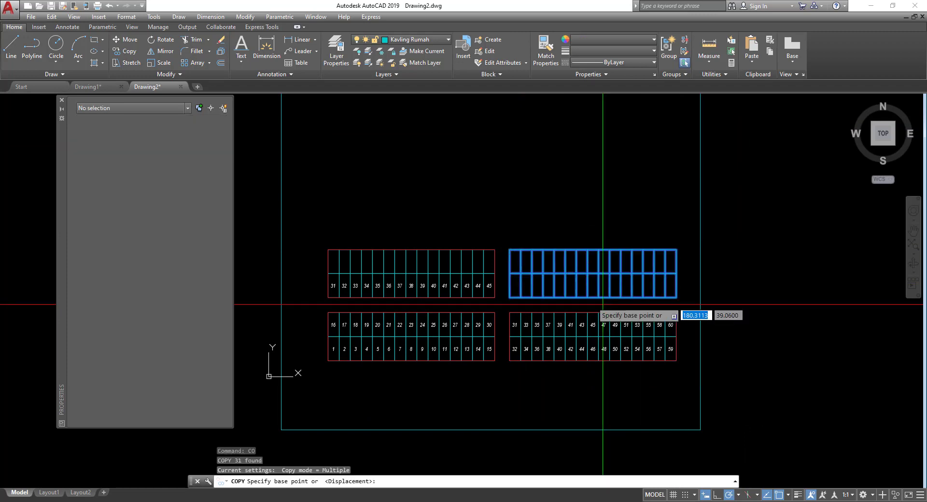
left_click(510, 298)
scroll(523, 290, "down", 2)
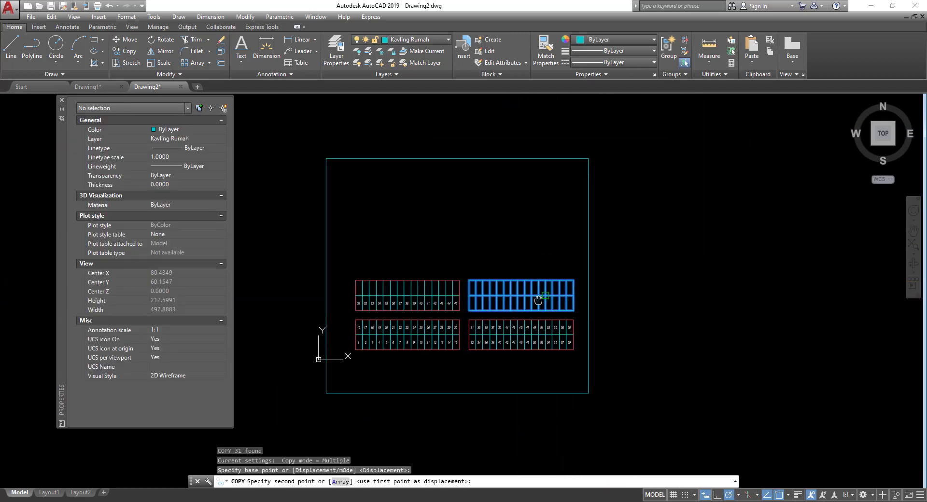
left_click(634, 251)
key("Escape")
- Rotate the copied plot block right of the site boundary about its centre so it stands vertically
left_click(777, 289)
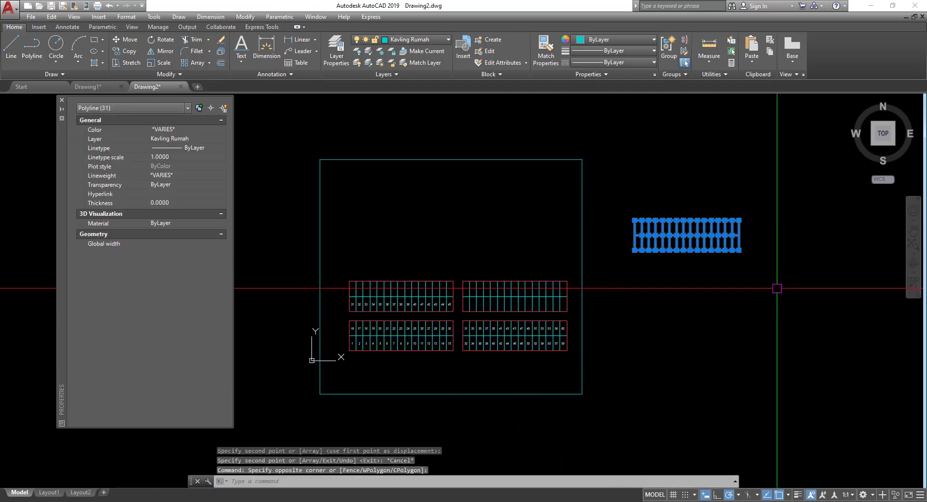
type("ro")
key("Return")
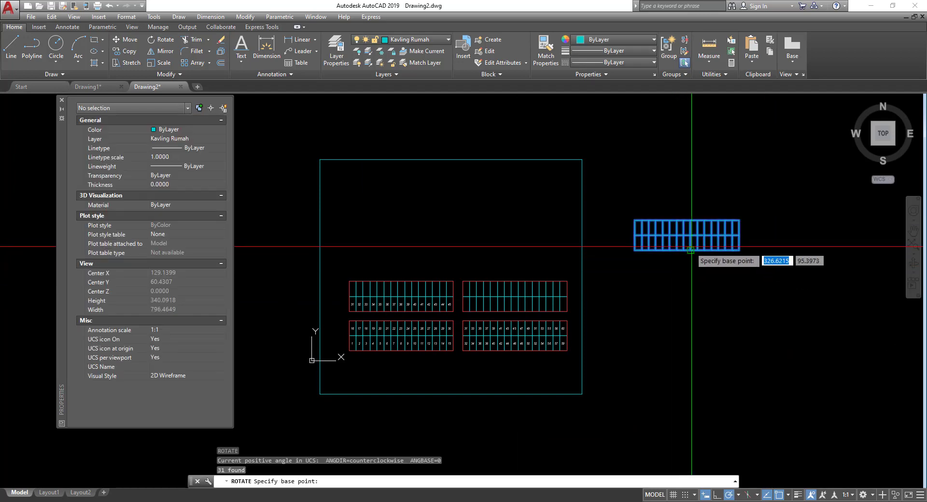
left_click(690, 235)
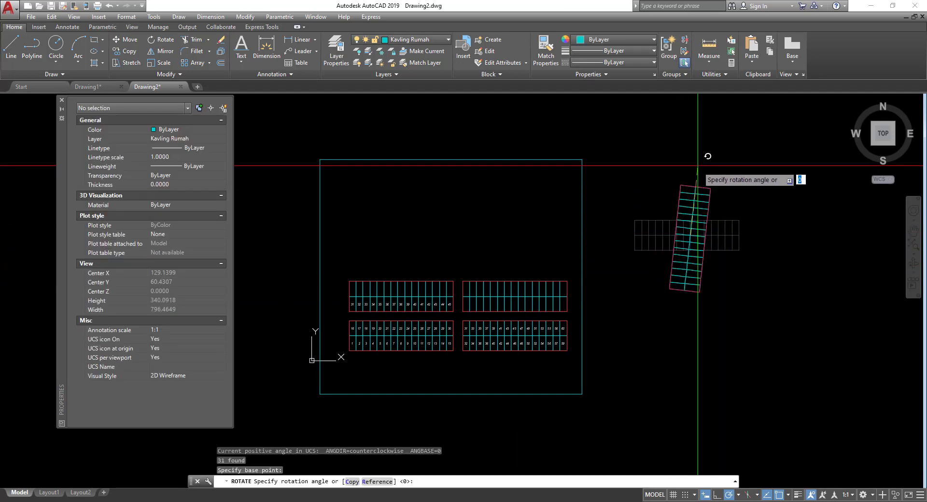
left_click(691, 164)
scroll(620, 288, "up", 2)
middle_click_drag(633, 288, 627, 305)
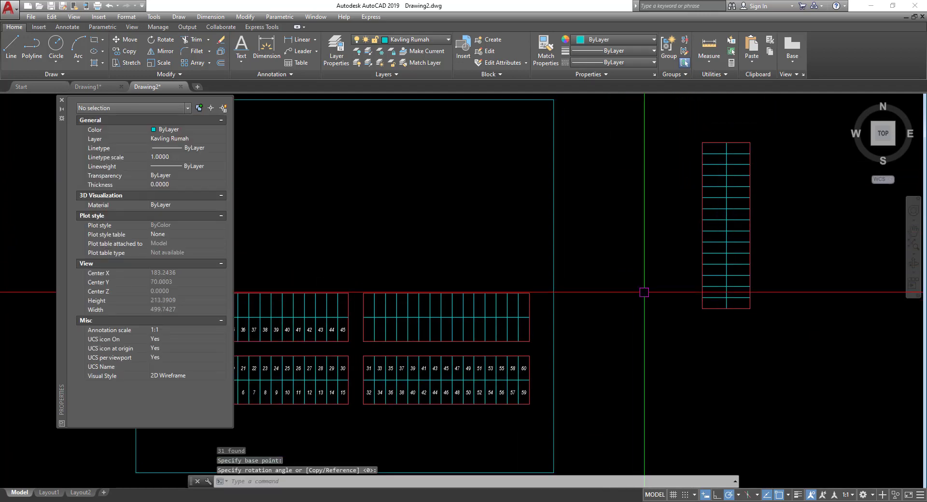
- Draw a horizontal construction line (XLINE) through the top-right corner of the unnumbered upper-right plot block
scroll(638, 268, "down", 2)
middle_click_drag(638, 273, 661, 284)
type("xl")
key("Return")
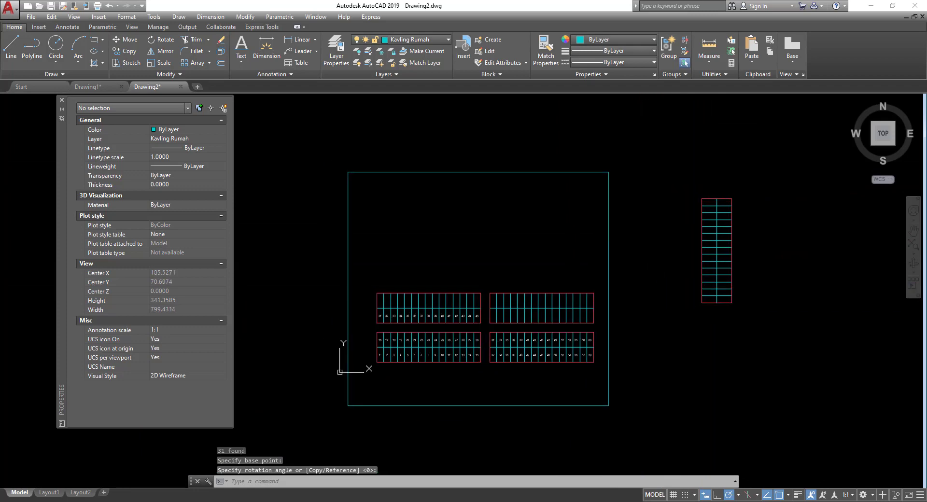
type("h")
key("Return")
scroll(611, 307, "up", 4)
left_click(566, 270)
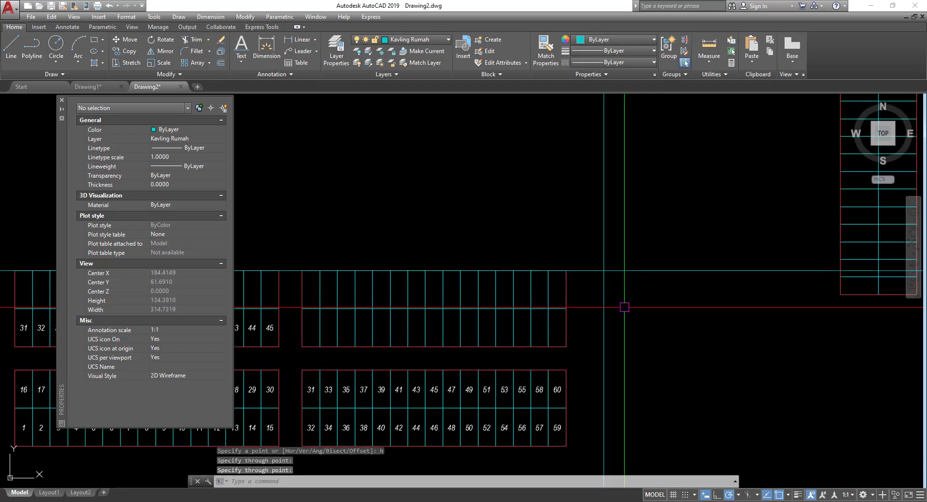
key("Escape")
type("p")
key("Return")
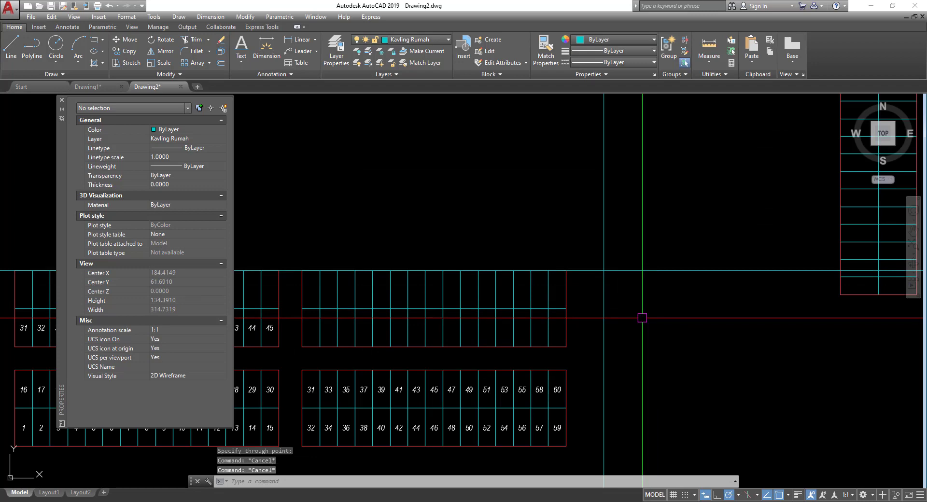
- Offset the horizontal construction line upward by 7
type("o")
key("Return")
type("7")
key("Return")
left_click(655, 273)
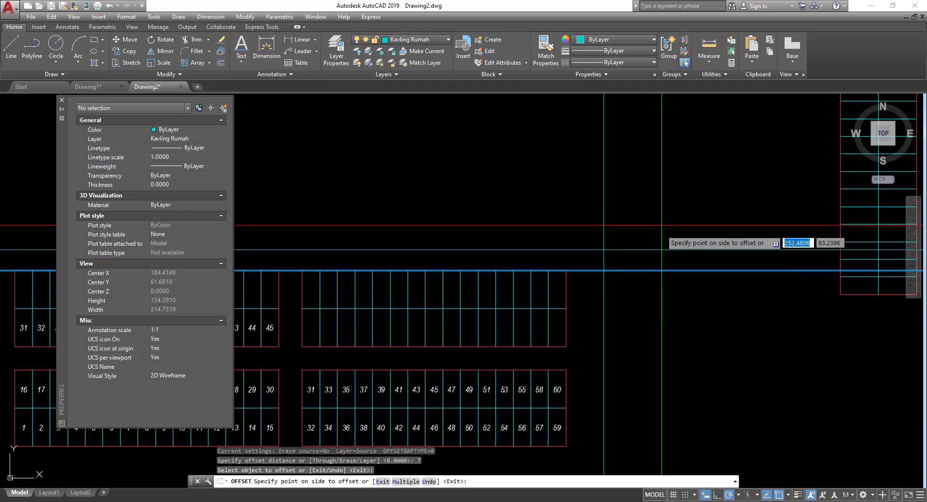
left_click(661, 226)
scroll(668, 265, "down", 2)
key("Escape")
left_click(673, 266)
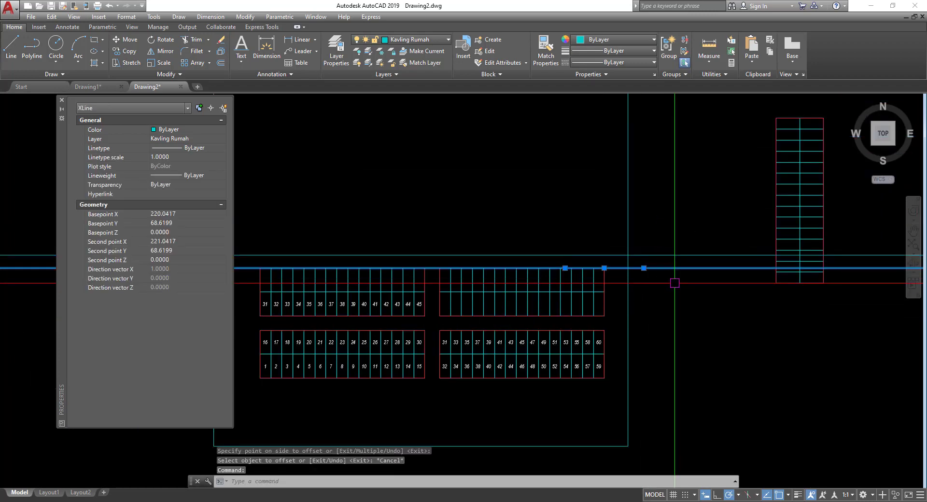
key("Escape")
- Copy the vertical plot block by its lower-left corner onto the offset line, aligned with the upper-right block's left edge
middle_click_drag(745, 170, 701, 208)
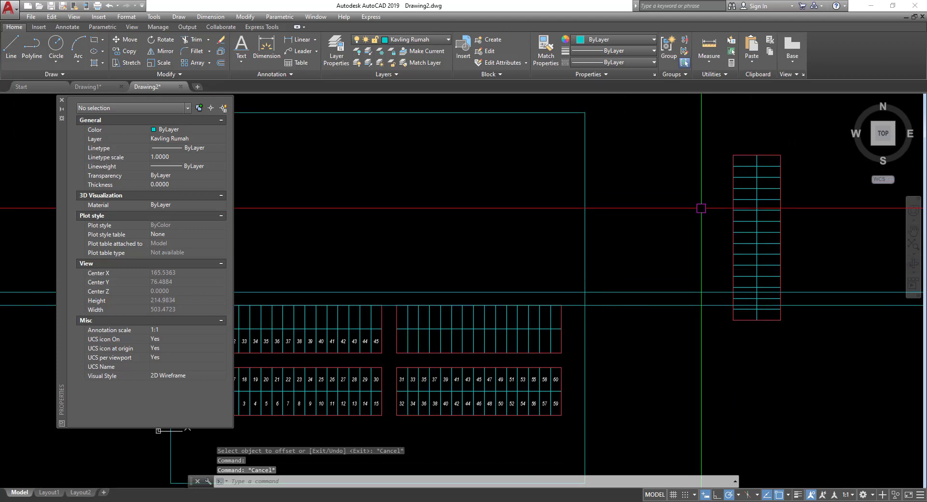
left_click(702, 146)
left_click(799, 345)
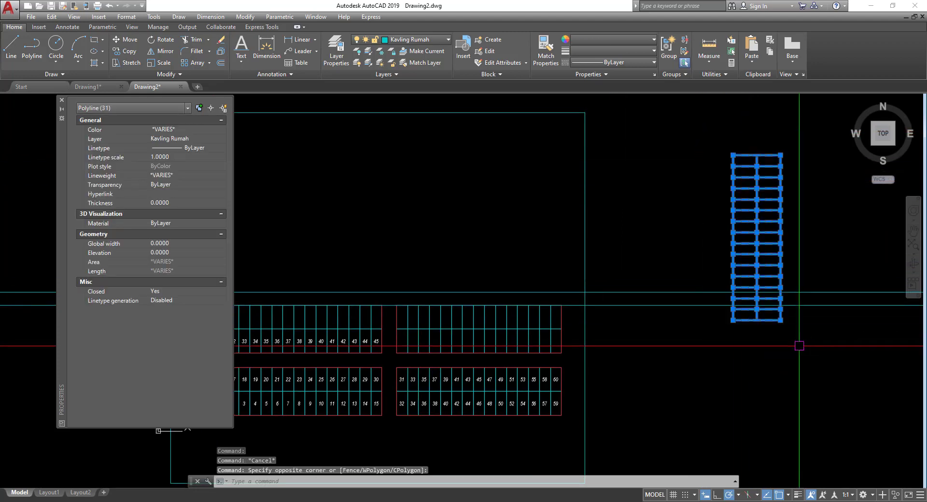
type("co")
key("Return")
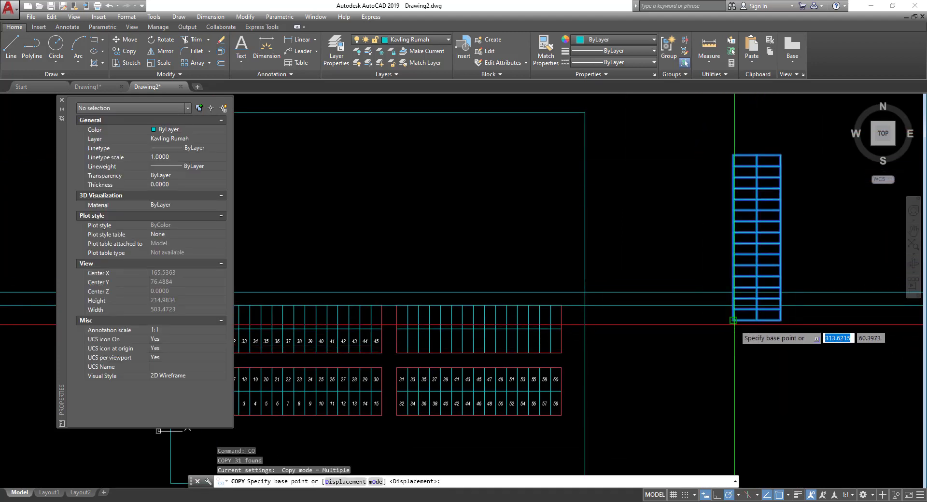
left_click(733, 320)
scroll(555, 289, "up", 3)
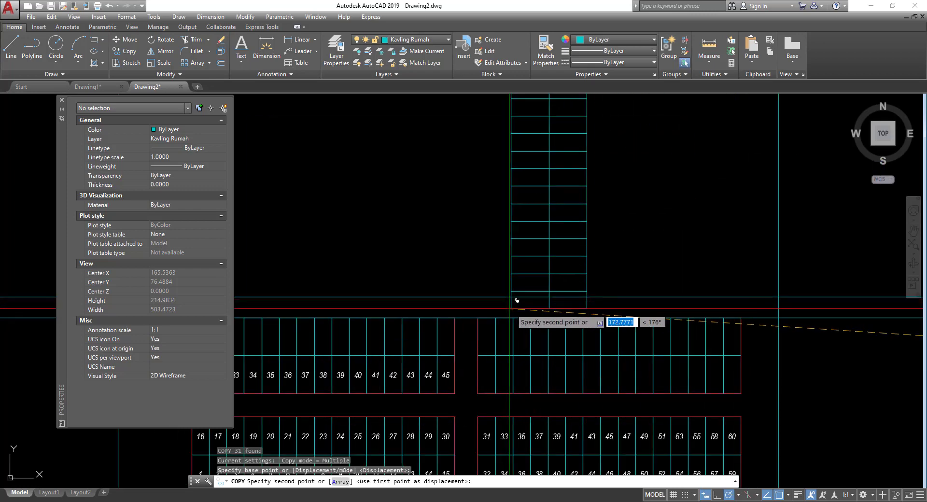
left_click(479, 297)
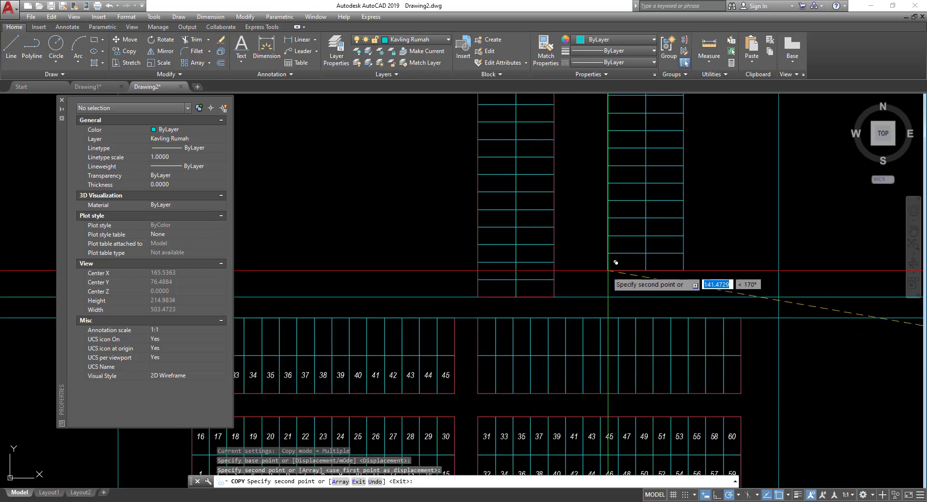
- Place two more copies of the vertical block along the offset line, spaced to the right of the first one
scroll(617, 263, "down", 4)
scroll(662, 273, "up", 2)
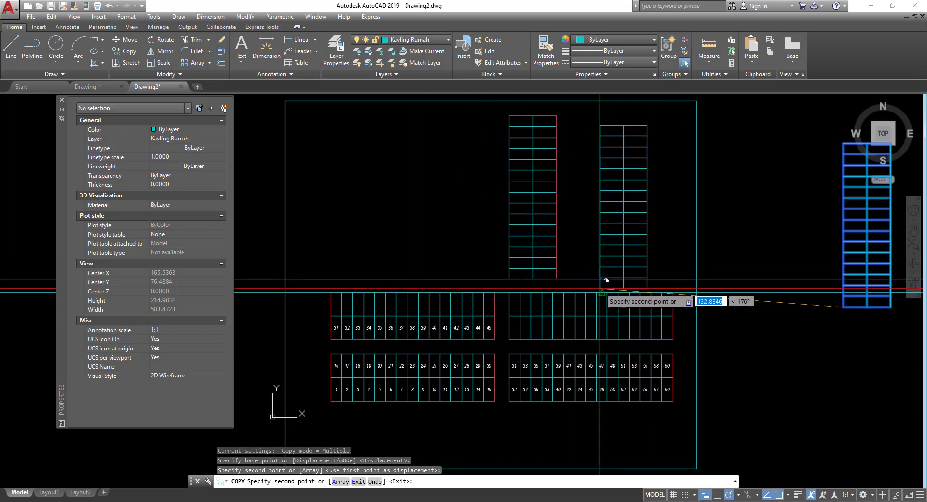
scroll(591, 288, "up", 2)
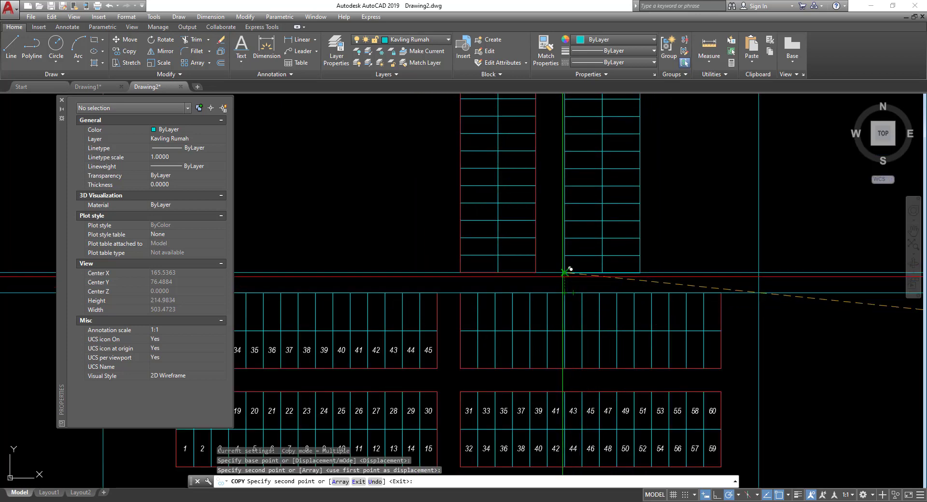
left_click(565, 273)
middle_click_drag(407, 284, 597, 278)
scroll(511, 290, "down", 2)
scroll(646, 271, "up", 2)
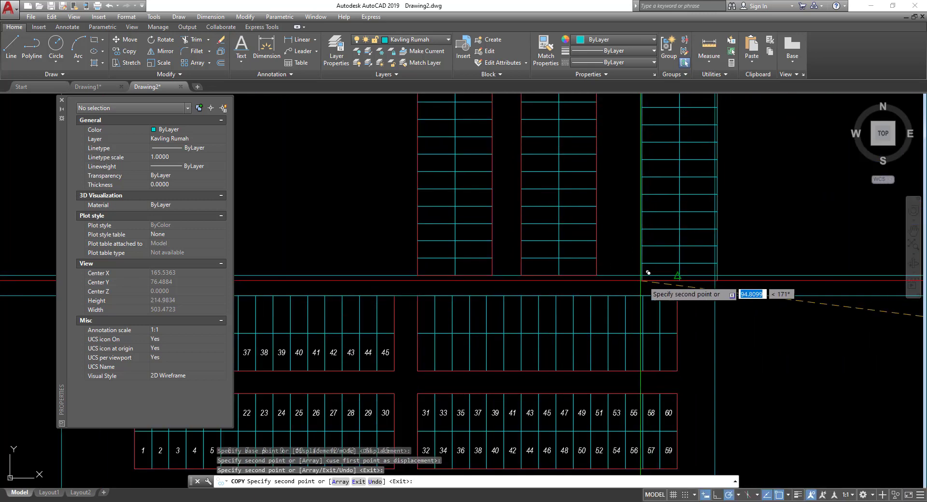
scroll(634, 274, "up", 2)
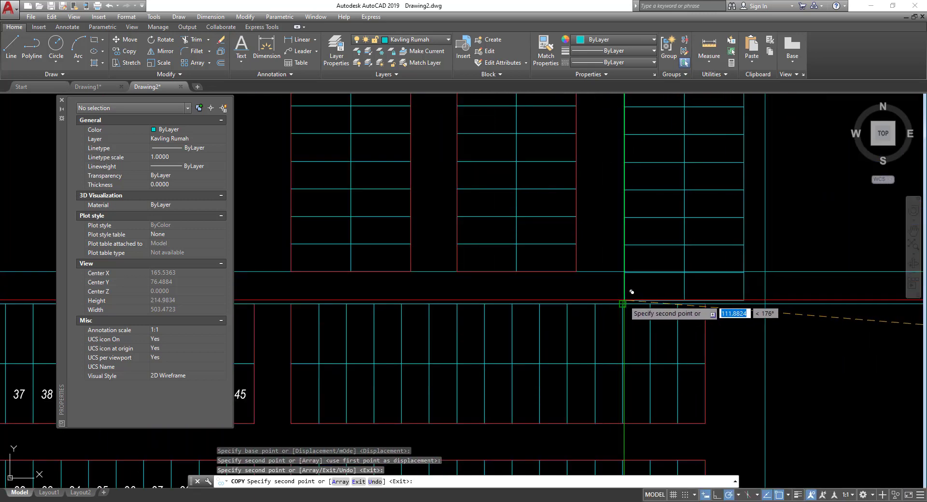
scroll(623, 272, "down", 6)
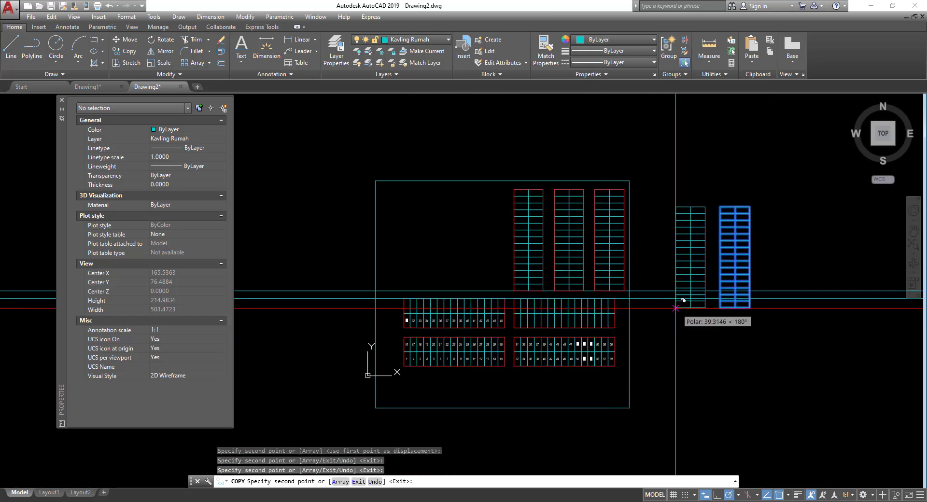
key("Escape")
- Erase the two horizontal construction lines between the vertical and horizontal plot blocks
scroll(676, 306, "up", 2)
left_click(662, 253)
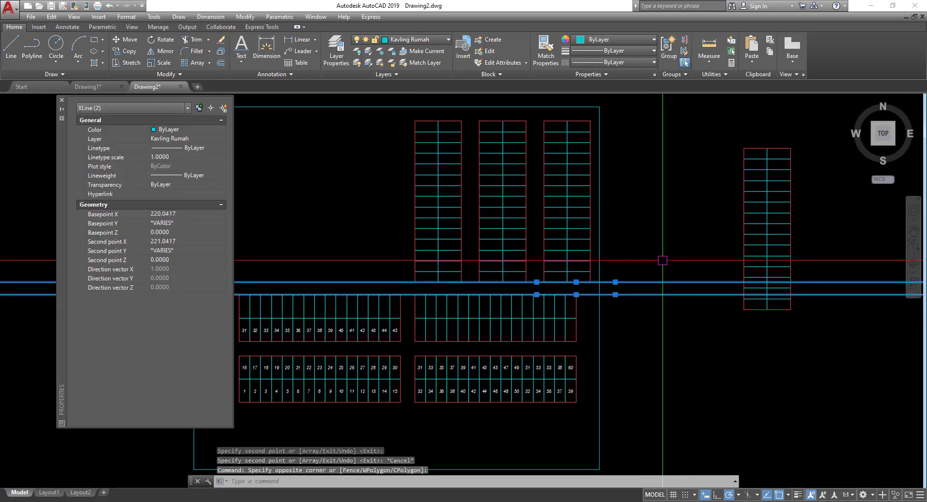
type("e")
key("space")
left_click(611, 288)
left_click(596, 300)
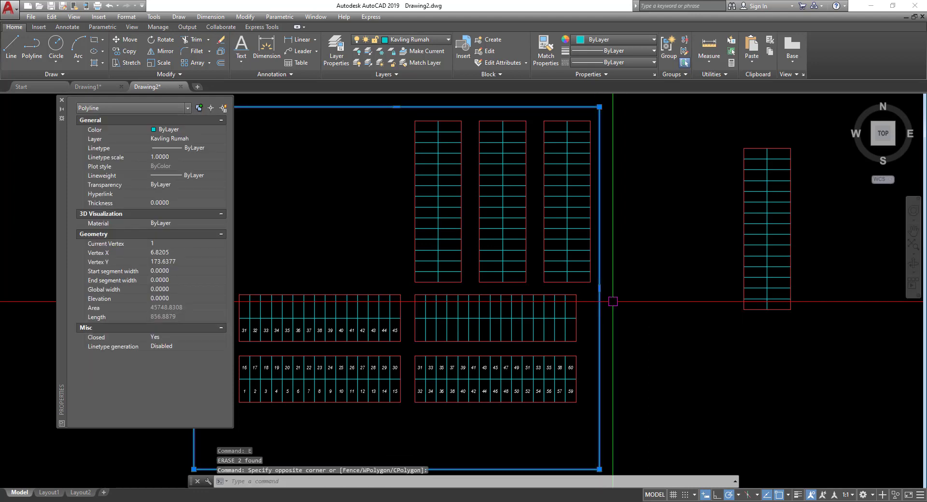
scroll(669, 289, "down", 2)
middle_click_drag(669, 290, 610, 275)
key("Escape")
- Erase the spare vertical plot block outside the site boundary
left_click(635, 157)
left_click(728, 353)
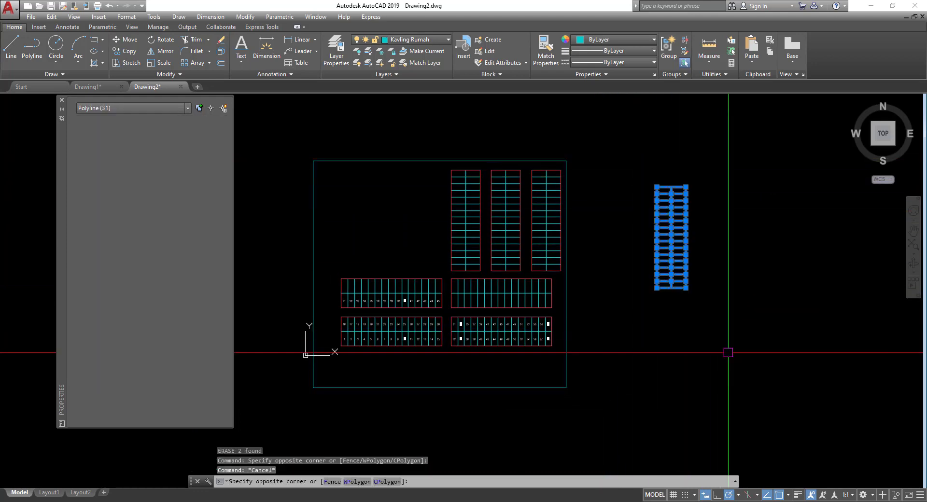
type("e")
key("space")
- Stretch the right edge of the site boundary outward to leave more room beside the vertical plot blocks
scroll(614, 323, "up", 2)
left_click(581, 305)
left_click(532, 271)
middle_click_drag(563, 290, 598, 353)
left_click(573, 309)
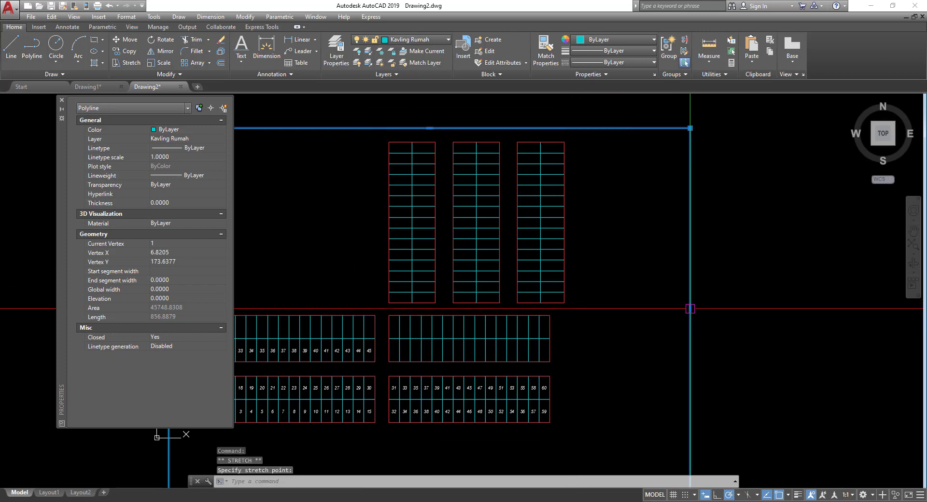
scroll(623, 317, "down", 2)
middle_click_drag(623, 316, 692, 288)
key("Escape")
- Copy the number 16 from the lower-left block to the empty area just left of the first vertical block's lowest plot
scroll(559, 271, "up", 2)
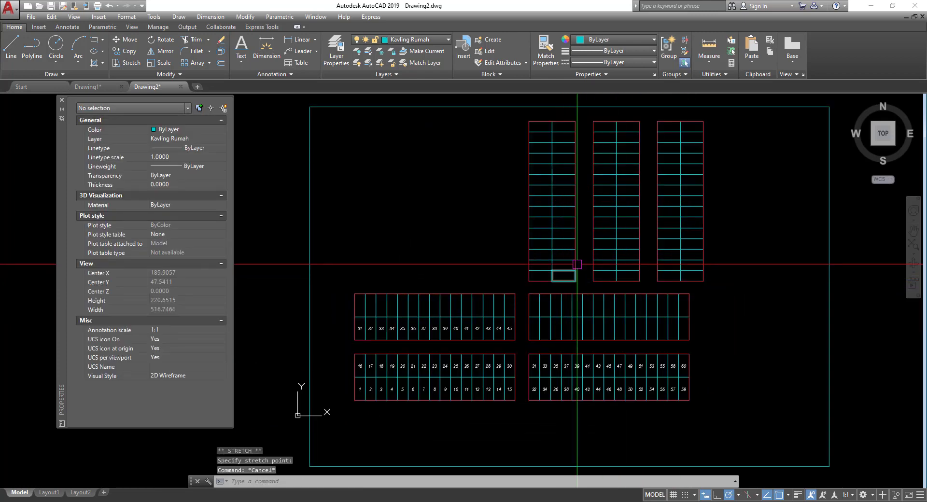
scroll(673, 256, "up", 2)
middle_click_drag(673, 256, 698, 251)
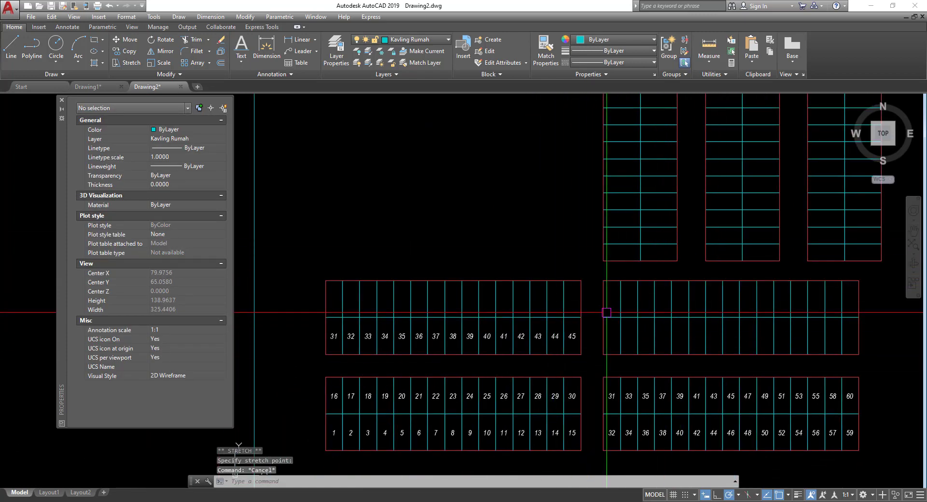
middle_click_drag(625, 279, 570, 343)
mouse_move(571, 298)
middle_mouse_down()
mouse_move(549, 383)
mouse_move(556, 286)
middle_mouse_up()
scroll(544, 368, "down", 2)
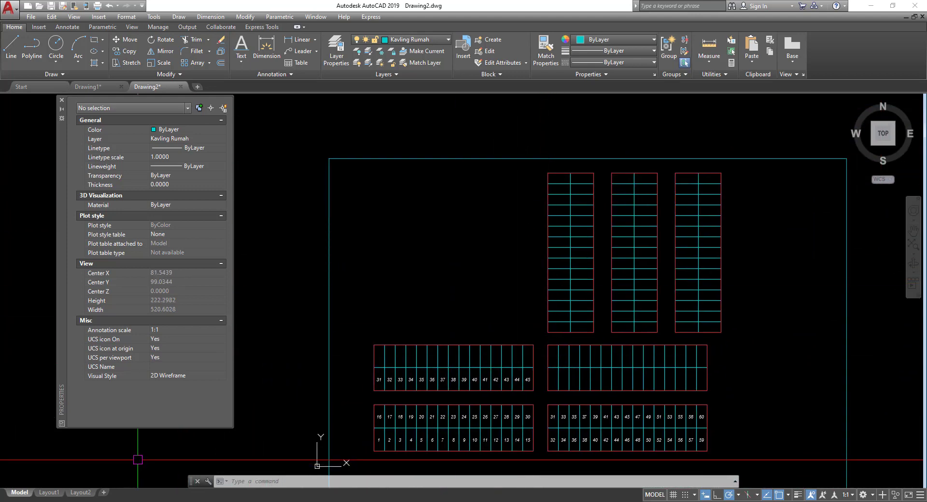
scroll(539, 368, "up", 2)
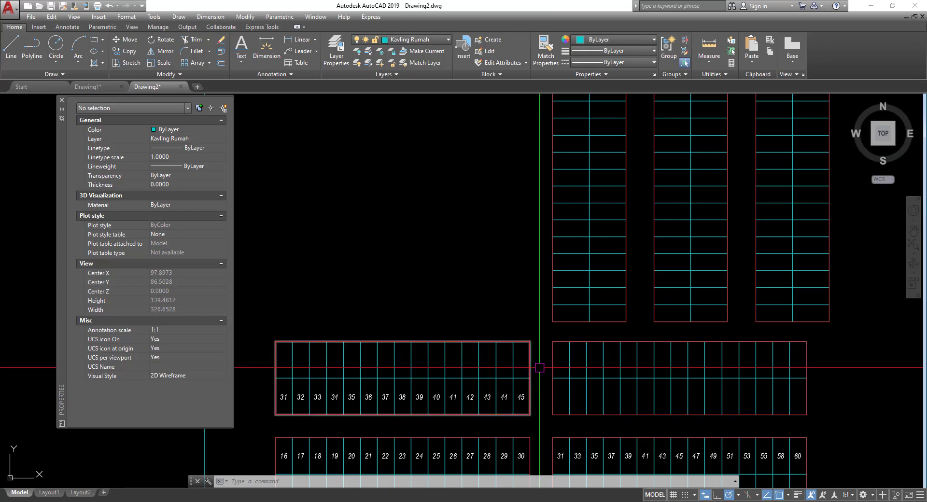
scroll(285, 465, "up", 2)
left_click(283, 453)
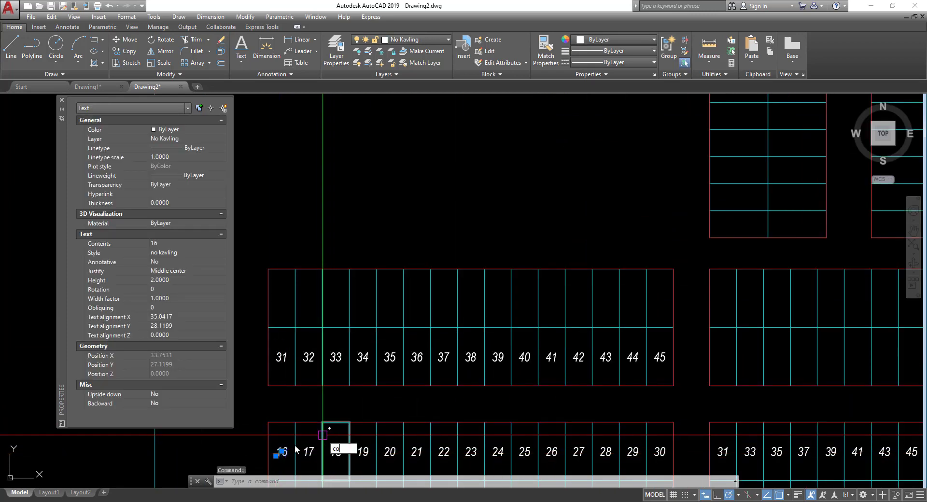
key("Return")
scroll(521, 283, "up", 4)
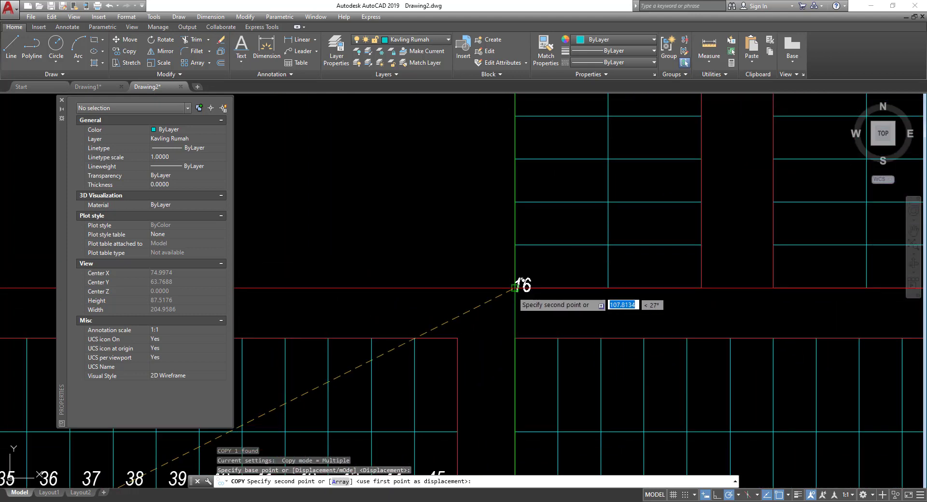
left_click(412, 253)
key("Escape")
- Draw a diagonal helper line from the upper-left to the lower-right corner of the first vertical block's lowest left plot
type("l")
key("Return")
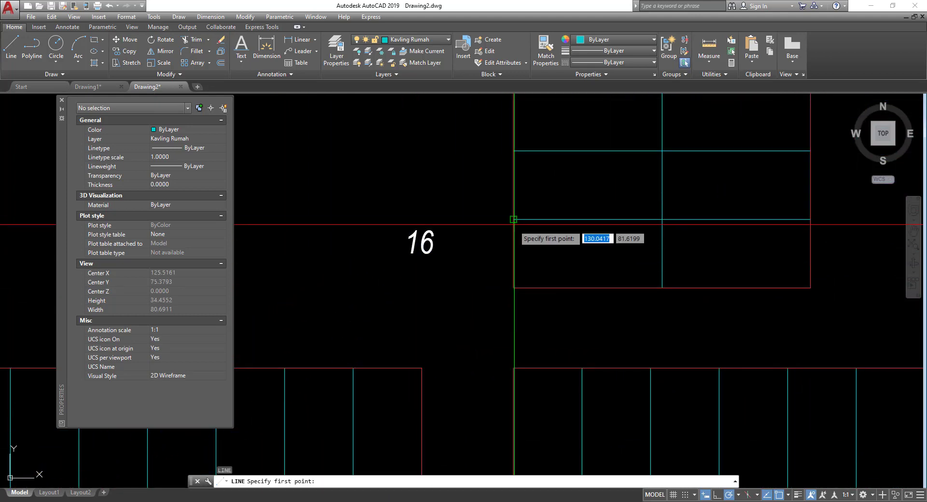
left_click(514, 220)
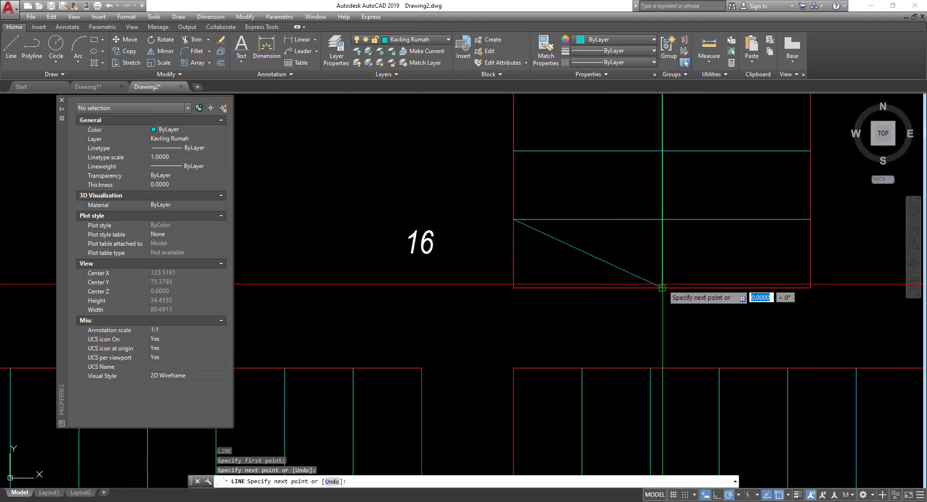
key("Return")
- Move the copied number 16 to the midpoint of the diagonal and erase the diagonal line
left_click(472, 289)
left_click(420, 231)
left_click(420, 241)
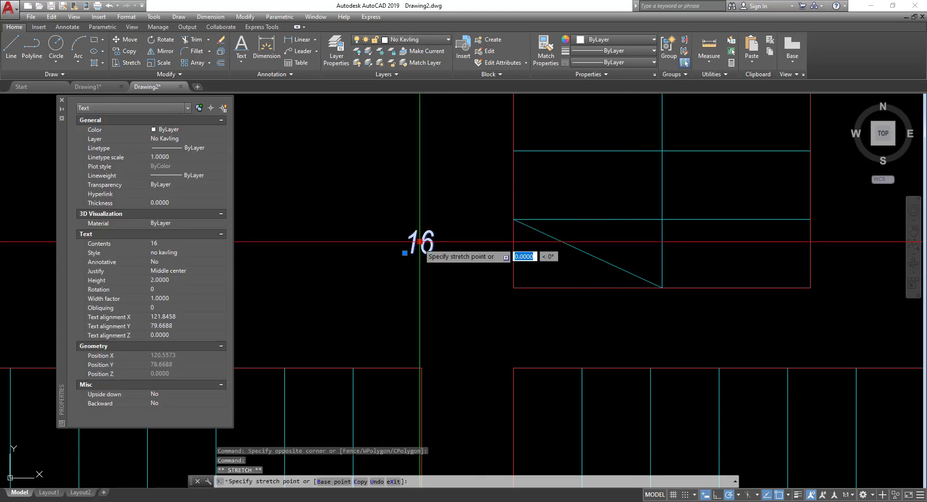
left_click(588, 255)
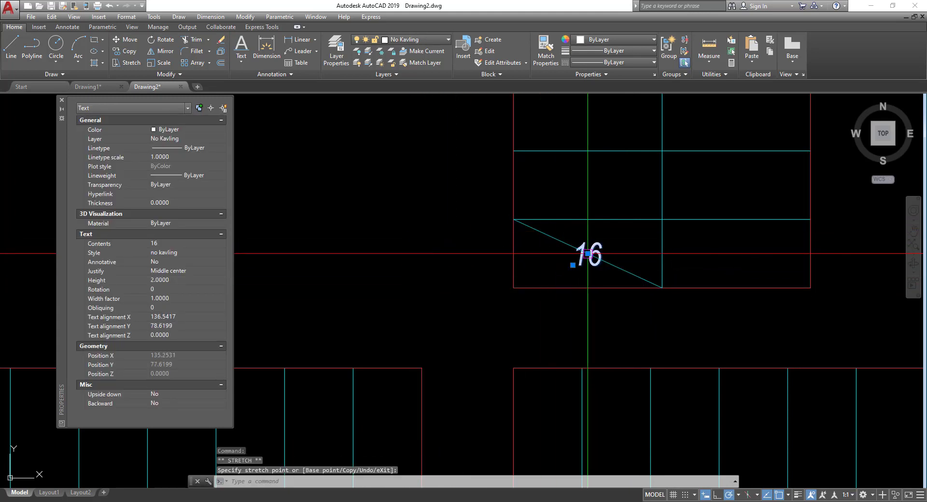
left_click(538, 230)
type("e")
key("Return")
- Copy the number 16 upward as a 15-item array, one per plot, along the first vertical block's left column
scroll(536, 251, "down", 6)
mouse_move(580, 276)
middle_mouse_down()
mouse_move(597, 306)
mouse_move(596, 359)
middle_mouse_up()
scroll(590, 353, "up", 5)
left_click(569, 334)
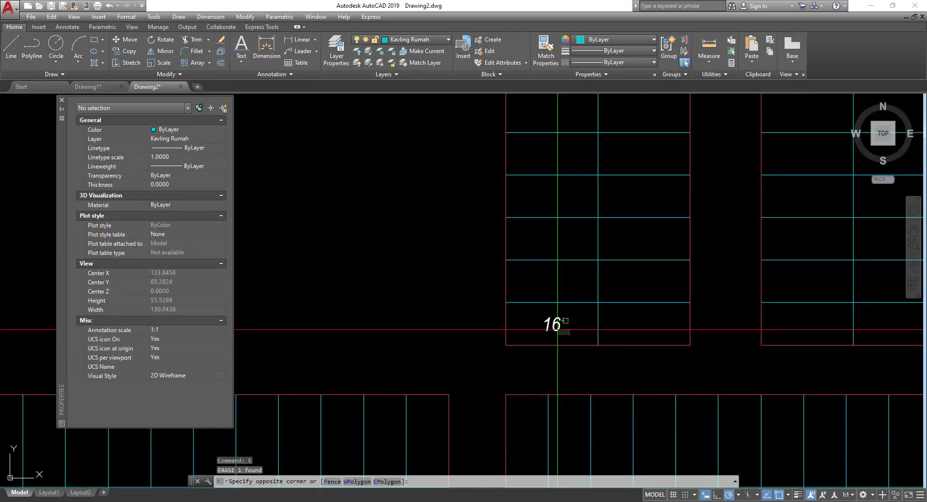
left_click(557, 330)
left_click(131, 53)
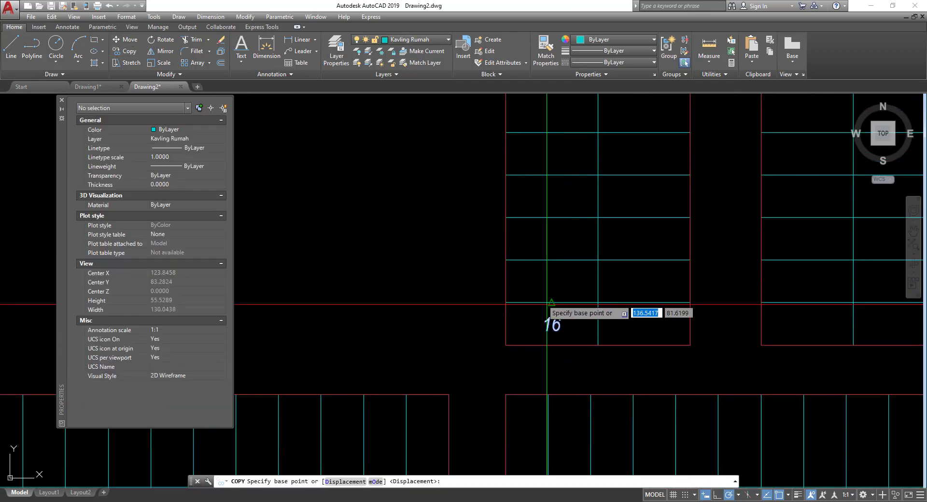
left_click(598, 346)
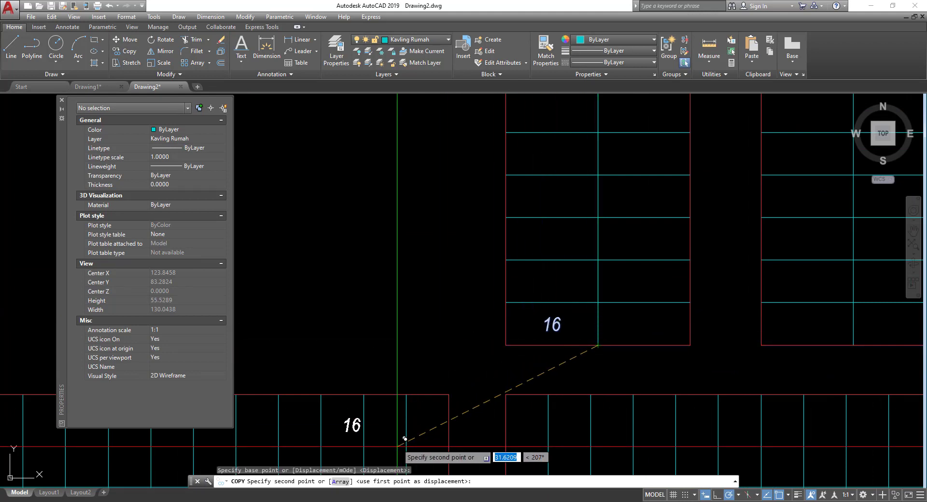
left_click(341, 482)
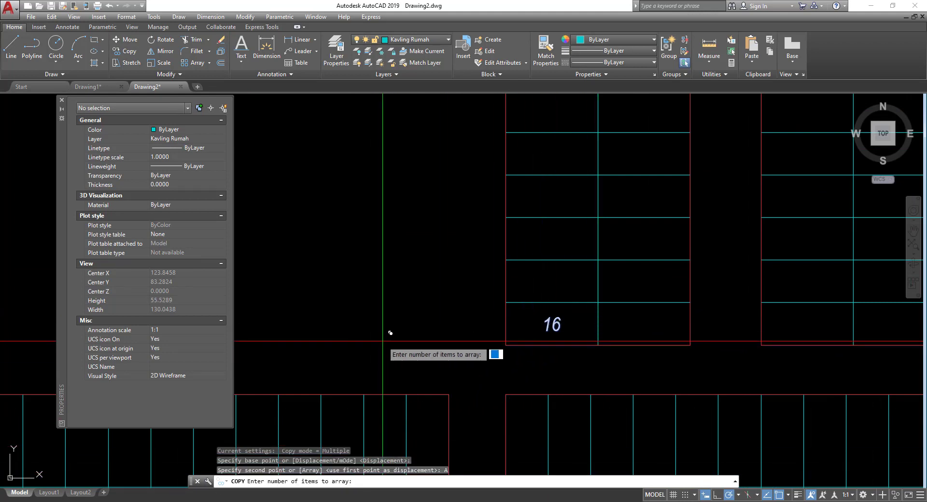
type("15")
key("Return")
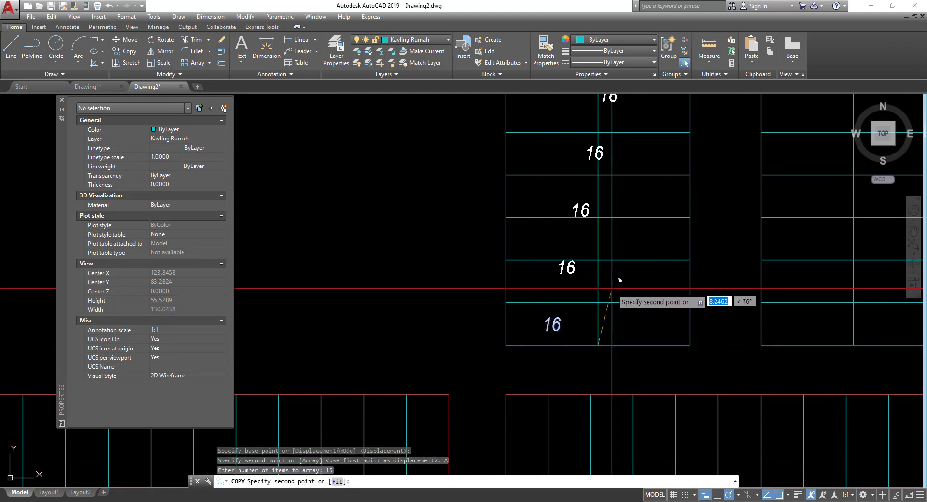
left_click(605, 294)
scroll(541, 300, "down", 6)
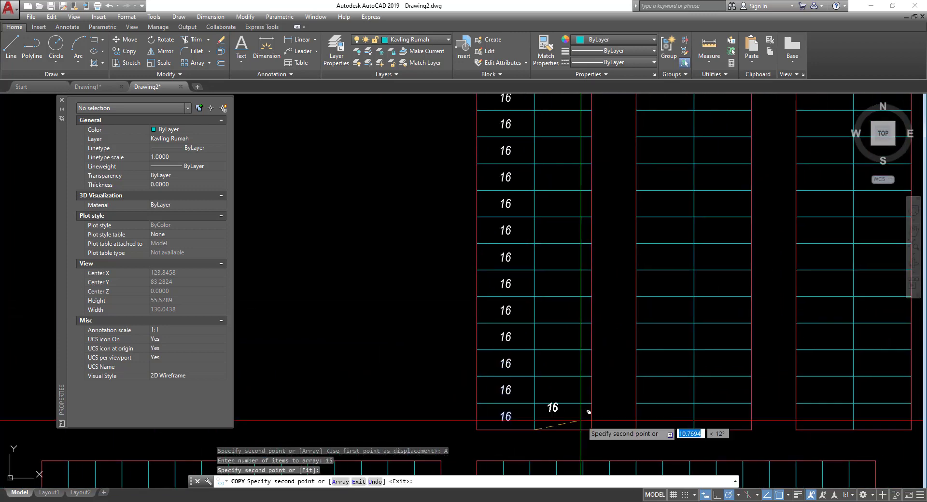
key("Escape")
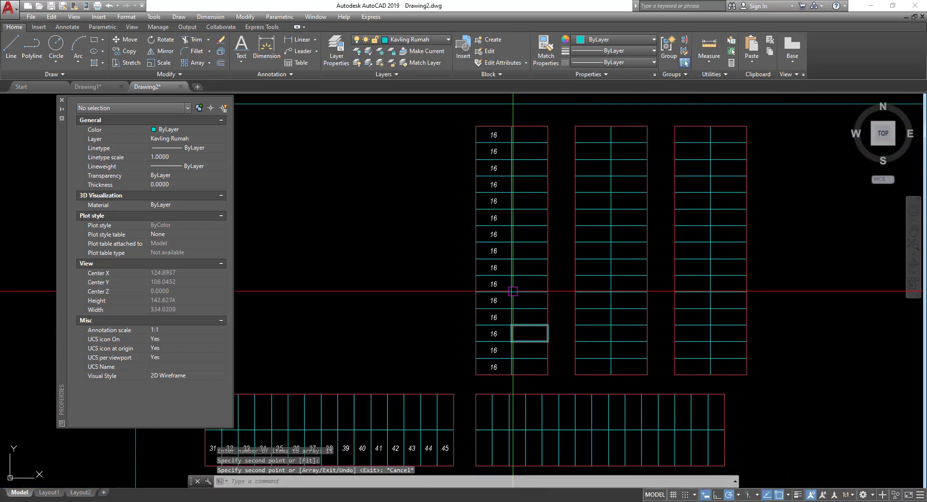
- Renumber the first vertical block's left column with TCOUNT, sorted by Y, starting at 1 and overwriting the text
scroll(517, 333, "up", 4)
scroll(511, 378, "up", 3)
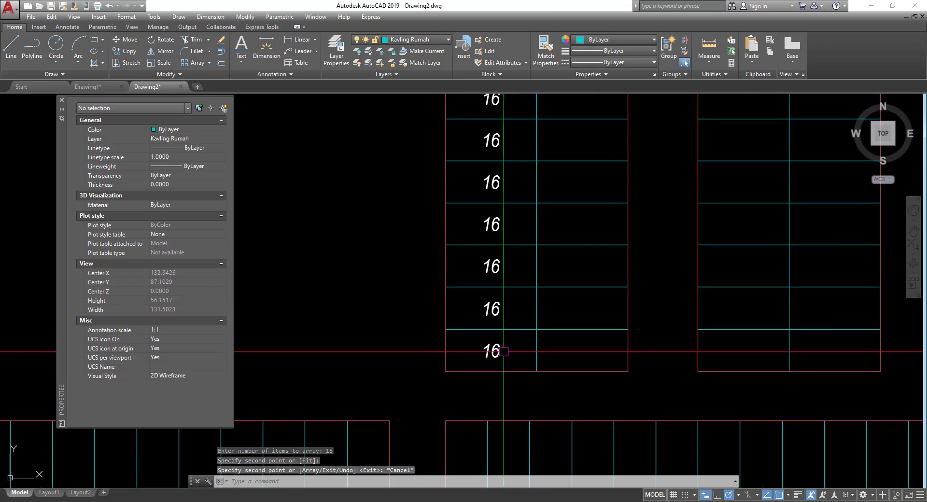
scroll(501, 295, "down", 5)
middle_click_drag(494, 186, 439, 273)
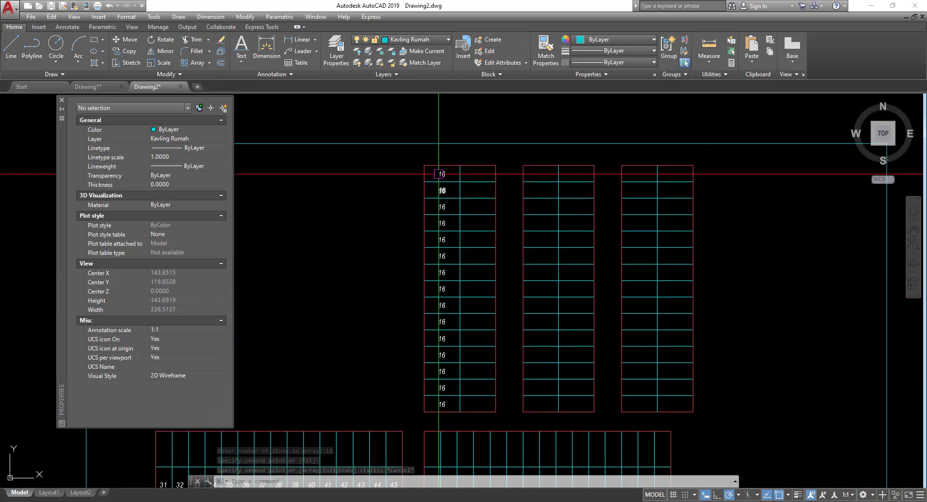
middle_click_drag(441, 406, 442, 339)
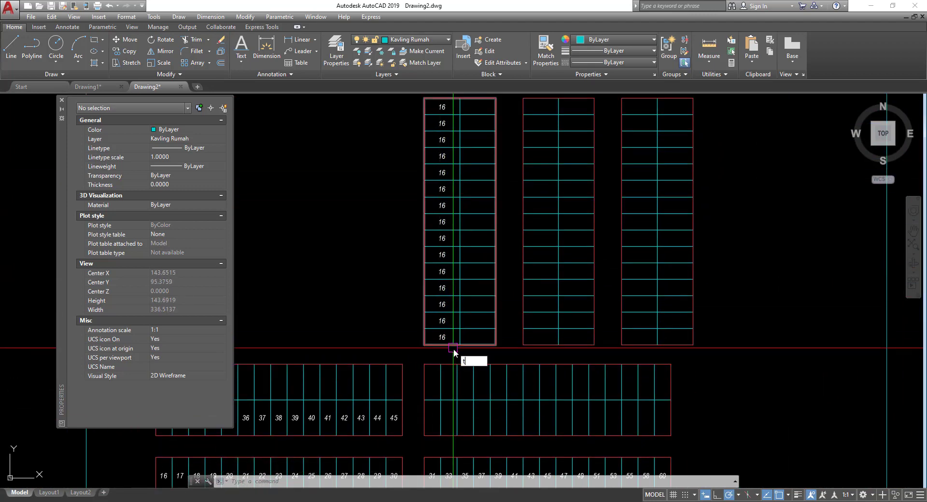
type("c")
left_click(484, 373)
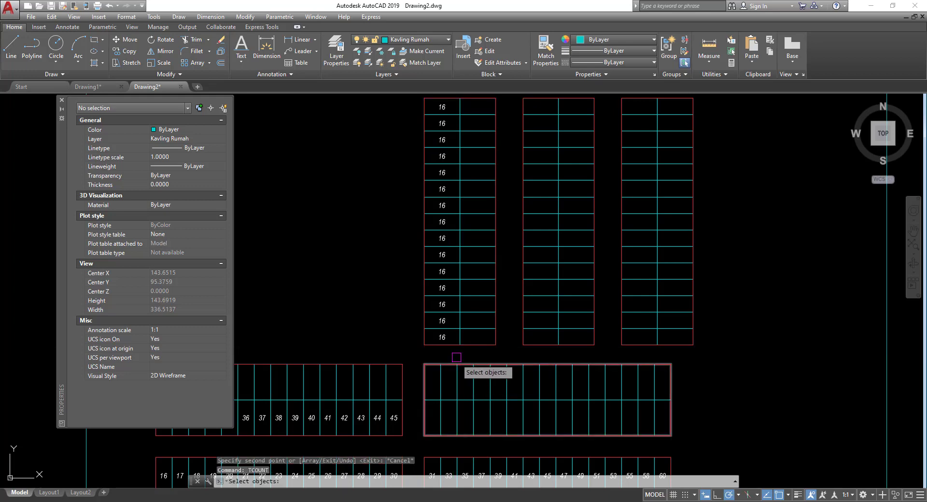
middle_click_drag(445, 143, 407, 156)
left_click(392, 98)
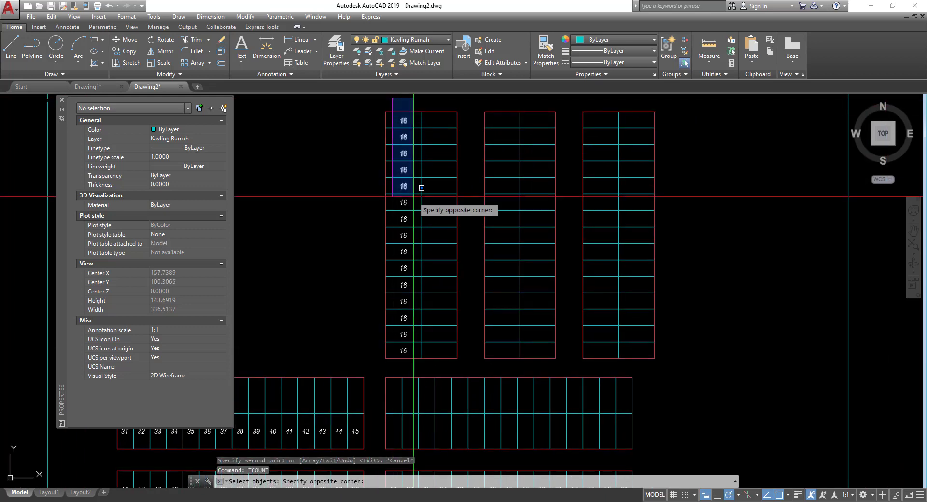
left_click(413, 363)
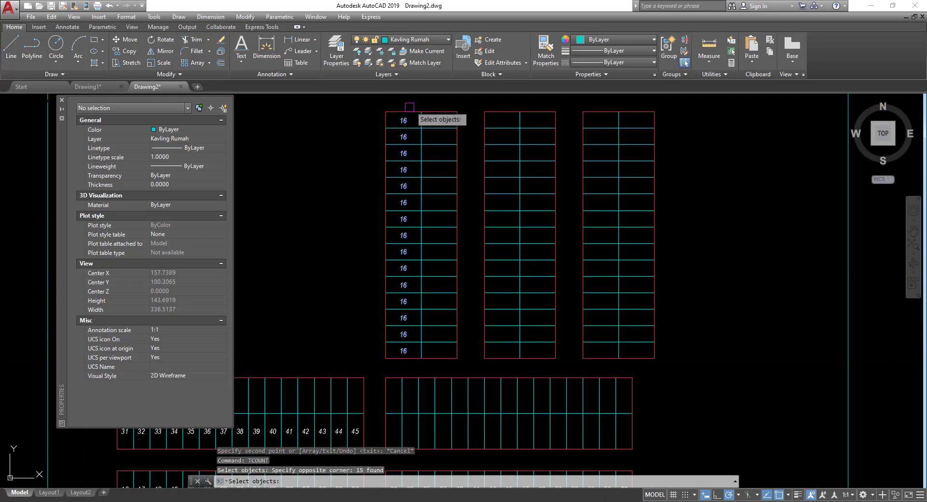
key("Return")
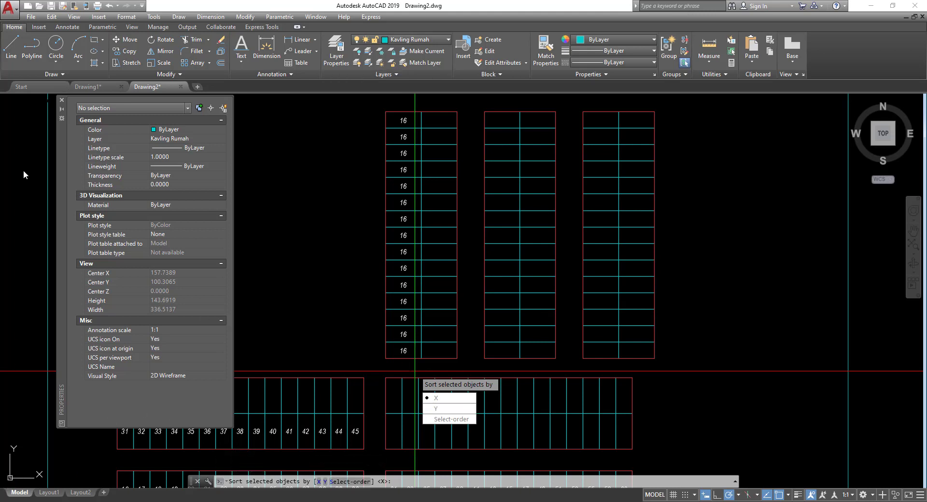
left_click(438, 409)
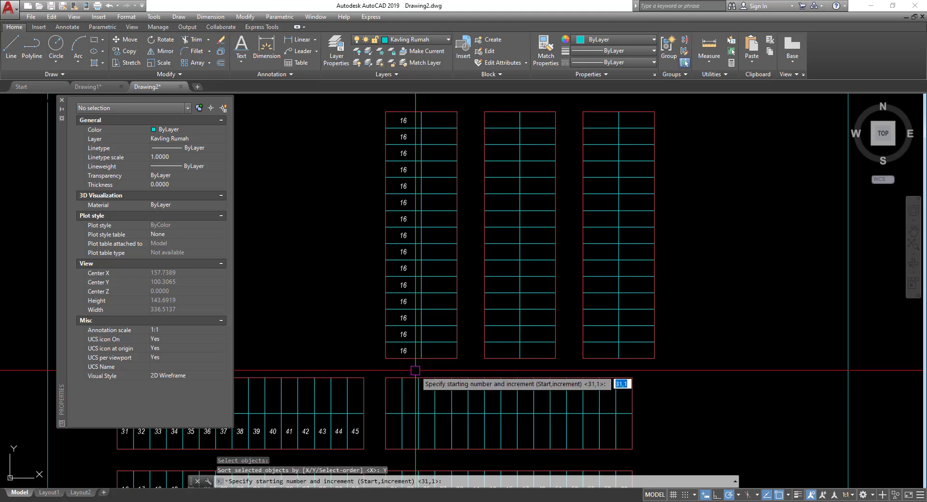
key("Return")
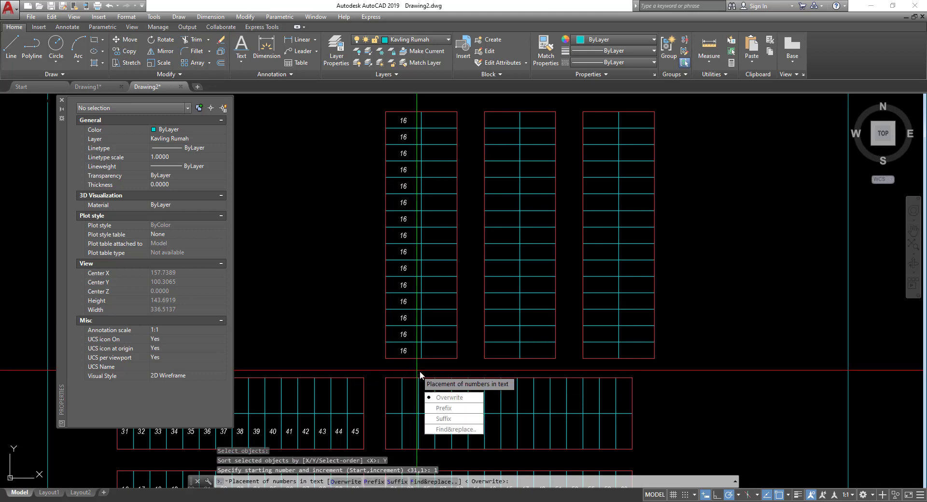
left_click(446, 398)
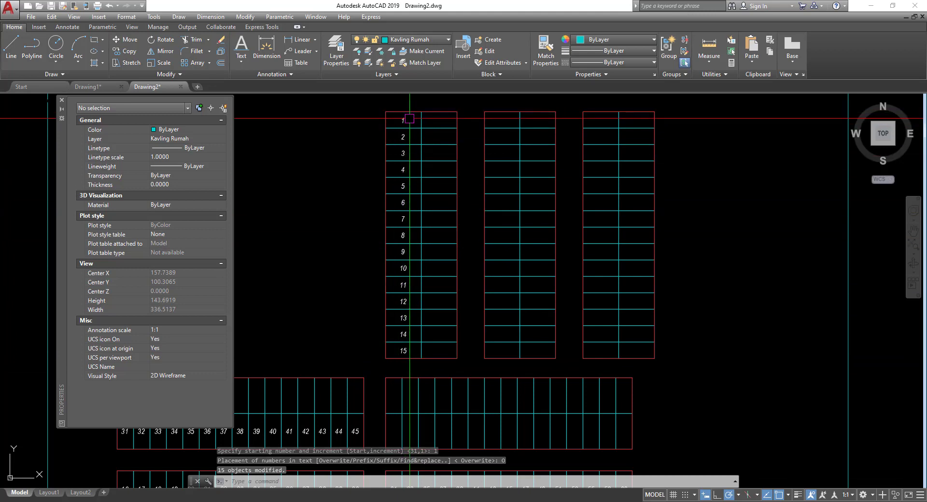
- Draw a vertical helper line along the full left edge of the first vertical block
type("L")
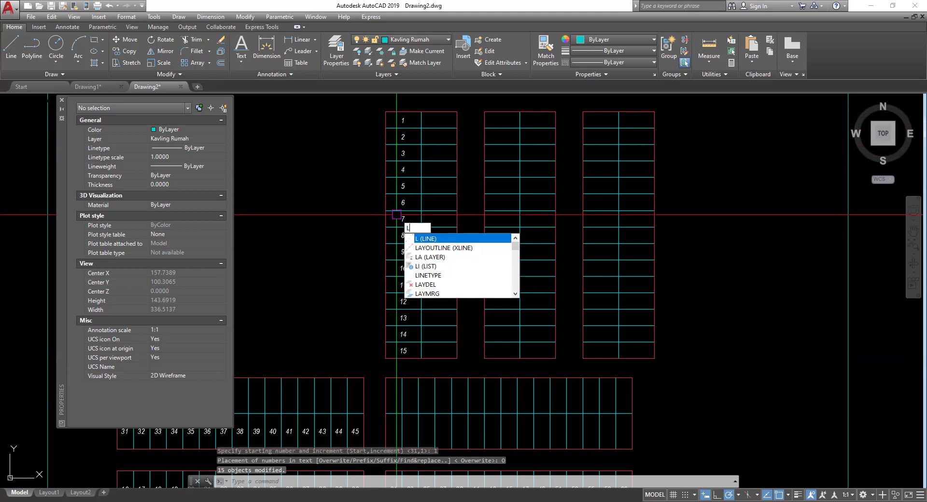
key("Return")
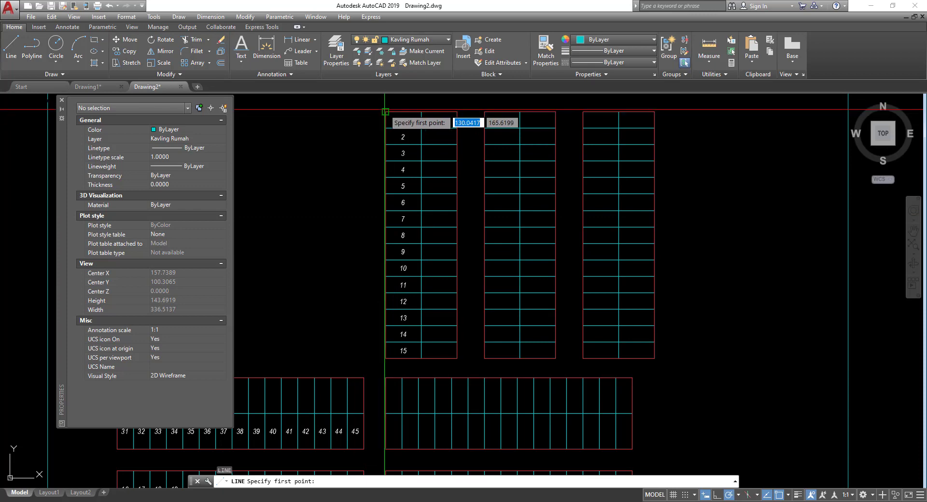
left_click(386, 112)
left_click(385, 358)
key("Return")
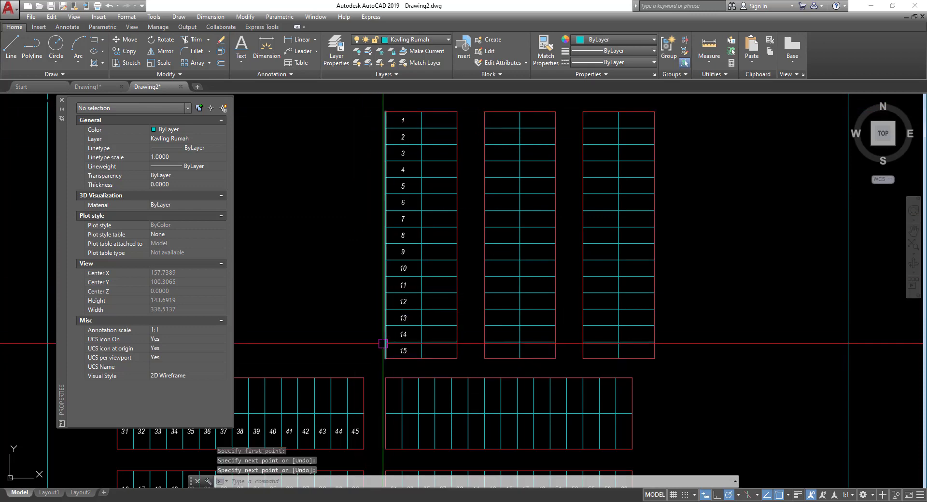
- Move the vertical helper line about 9.5 units straight left, clear of the first vertical block
left_click(385, 345)
type("m")
key("Return")
left_click(360, 272)
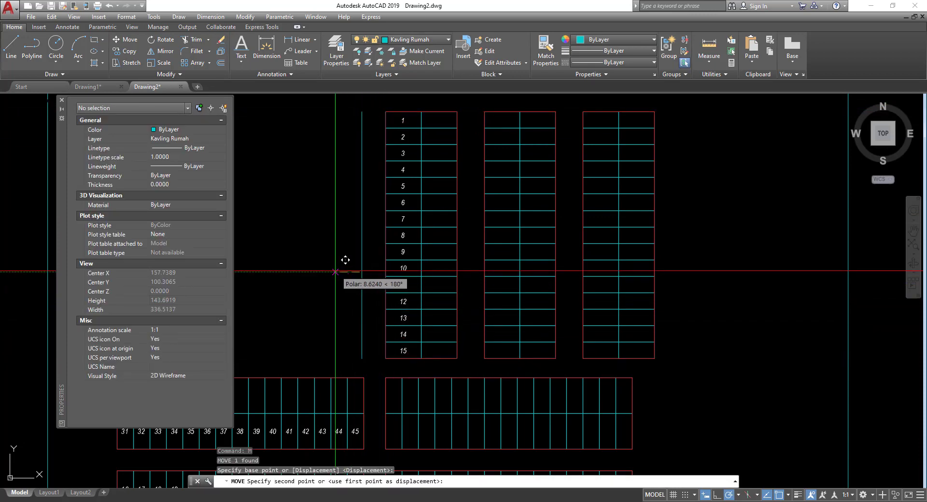
left_click(333, 272)
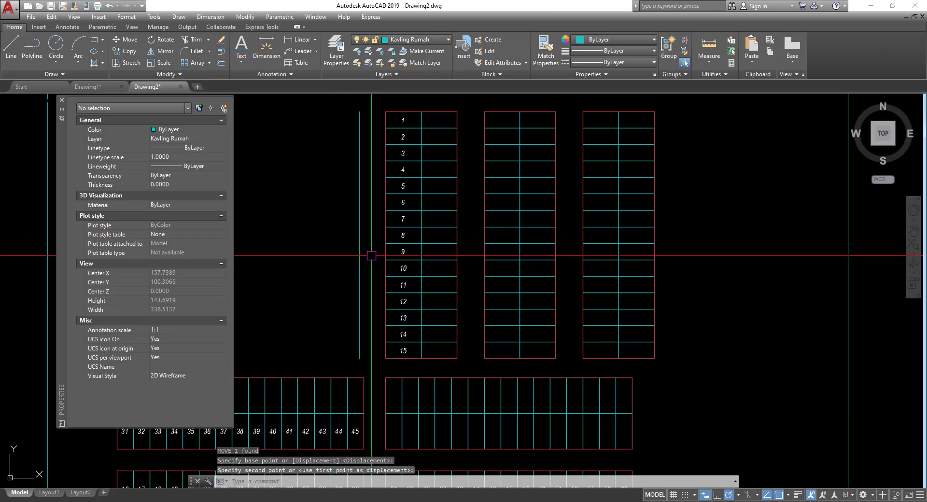
- Mirror the left column's 15 numbers about a horizontal axis through the helper line's midpoint, erasing the source objects
left_click(395, 96)
left_click(414, 365)
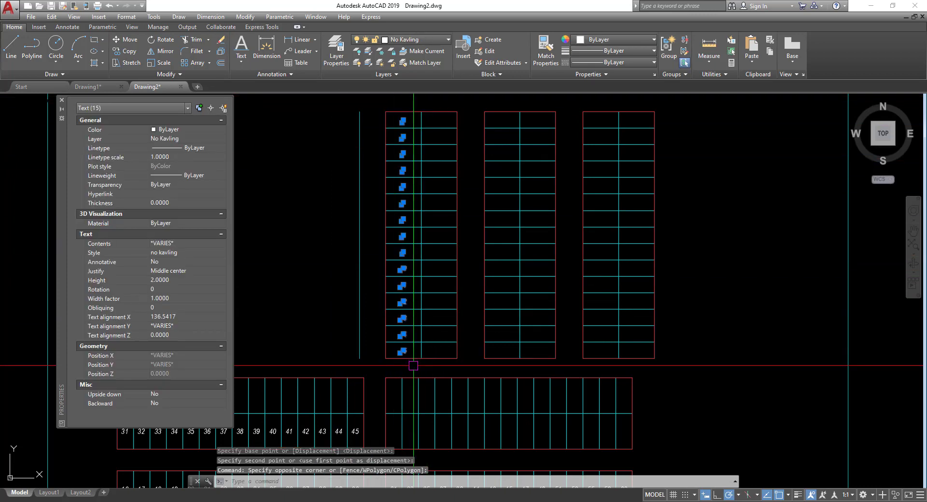
type("mi")
key("Return")
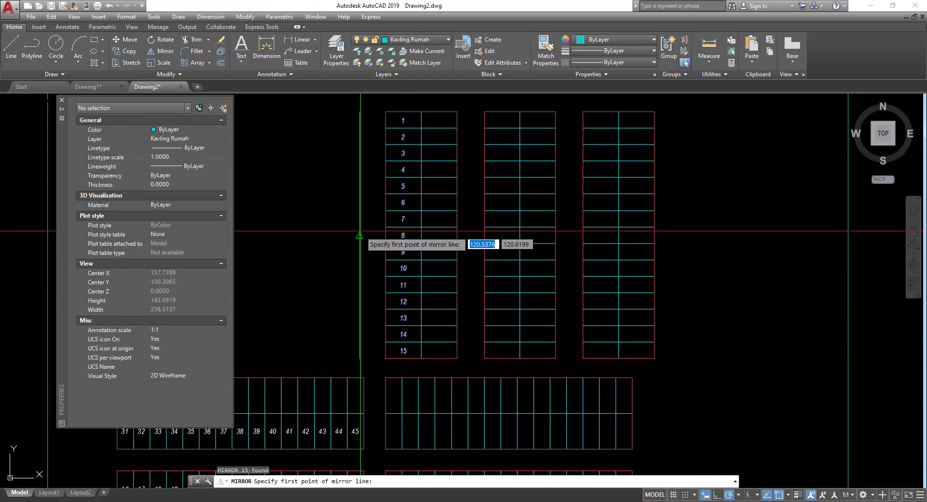
left_click(360, 236)
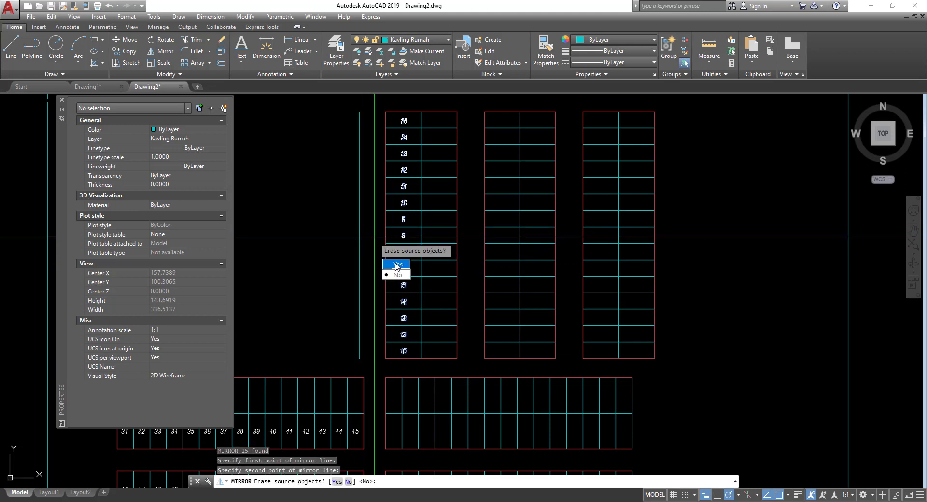
left_click(397, 265)
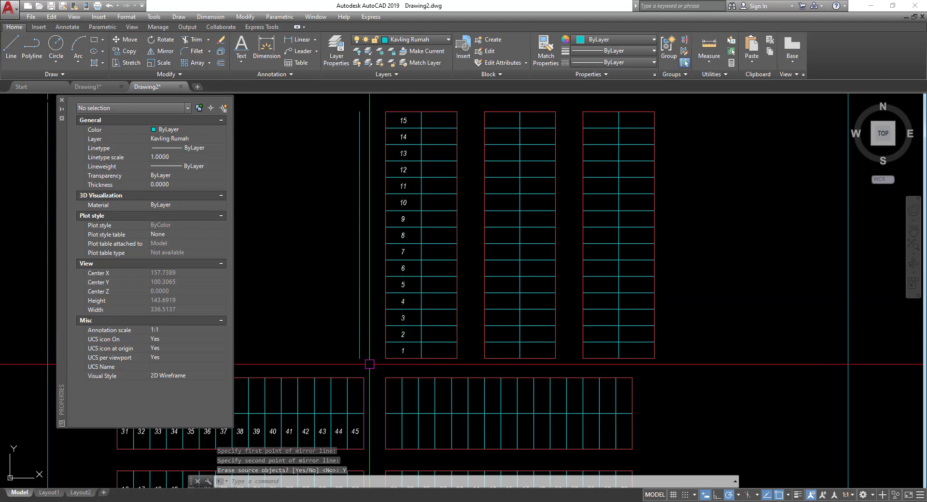
- Erase the vertical helper line beside the first vertical block
left_click(366, 302)
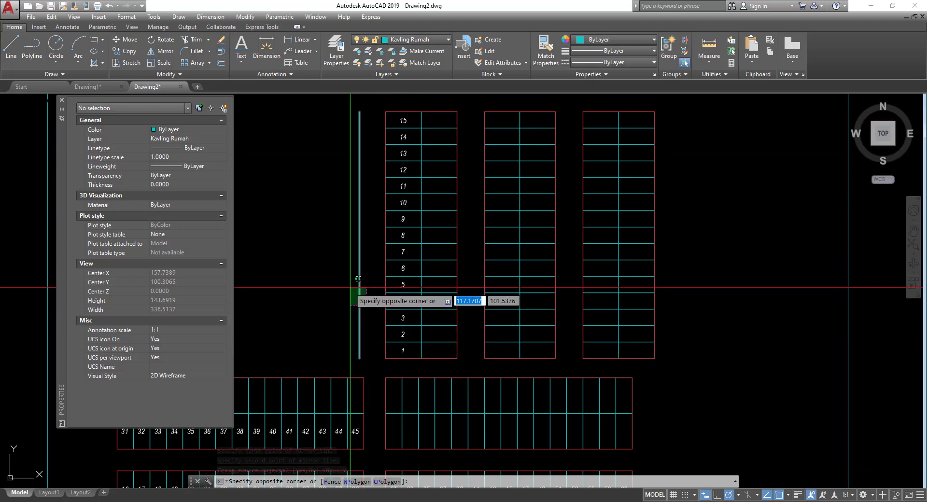
left_click(350, 288)
right_click(358, 305)
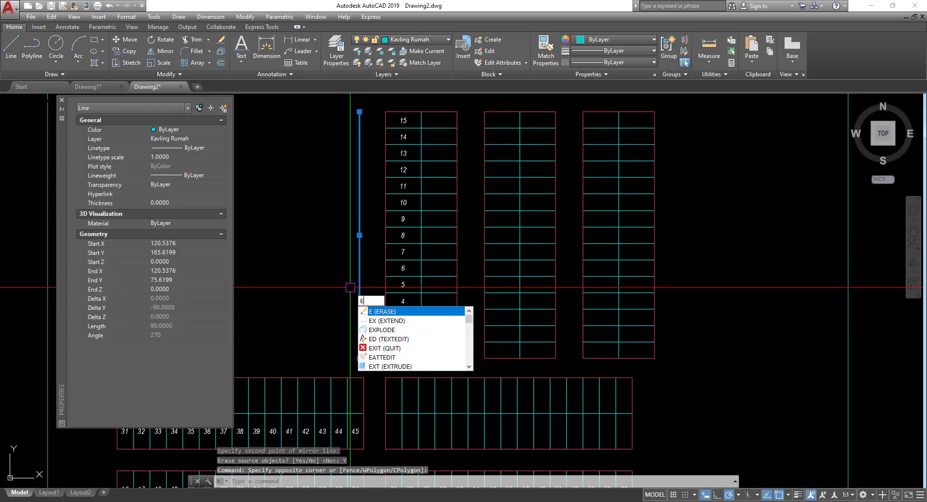
type("E")
key("Return")
- Copy the left column's 15 numbers 13 units across into the first vertical block's right column
left_click(393, 99)
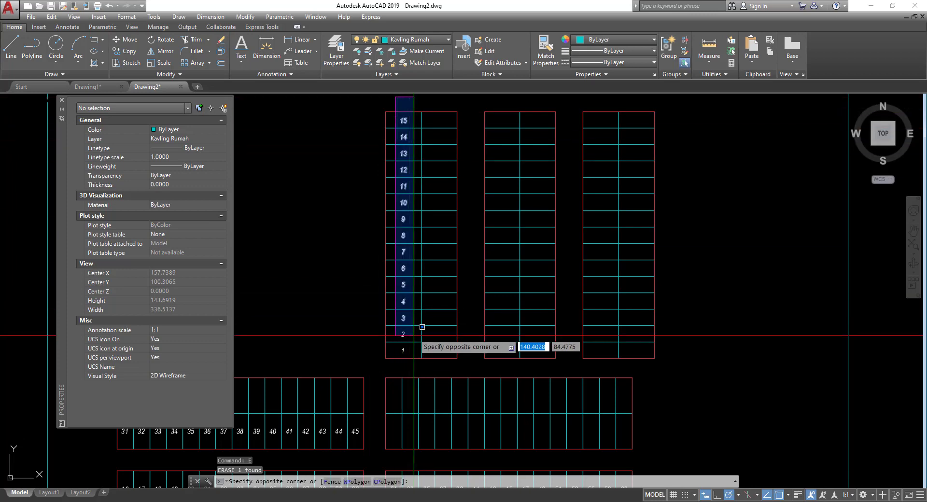
left_click(421, 360)
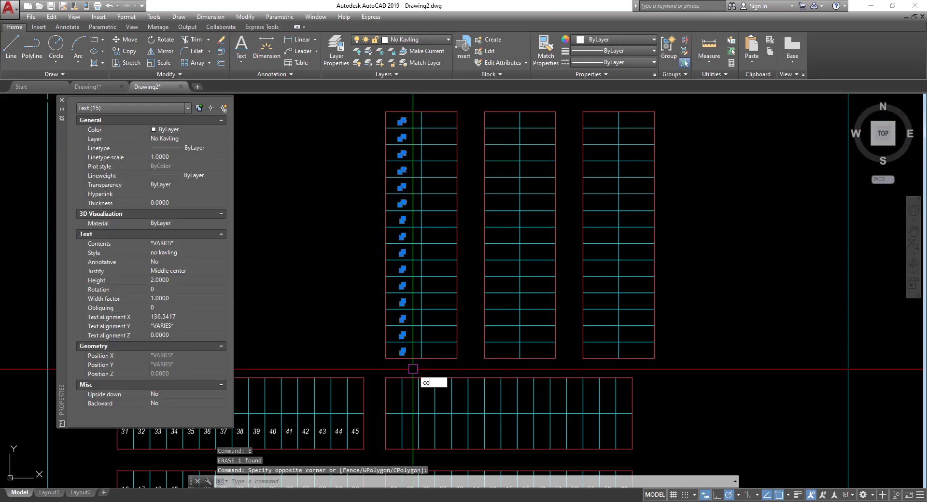
key("Return")
left_click(386, 358)
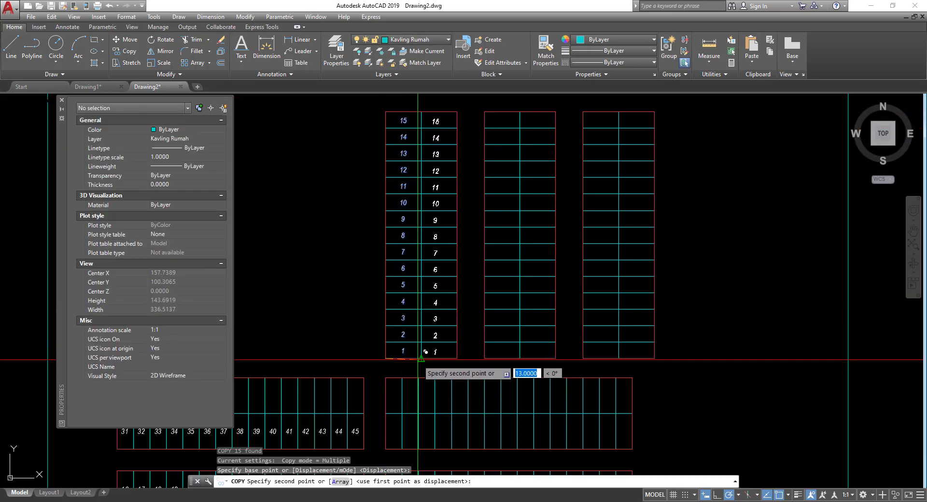
left_click(422, 359)
key("Escape")
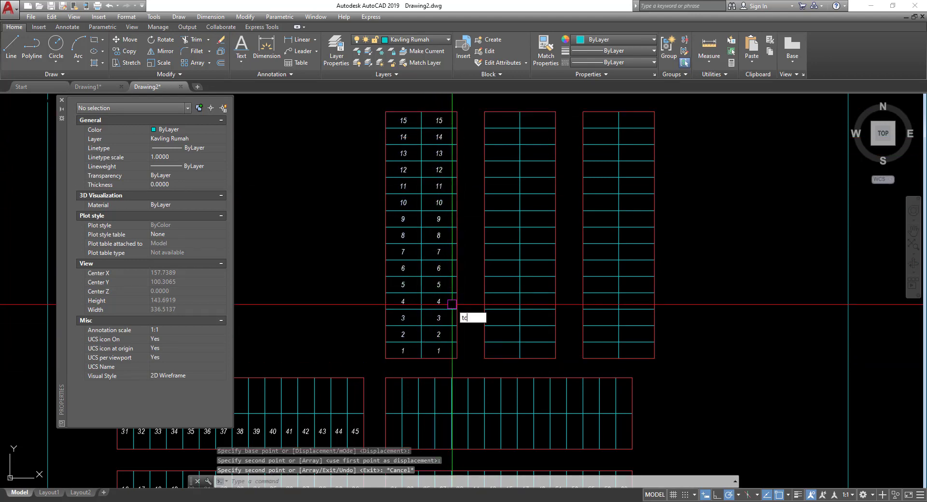
- Renumber the first vertical block's right column with TCOUNT, sorted by Y, starting at 16 and overwriting the existing text
key("Return")
left_click(428, 98)
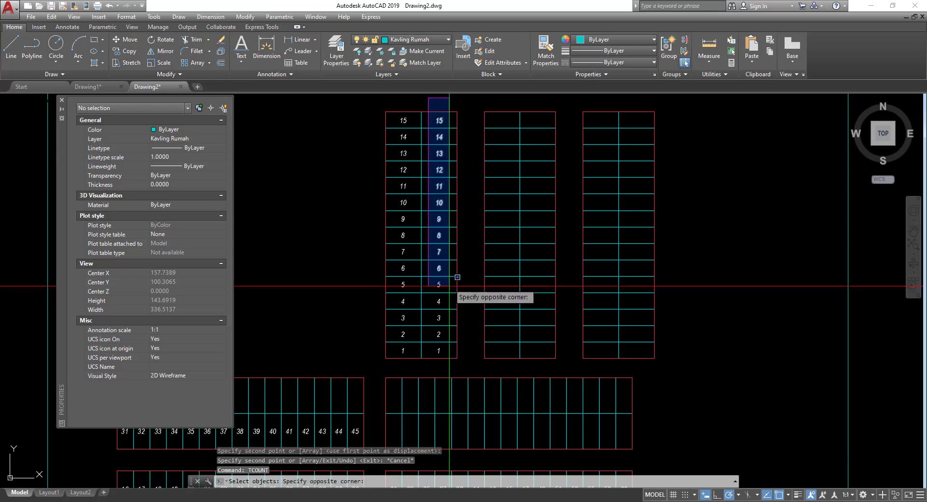
left_click(449, 369)
key("Return")
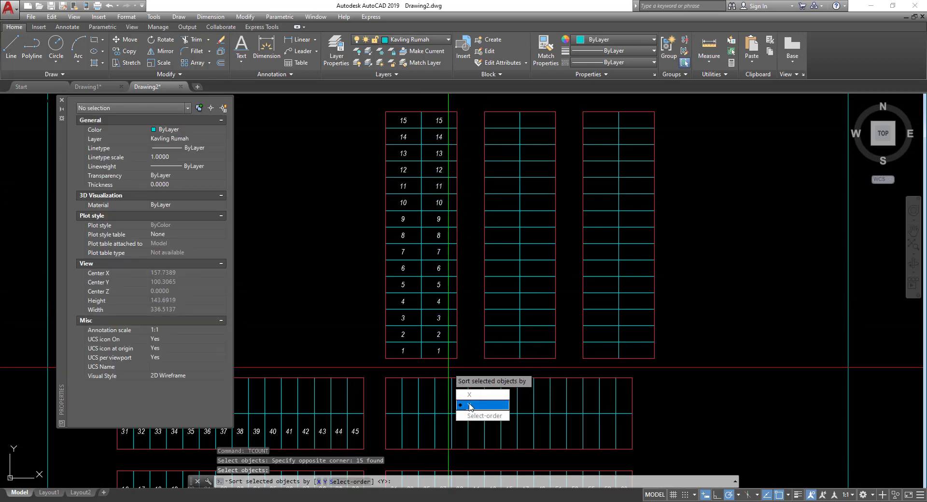
left_click(470, 407)
type("1")
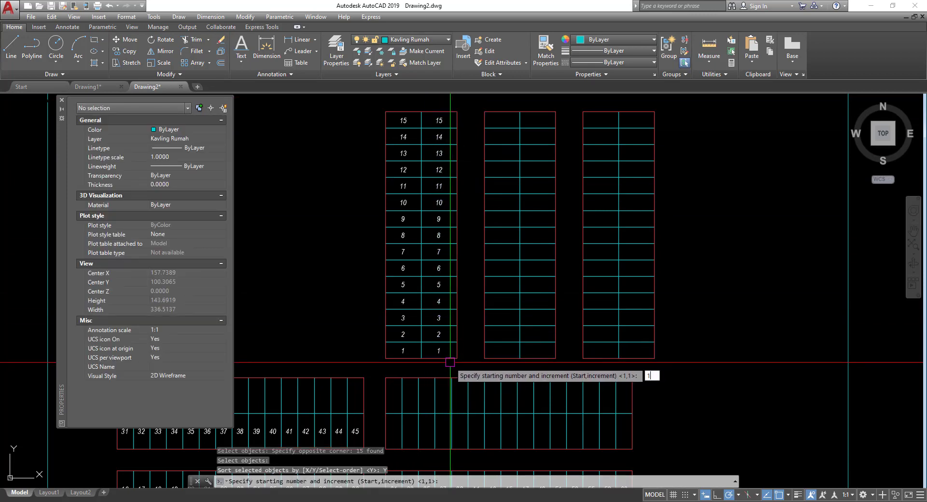
type("6")
key("Return")
left_click(488, 388)
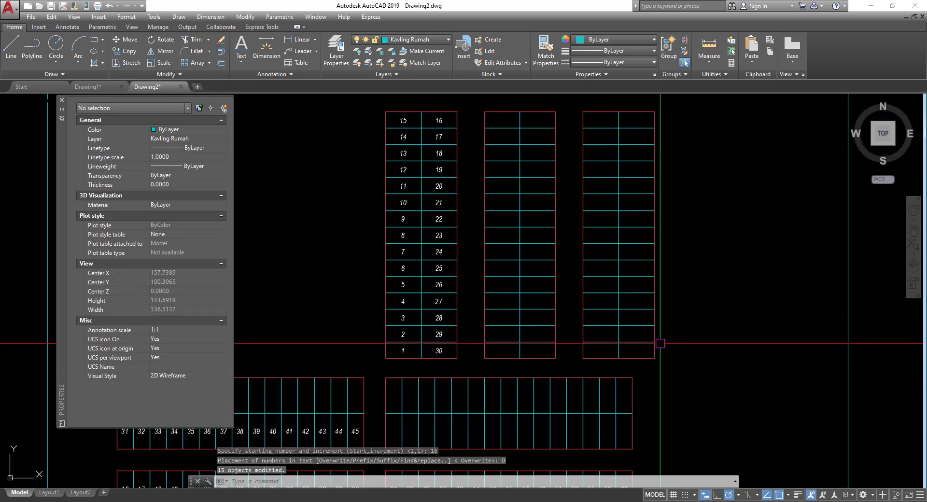
- Delete the third vertical plot block, including its outline and all its plots
scroll(660, 343, "down", 4)
scroll(691, 271, "up", 4)
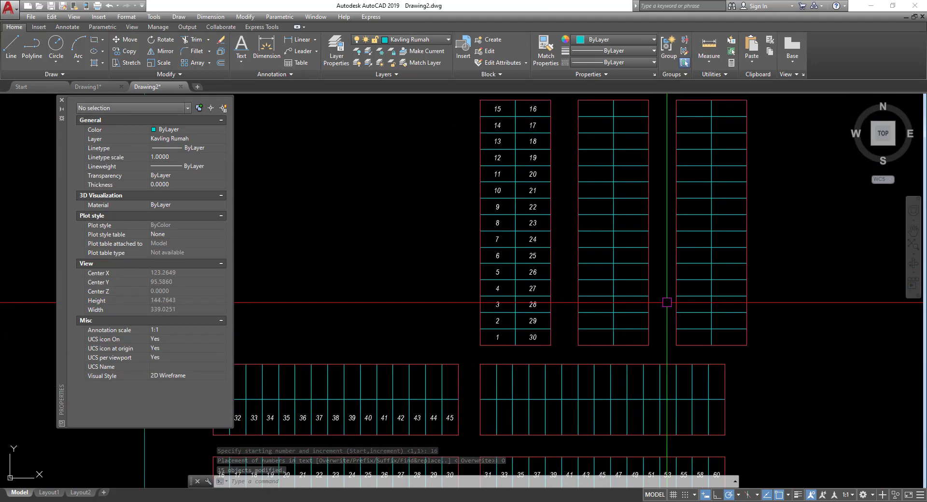
scroll(667, 303, "down", 5)
scroll(594, 331, "up", 3)
left_click(641, 347)
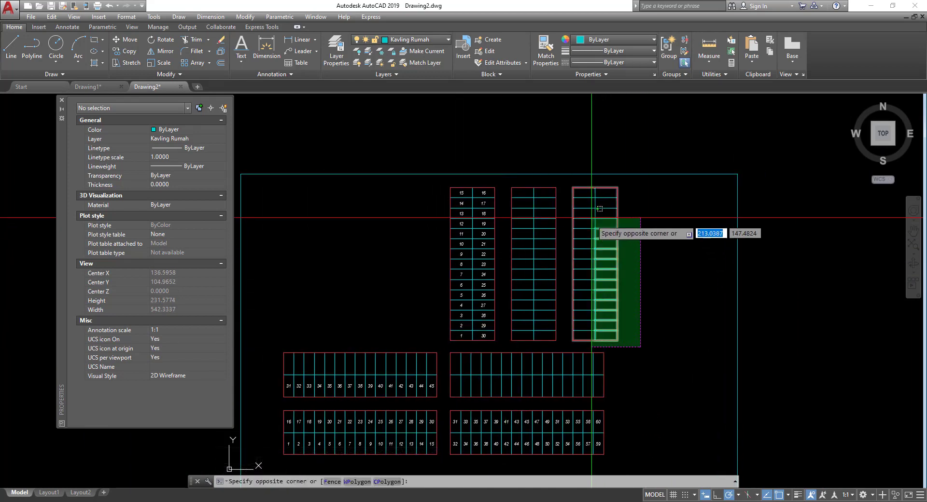
left_click(572, 189)
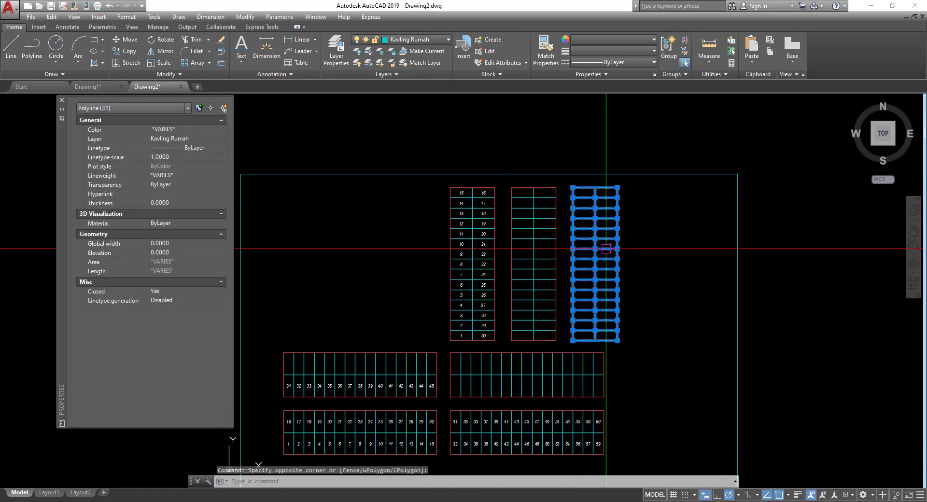
key("Delete")
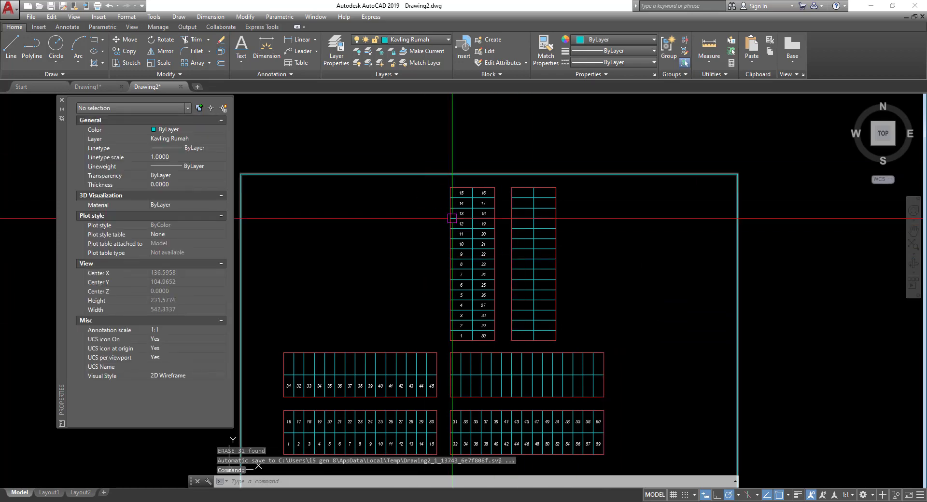
left_click(604, 215)
left_click(581, 165)
middle_click_drag(601, 173, 616, 249)
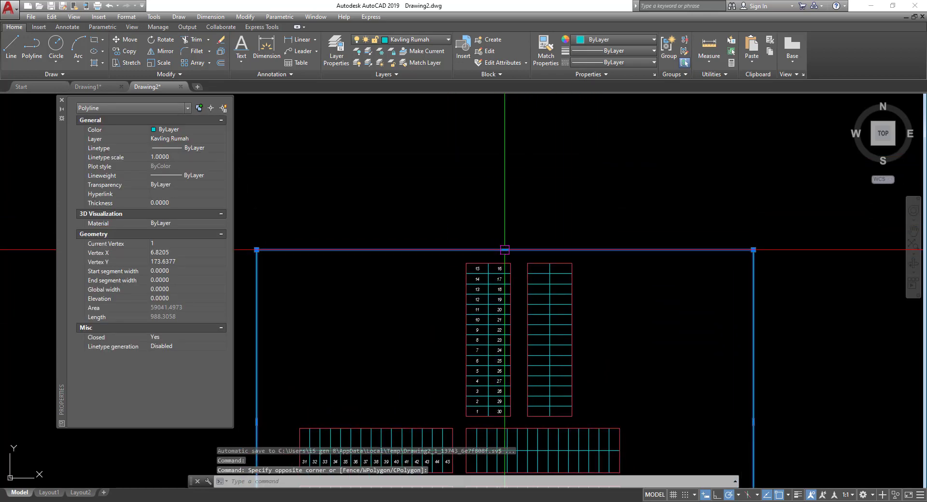
left_click(504, 250)
middle_click_drag(517, 243, 441, 165)
key("Escape")
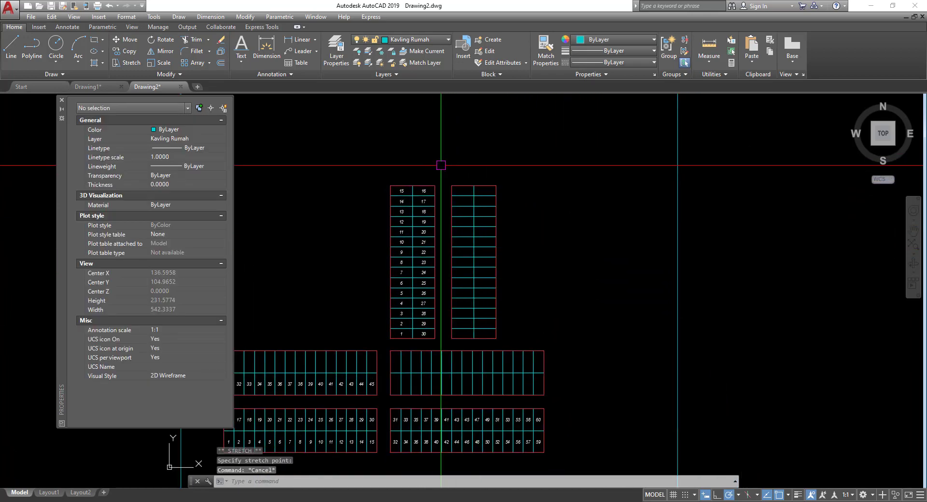
left_click(521, 343)
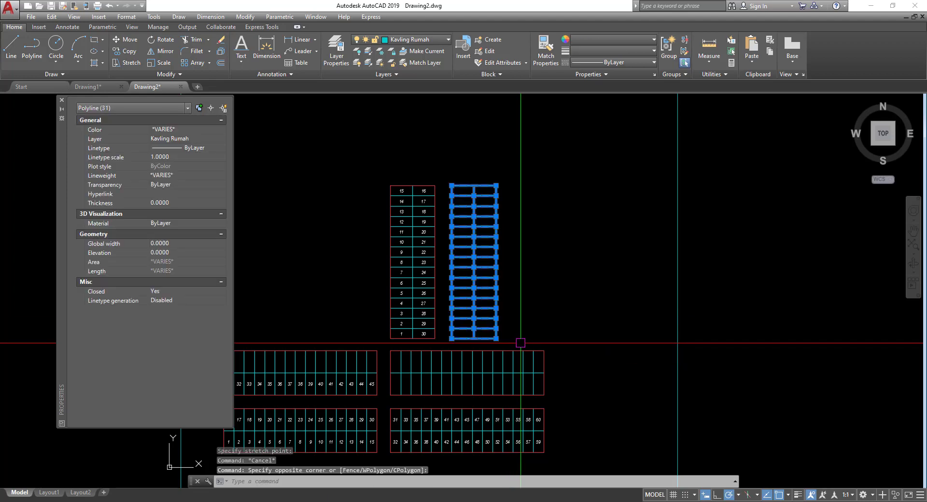
type("co")
key("Return")
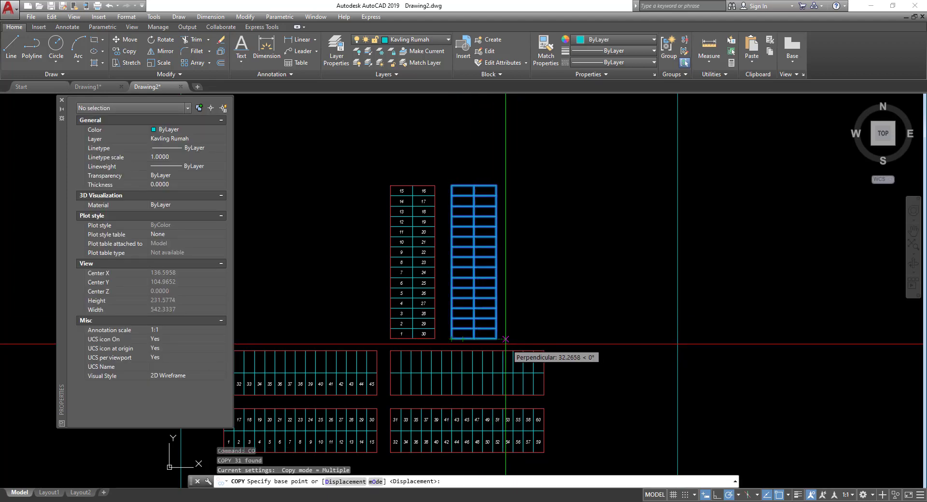
key("Escape")
left_click(511, 343)
left_click(451, 173)
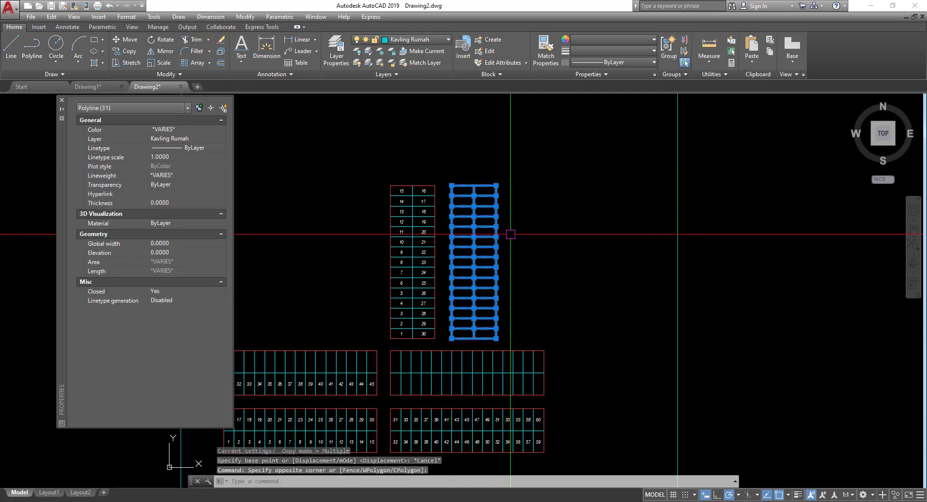
scroll(510, 234, "down", 2)
type("co")
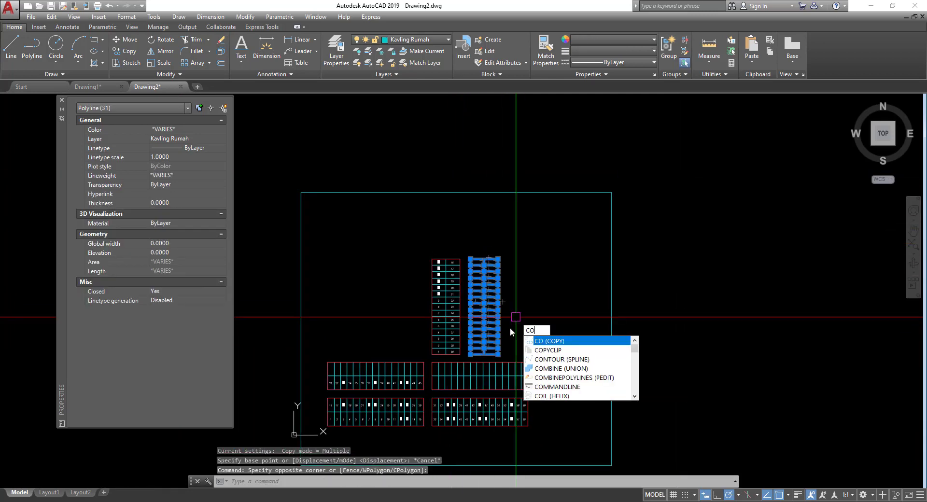
key("Escape")
- Rotate the second vertical block clockwise to a slant about its lower-left corner, using its left edge as the reference angle
scroll(510, 353, "up", 4)
left_click(504, 362)
left_click(399, 111)
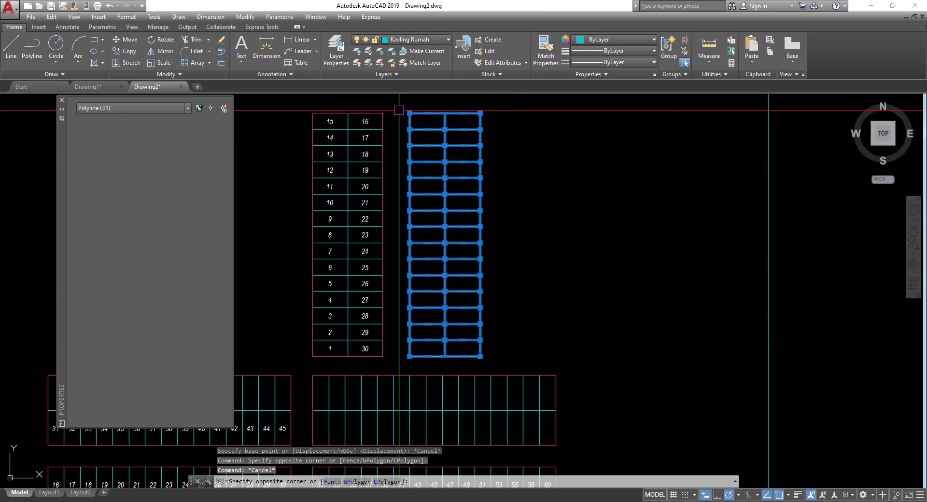
type("ro")
key("Return")
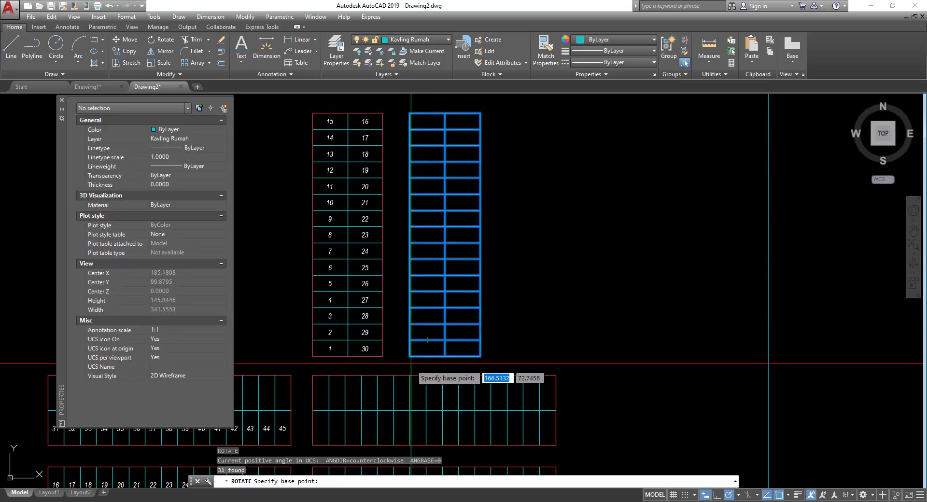
left_click(410, 356)
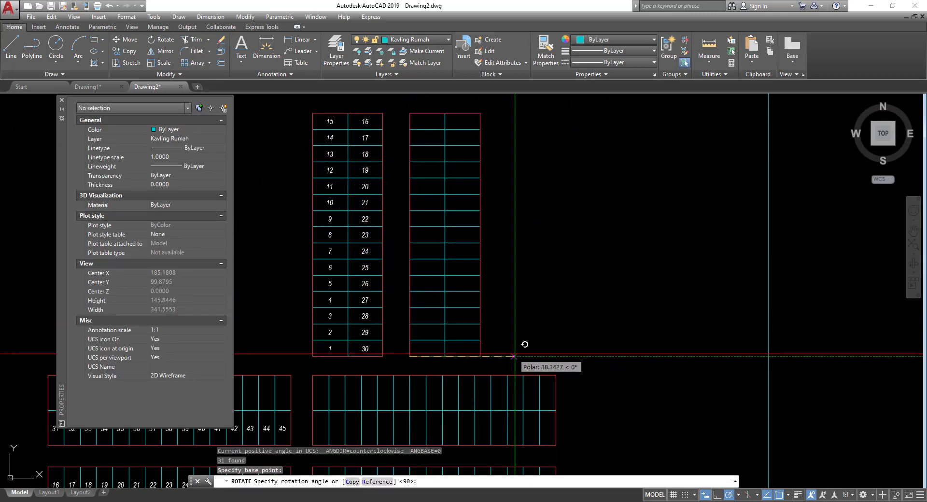
left_click(373, 481)
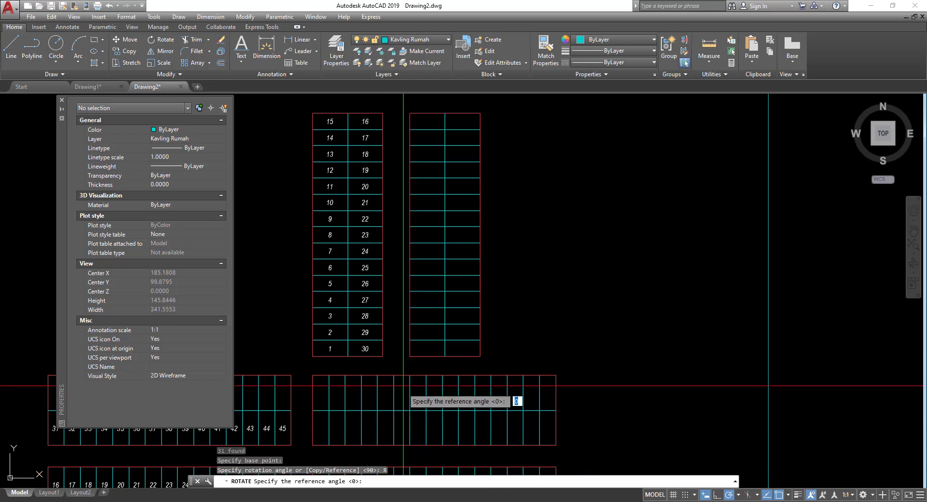
left_click(410, 356)
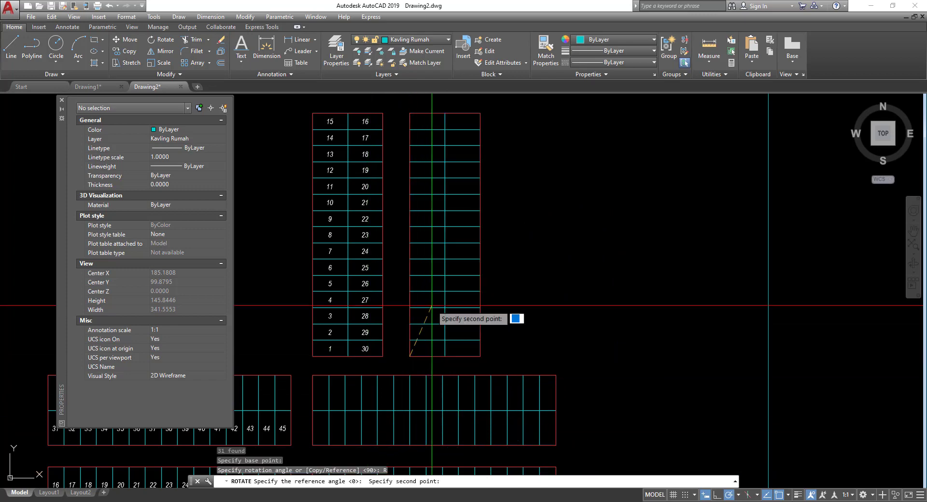
left_click(408, 114)
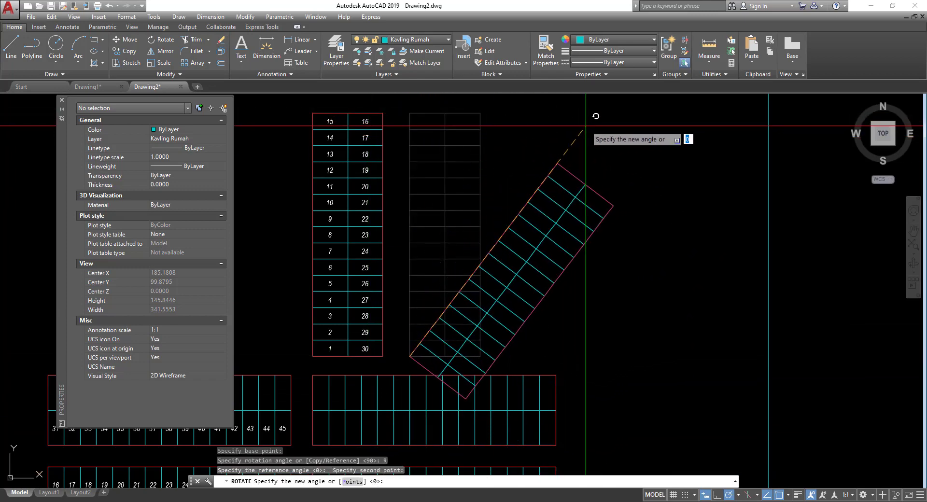
left_click(601, 123)
- Move the slanted block's outline and most of its plots up, aligning the lowest corner with the first vertical block's bottom edge
left_click(617, 293)
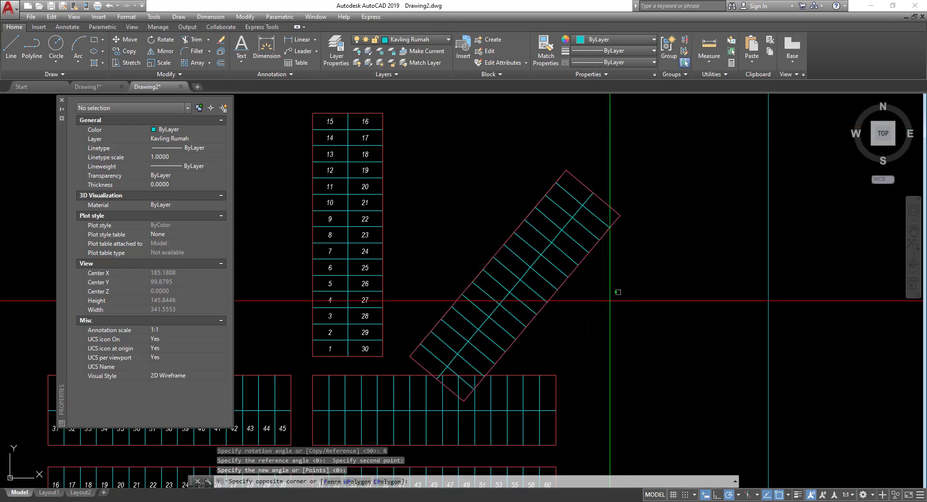
left_click(516, 167)
scroll(515, 328, "up", 4)
left_click(581, 361)
left_click(334, 216)
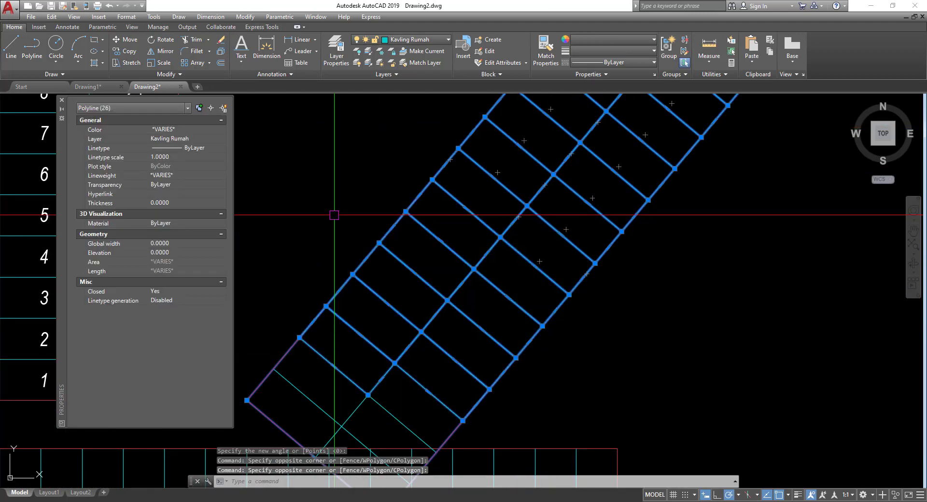
middle_click_drag(376, 350, 521, 236)
left_click(494, 231)
left_click(456, 270)
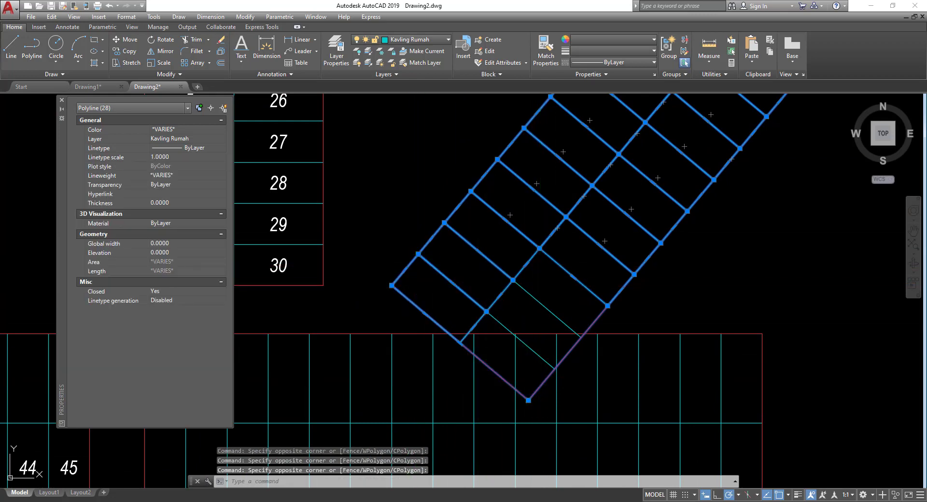
key("Return")
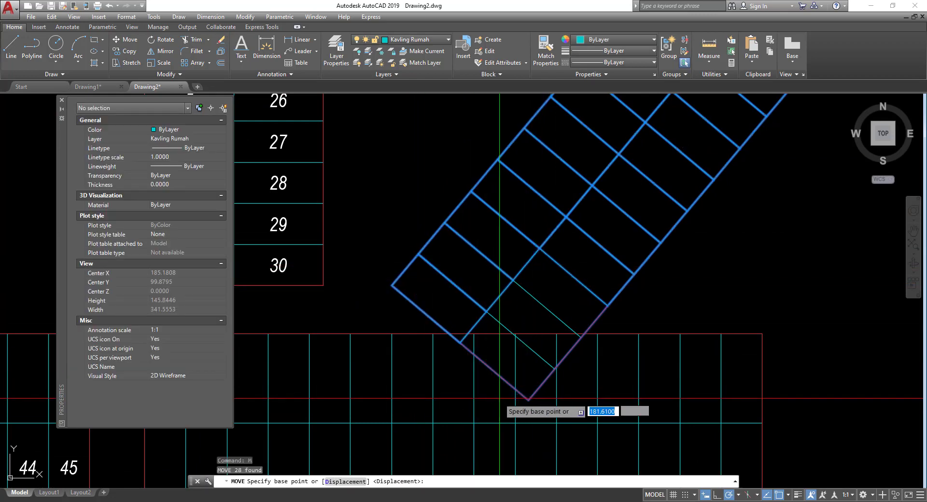
left_click(528, 399)
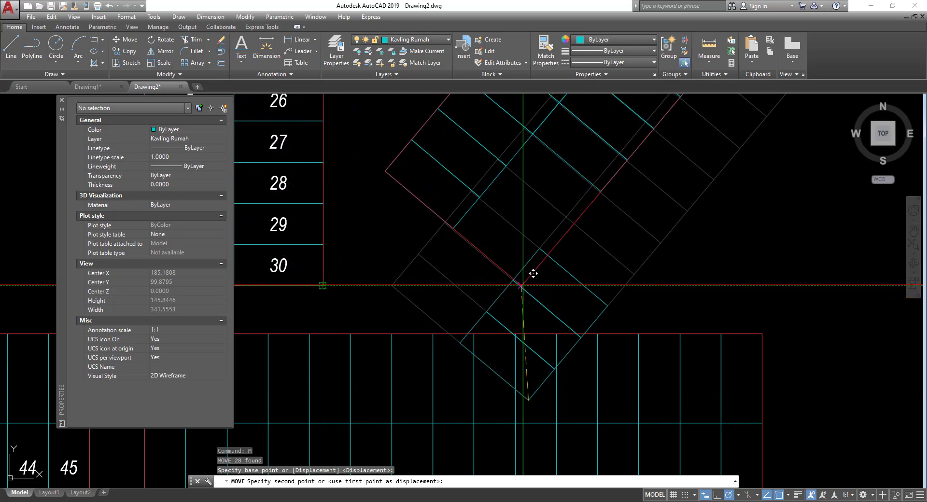
left_click(547, 288)
- Move the three leftover plots by their lowest corner onto the slanted block's lowest corner
scroll(546, 288, "down", 3)
scroll(548, 297, "up", 5)
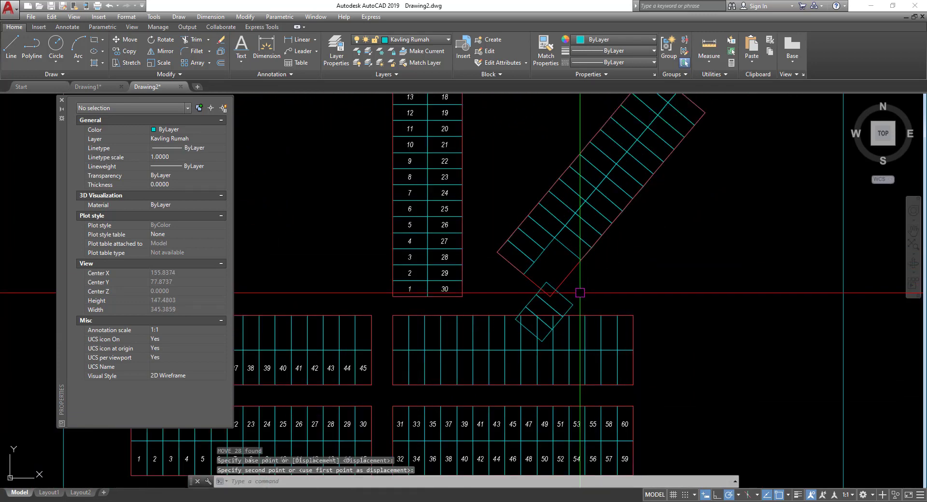
left_click(576, 311)
left_click(548, 305)
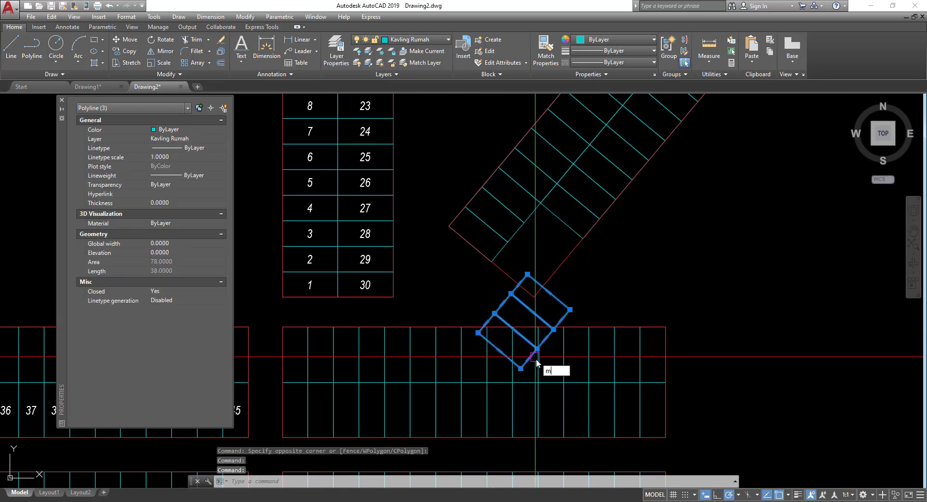
key("Return")
left_click(521, 369)
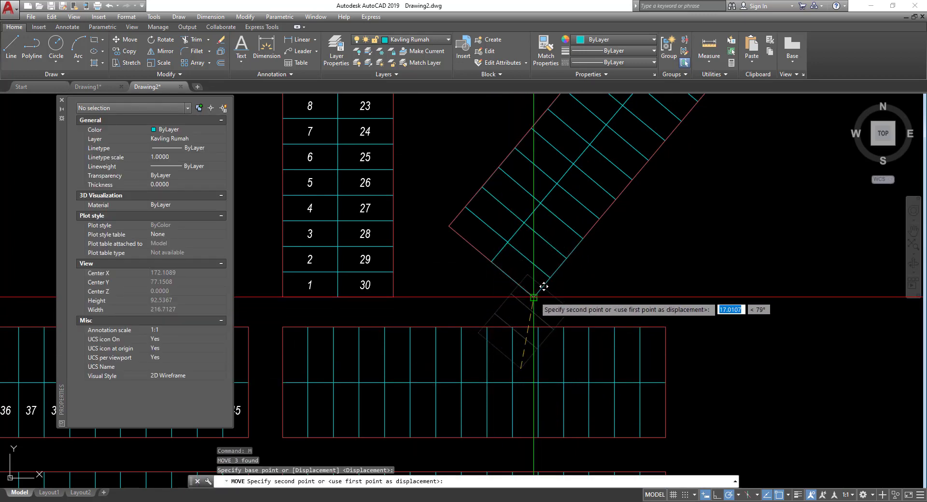
left_click(544, 286)
scroll(565, 289, "down", 4)
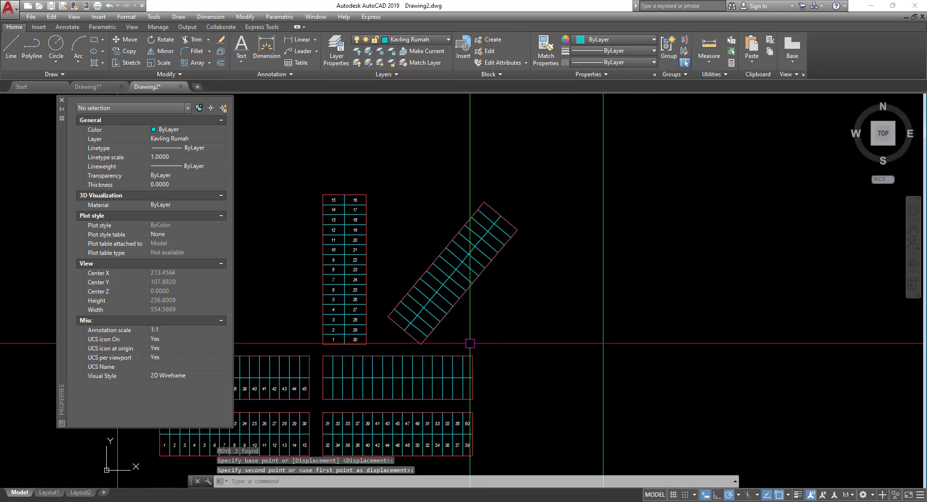
- Draw a diagonal helper line across the lowest plot in the slanted block's left column
middle_click_drag(550, 315, 662, 278)
scroll(586, 286, "up", 2)
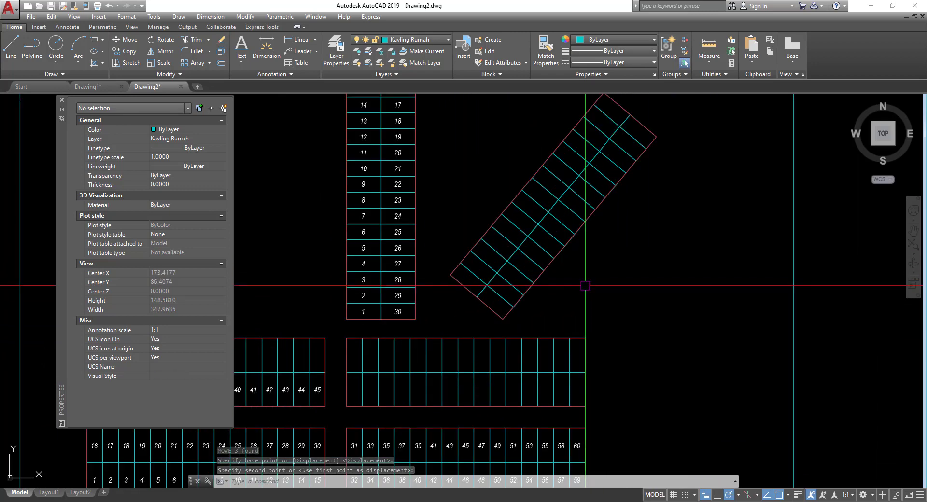
mouse_move(600, 281)
middle_mouse_down()
mouse_move(631, 264)
mouse_move(605, 305)
middle_mouse_up()
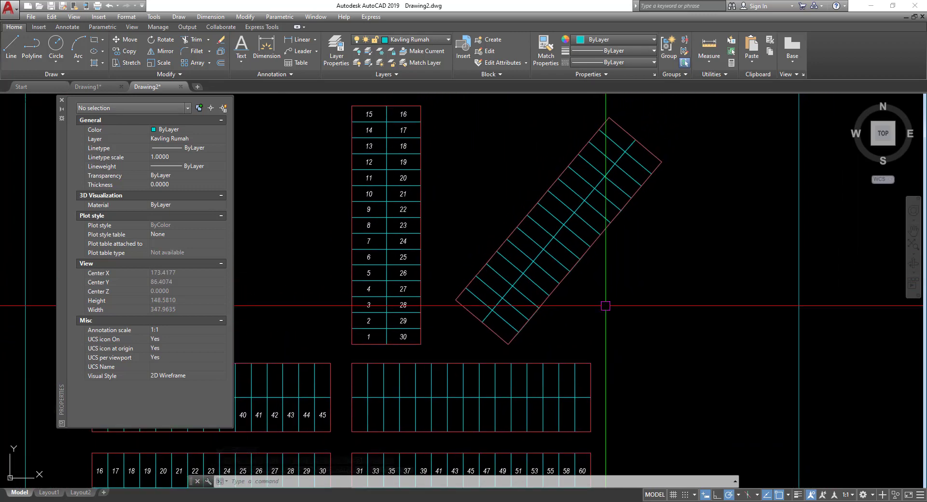
scroll(469, 316, "up", 2)
type("l")
key("Return")
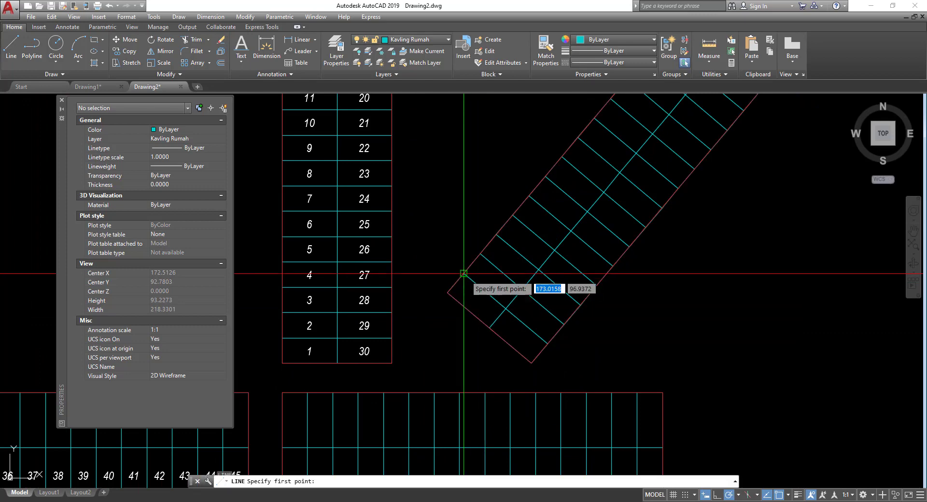
left_click(464, 274)
key("Return")
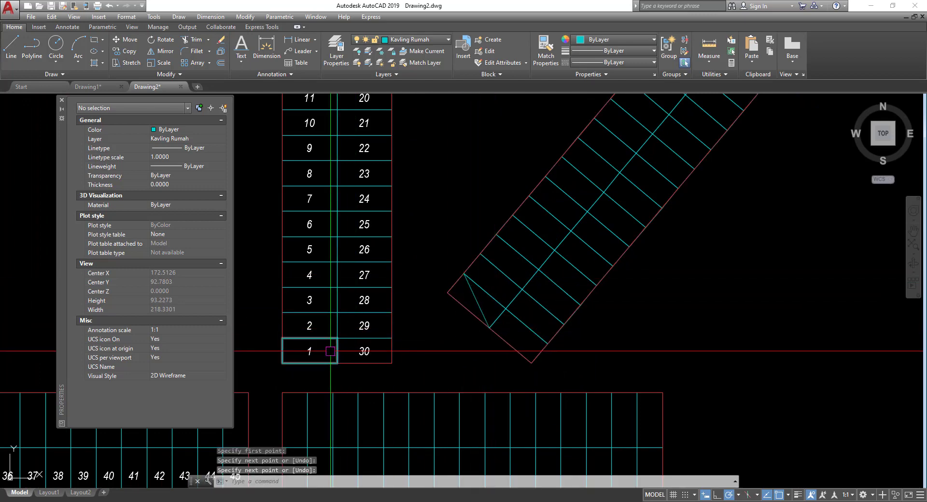
- Copy the number 1 from the first vertical block into the empty space beside the slanted block
left_click(308, 353)
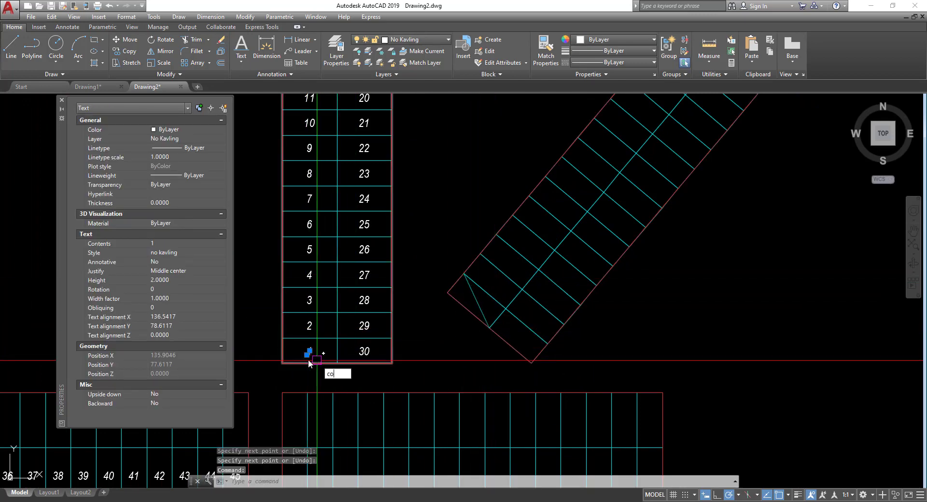
type("co")
key("Return")
left_click(309, 352)
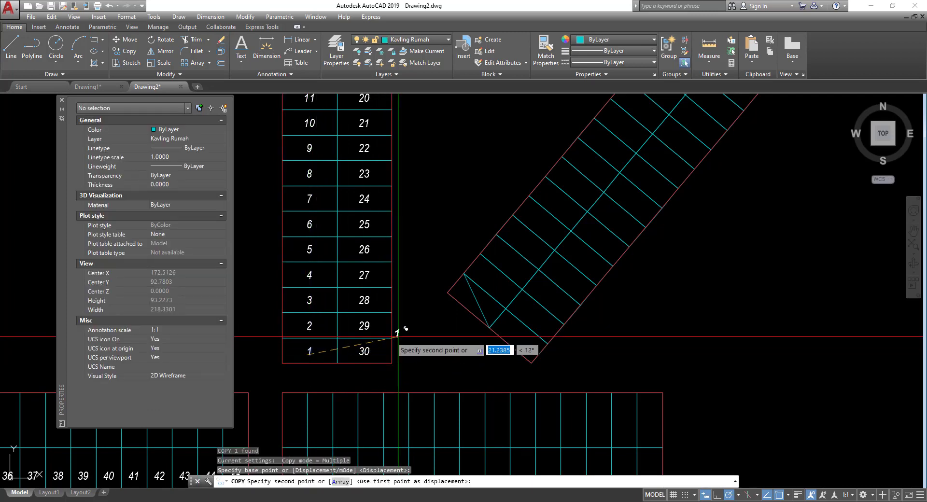
scroll(410, 333, "up", 5)
left_click(439, 332)
key("Escape")
- Move the copied number 1 by its centre onto the midpoint of the diagonal helper line
left_click(482, 354)
left_click(433, 304)
left_click(449, 315)
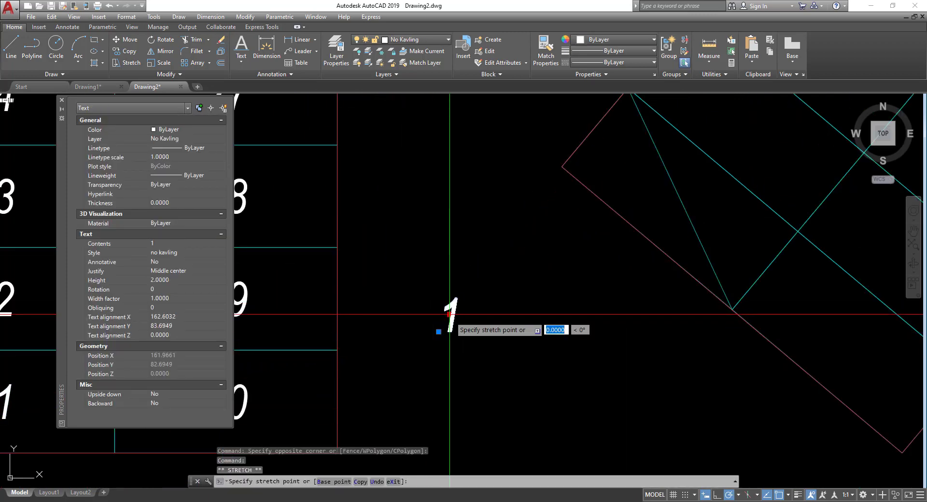
left_click(683, 205)
scroll(659, 230, "down", 5)
middle_click_drag(670, 241, 511, 315)
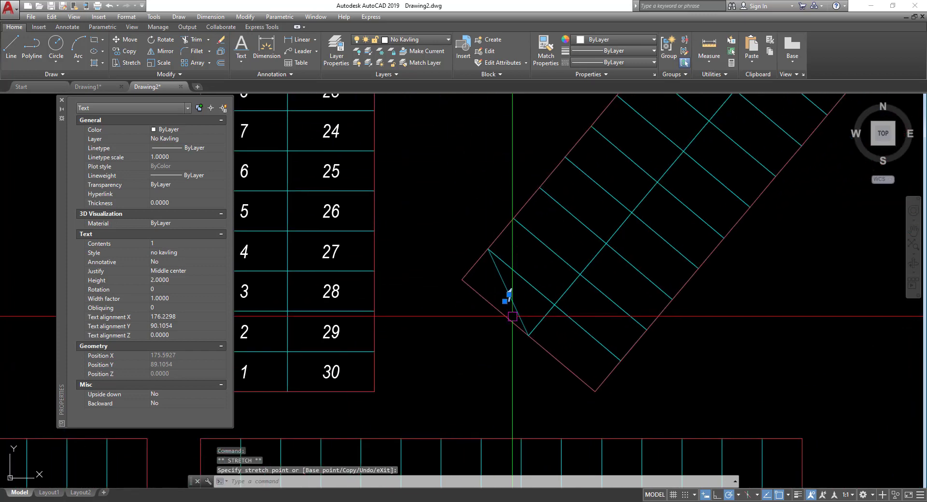
scroll(513, 316, "up", 5)
key("Escape")
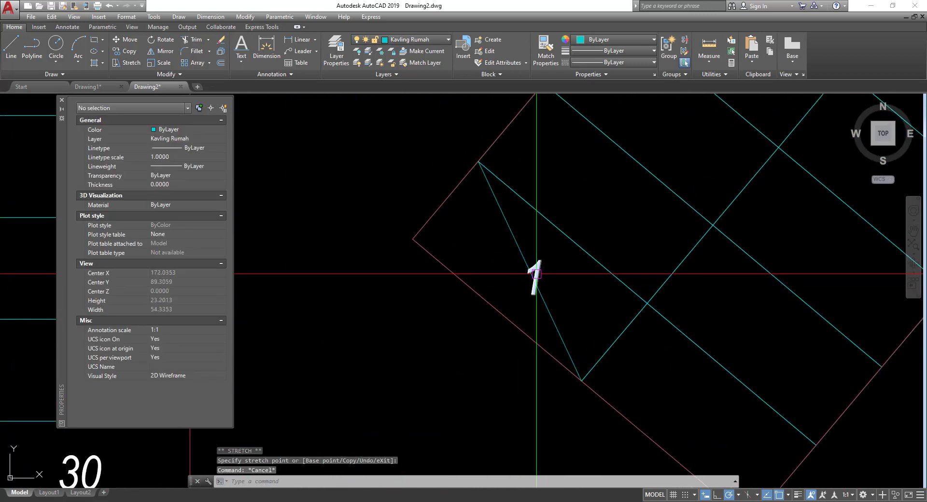
left_click(535, 274)
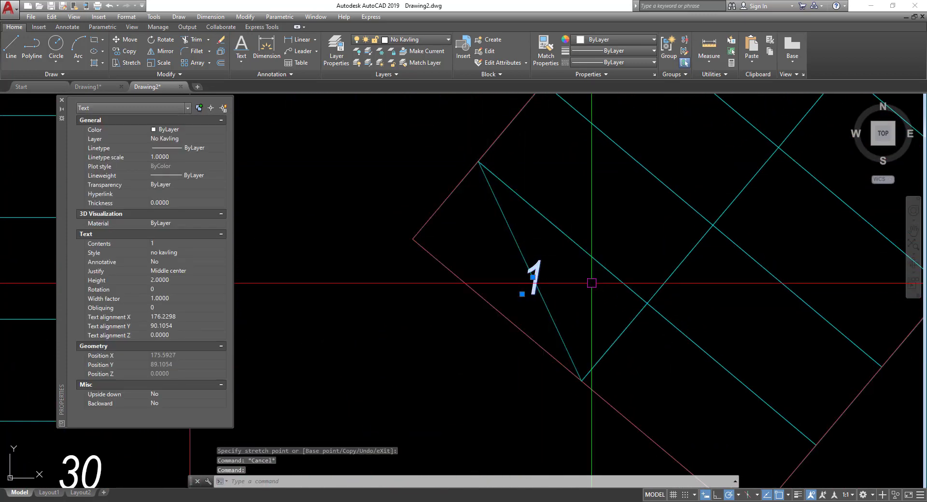
scroll(543, 283, "up", 2)
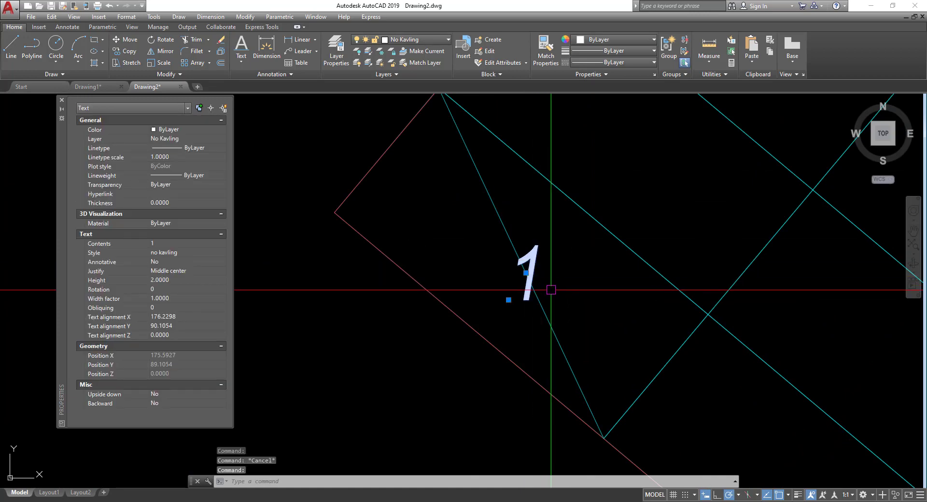
left_click(127, 44)
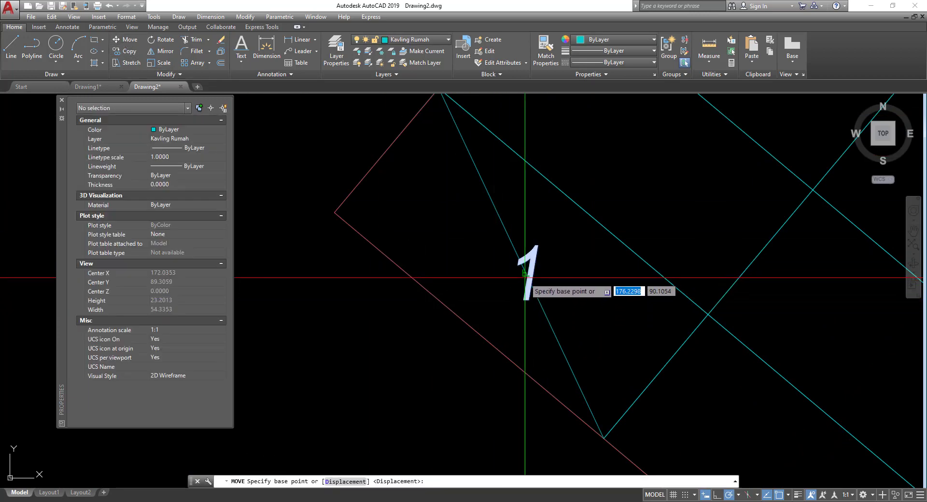
left_click(525, 300)
scroll(487, 306, "down", 4)
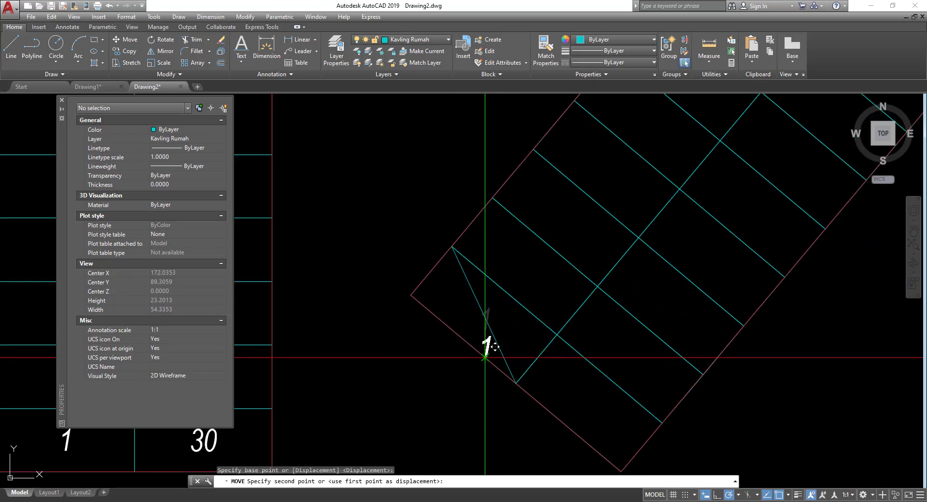
scroll(485, 376, "up", 2)
key("Escape")
- Erase the diagonal helper line and the copied number 1 from the slanted block's lowest plot
left_click(507, 325)
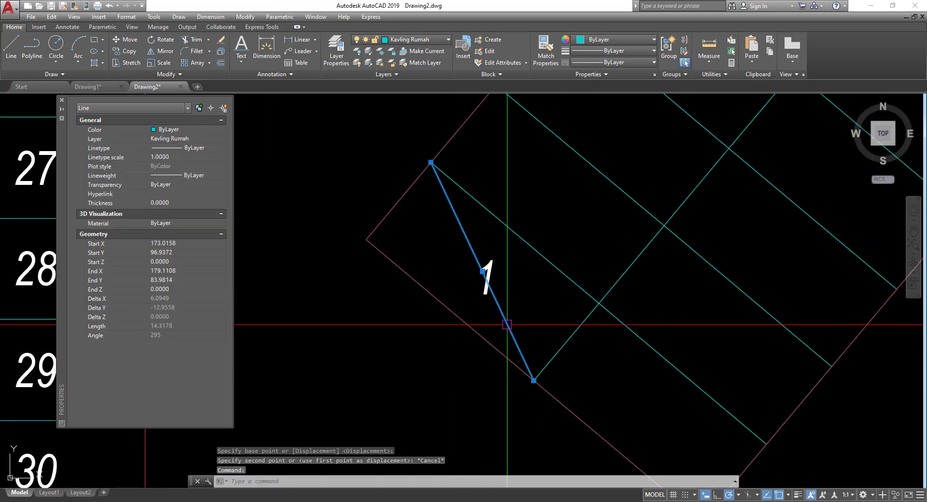
type("E")
key("Return")
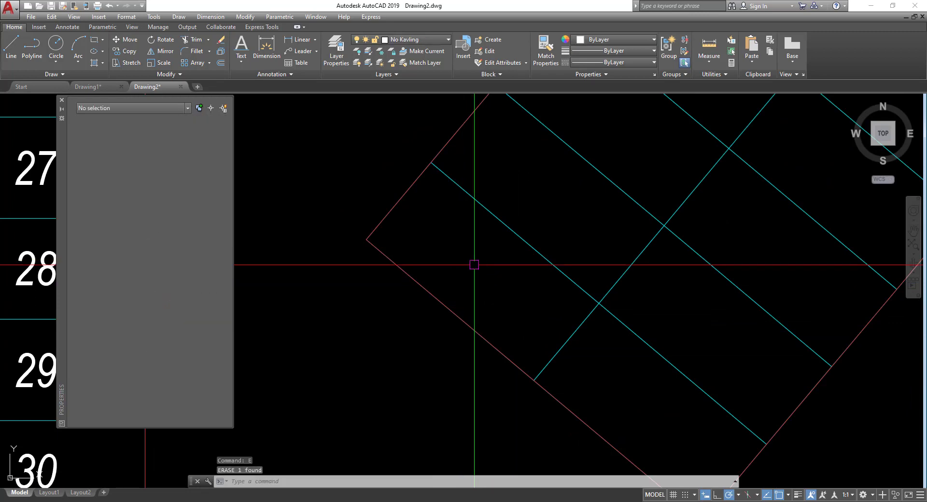
scroll(516, 304, "down", 2)
scroll(541, 370, "down", 4)
middle_click_drag(520, 355, 481, 370)
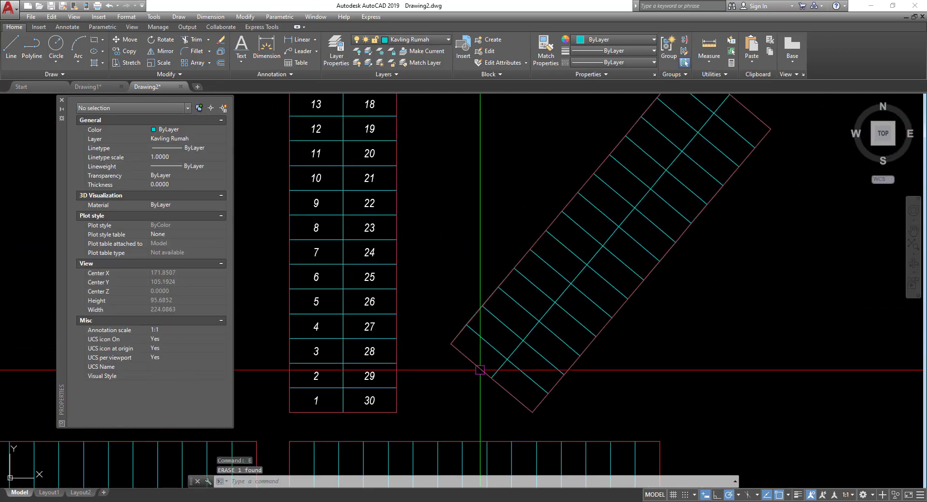
scroll(483, 378, "up", 2)
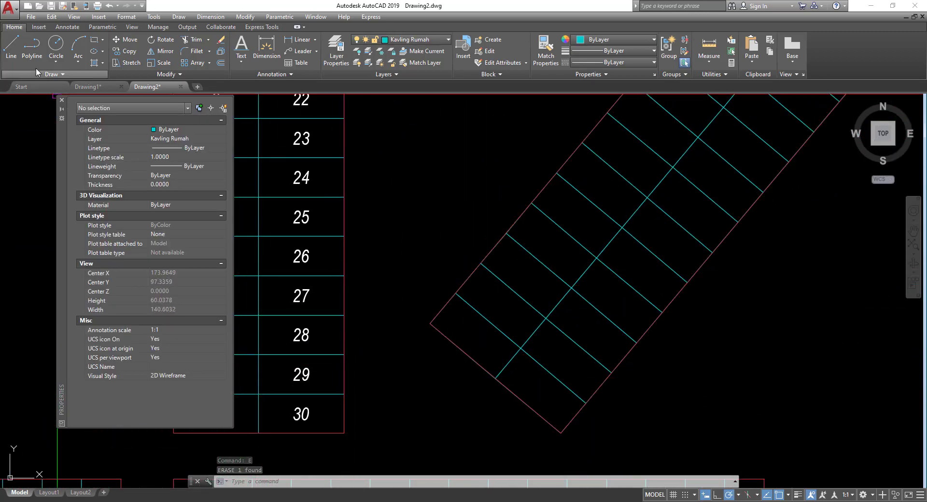
left_click(39, 28)
left_click(68, 28)
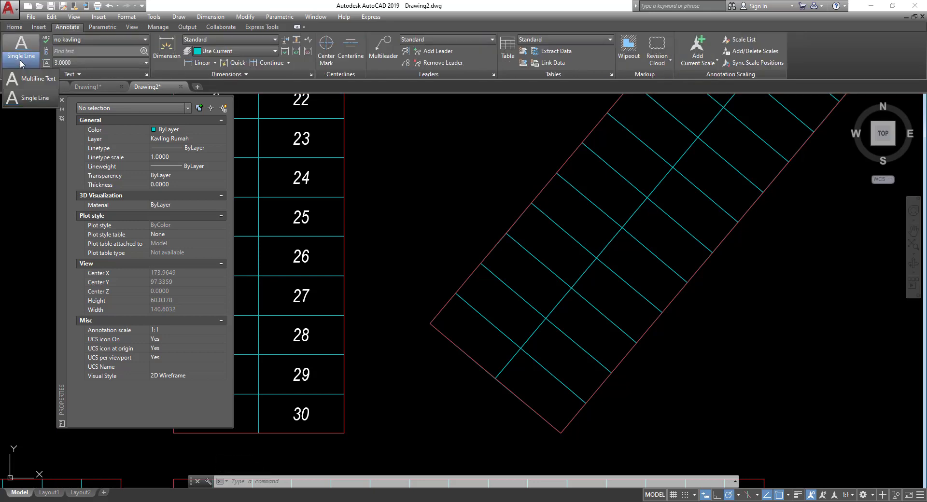
left_click(28, 98)
scroll(499, 374, "up", 2)
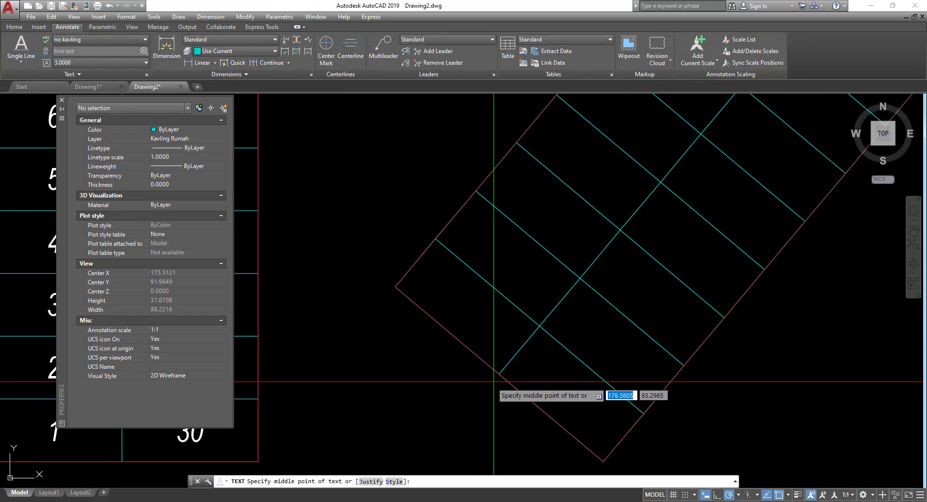
scroll(499, 374, "up", 2)
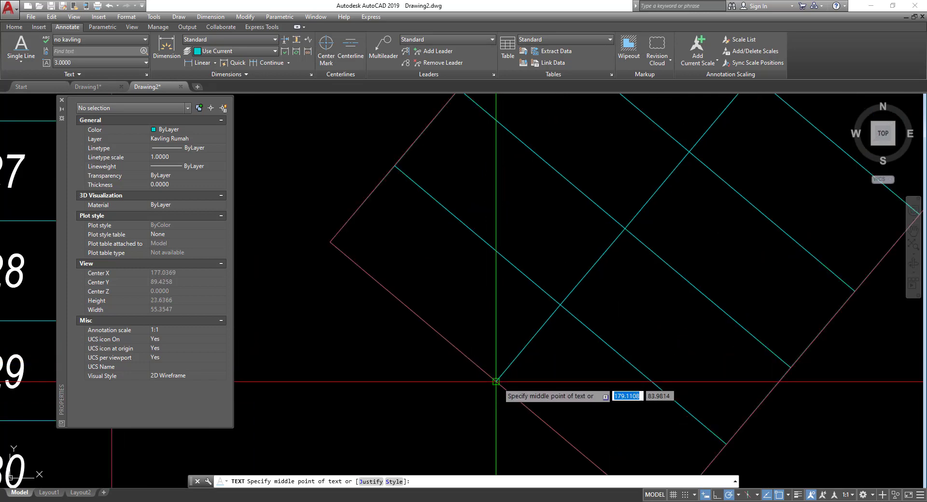
left_click(496, 381)
key("Escape")
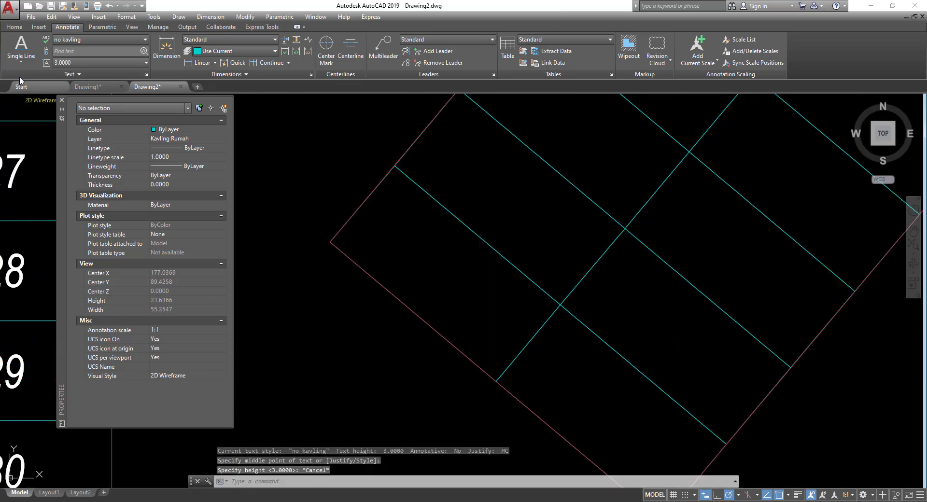
- Create middle-centre single-line text "1", height 2, at the lower end of the slanted block's centre line, rotated along that line
left_click(32, 99)
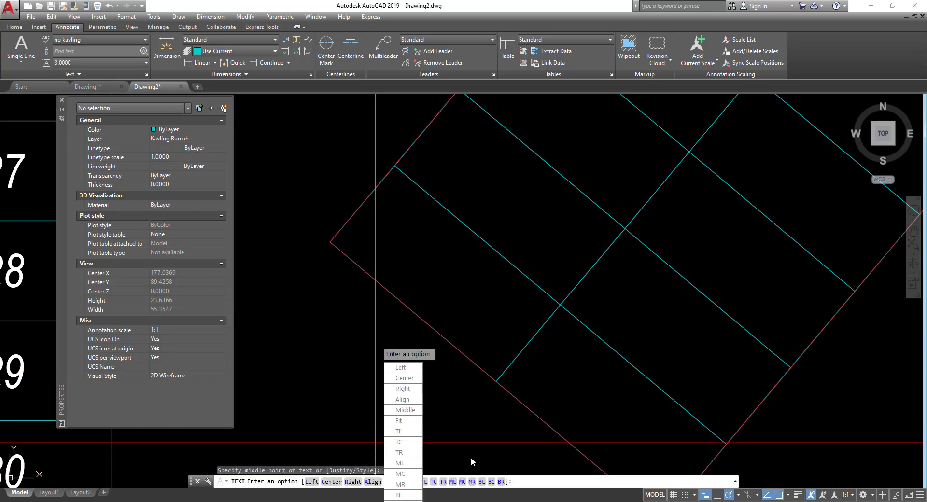
left_click(410, 474)
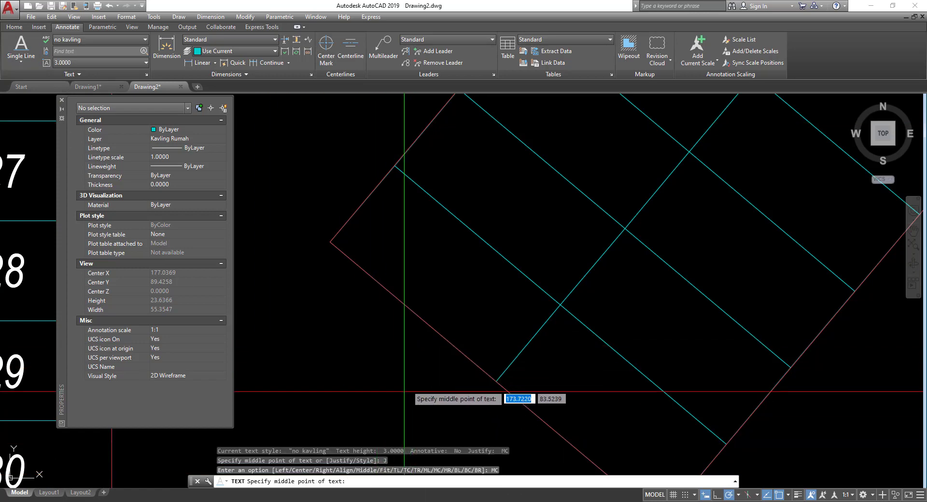
left_click(495, 381)
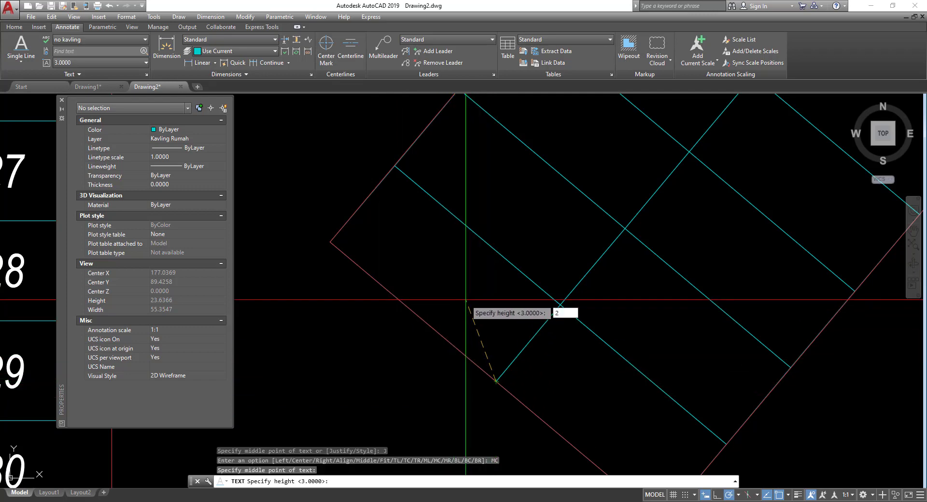
key("Return")
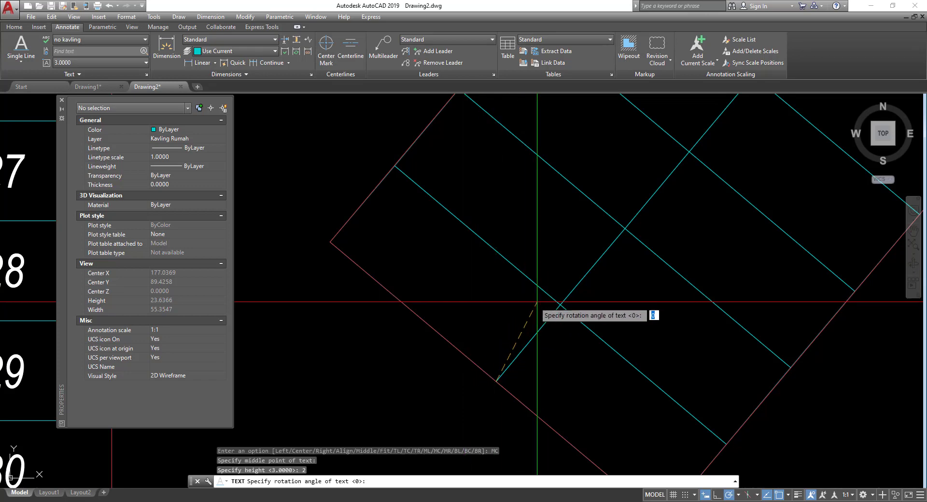
left_click(560, 304)
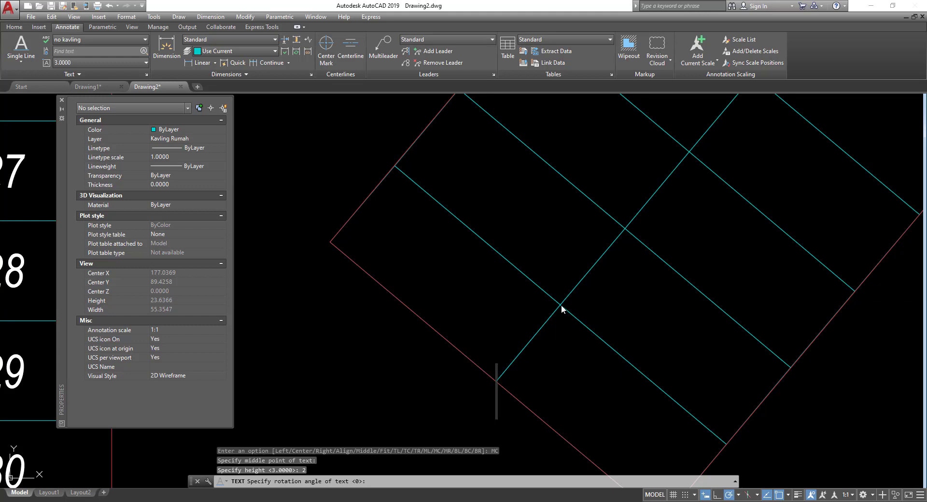
type("1")
left_click(378, 379)
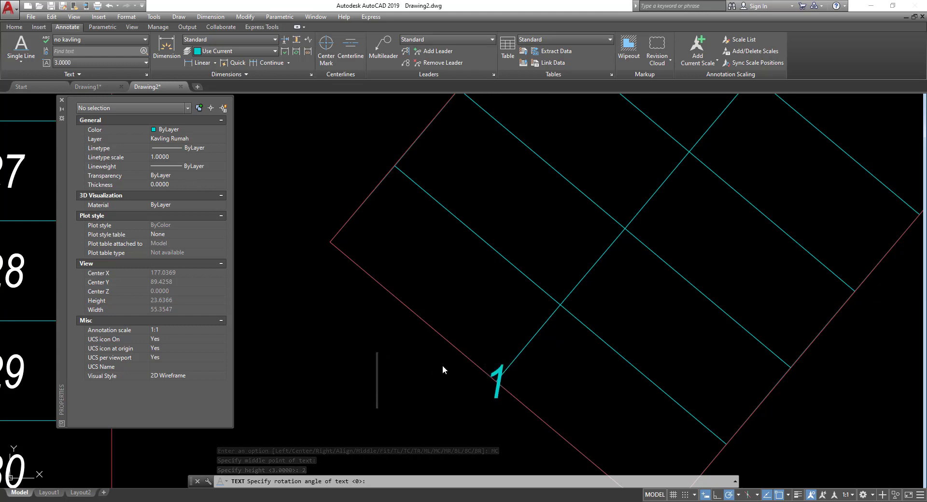
key("Return")
- Put the rotated number 1 on the No Kavling layer
left_click(499, 375)
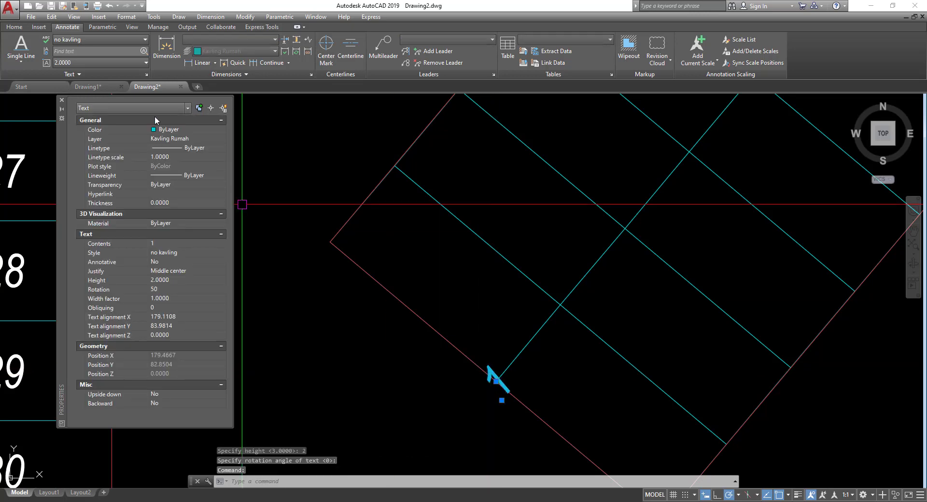
left_click(21, 29)
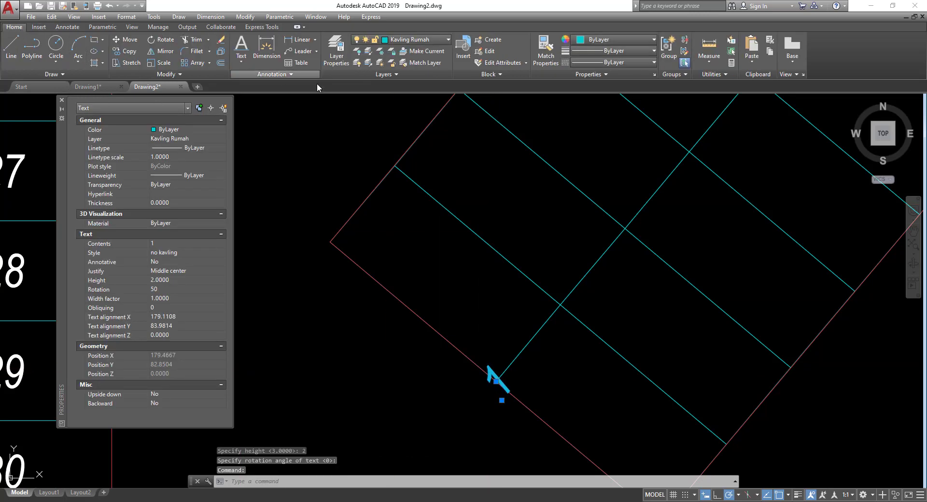
left_click(438, 48)
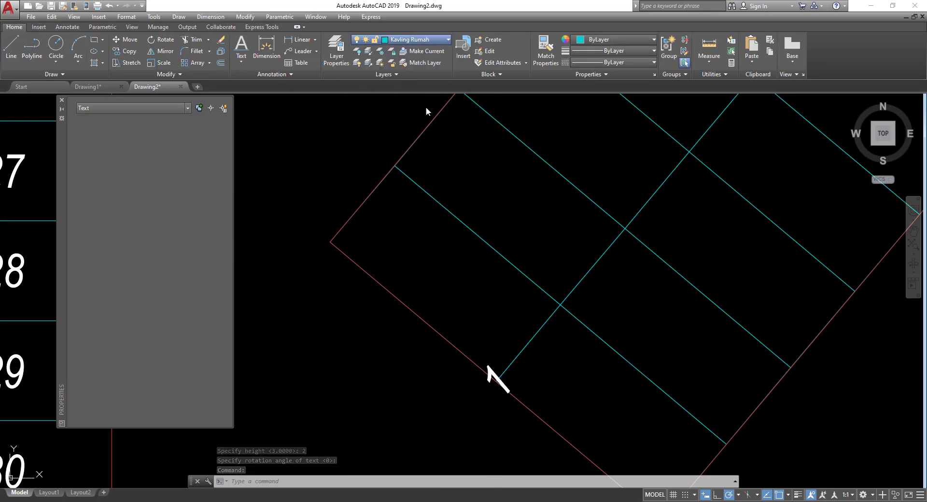
key("Escape")
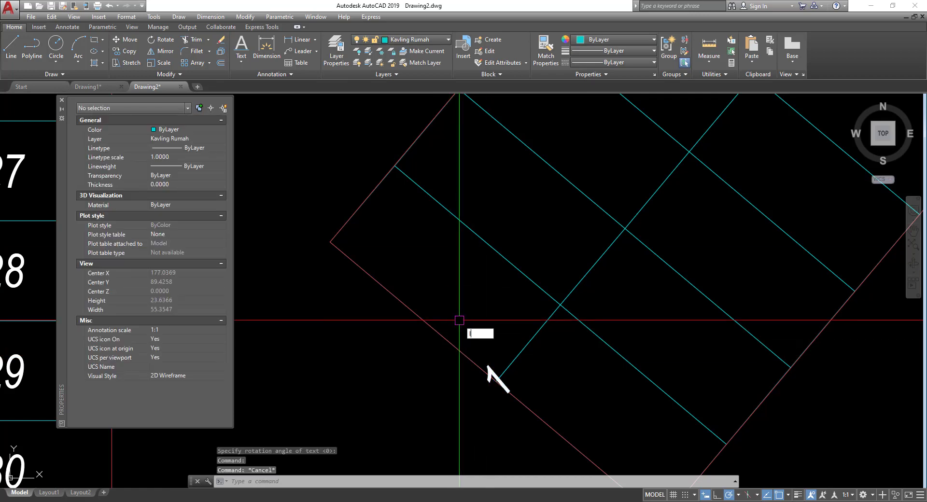
- Draw a diagonal helper line across the lowest left plot, from its upper-left corner to the centre line's lower end
type("l")
key("Return")
left_click(395, 166)
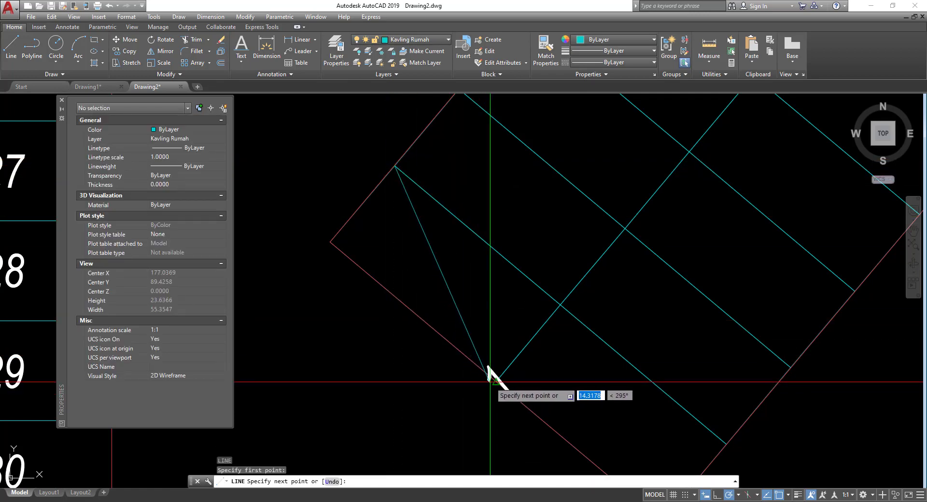
left_click(496, 381)
key("Return")
- Move the rotated number 1 by its centre onto the helper line's midpoint
left_click(496, 381)
left_click(496, 382)
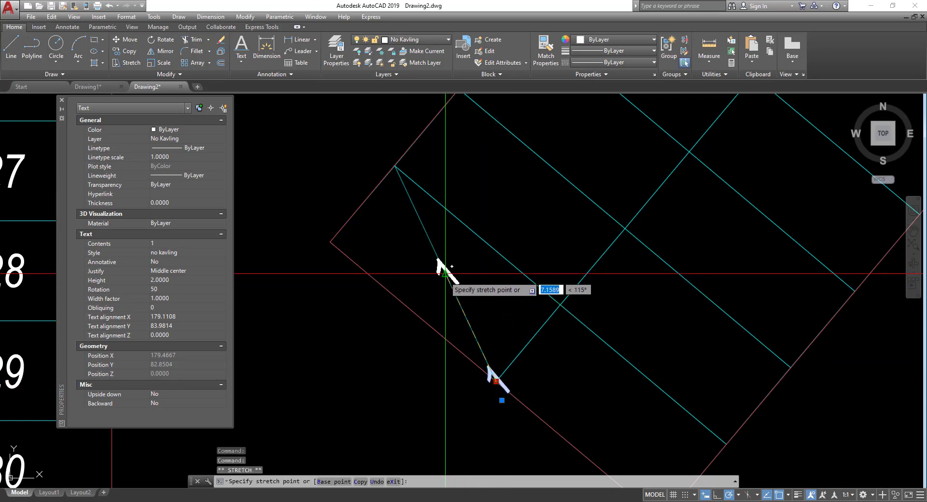
key("Escape")
- Erase the diagonal helper line behind the rotated number 1
left_click(445, 274)
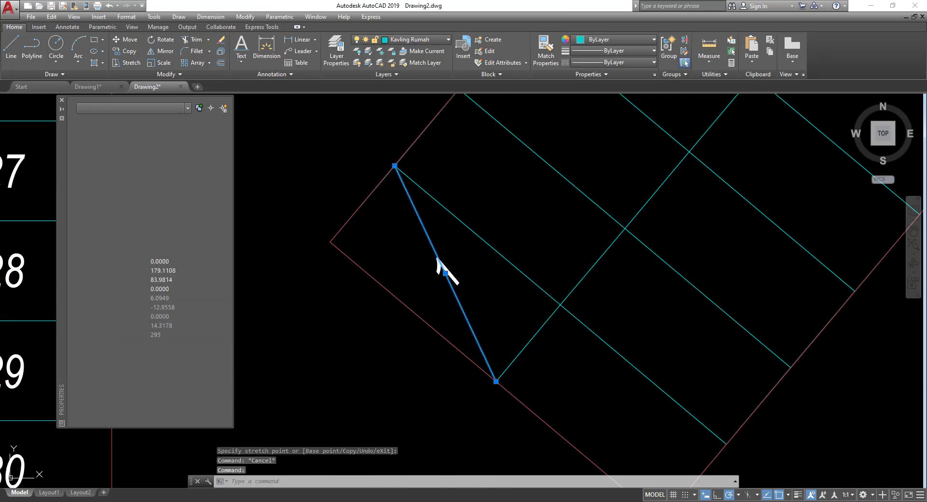
type("e")
key("Return")
- Copy the rotated number 1 as a 15-item array along the slanted block's centre line, spaced one plot width apart
scroll(549, 341, "down", 3)
scroll(478, 337, "up", 4)
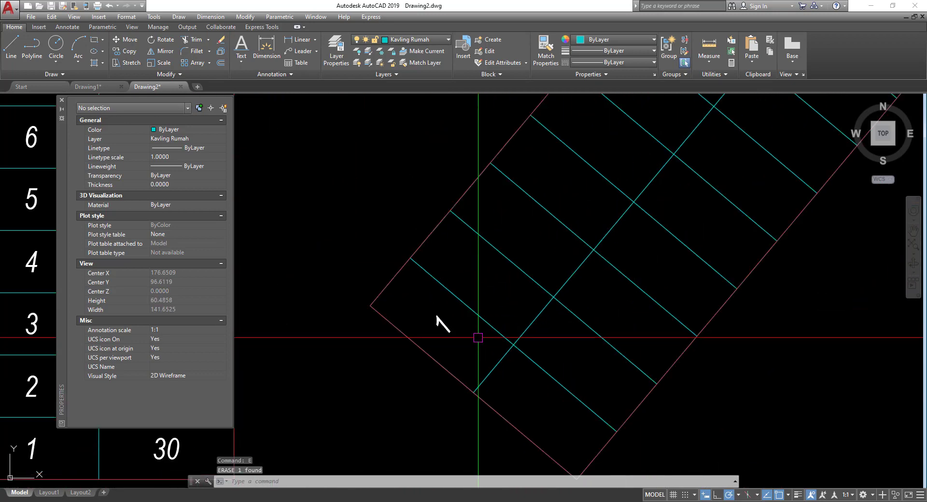
scroll(478, 337, "up", 2)
left_click(444, 344)
left_click(426, 323)
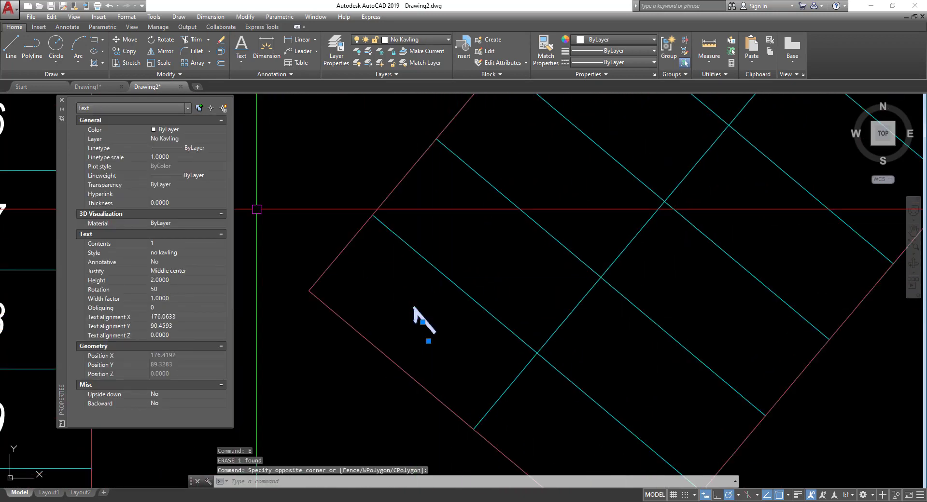
left_click(124, 55)
left_click(473, 427)
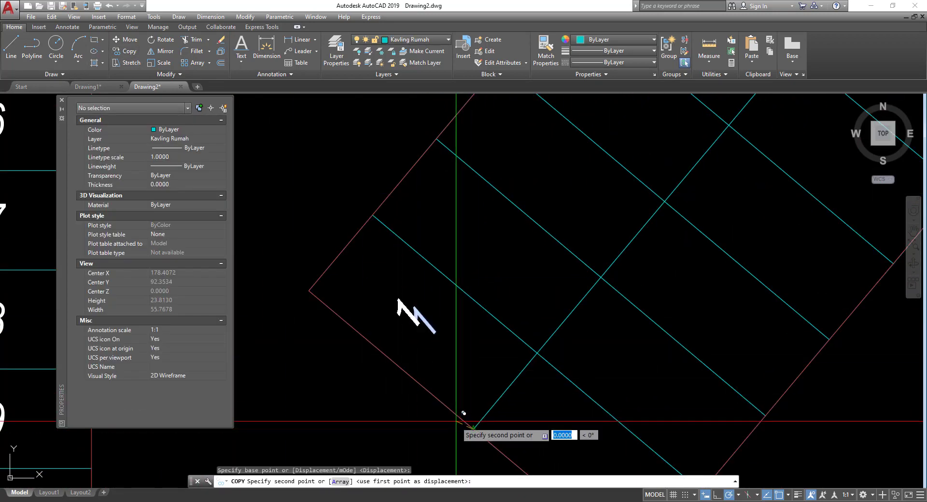
left_click(341, 482)
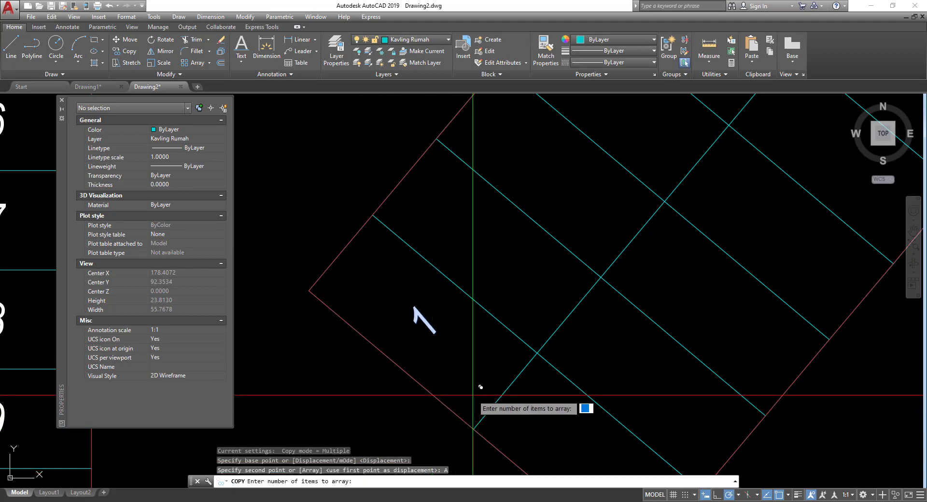
type("15")
key("Return")
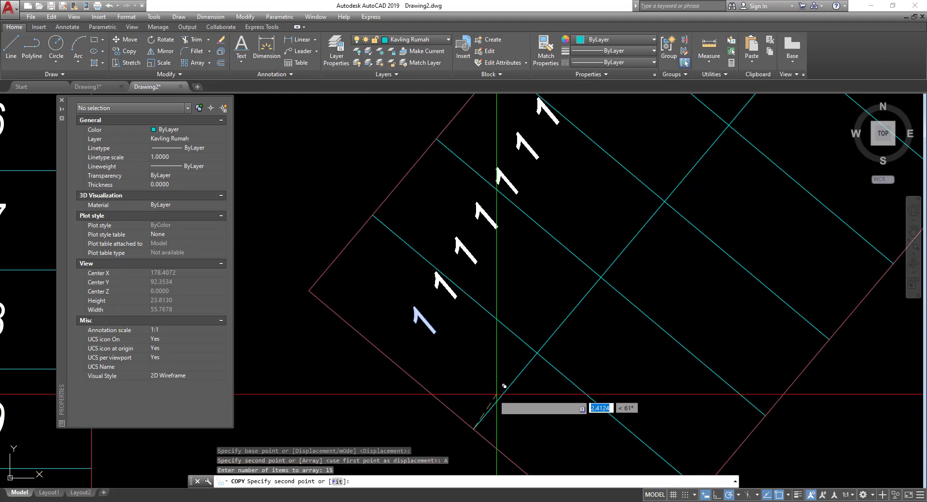
left_click(537, 354)
scroll(520, 387, "down", 5)
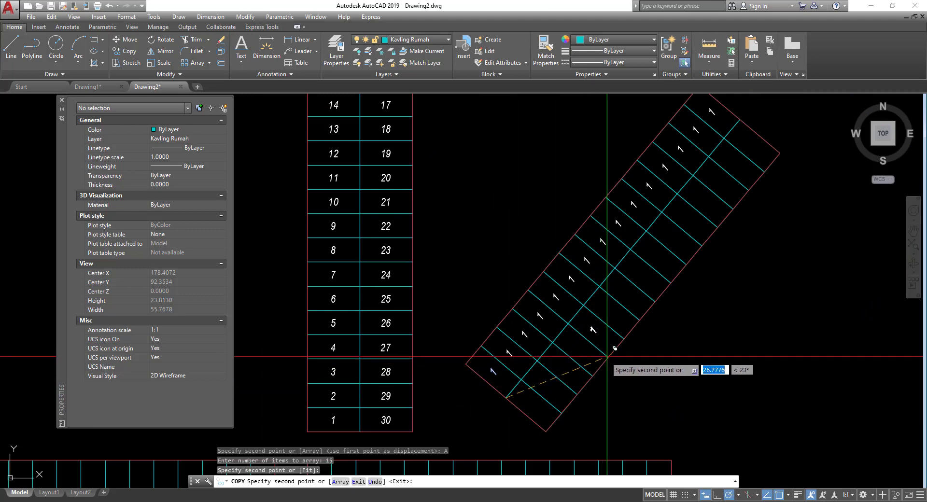
key("Escape")
- Start TCOUNT and select the seven lowest rotated numbers in the slanted block's upper-left row, from the bottom up
middle_click_drag(507, 362, 438, 329)
scroll(442, 338, "up", 2)
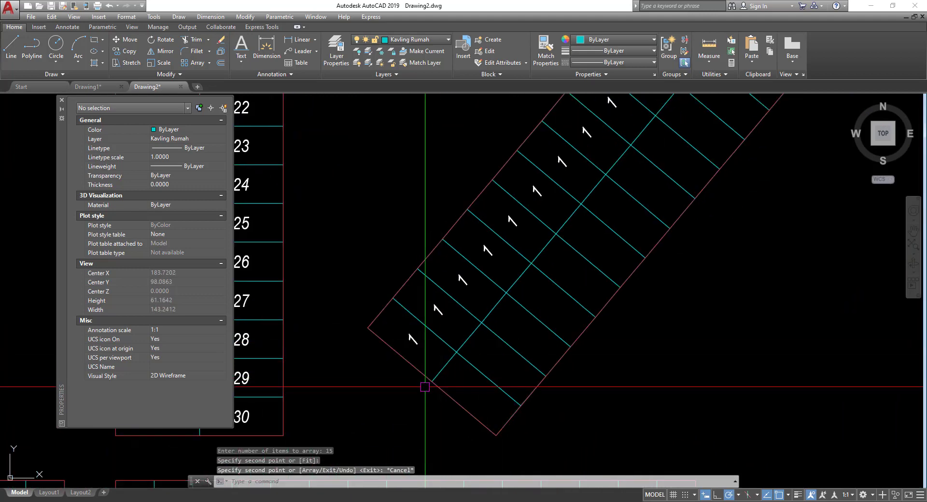
type("t")
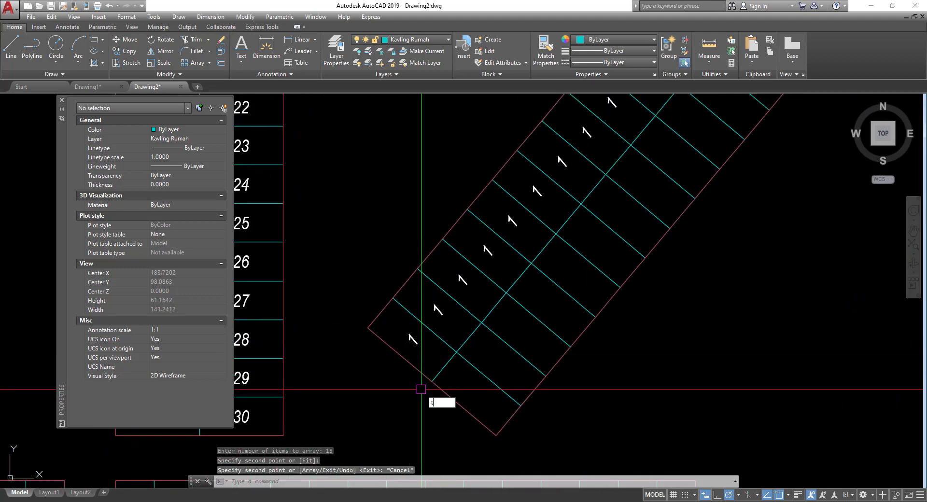
type("c")
key("Return")
left_click(364, 250)
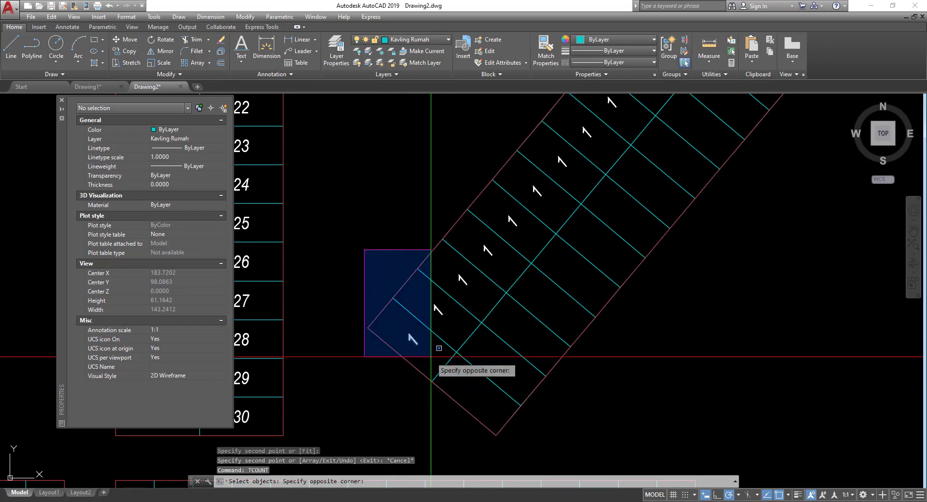
left_click(433, 344)
scroll(424, 378, "down", 2)
mouse_move(424, 378)
middle_mouse_down()
mouse_move(366, 355)
mouse_move(345, 369)
middle_mouse_up()
left_click(337, 242)
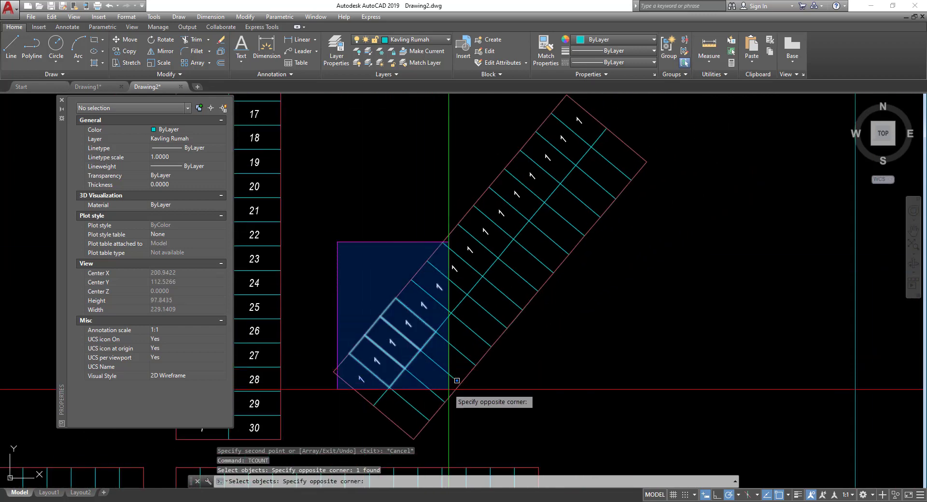
left_click(379, 381)
scroll(370, 384, "up", 2)
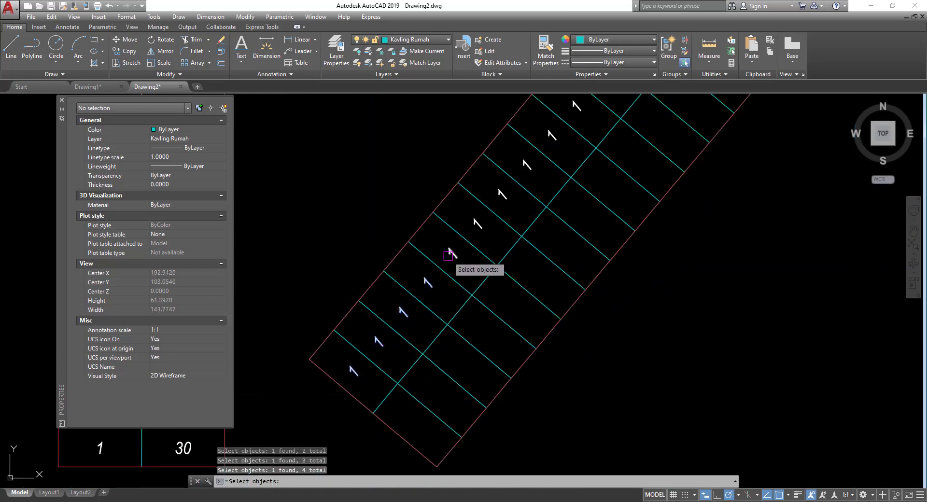
left_click(498, 193)
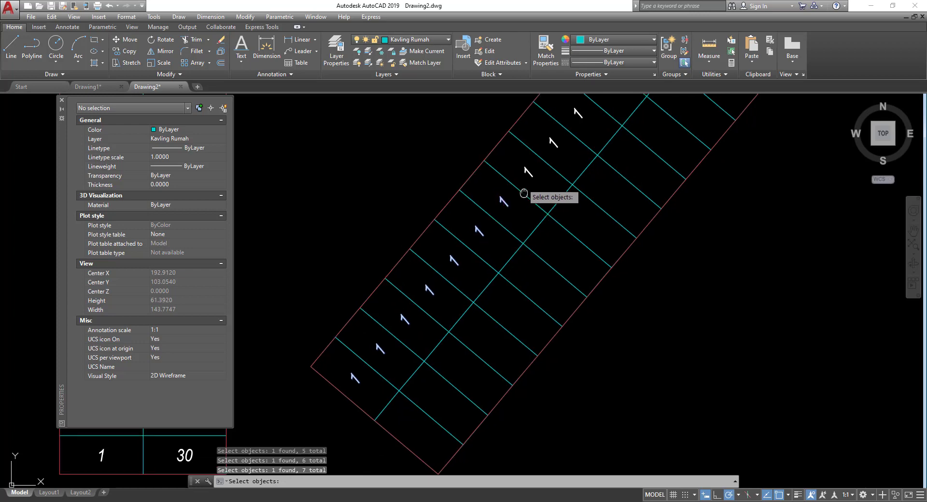
- Add the remaining eight rotated numbers, up to the row's upper end, to the TCOUNT selection
middle_click_drag(525, 191, 483, 296)
left_click(456, 187)
left_click(525, 290)
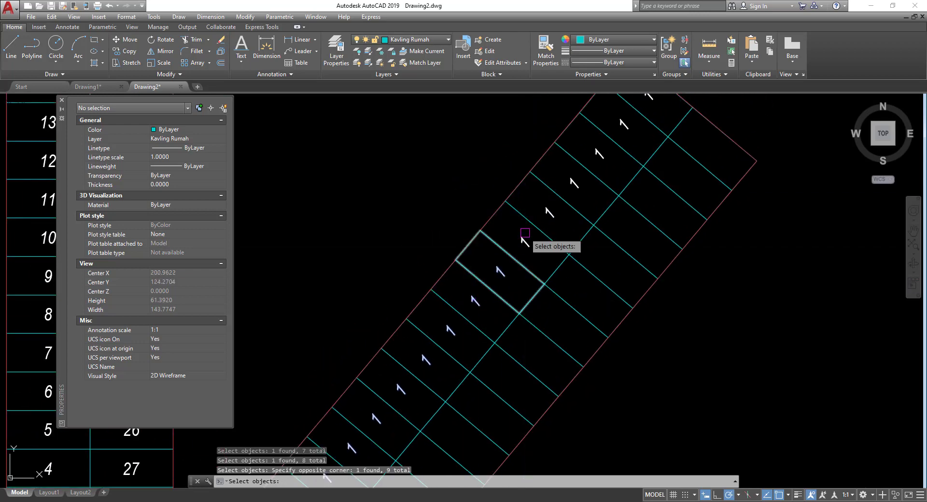
left_click(566, 272)
middle_click_drag(552, 223, 513, 339)
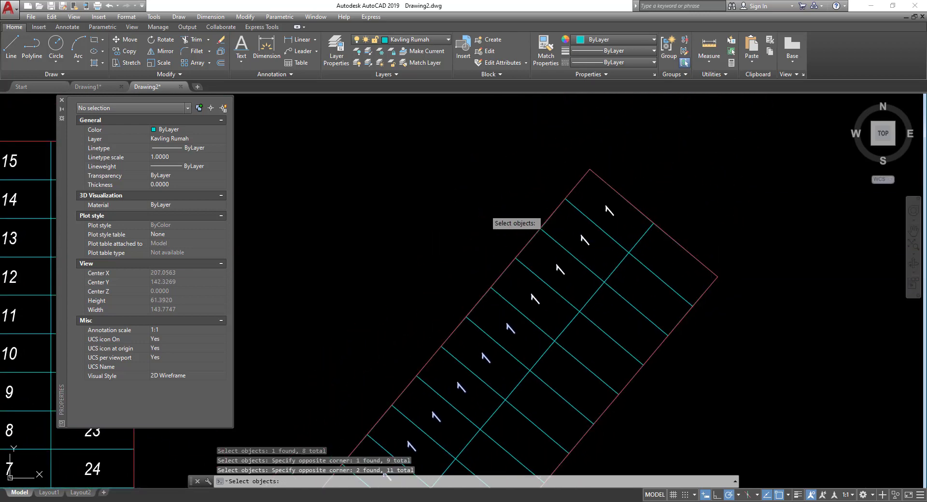
left_click(485, 209)
left_click(566, 354)
left_click(507, 178)
left_click(600, 265)
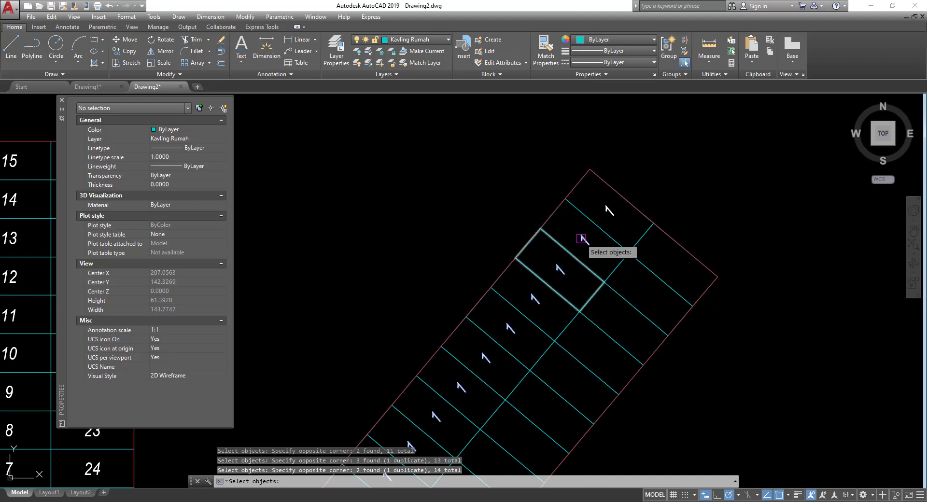
left_click(550, 163)
left_click(631, 239)
scroll(621, 276, "down", 2)
middle_click_drag(621, 277, 636, 196)
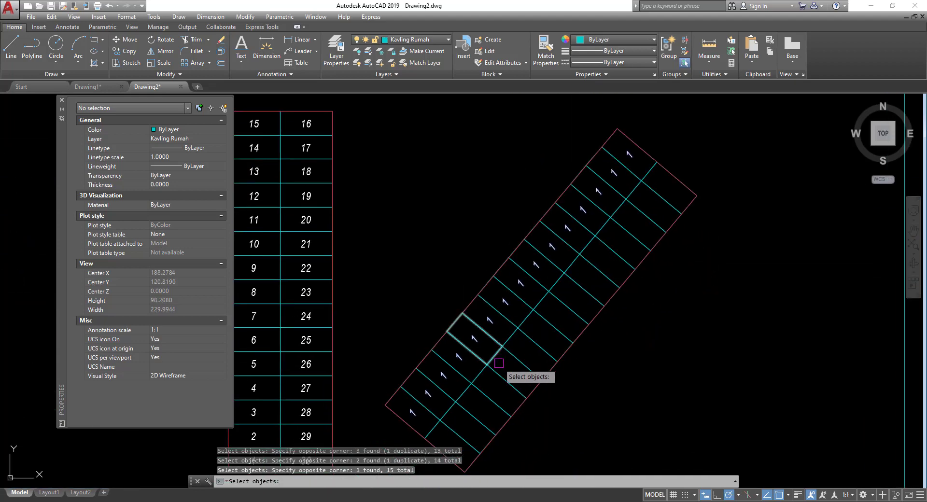
- Number the selected texts sorted by X, starting at 1, with the Overwrite placement
key("Return")
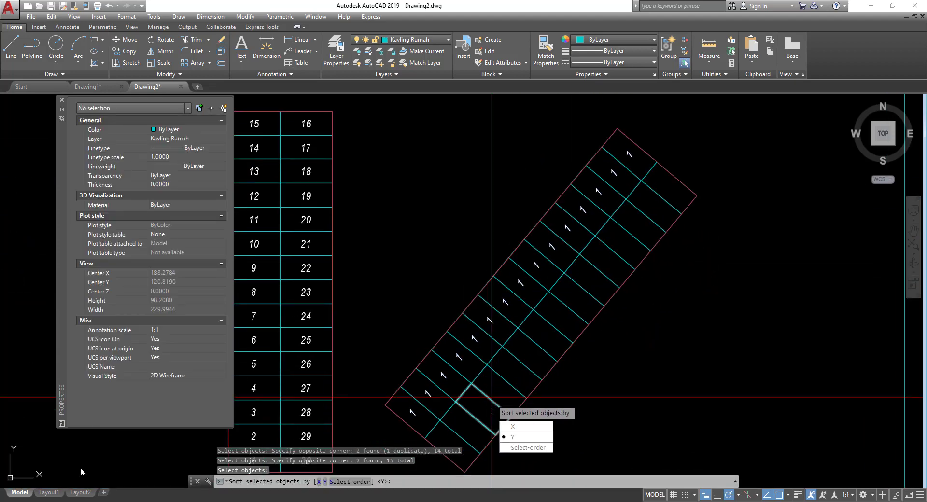
left_click(525, 427)
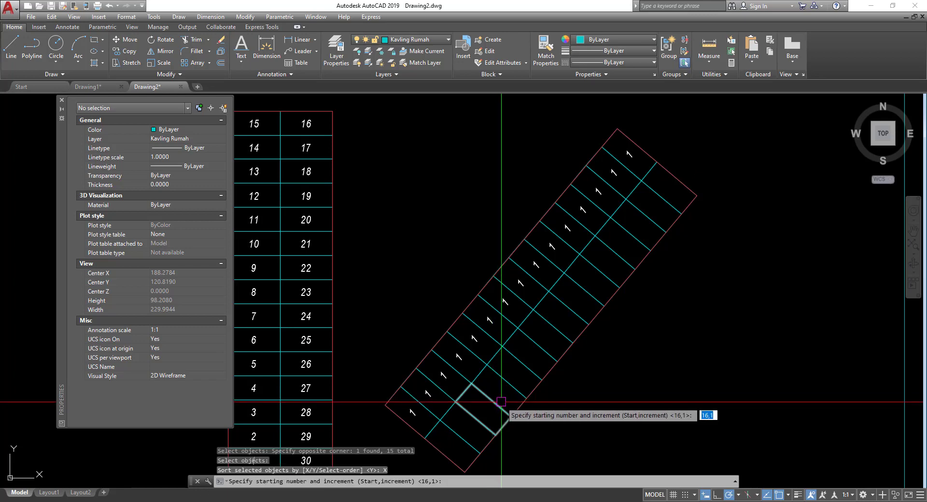
key("Return")
key("Return")
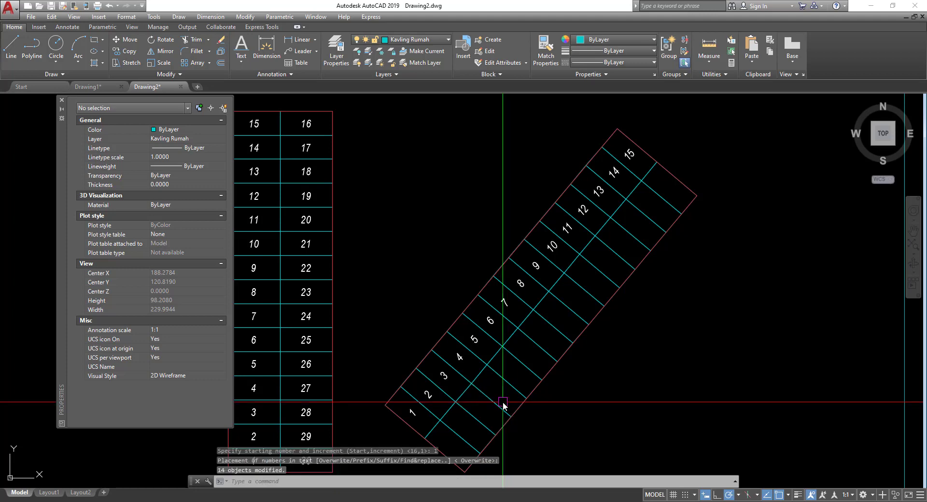
- Define a UCS with its origin at the lower end of the slanted block's centre line and its X-axis along that line
mouse_move(600, 321)
middle_mouse_down()
mouse_move(621, 251)
mouse_move(617, 268)
middle_mouse_up()
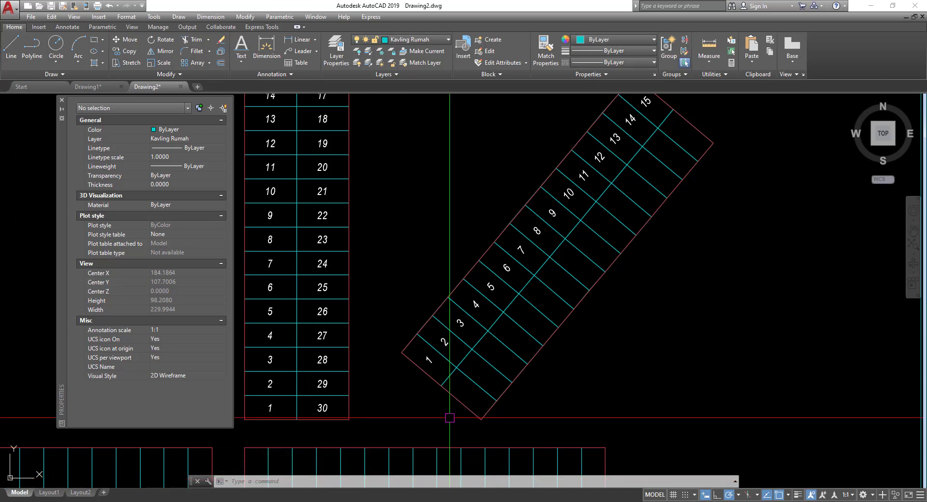
type("UCS")
key("Return")
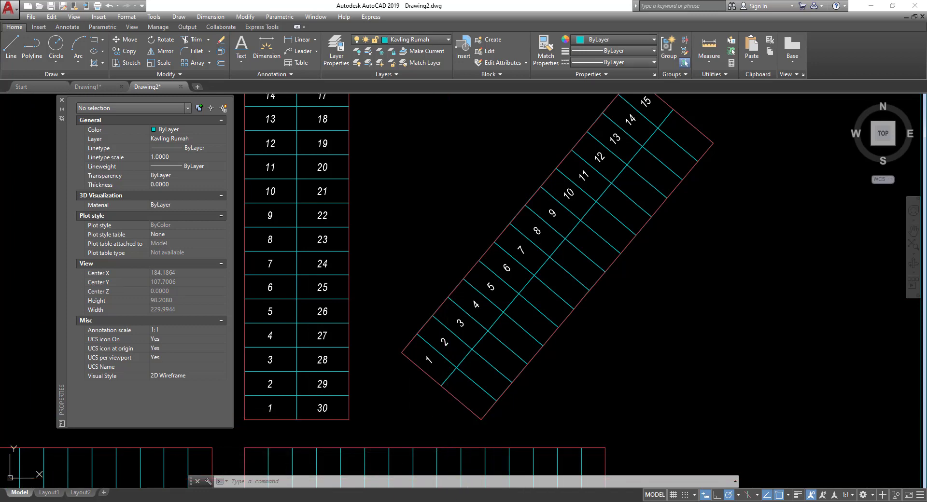
left_click(441, 385)
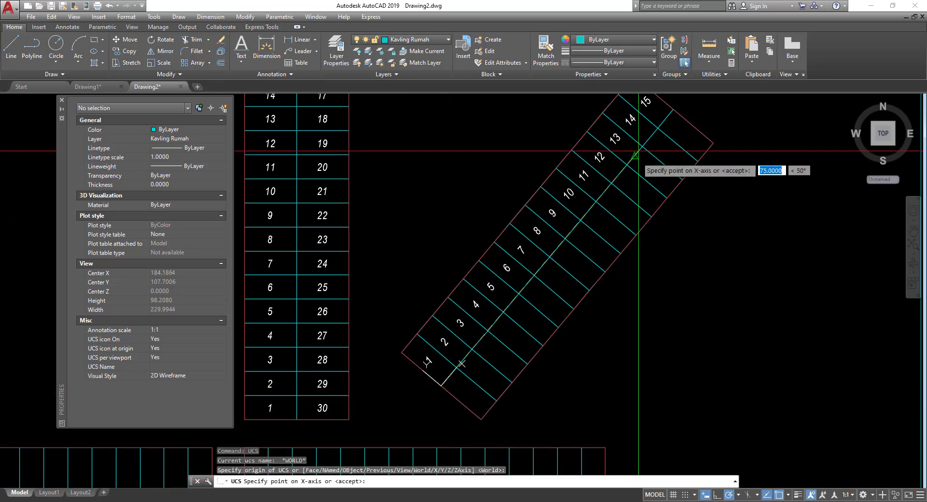
left_click(674, 108)
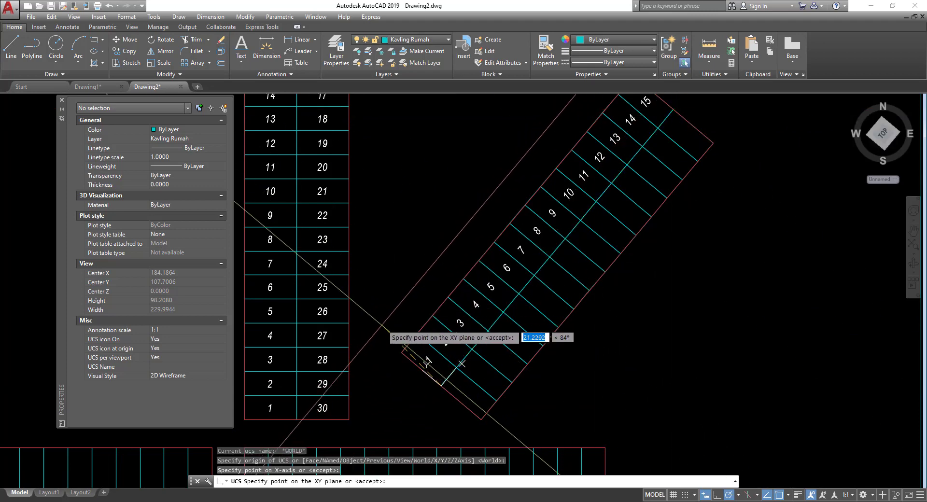
key("Return")
left_click(379, 251)
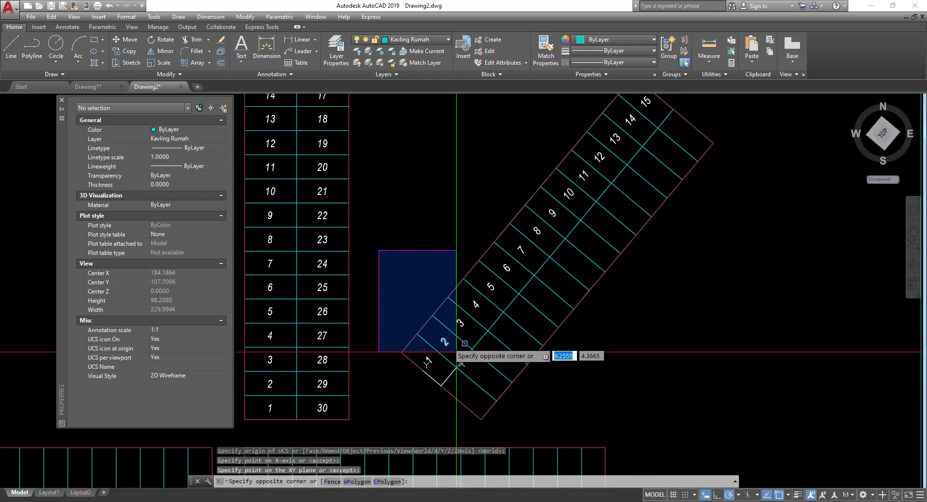
scroll(447, 366, "up", 2)
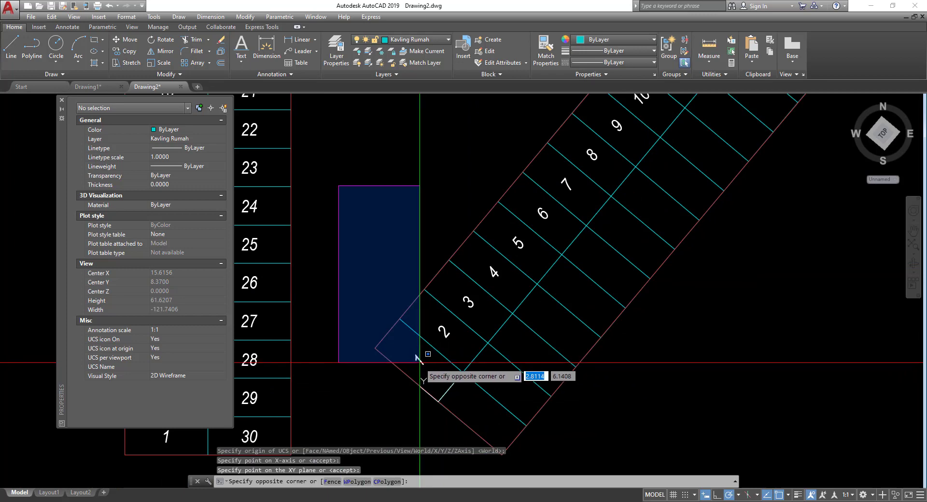
left_click(421, 363)
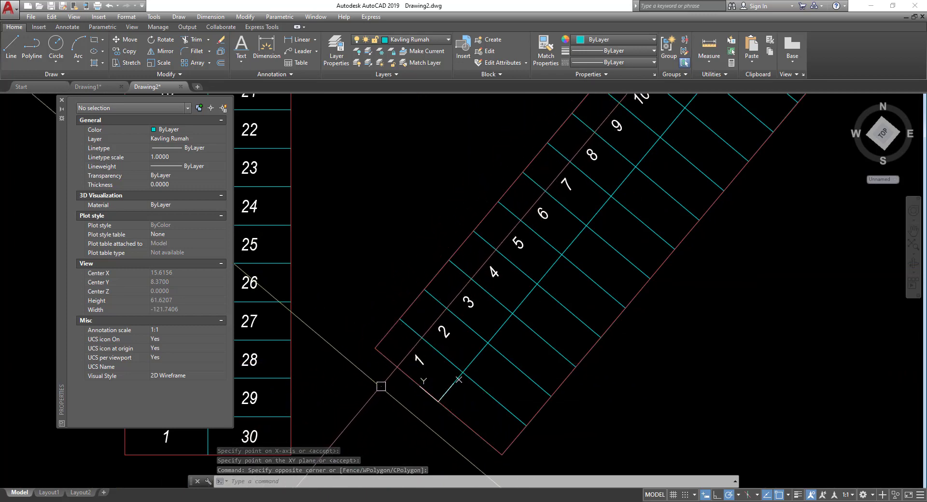
- Select the rotated numbers 1 to 15 in the slanted block with a window polygon drawn around them
left_click(381, 392)
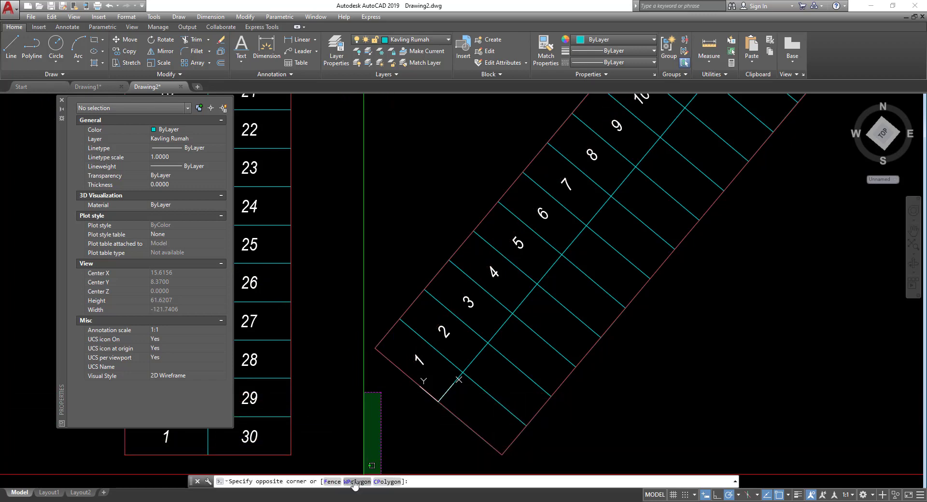
left_click(354, 481)
left_click(435, 371)
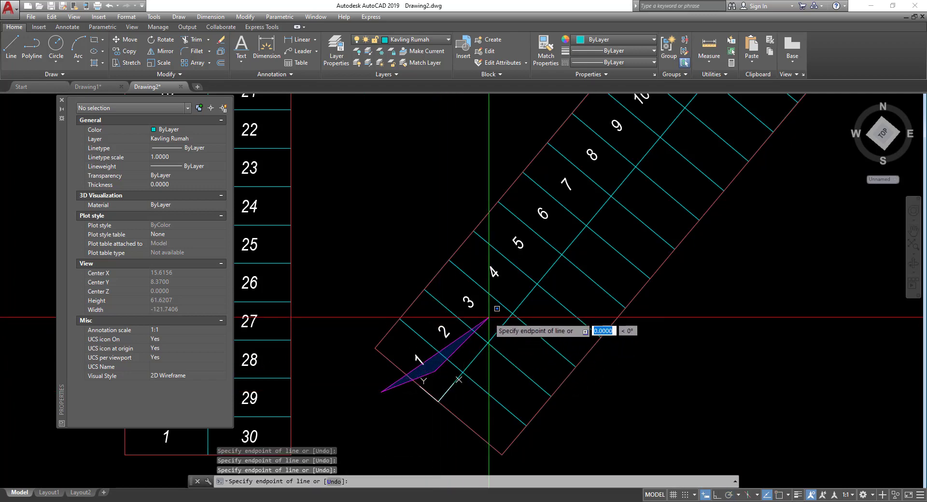
middle_click_drag(633, 133, 515, 269)
left_click(580, 196)
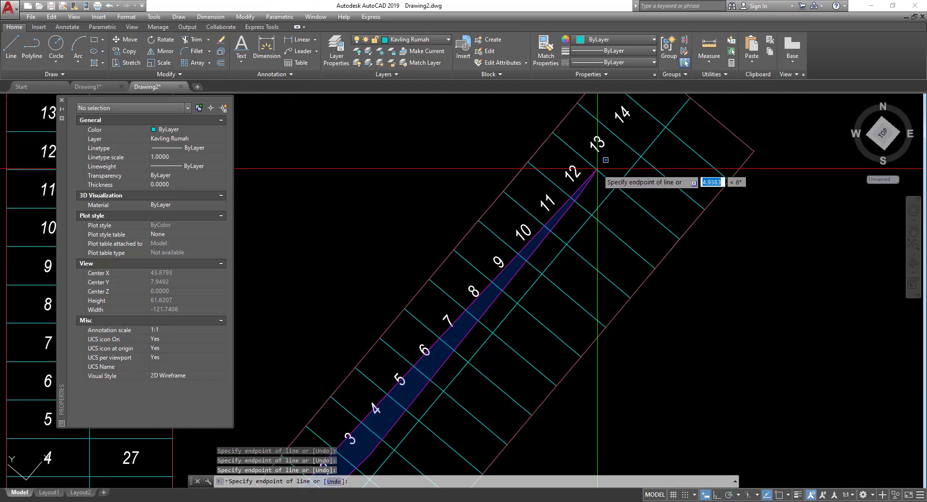
middle_click_drag(597, 169, 582, 232)
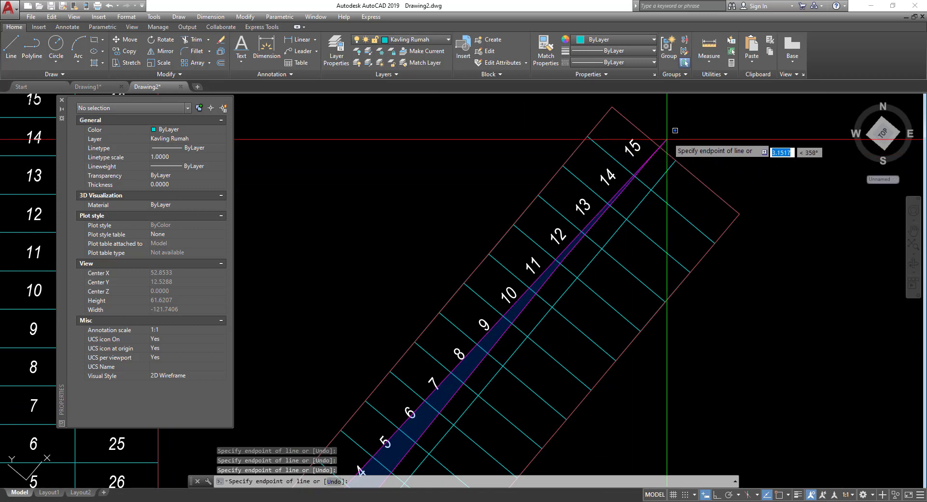
middle_click_drag(479, 328, 602, 161)
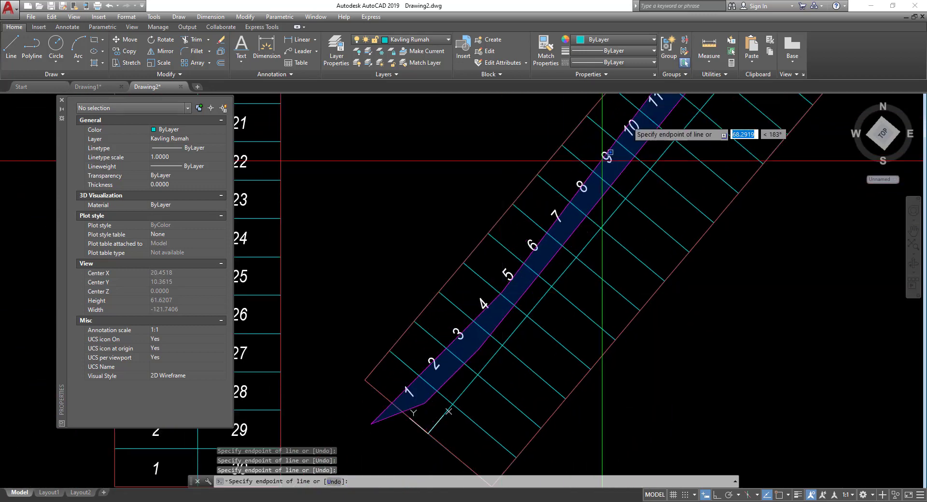
scroll(528, 231, "down", 2)
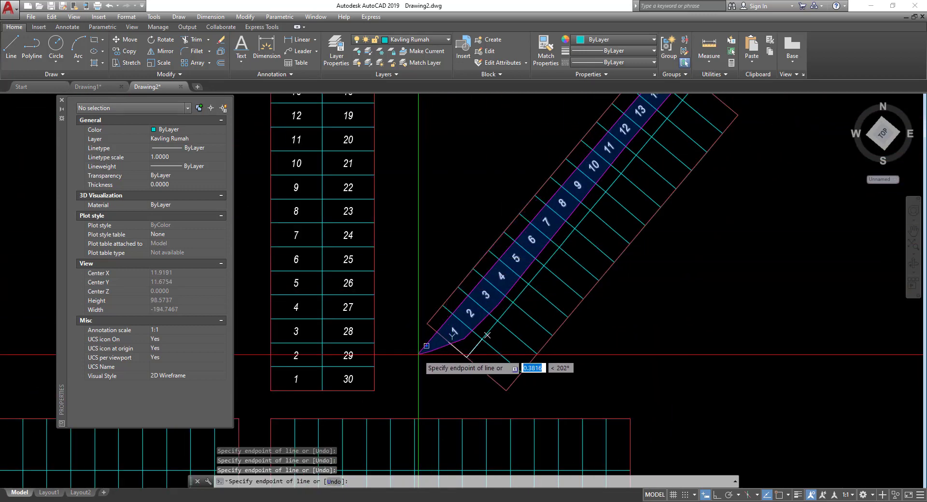
key("Return")
middle_click_drag(500, 373, 476, 398)
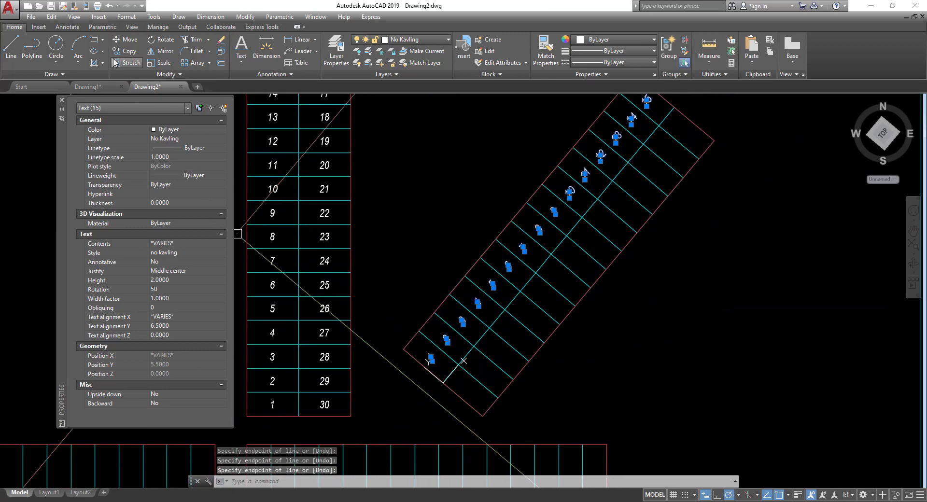
- Mirror the selected numbers 1 to 15 across the slanted block's centre line, keeping the source objects
left_click(156, 50)
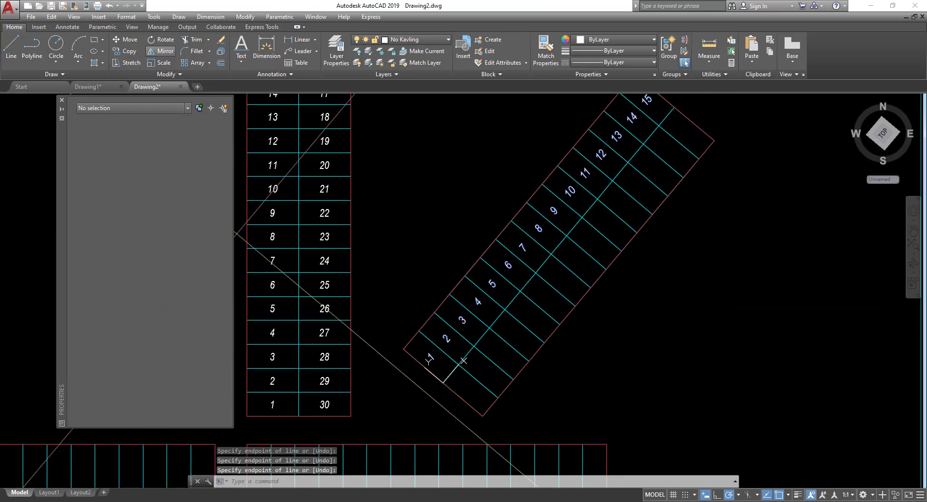
left_click(443, 382)
left_click(673, 108)
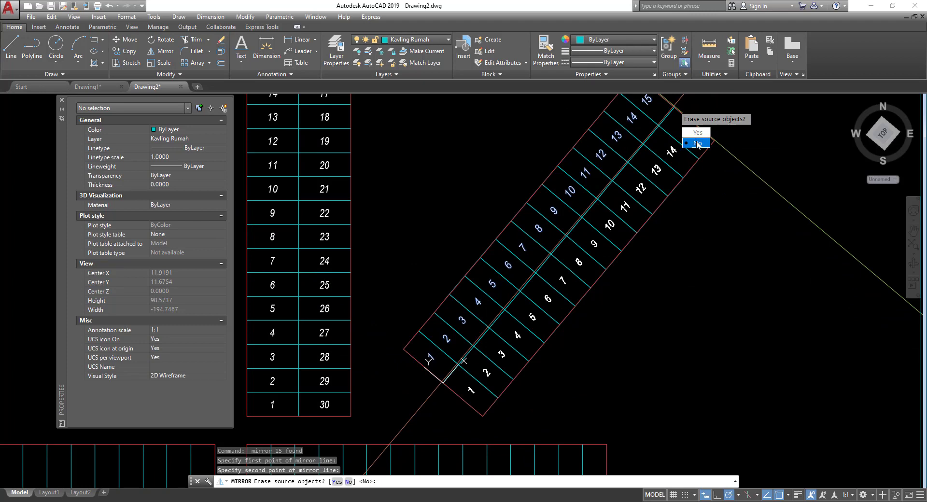
left_click(698, 143)
- Select the mirrored numbers 1 to 15 in the slanted block's second row with a window polygon drawn around them
middle_click_drag(465, 362, 473, 334)
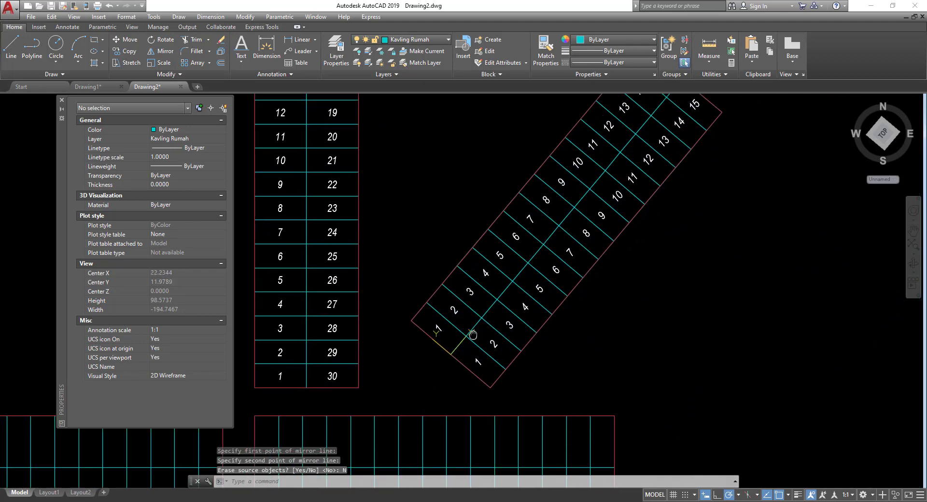
scroll(465, 363, "up", 2)
left_click(444, 386)
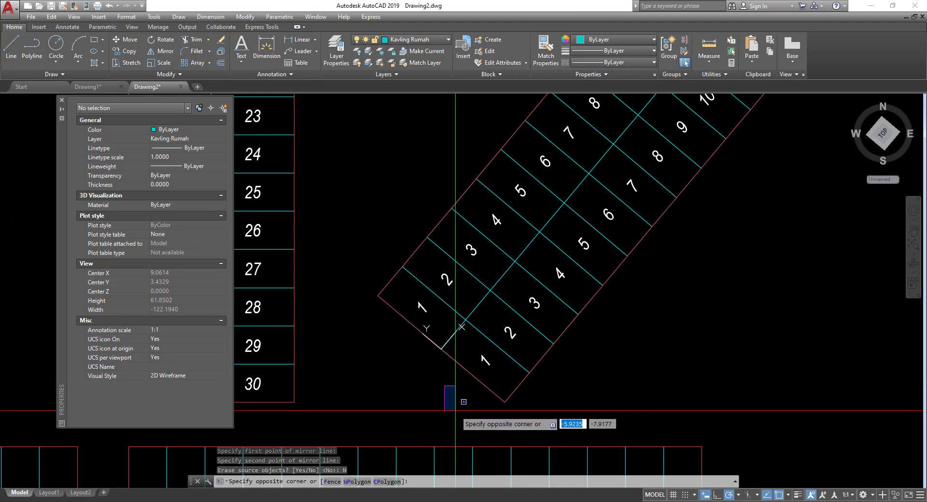
type("WP")
key("Return")
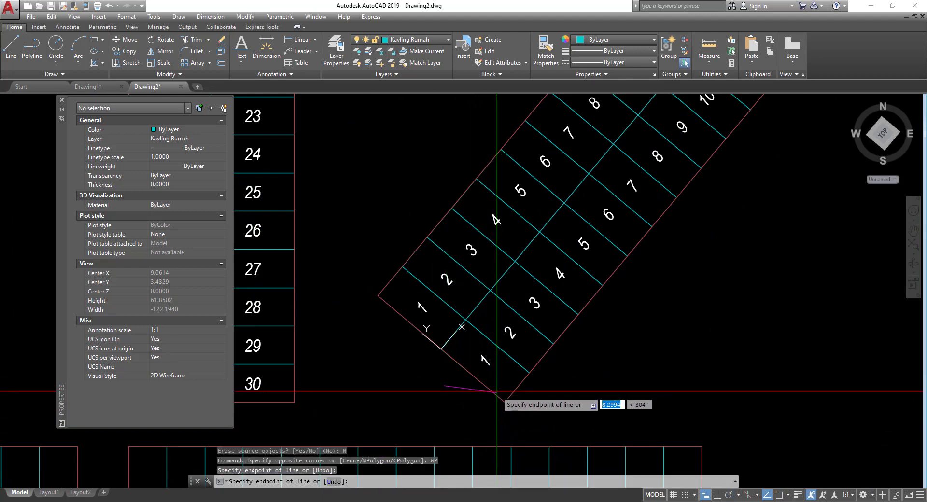
left_click(491, 389)
middle_click_drag(721, 141, 585, 275)
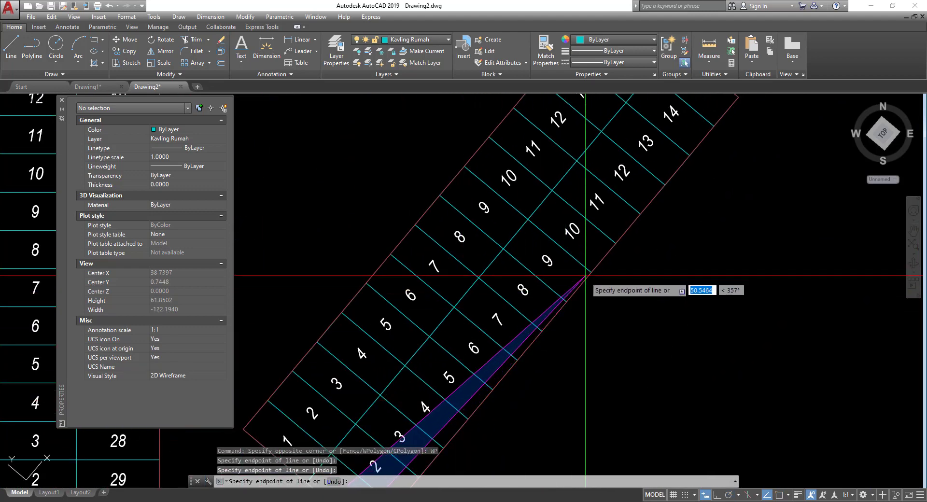
left_click(589, 250)
middle_click_drag(612, 211, 515, 361)
left_click(611, 246)
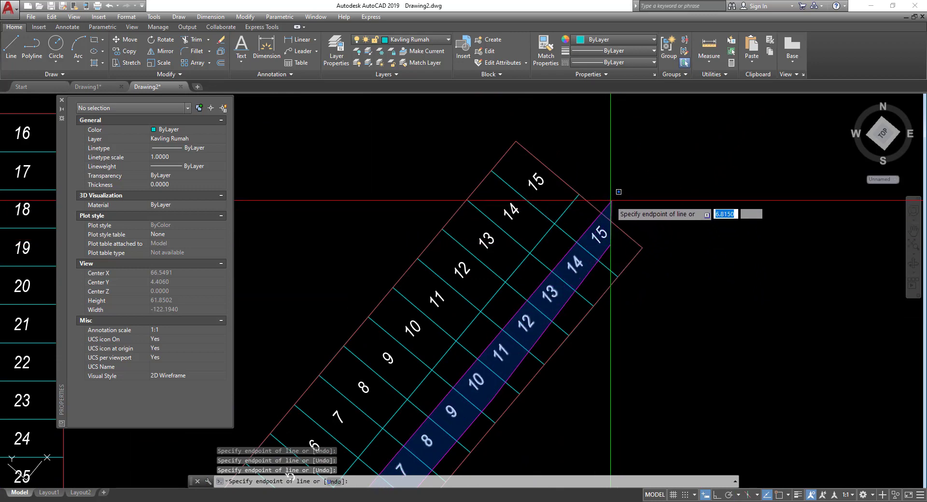
left_click(604, 197)
scroll(505, 324, "down", 4)
middle_click_drag(507, 321, 621, 146)
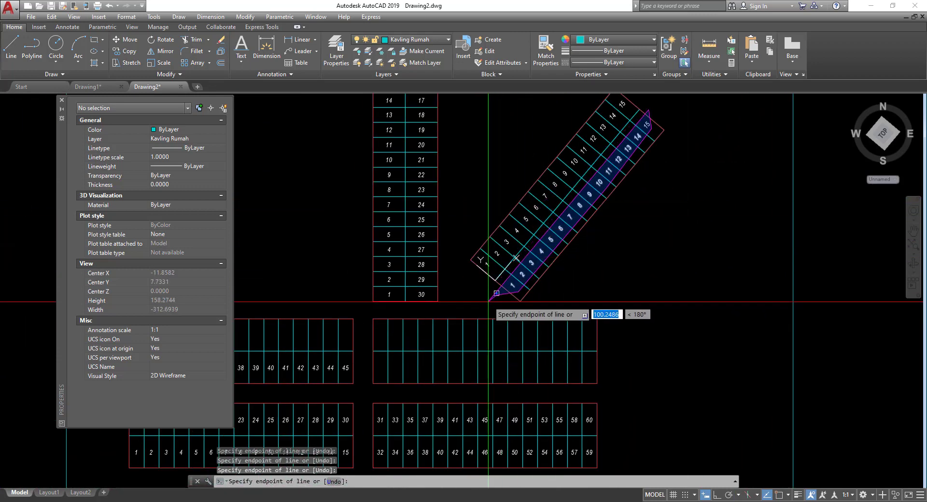
key("Return")
- Renumber the selected texts with TCOUNT sorted by X, starting at 16, with the Overwrite placement
middle_click_drag(488, 311, 486, 317)
scroll(487, 319, "up", 2)
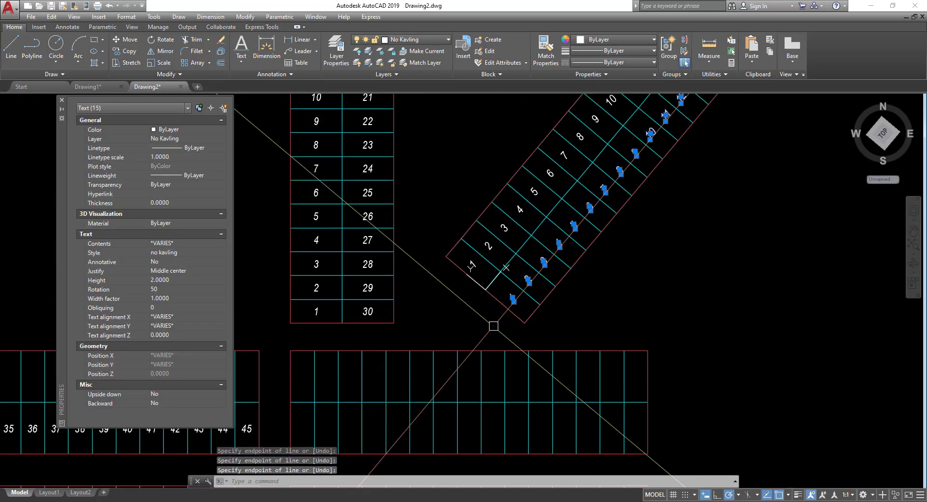
type("C")
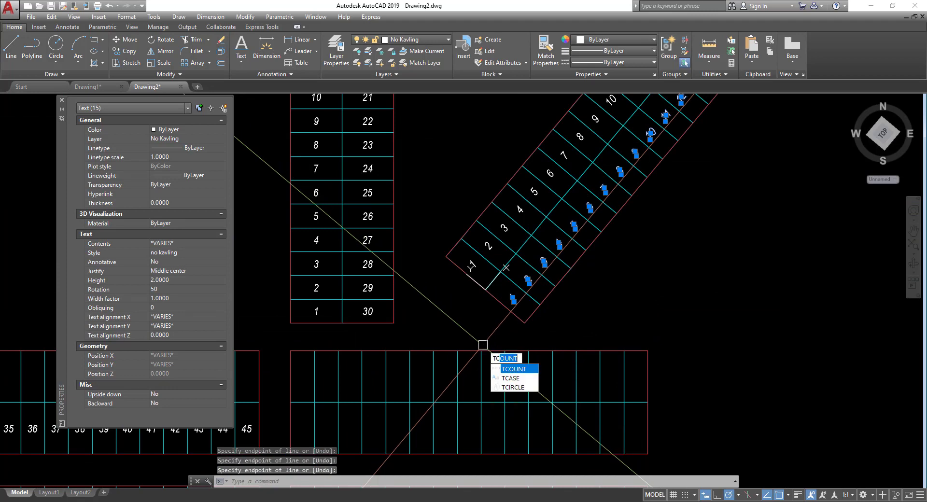
left_click(507, 371)
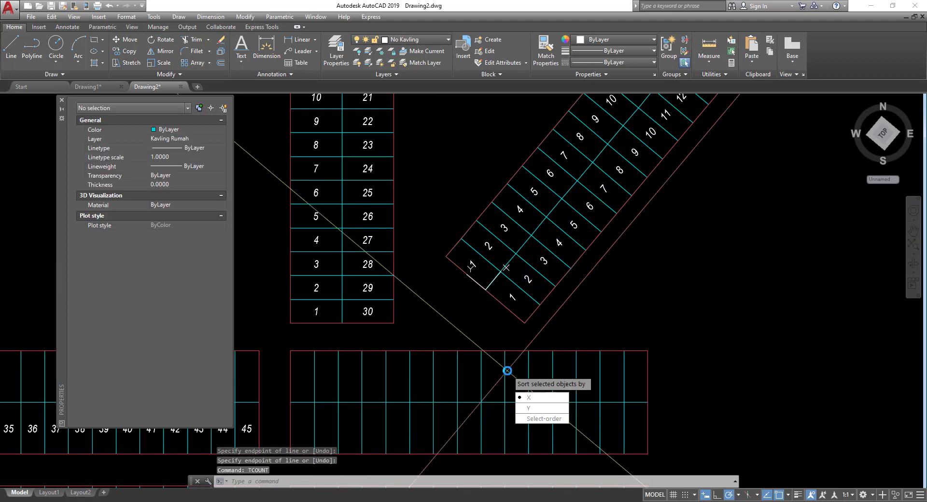
left_click(533, 400)
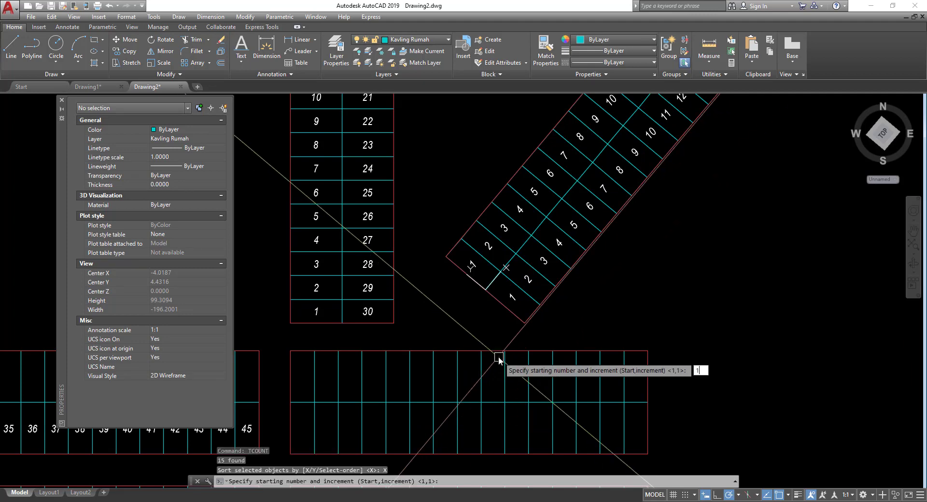
key("Return")
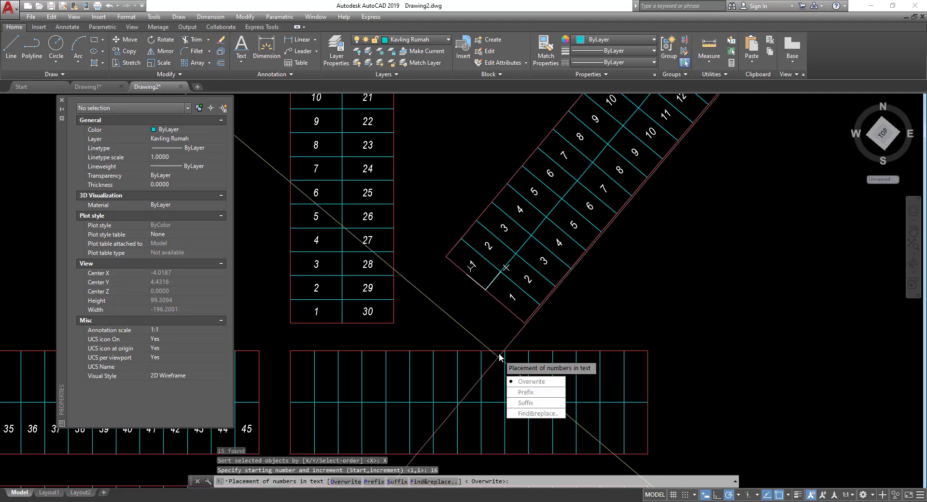
key("Return")
scroll(536, 332, "down", 3)
scroll(534, 271, "up", 3)
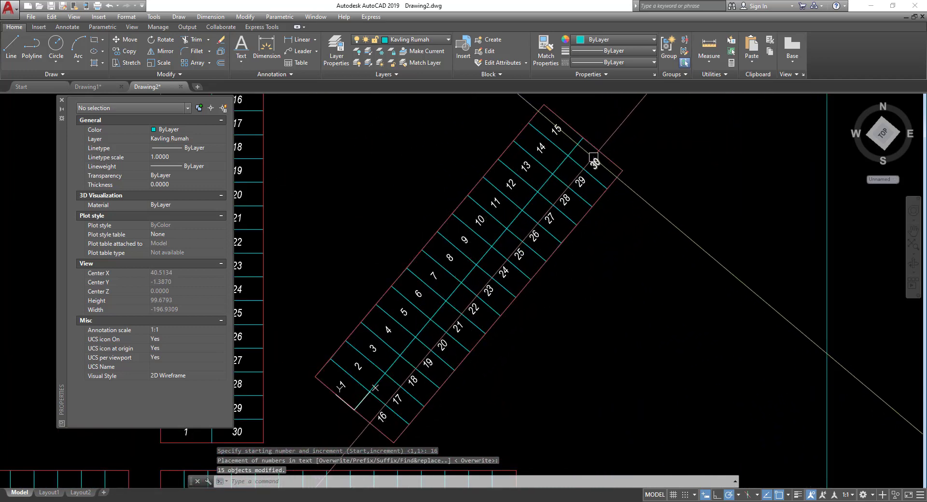
- Draw a line along the slanted block's long outer edge, from the corner beside number 16 to the corner beside 30
type("l")
key("Return")
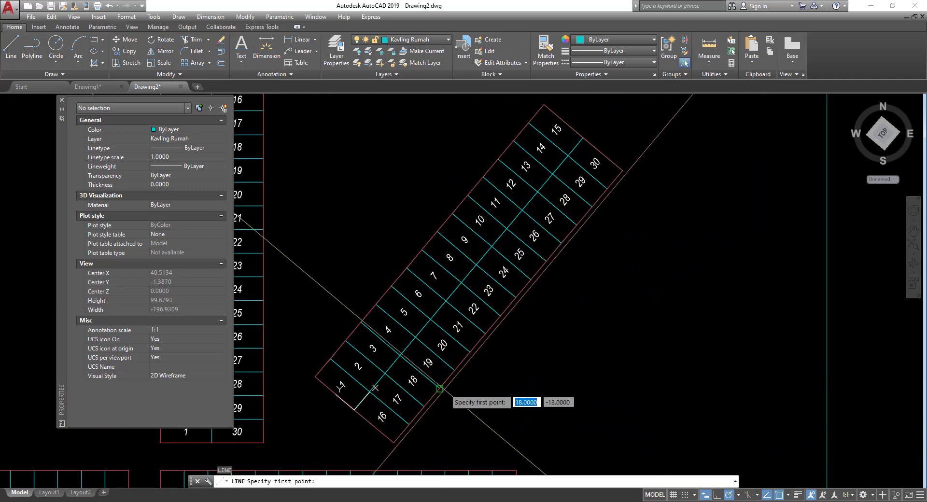
left_click(393, 442)
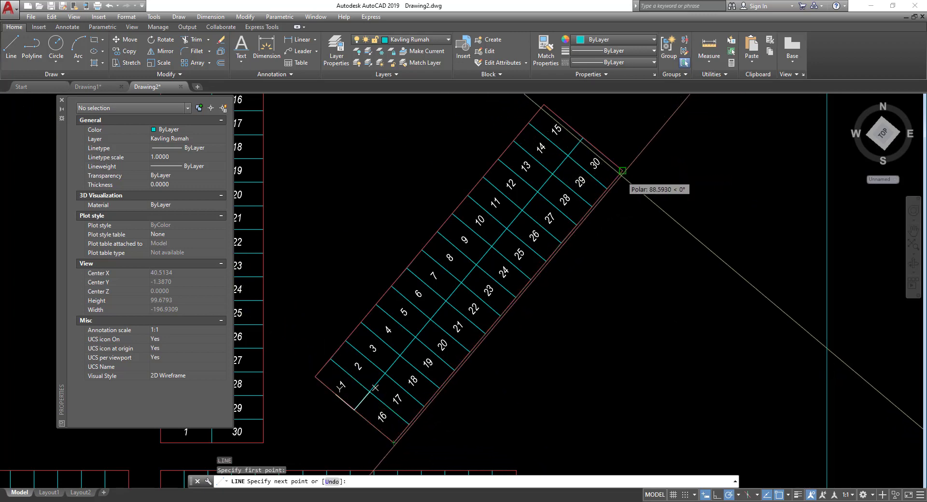
left_click(611, 184)
key("Return")
- Move the new edge line about 8 units outward, perpendicular to the slanted block
left_click(612, 182)
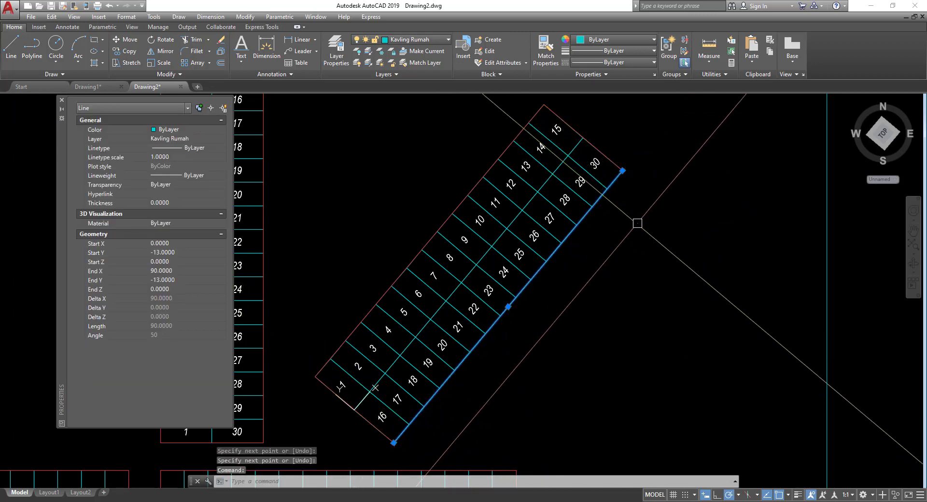
key("Return")
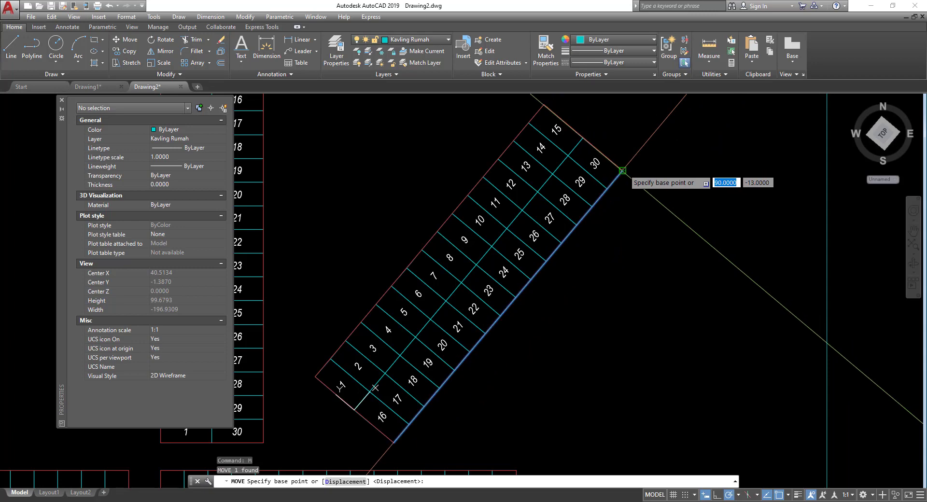
left_click(622, 170)
left_click(647, 190)
key("Escape")
- Select the numbers 16 to 30 in the slanted block with a window polygon drawn around them
middle_click_drag(530, 308, 605, 173)
left_click(438, 307)
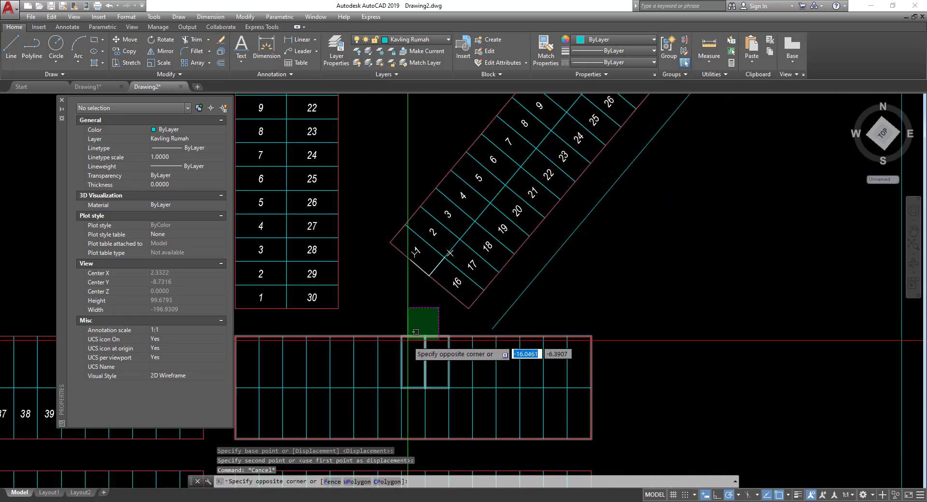
left_click(360, 485)
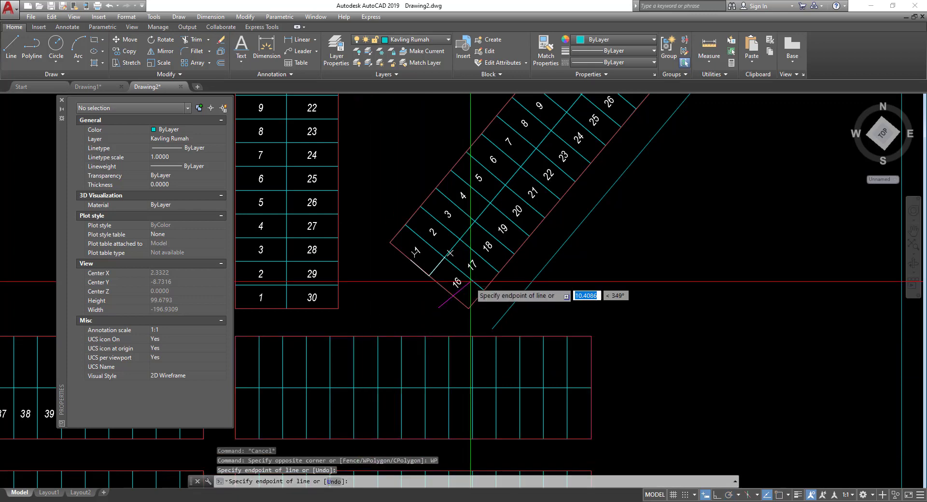
left_click(502, 260)
middle_click_drag(556, 214, 453, 340)
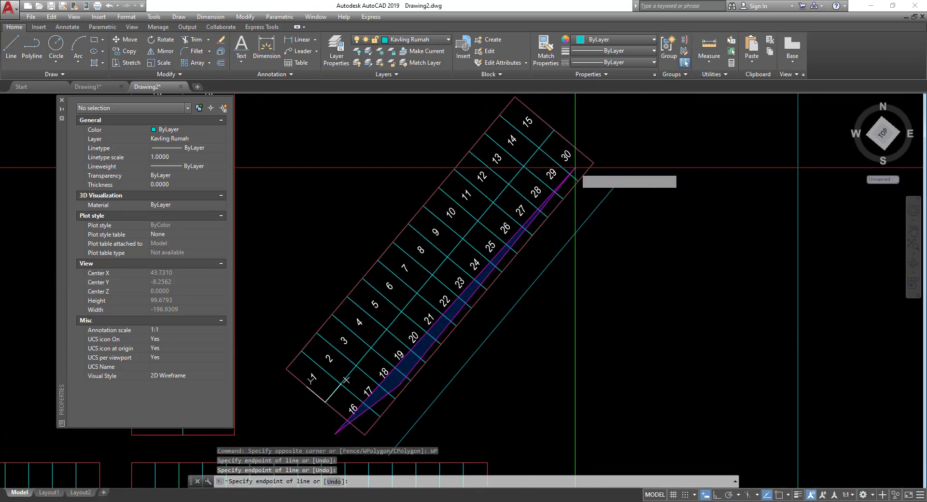
left_click(581, 134)
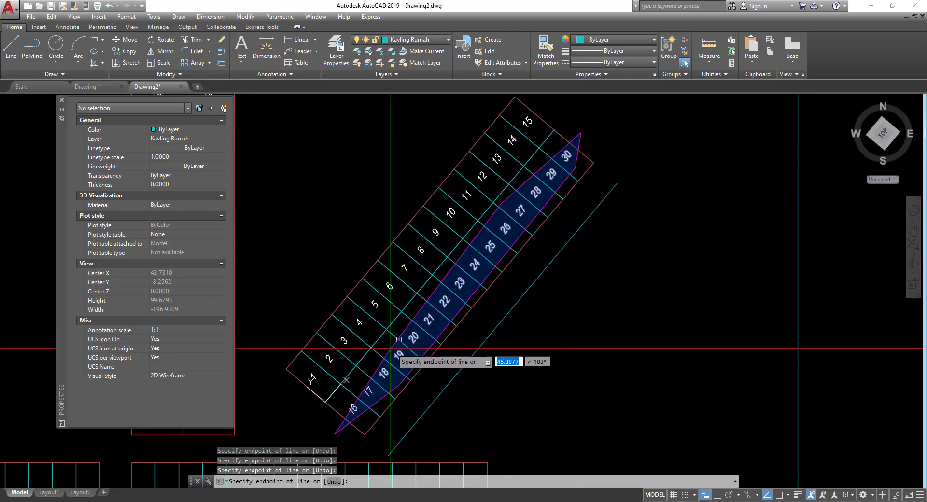
key("Return")
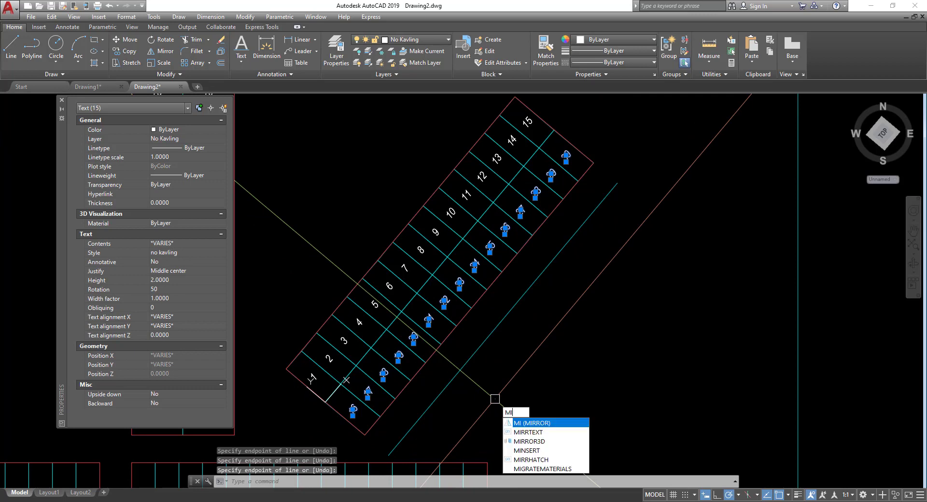
- Mirror the selected numbers across a perpendicular through the helper line's midpoint, erasing the source objects
left_click(521, 424)
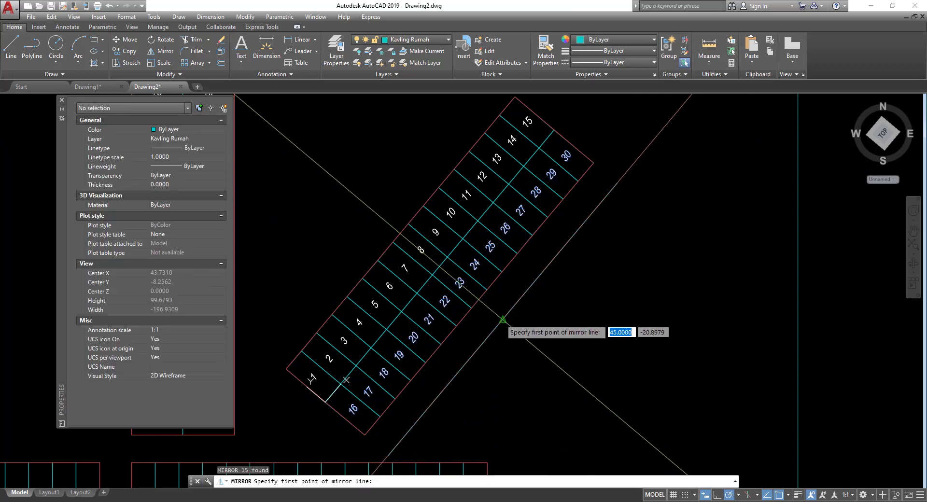
left_click(503, 319)
left_click(557, 368)
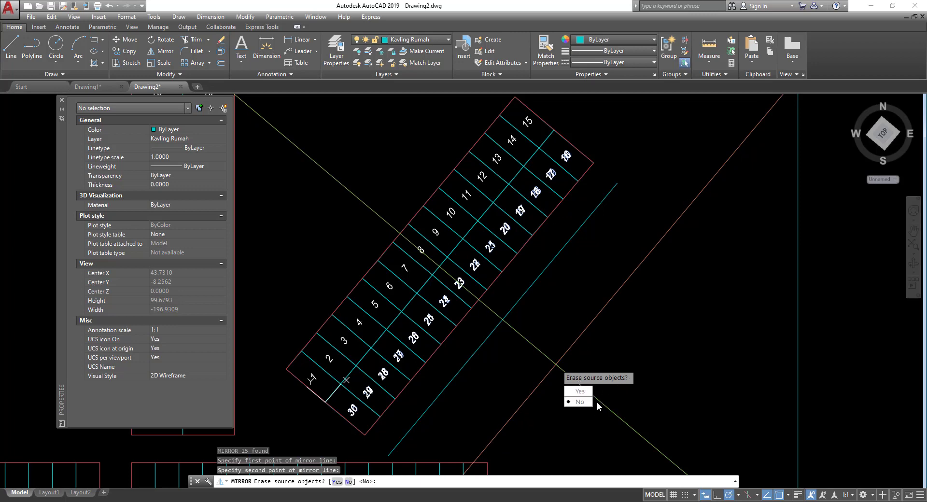
left_click(582, 392)
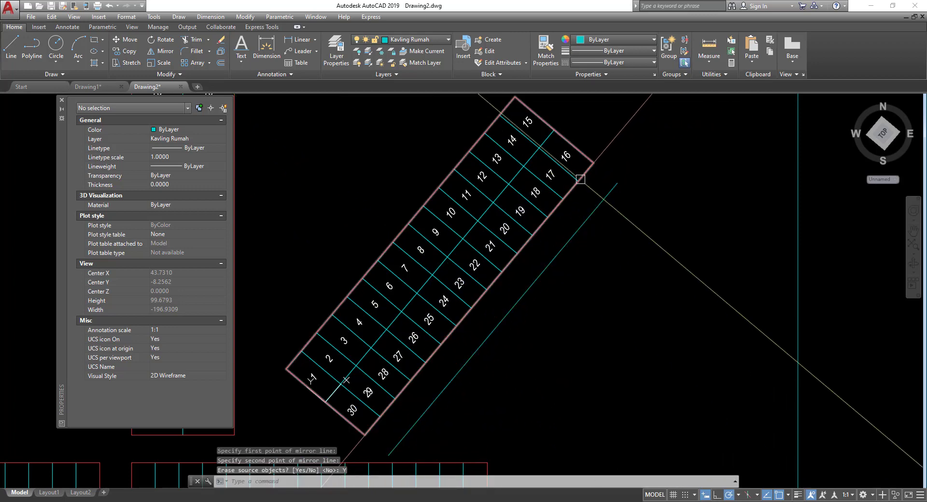
- Close the Properties palette to clear the view of the site plan
scroll(579, 152, "down", 6)
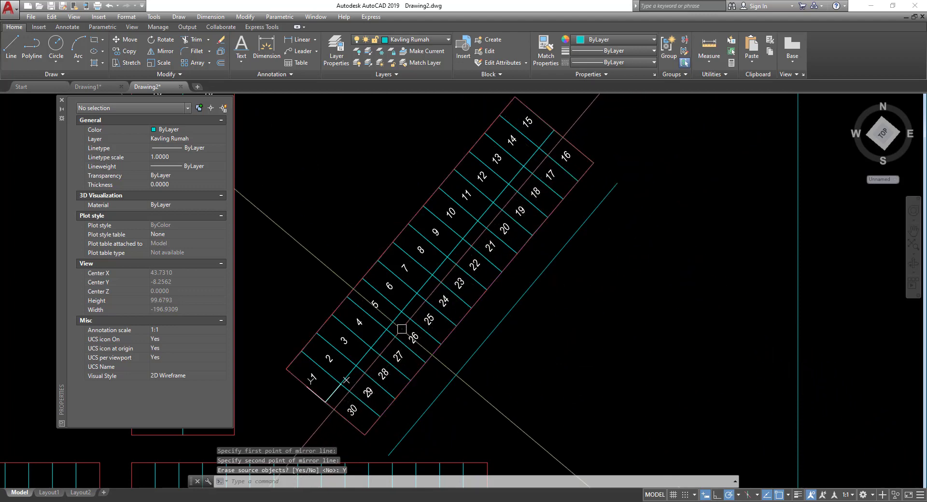
scroll(524, 252, "up", 2)
mouse_move(524, 252)
middle_mouse_down()
mouse_move(601, 240)
mouse_move(627, 225)
middle_mouse_up()
scroll(559, 262, "up", 2)
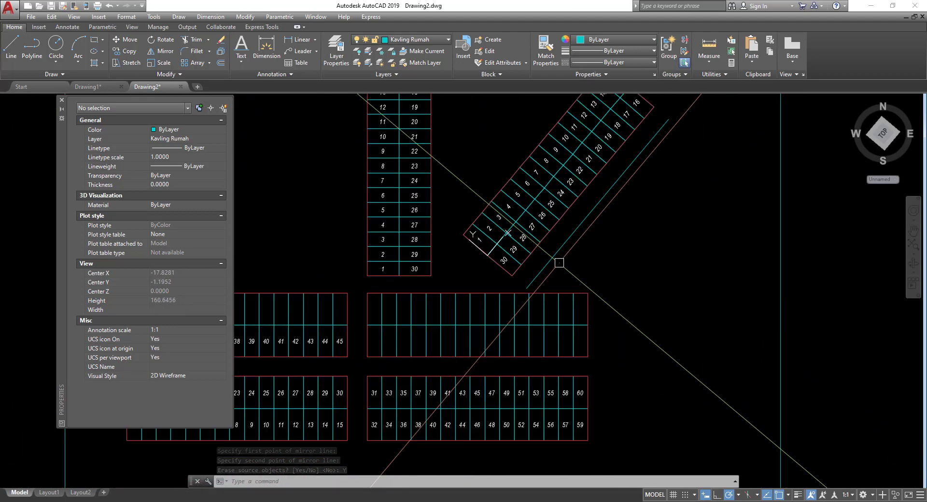
mouse_move(585, 261)
middle_mouse_down()
mouse_move(716, 208)
mouse_move(714, 252)
middle_mouse_up()
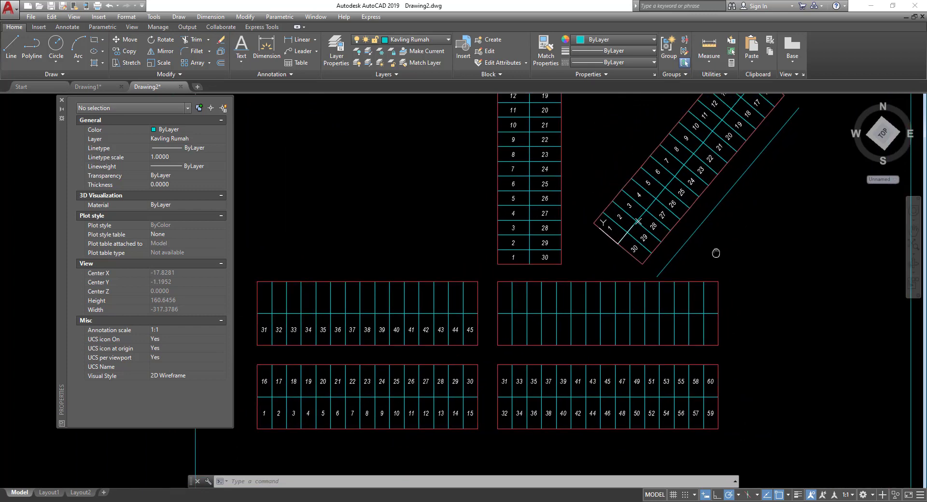
left_click(61, 101)
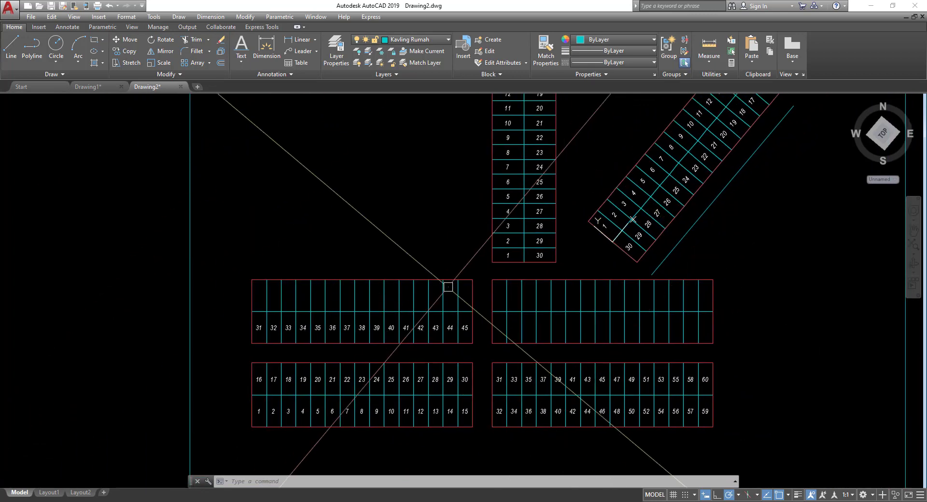
- Examine the plot numbering across the horizontal, vertical and slanted blocks of the site plan
mouse_move(447, 286)
middle_mouse_down()
mouse_move(375, 275)
mouse_move(352, 306)
mouse_move(362, 247)
middle_mouse_up()
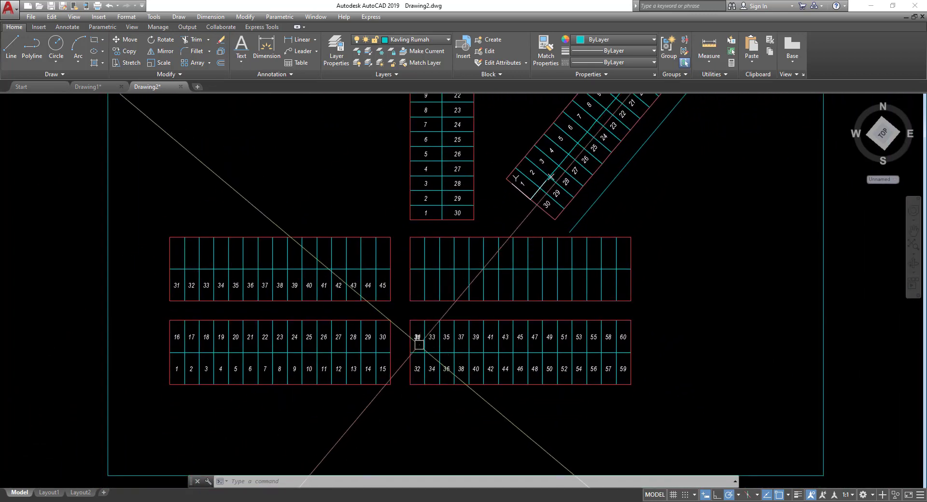
scroll(439, 352, "up", 2)
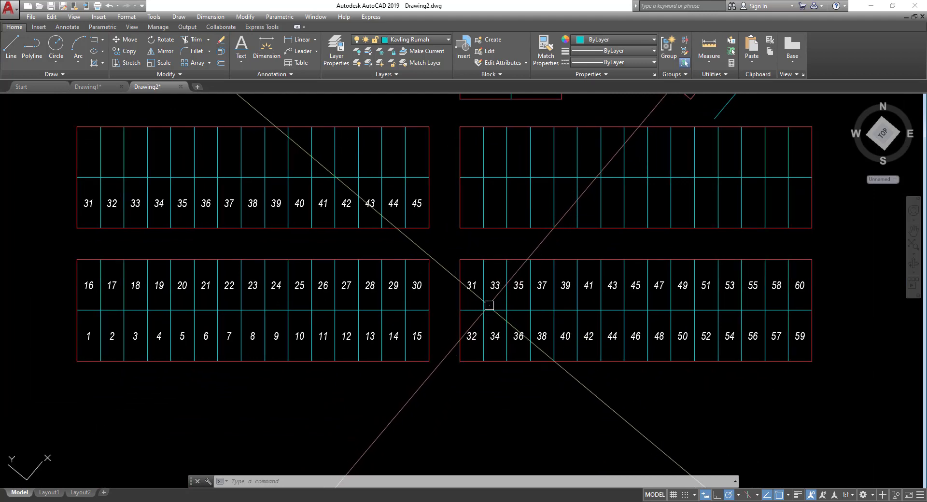
scroll(484, 310, "down", 2)
middle_click_drag(476, 323, 373, 380)
middle_click_drag(519, 205, 485, 269)
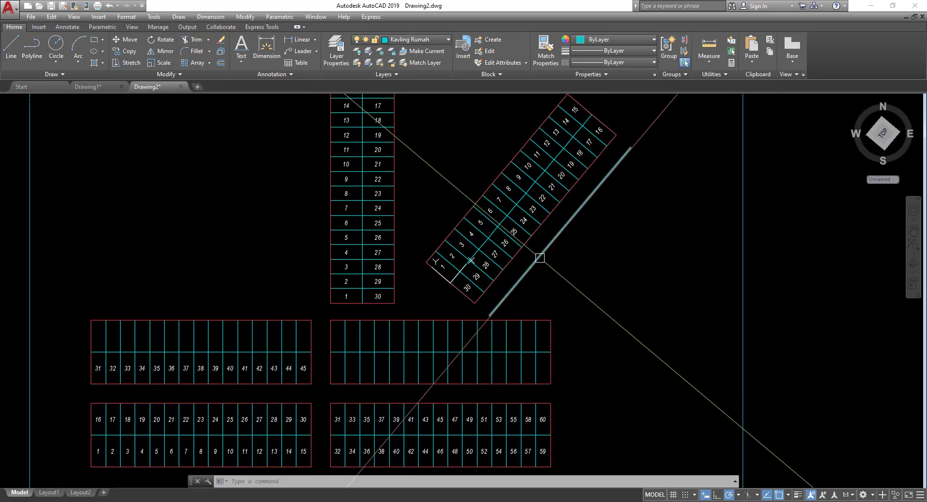
middle_click_drag(454, 279, 507, 269)
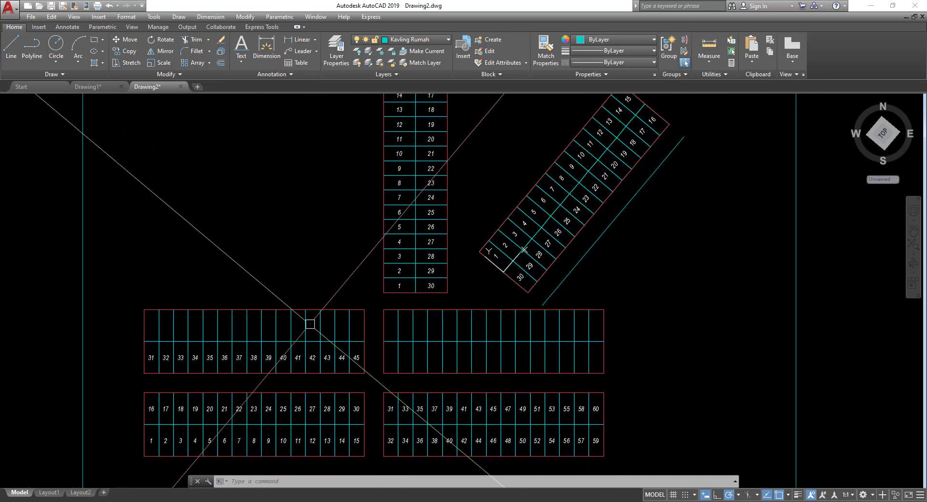
middle_click_drag(348, 317, 342, 320)
middle_click_drag(530, 292, 520, 302)
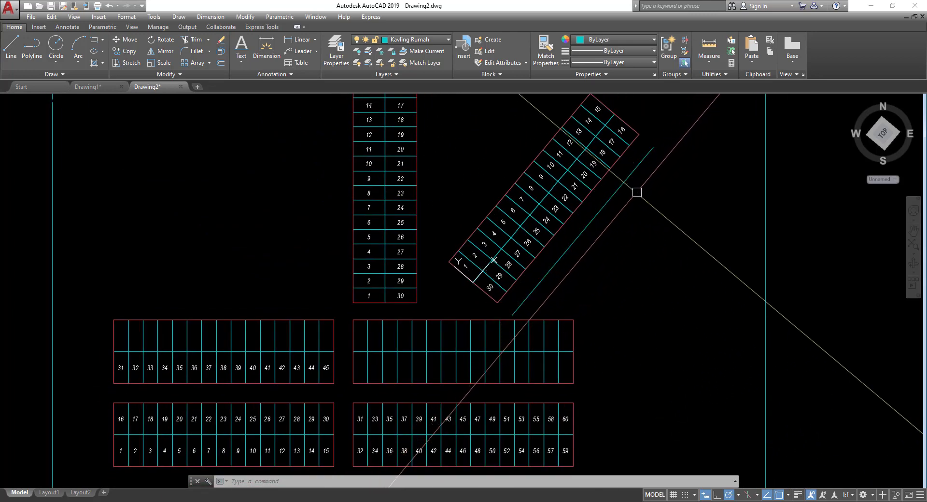
mouse_move(574, 288)
middle_mouse_down()
mouse_move(611, 279)
mouse_move(589, 293)
middle_mouse_up()
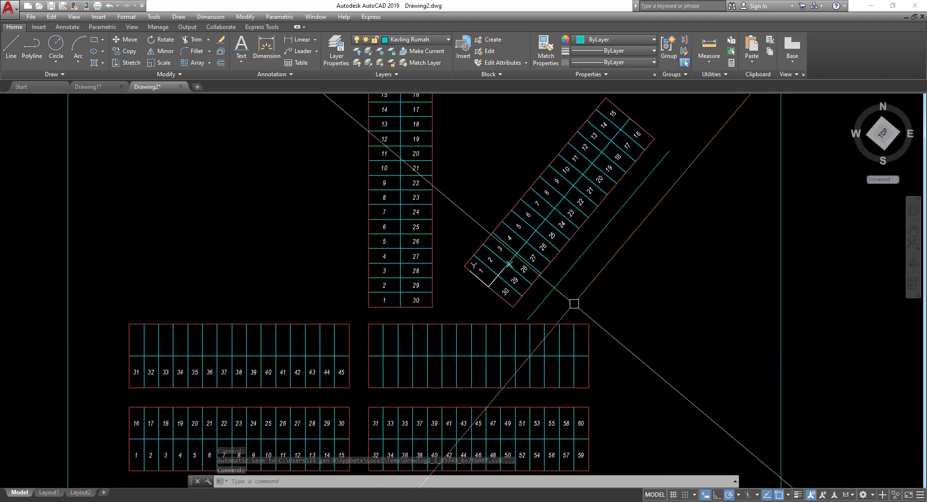
mouse_move(592, 301)
middle_mouse_down()
mouse_move(638, 282)
mouse_move(592, 296)
mouse_move(591, 287)
middle_mouse_up()
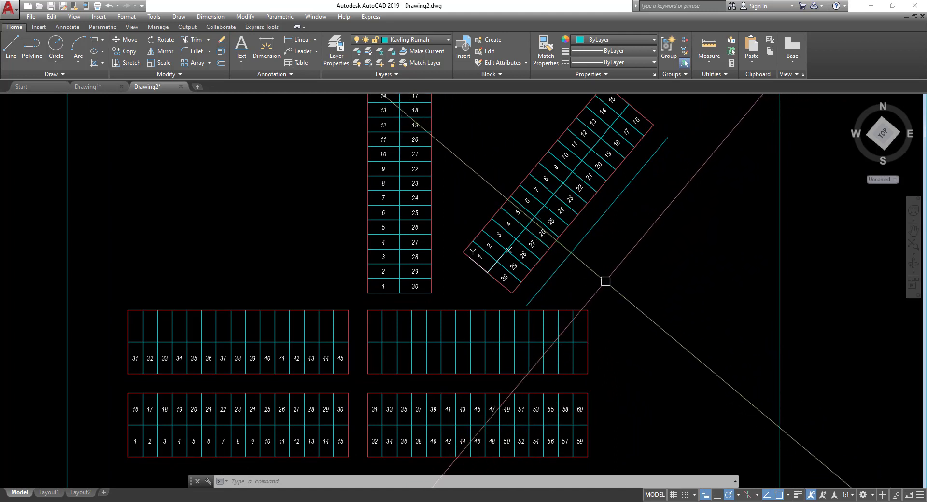
- Select the helper line beside the slanted block
left_click(596, 223)
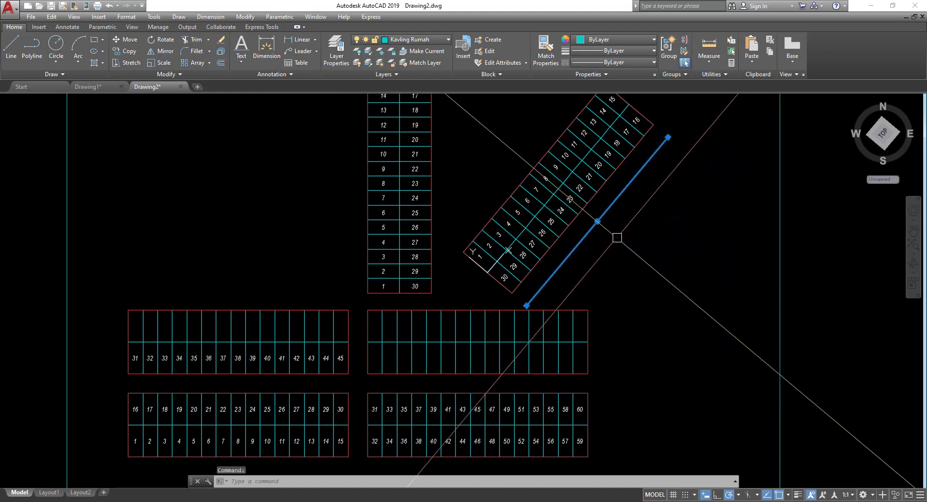